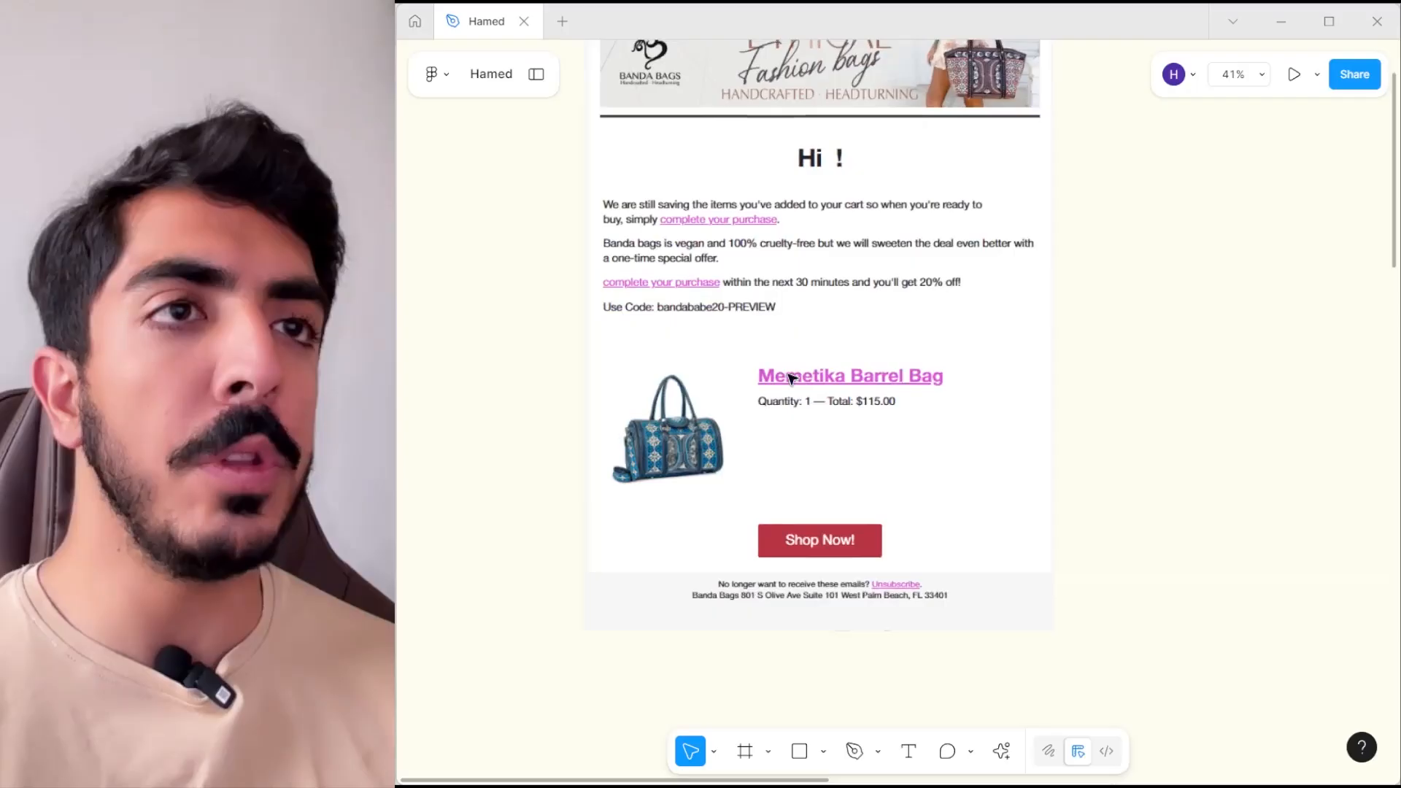
- Examine the existing Banda Bags abandoned cart email in Figma, from its header banner to its footer
scroll(789, 452, up, 2)
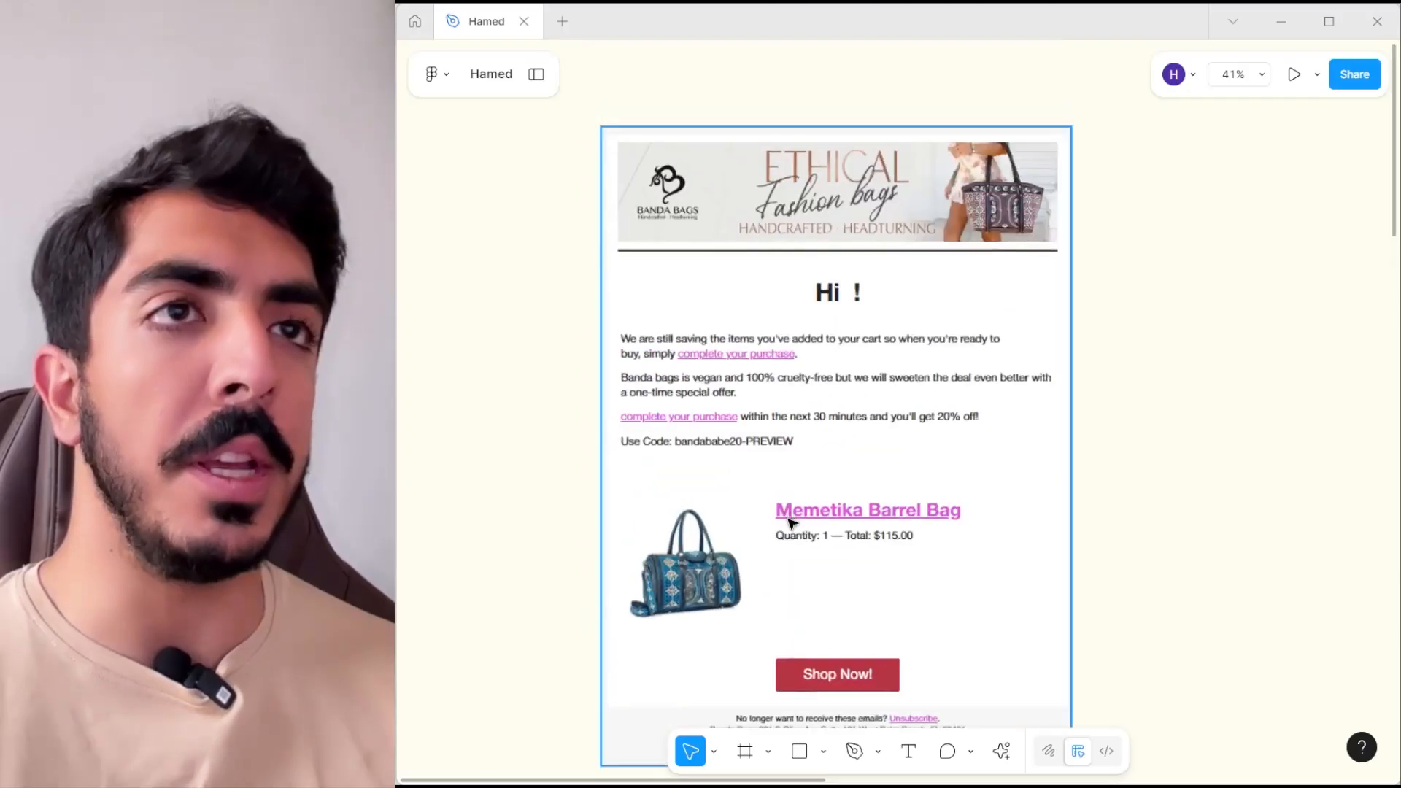
scroll(790, 520, down, 1)
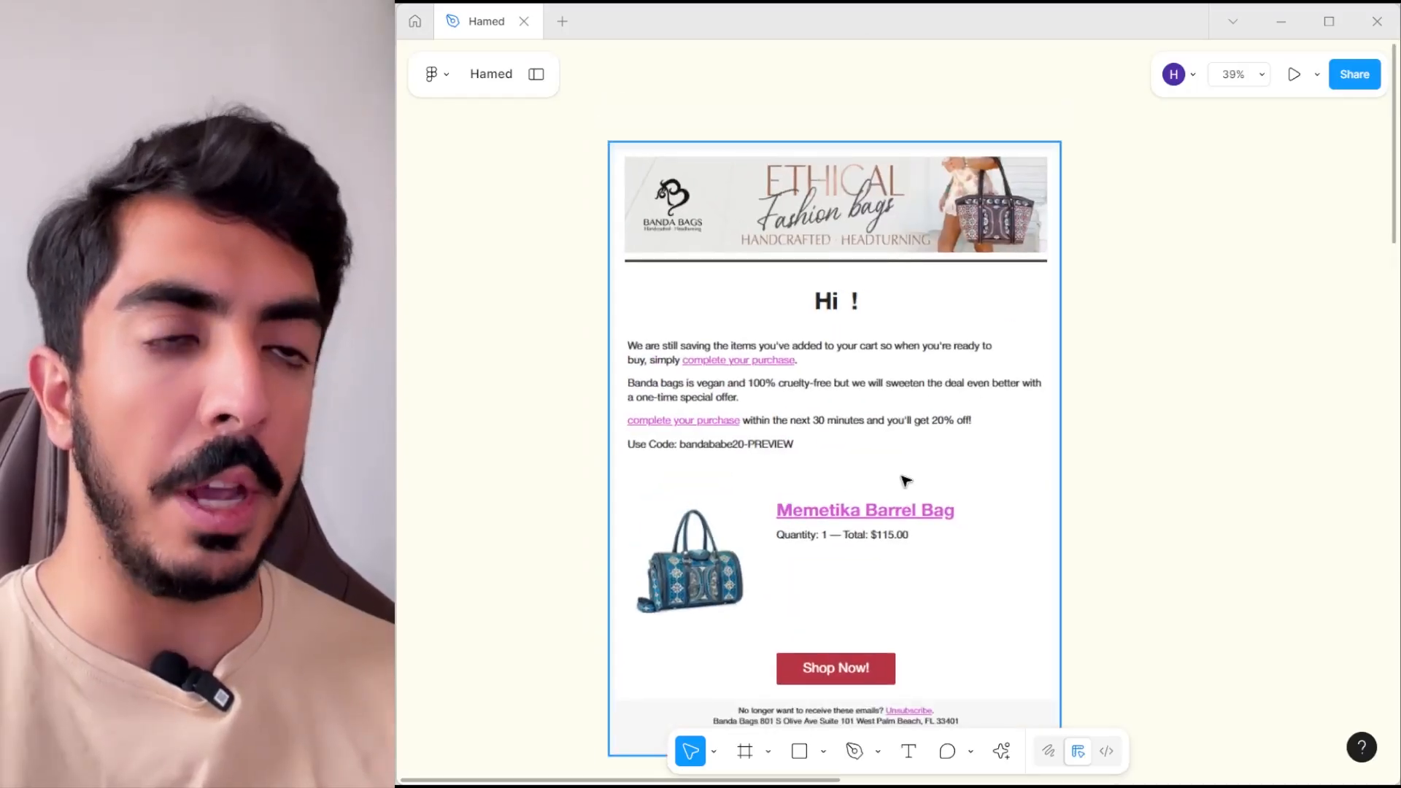
scroll(906, 481, down, 2)
scroll(898, 423, right, 3)
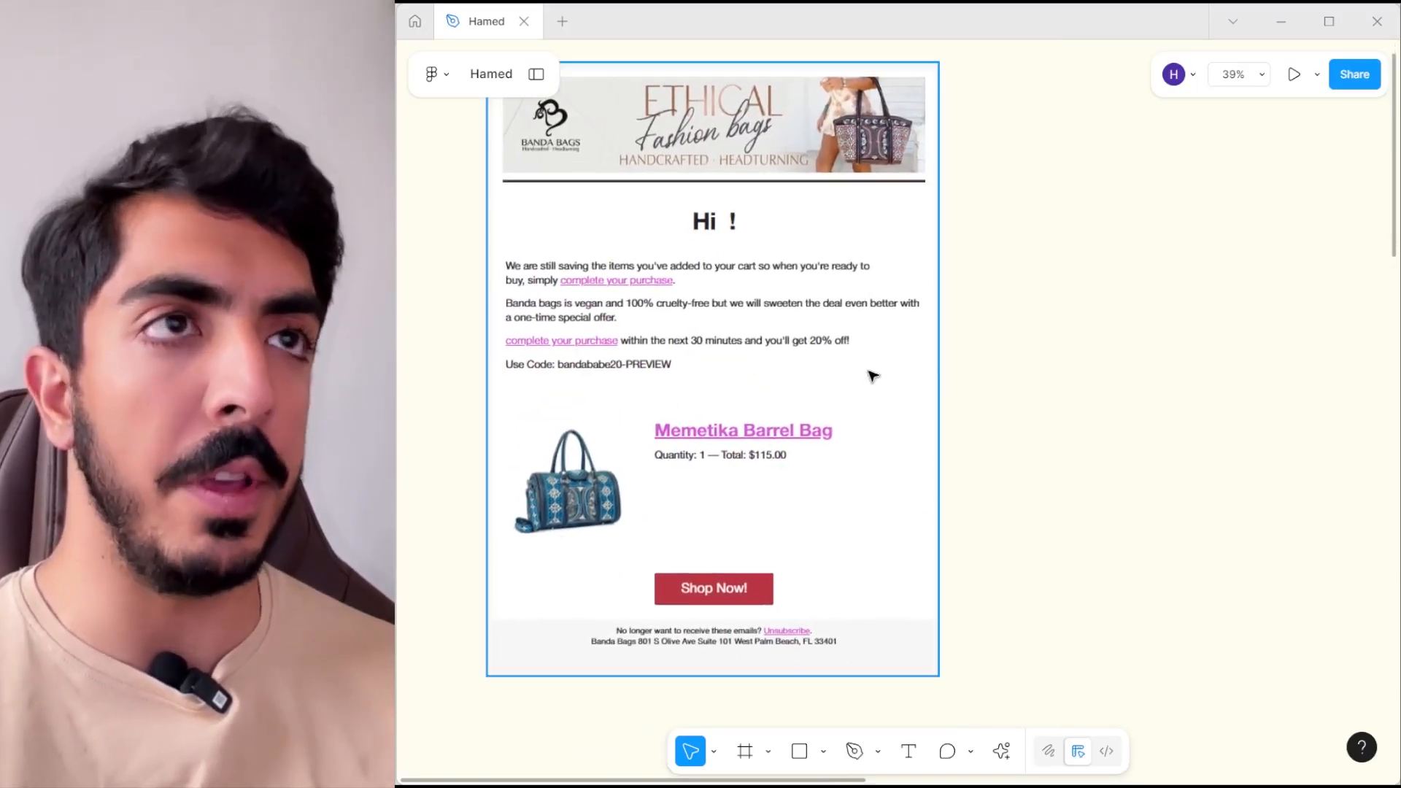
scroll(871, 361, left, 2)
scroll(743, 426, left, 1)
scroll(742, 426, down, 1)
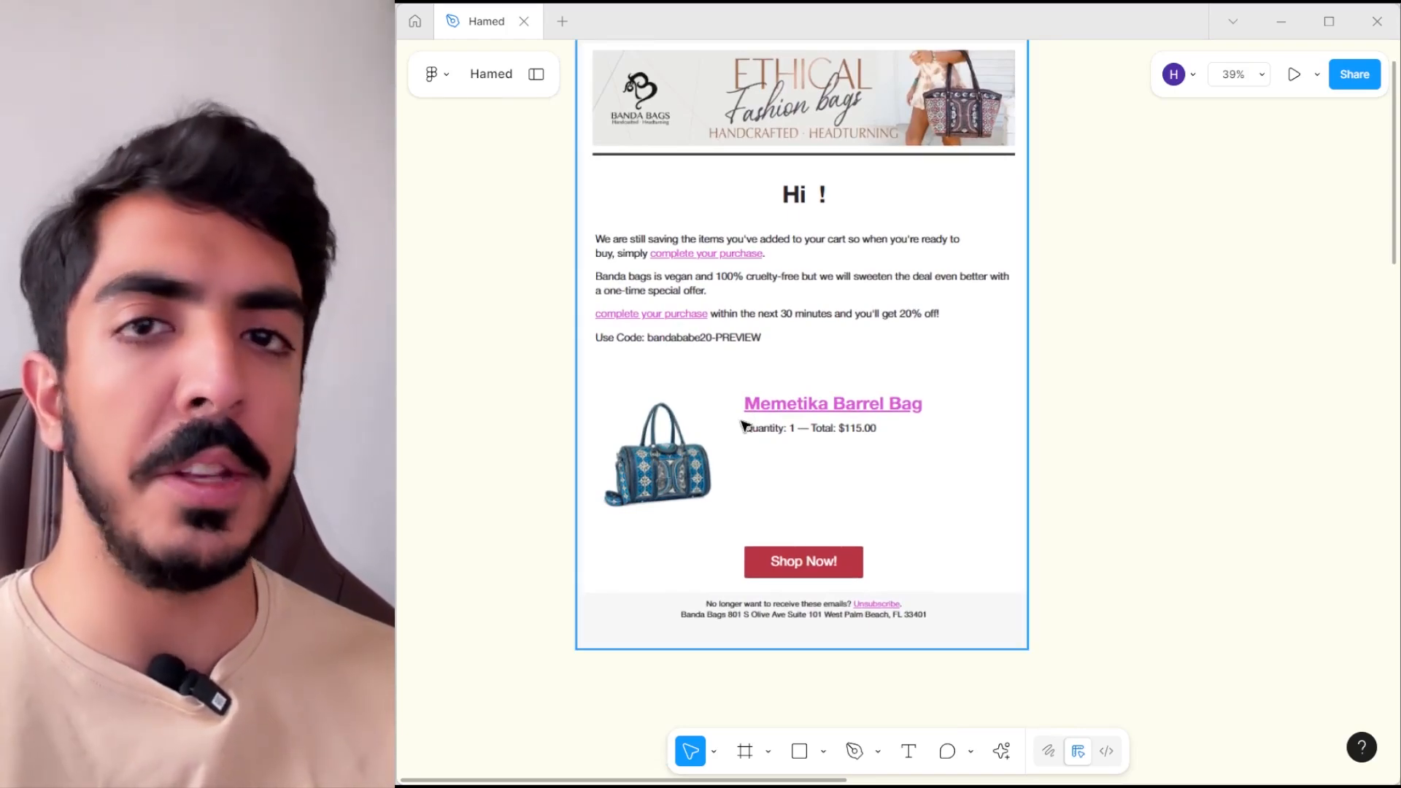
scroll(840, 402, left, 1)
scroll(840, 402, up, 1)
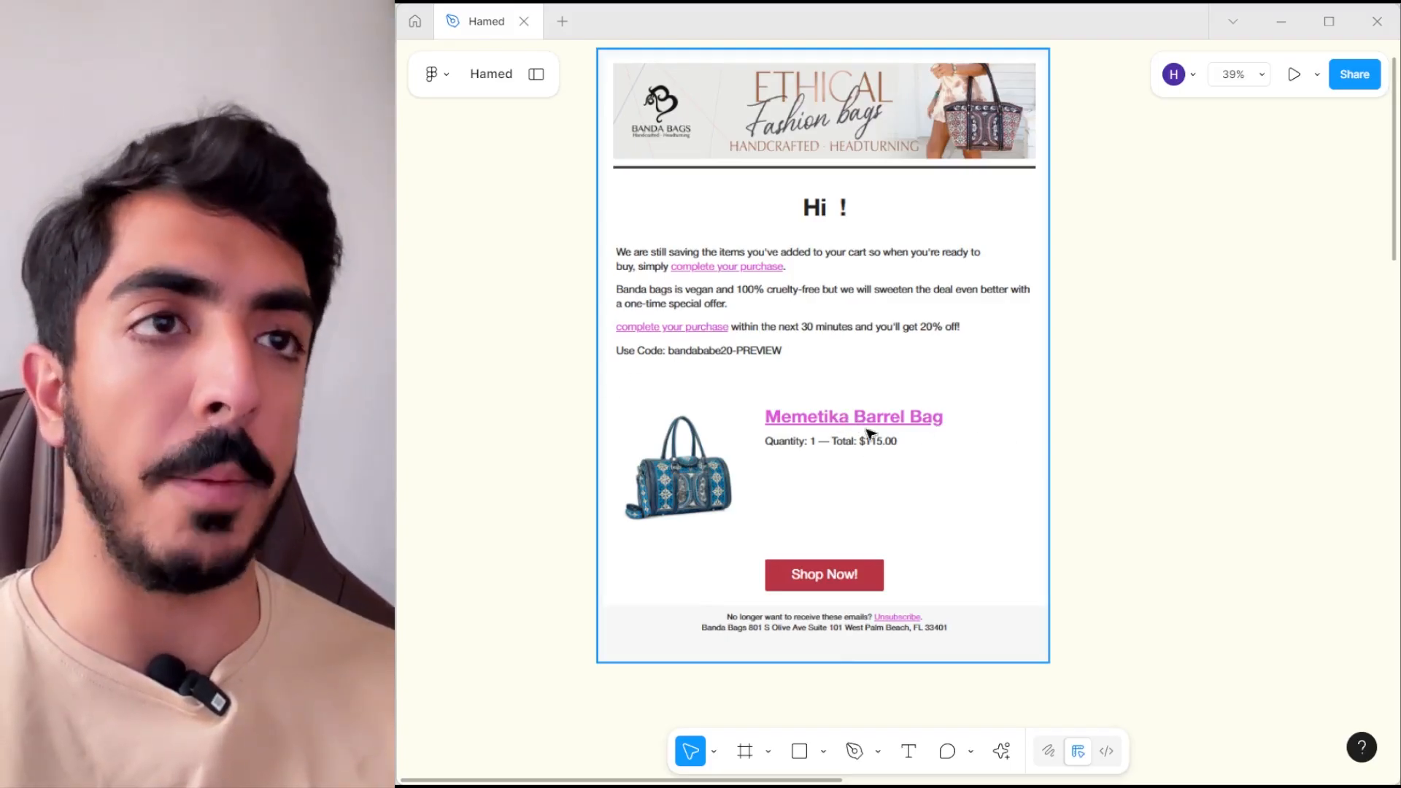
scroll(1058, 338, down, 2)
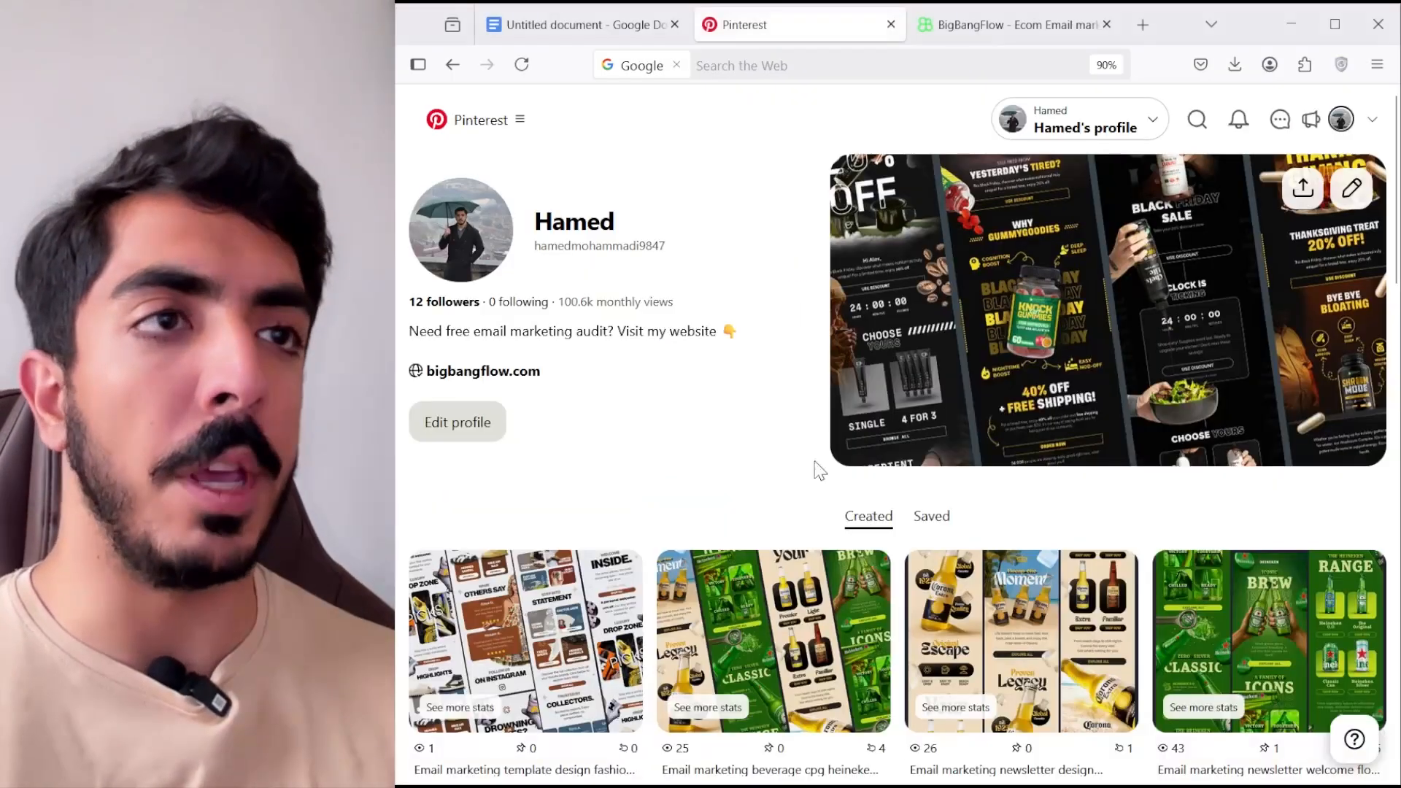
- Switch to the Pinterest profile and look through its monthly views and created email design pins
middle_click(763, 370)
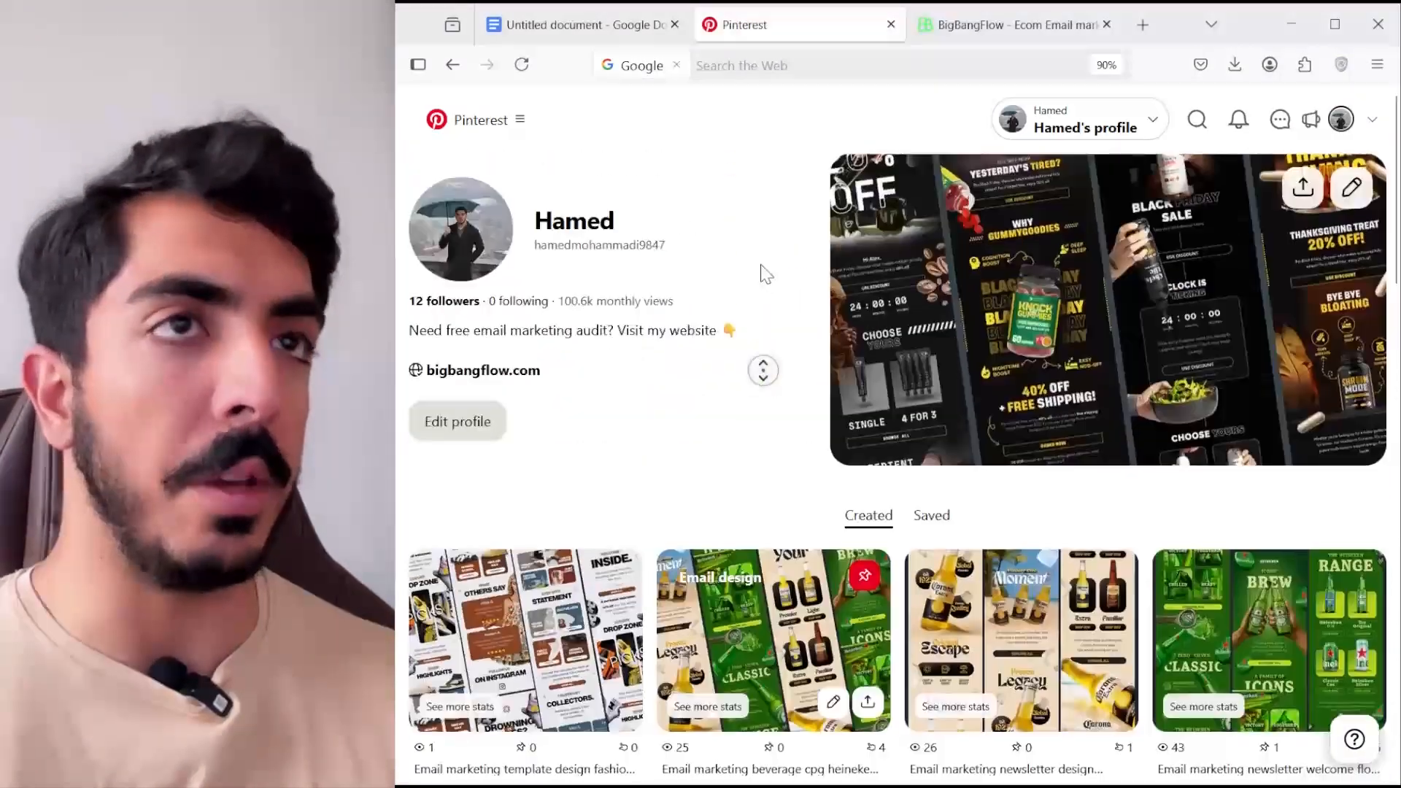
middle_click(761, 267)
drag(652, 302, 554, 303)
click(697, 296)
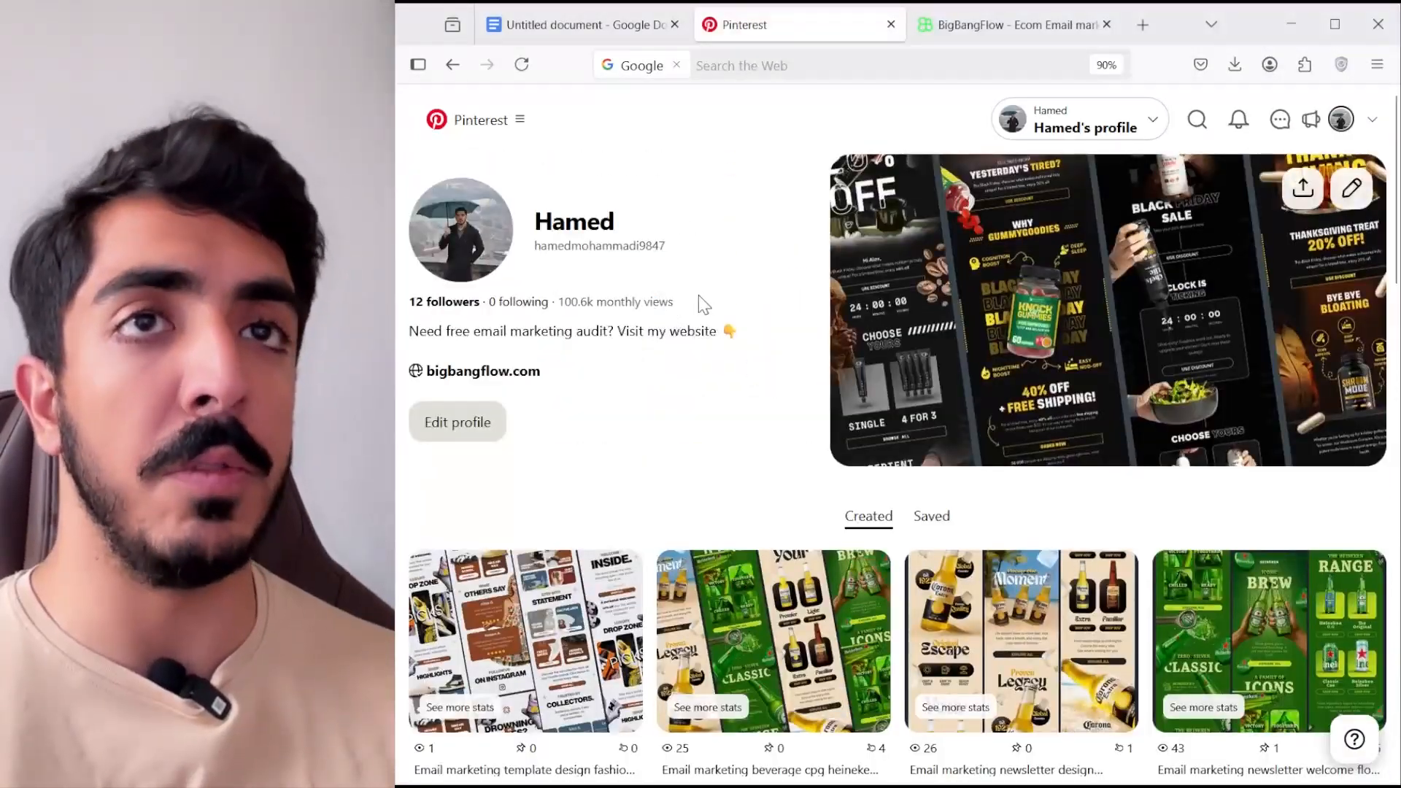
scroll(712, 303, down, 15)
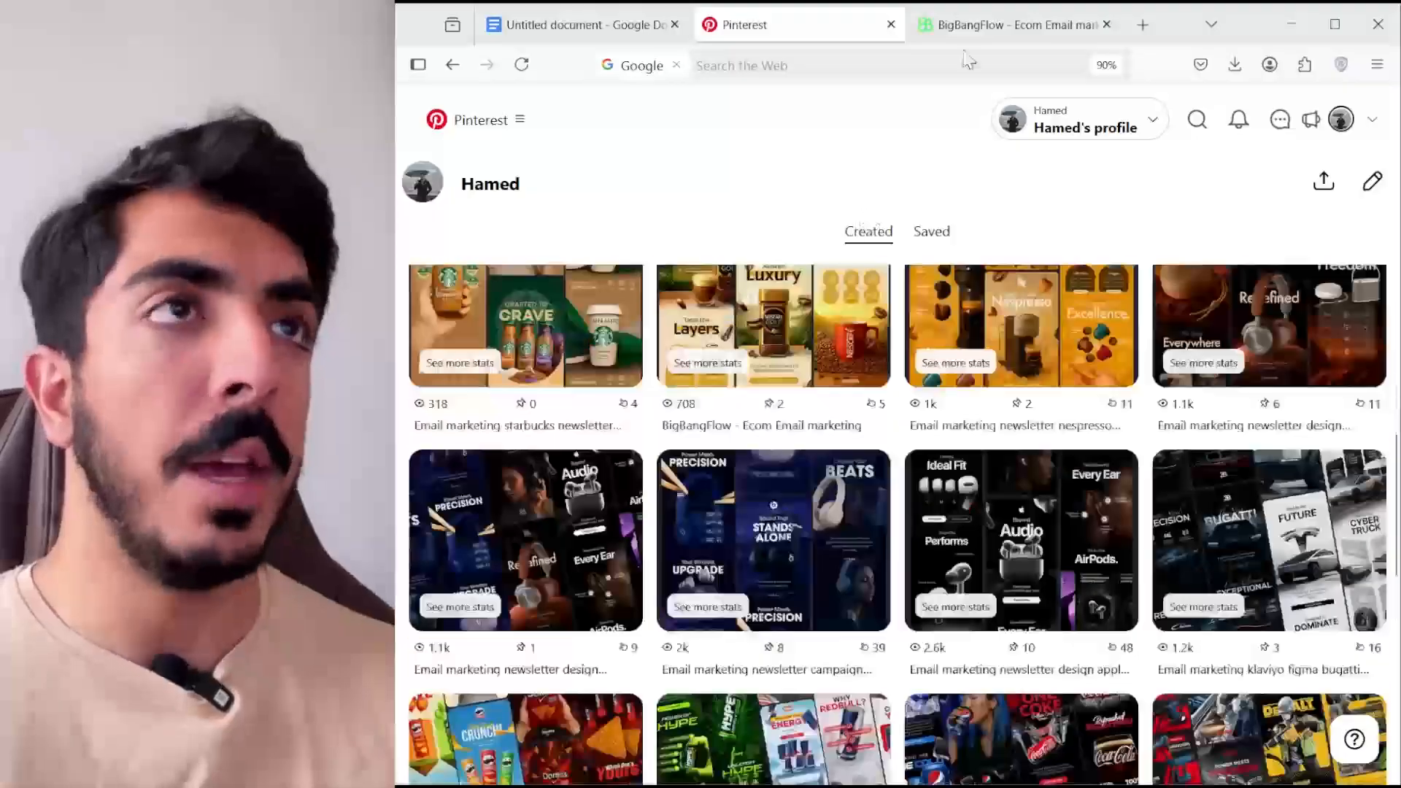
- Open the BigBangFlow website and view its email portfolio, tutorials and free email audit form
click(1011, 25)
scroll(1329, 226, down, 5)
scroll(1329, 225, down, 10)
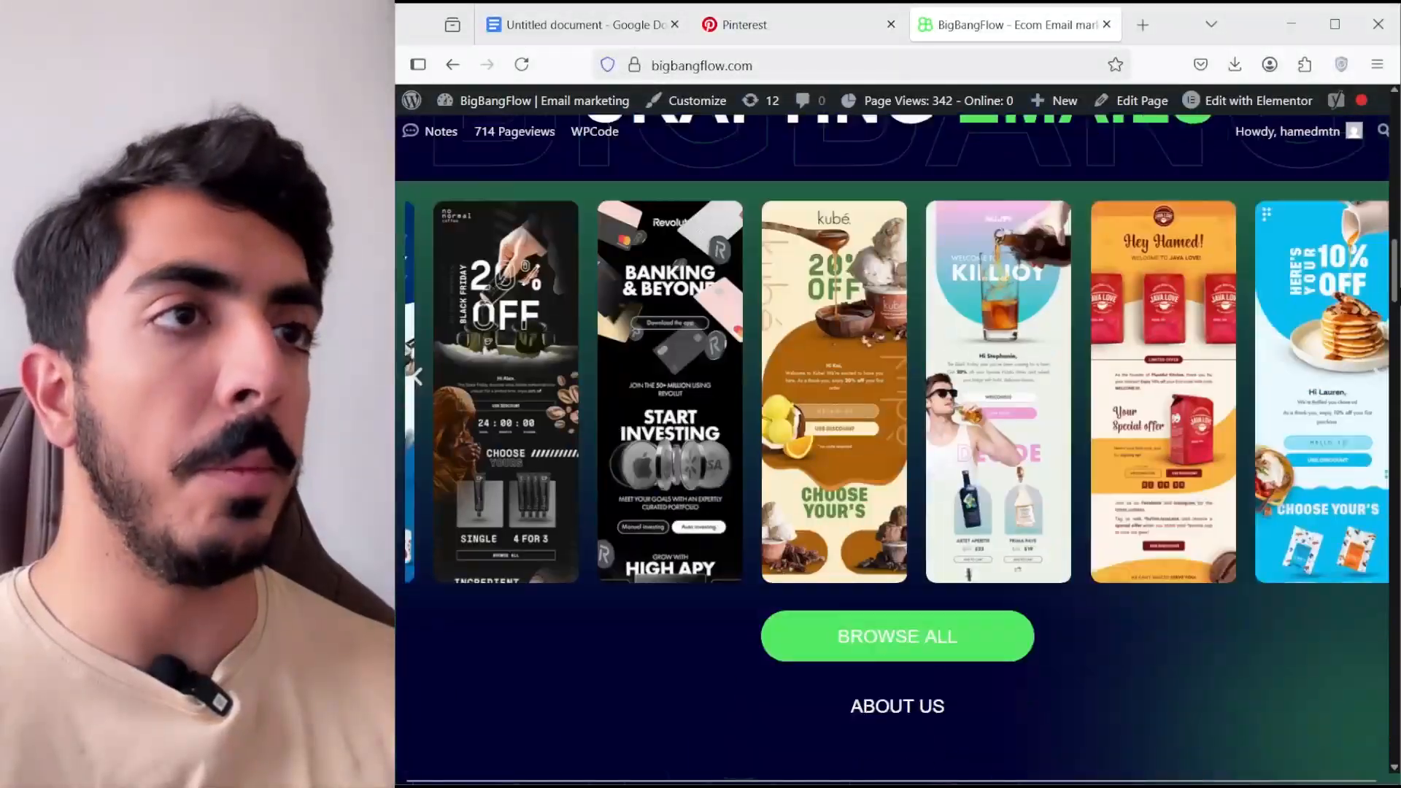
scroll(897, 448, down, 20)
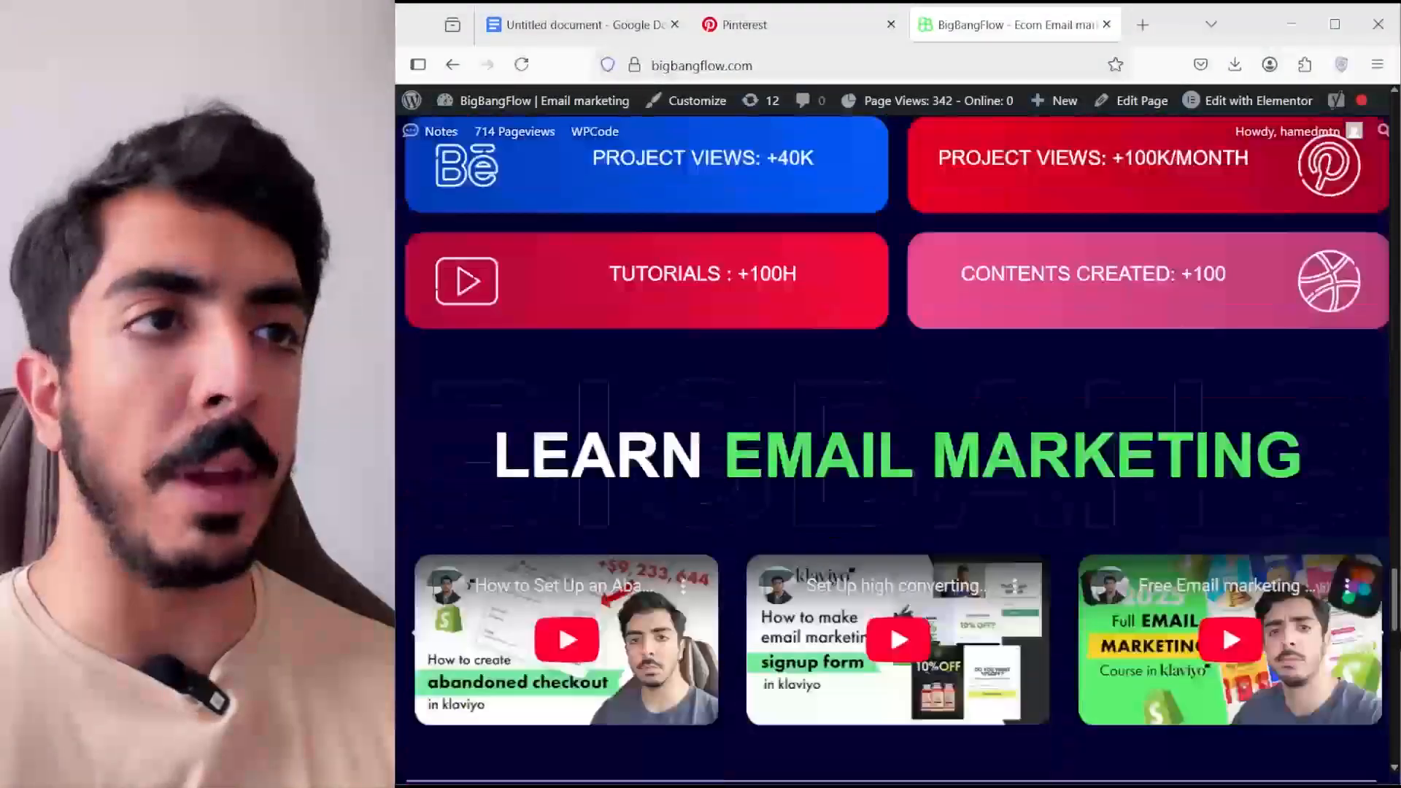
scroll(849, 595, down, 6)
scroll(849, 595, up, 1)
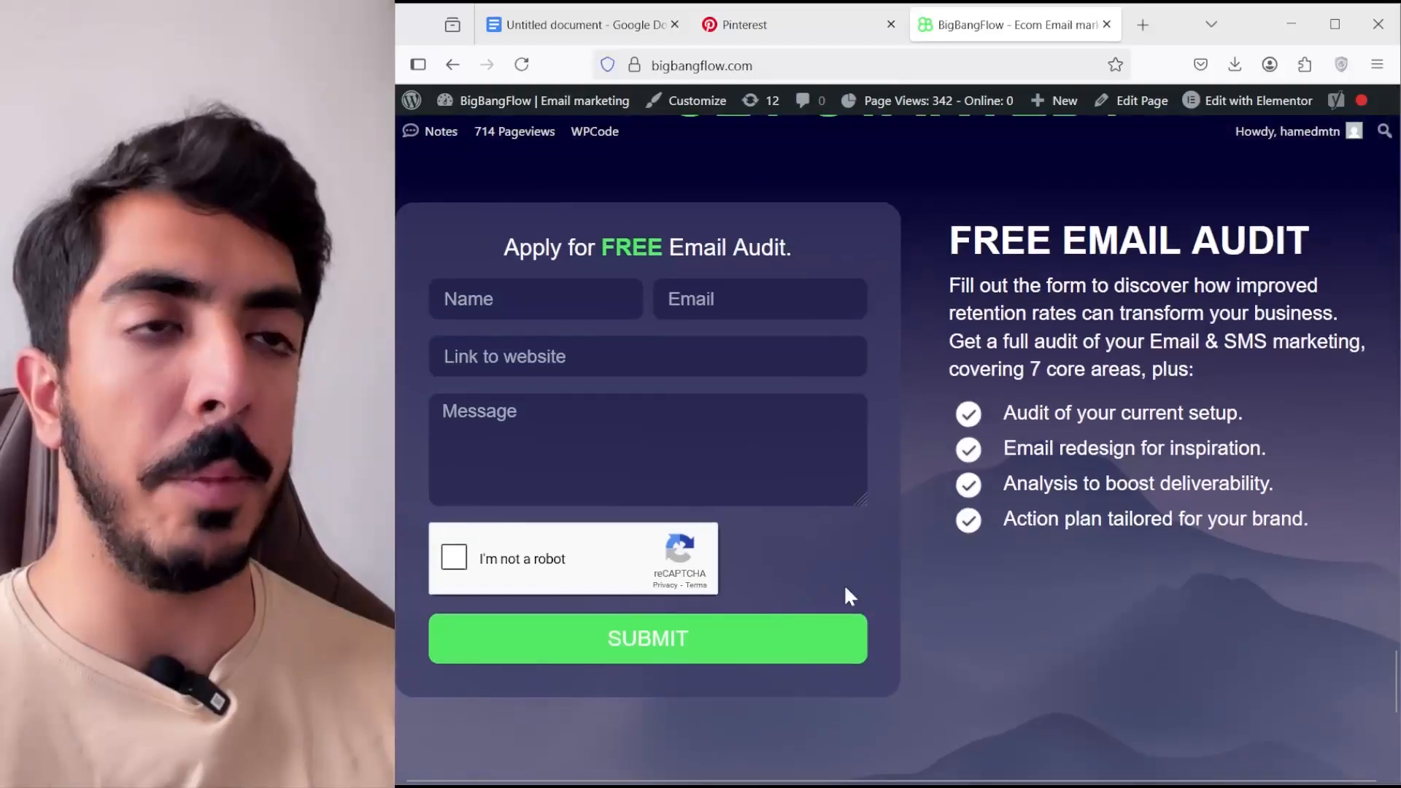
- Switch to the Figma file and look over the two furniture email designs from header to footer
key(alt+Tab)
drag(1063, 344, 757, 319)
scroll(759, 319, down, 1)
drag(807, 371, 898, 234)
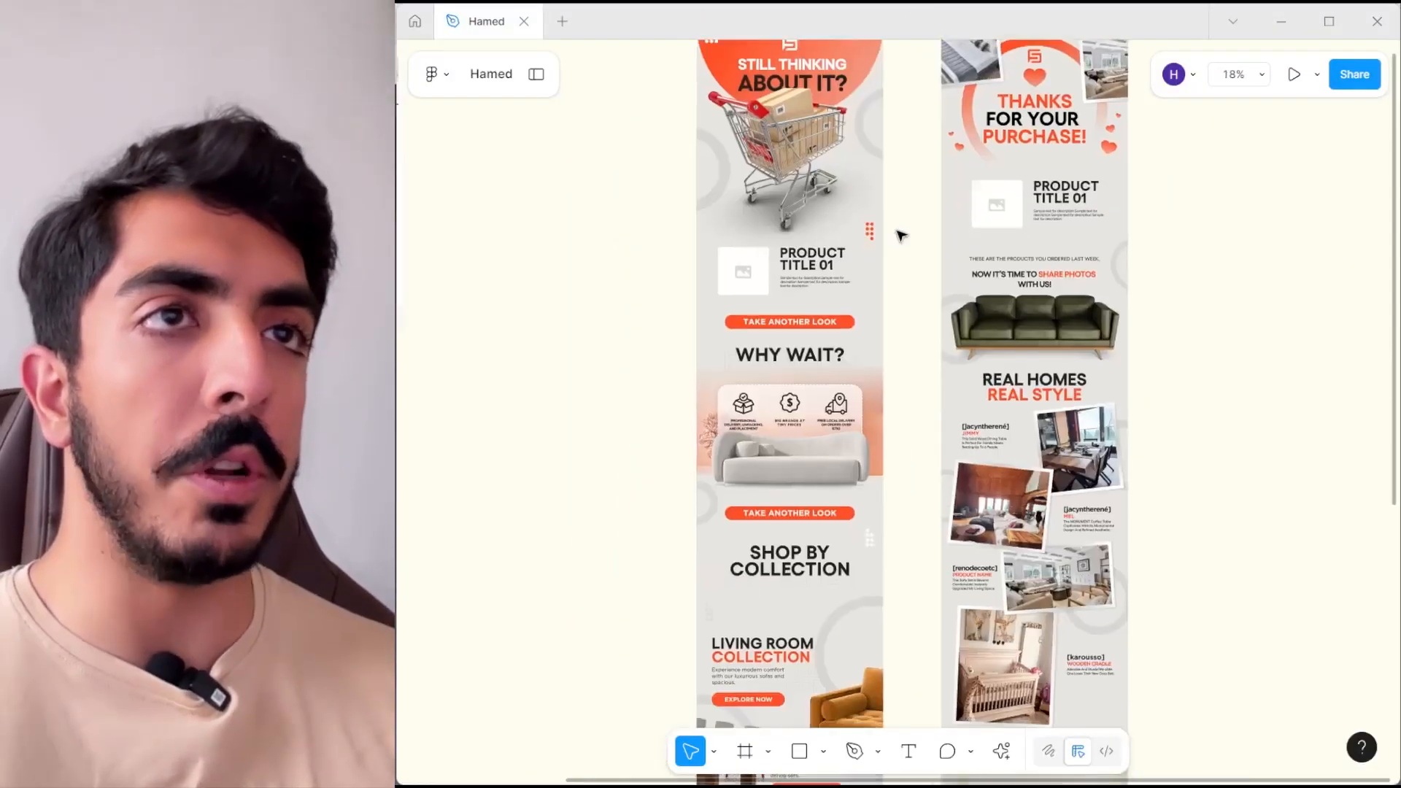
scroll(903, 237, down, 1)
drag(870, 296, 845, 318)
scroll(845, 318, up, 2)
scroll(721, 160, up, 3)
- Compare the "Still Thinking About It?" and "Post Purchase" frames, selecting each and examining its hero and product sections
click(896, 165)
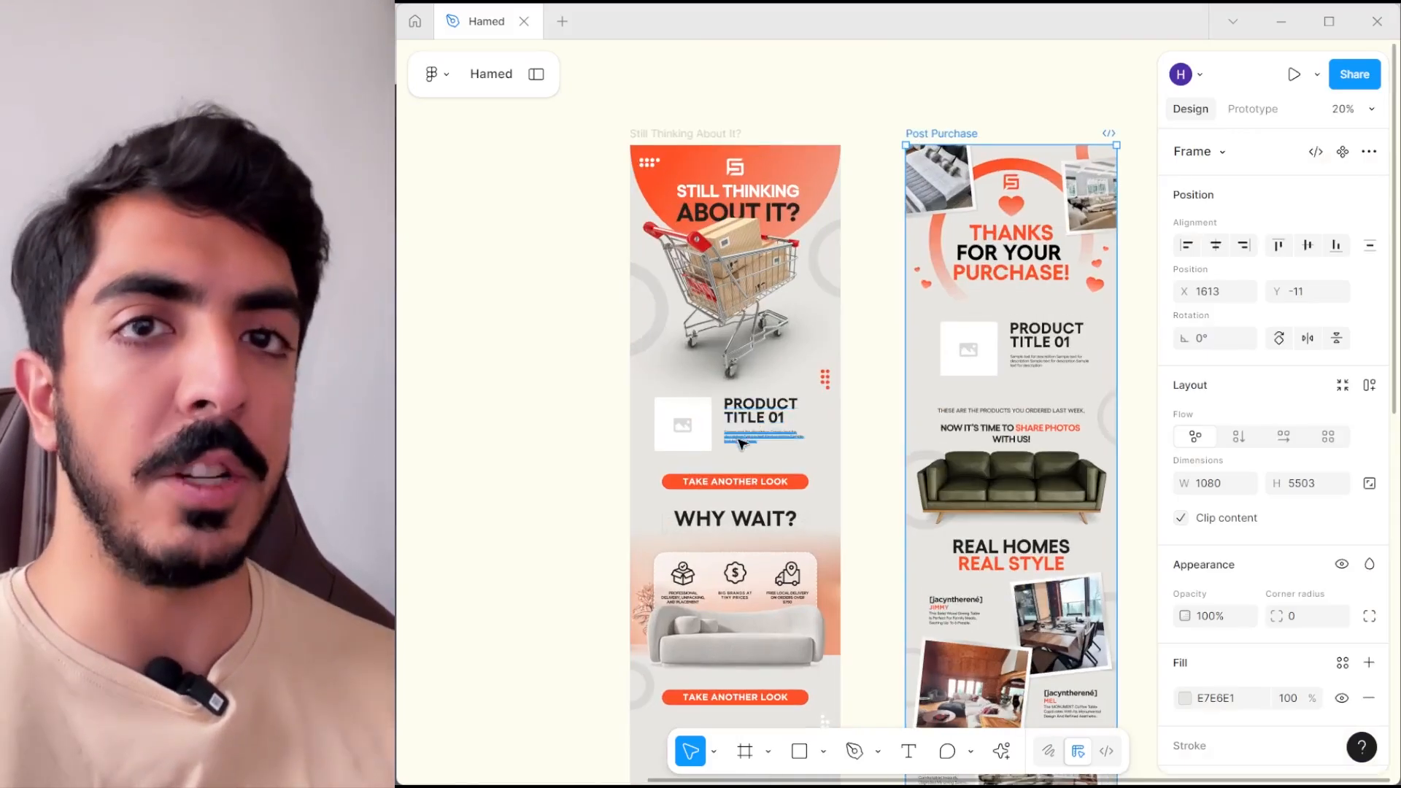
scroll(748, 446, up, 3)
scroll(838, 438, down, 1)
scroll(716, 384, down, 3)
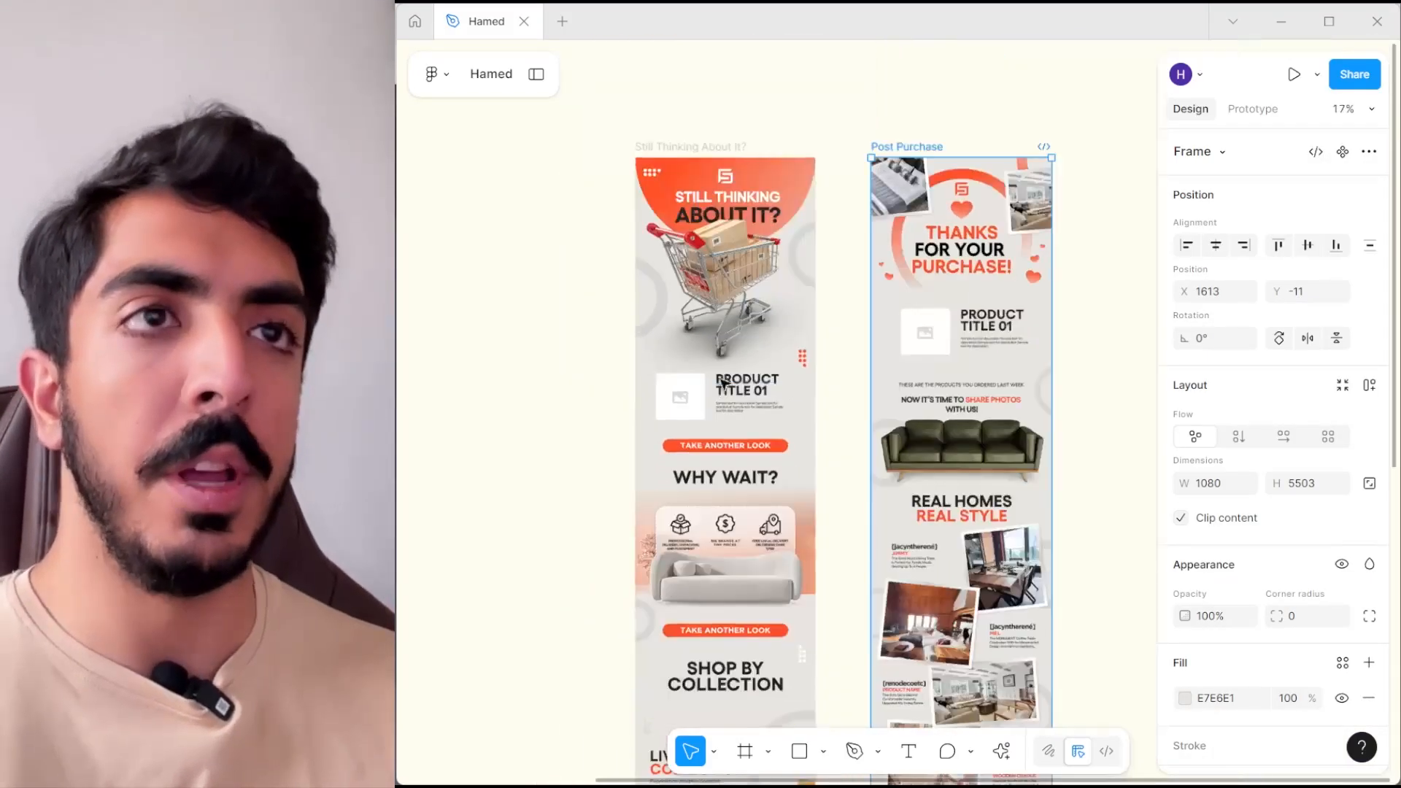
drag(717, 382, 677, 433)
click(670, 196)
drag(685, 179, 704, 181)
scroll(819, 207, up, 1)
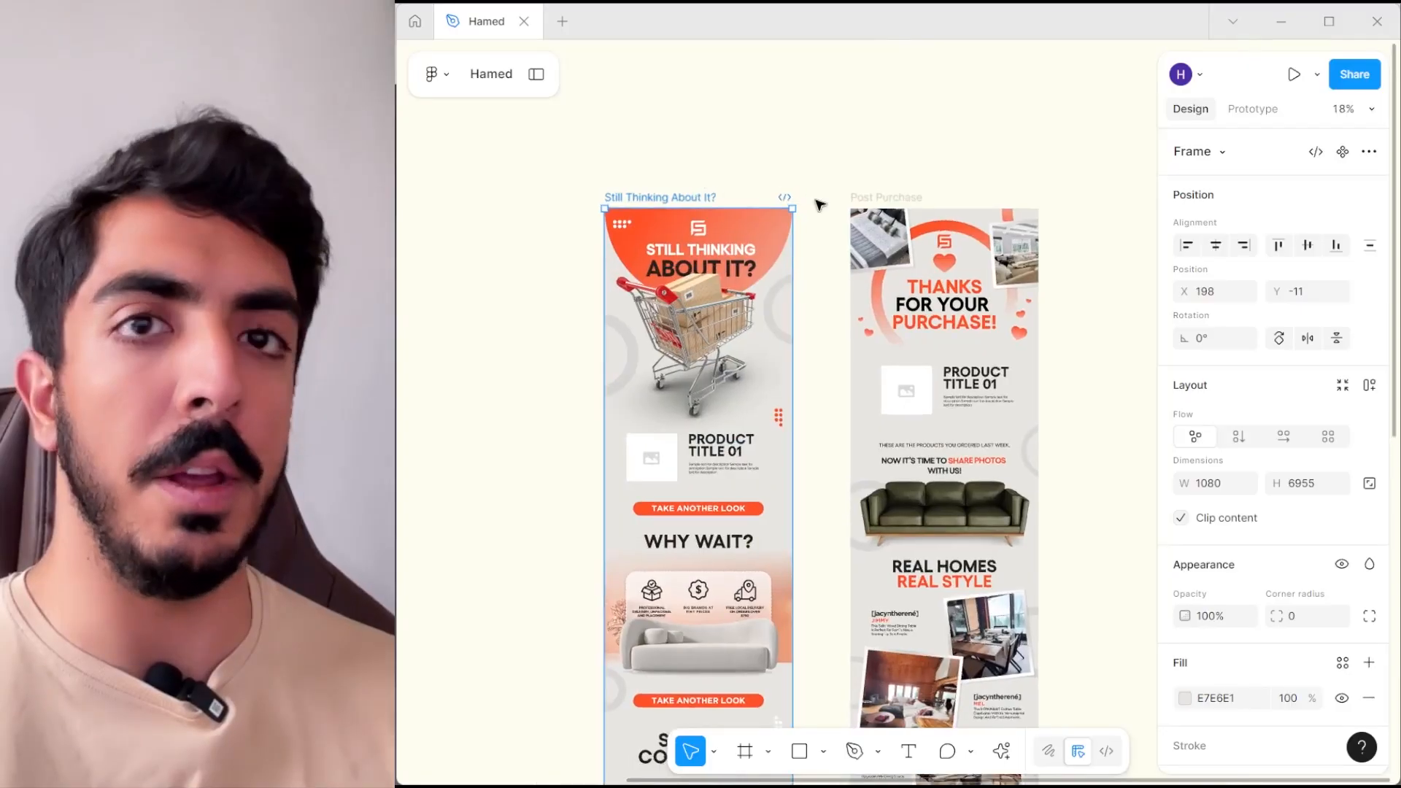
drag(890, 197, 869, 150)
scroll(868, 150, down, 1)
click(869, 149)
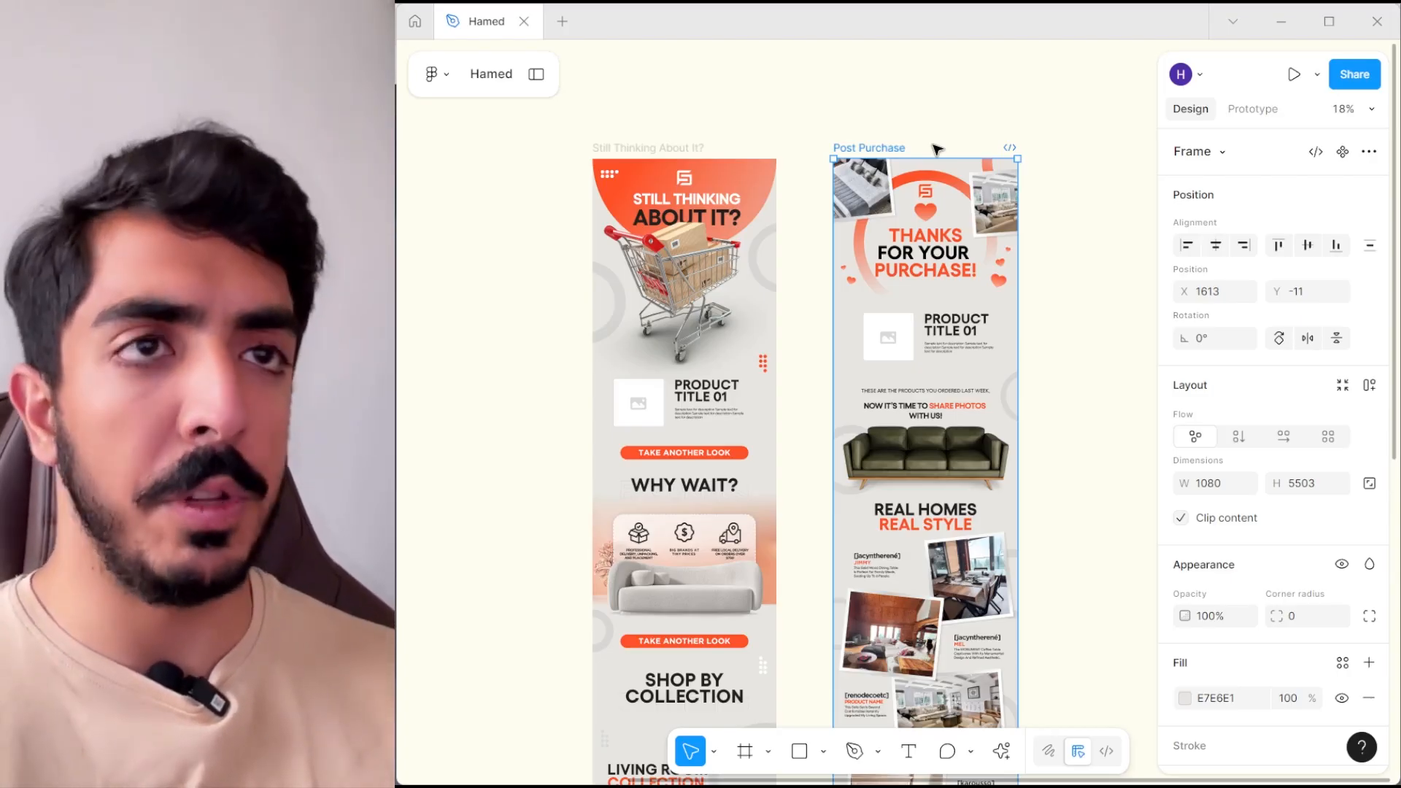
scroll(621, 146, up, 2)
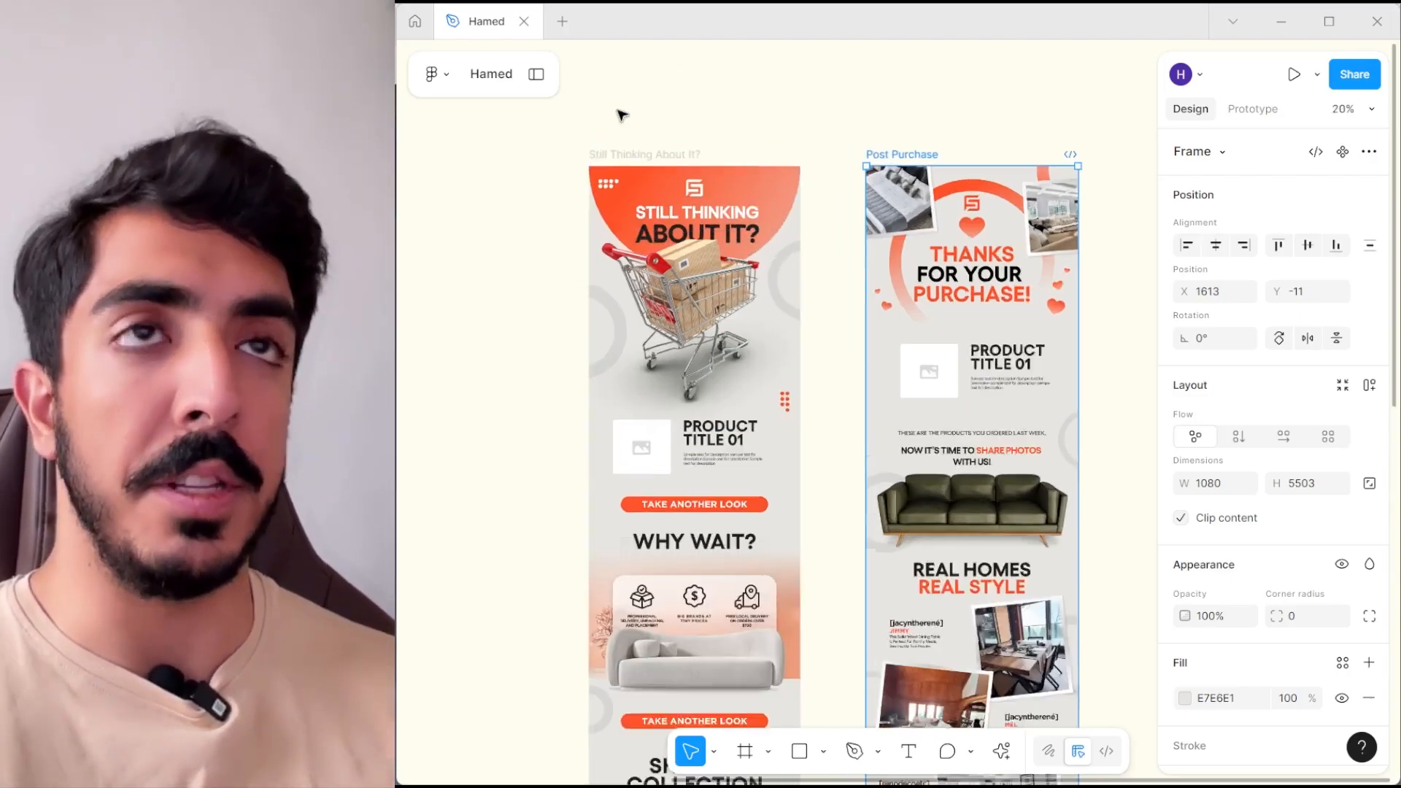
- Draw a slice of about 1080 by 1254 px over the hero section of the "Still Thinking About It?" frame
click(657, 158)
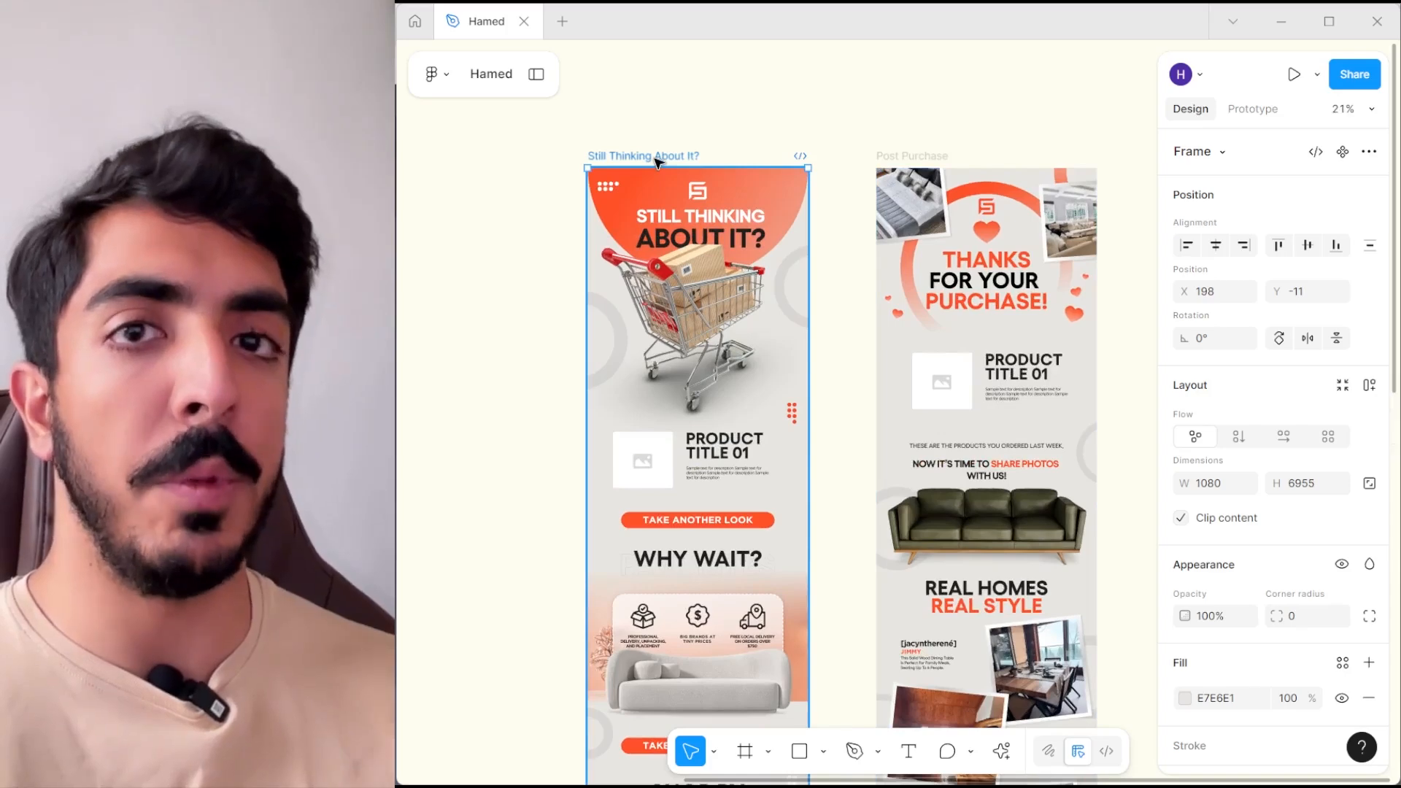
scroll(682, 196, up, 2)
scroll(802, 332, down, 1)
drag(802, 332, 845, 235)
click(768, 752)
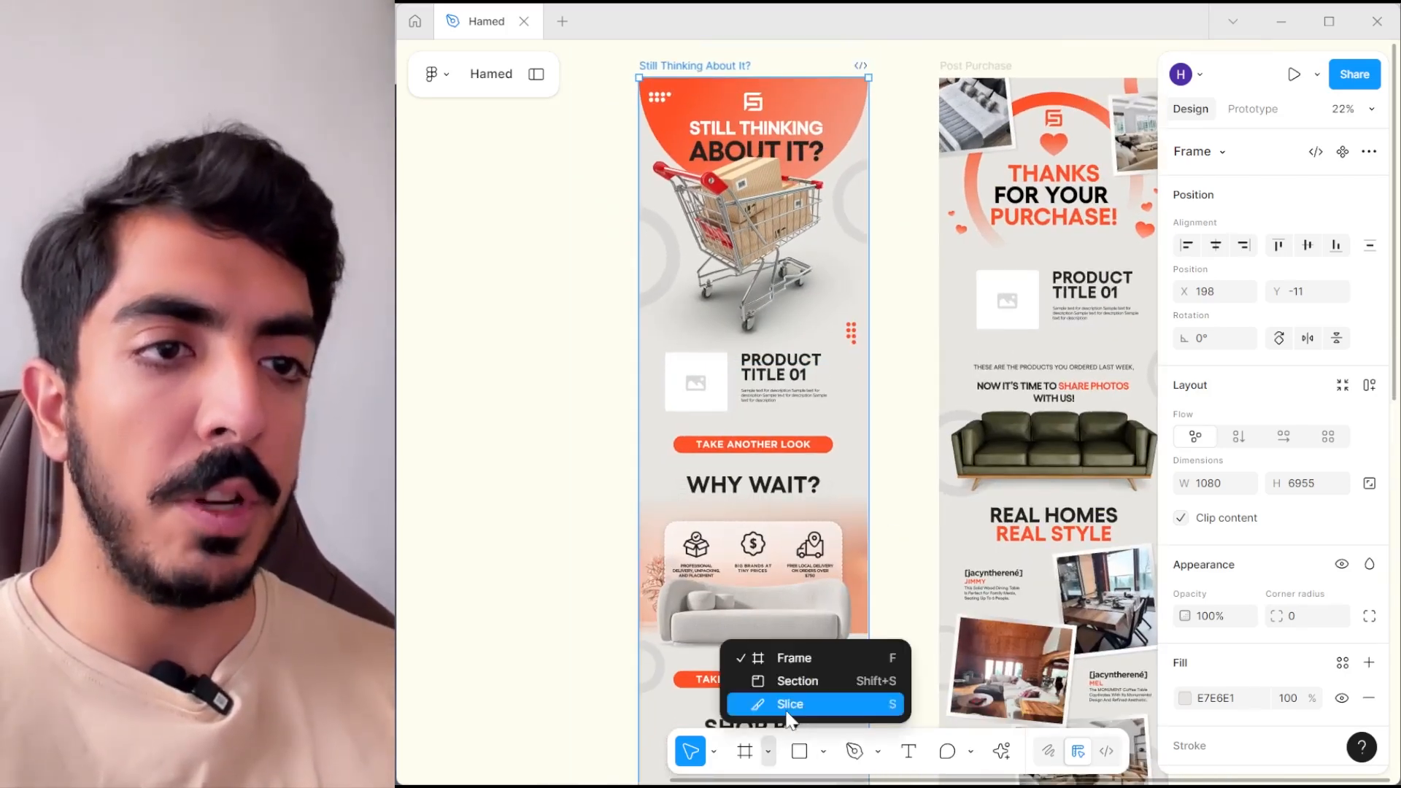
click(755, 704)
scroll(643, 232, up, 4)
drag(642, 232, 914, 406)
- Duplicate the slice below the product block and extend the copy to the frame's bottom edge, 1080 by 5337 px
scroll(912, 394, down, 4)
drag(836, 232, 846, 524)
drag(845, 486, 805, 59)
scroll(802, 246, down, 2)
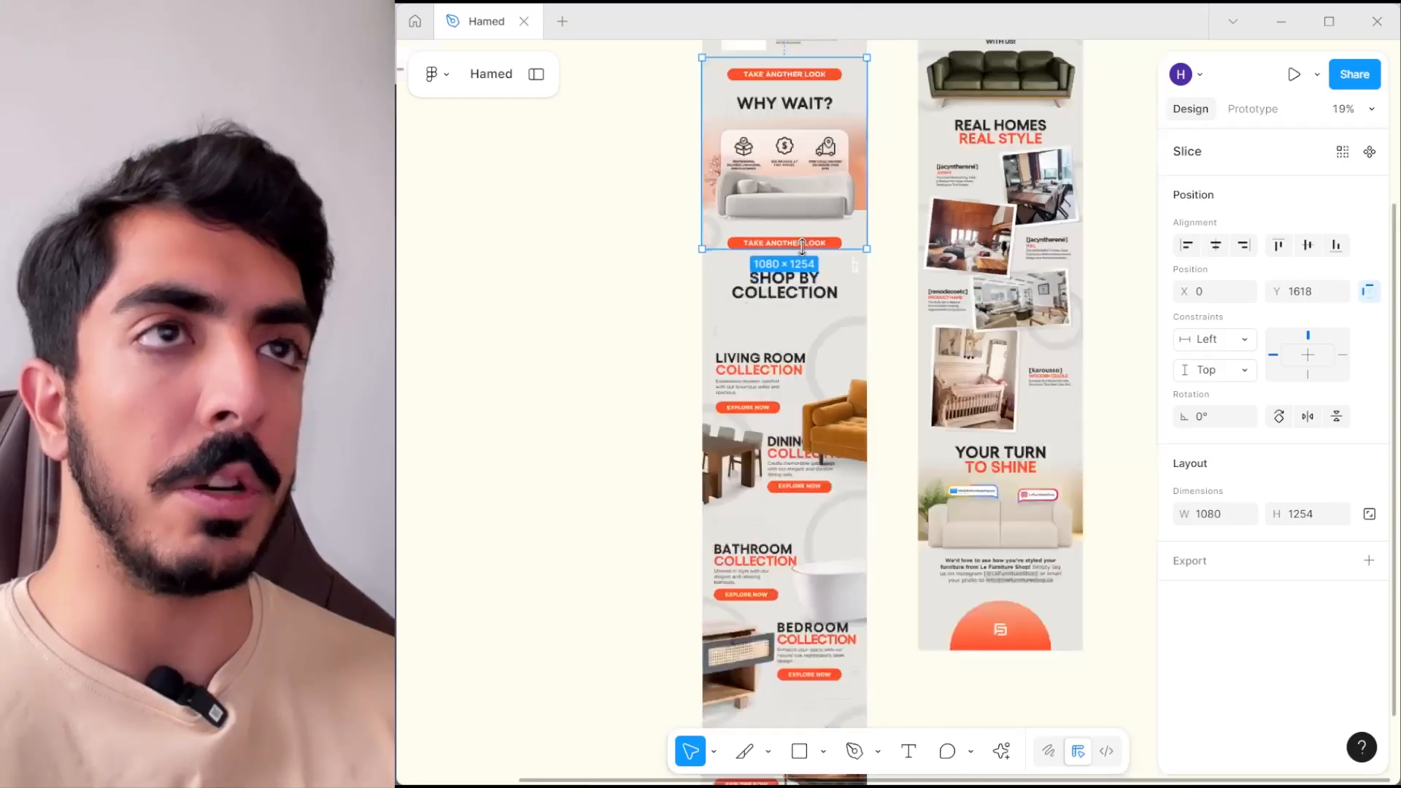
drag(802, 250, 792, 642)
- Examine the unsliced product block between the two slices and their placement in the "Still Thinking About It?" frame
scroll(756, 373, up, 3)
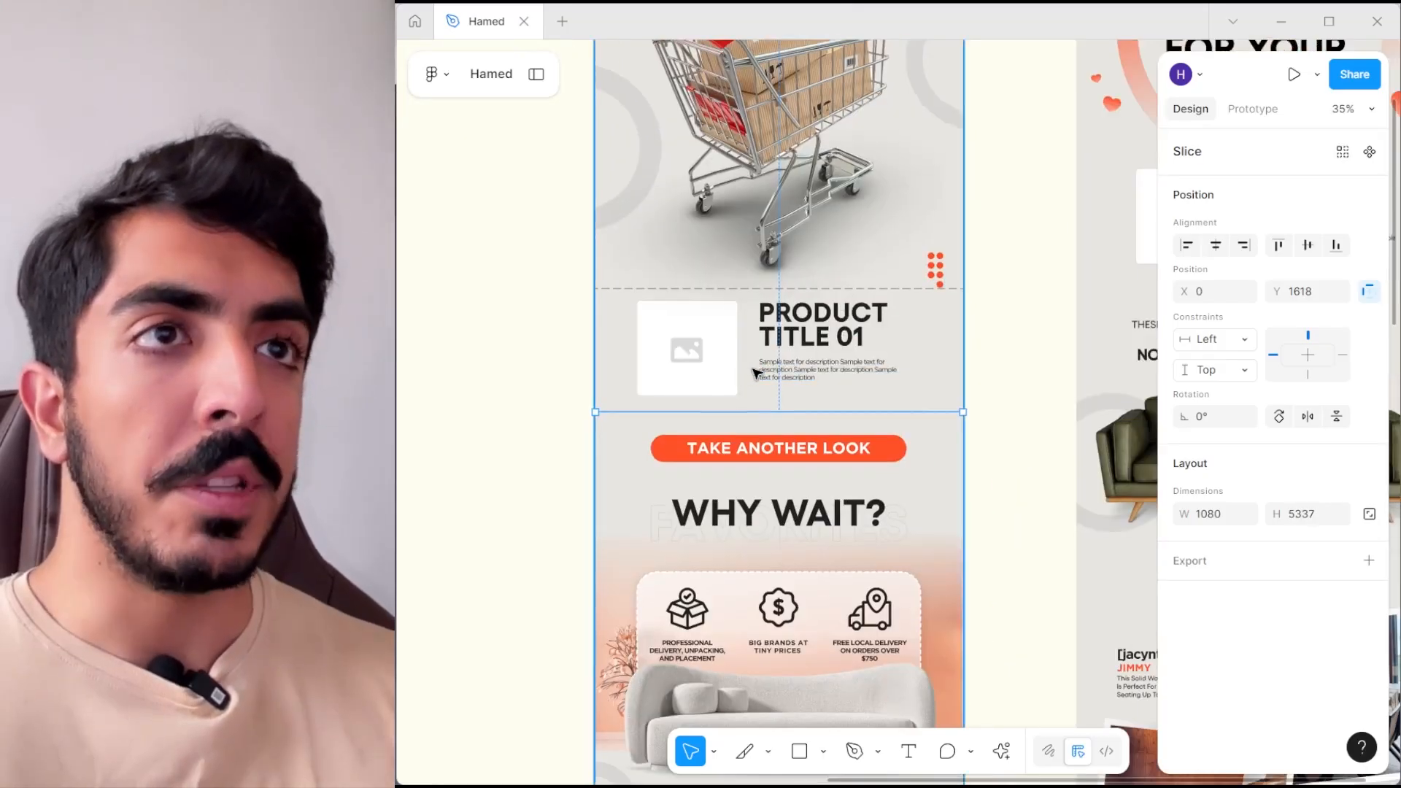
scroll(756, 372, up, 1)
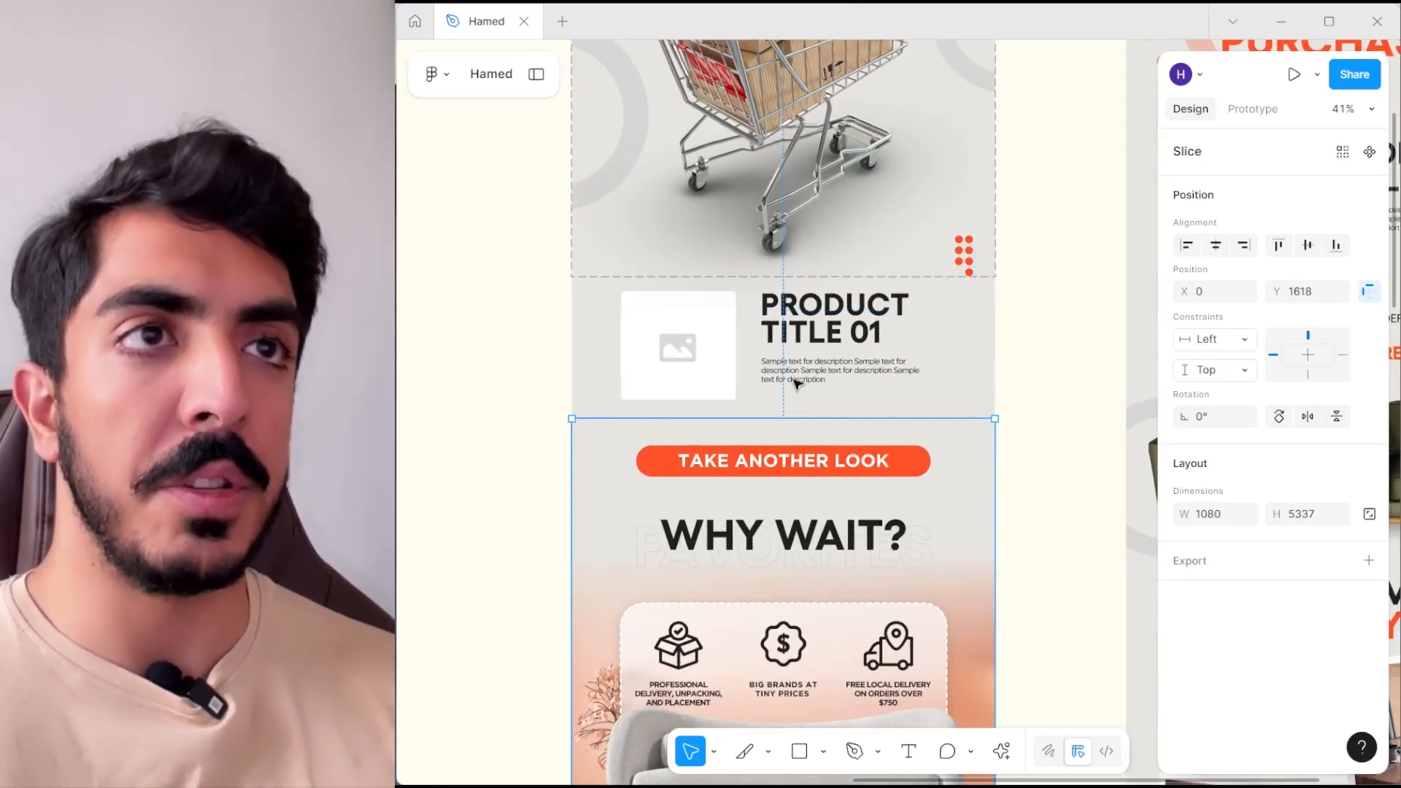
scroll(756, 384, down, 4)
drag(784, 314, 816, 291)
scroll(854, 436, up, 2)
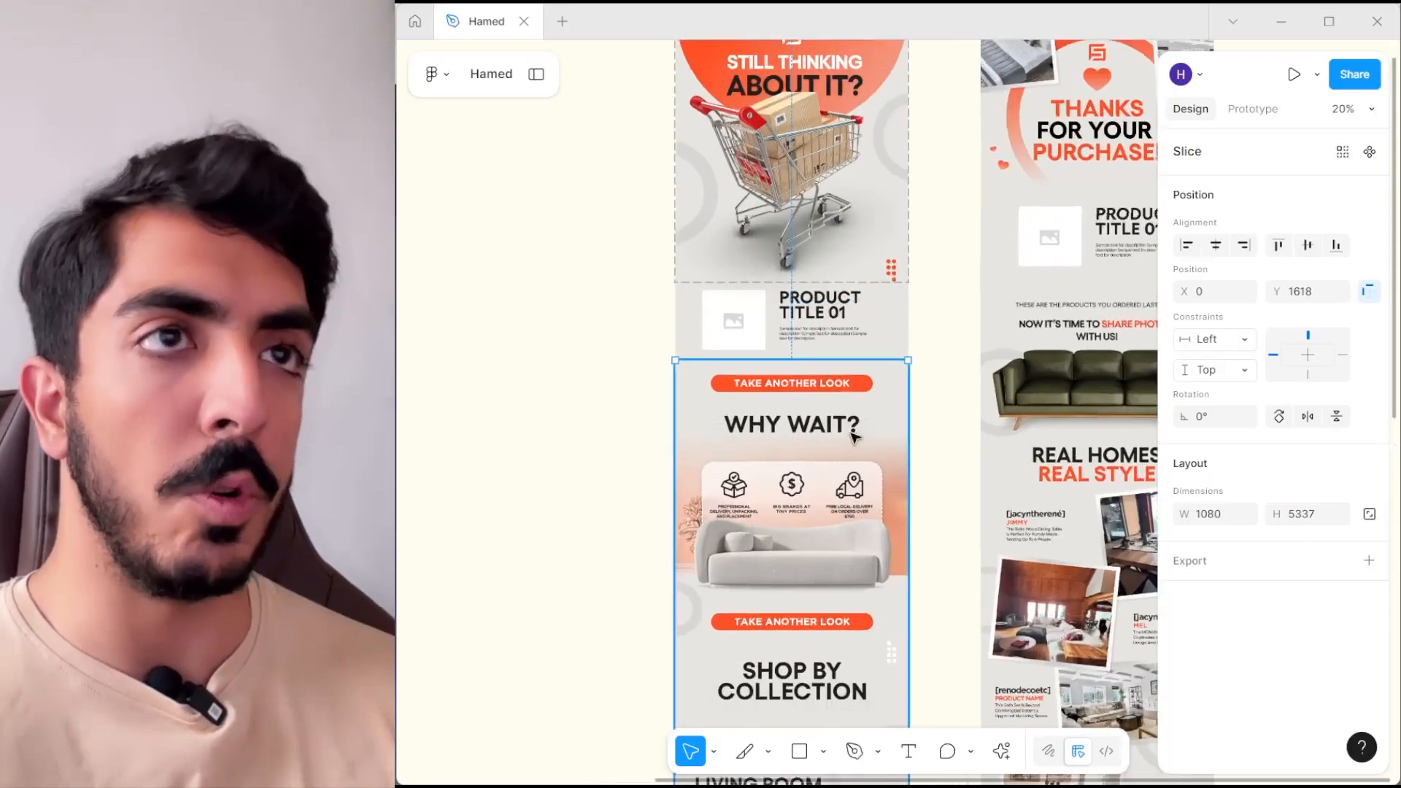
drag(795, 213, 817, 383)
scroll(817, 383, down, 1)
scroll(817, 383, up, 2)
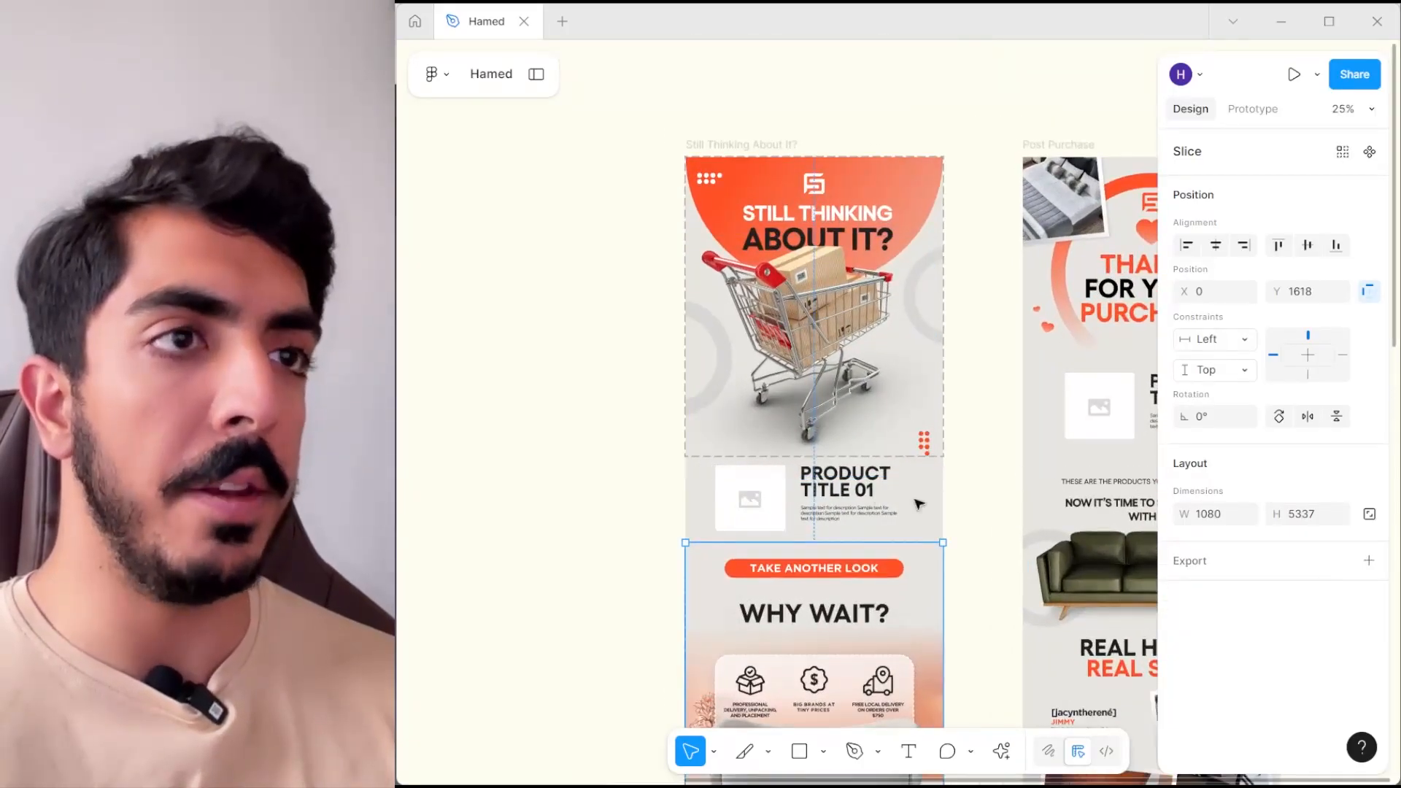
- Select Slice 1 and Slice 2 and export both layers as JPG images at 1x
click(536, 74)
shift+click(519, 488)
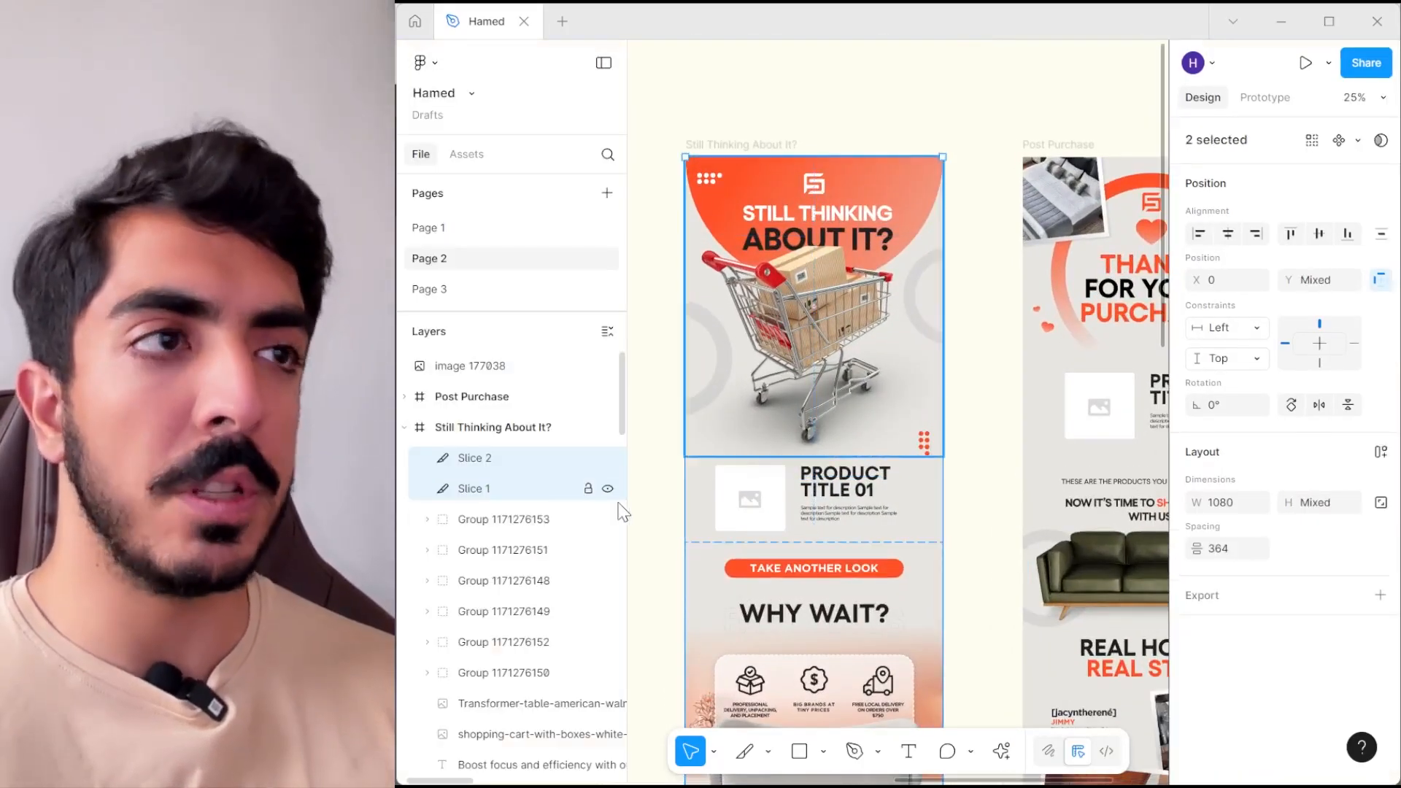
click(1379, 597)
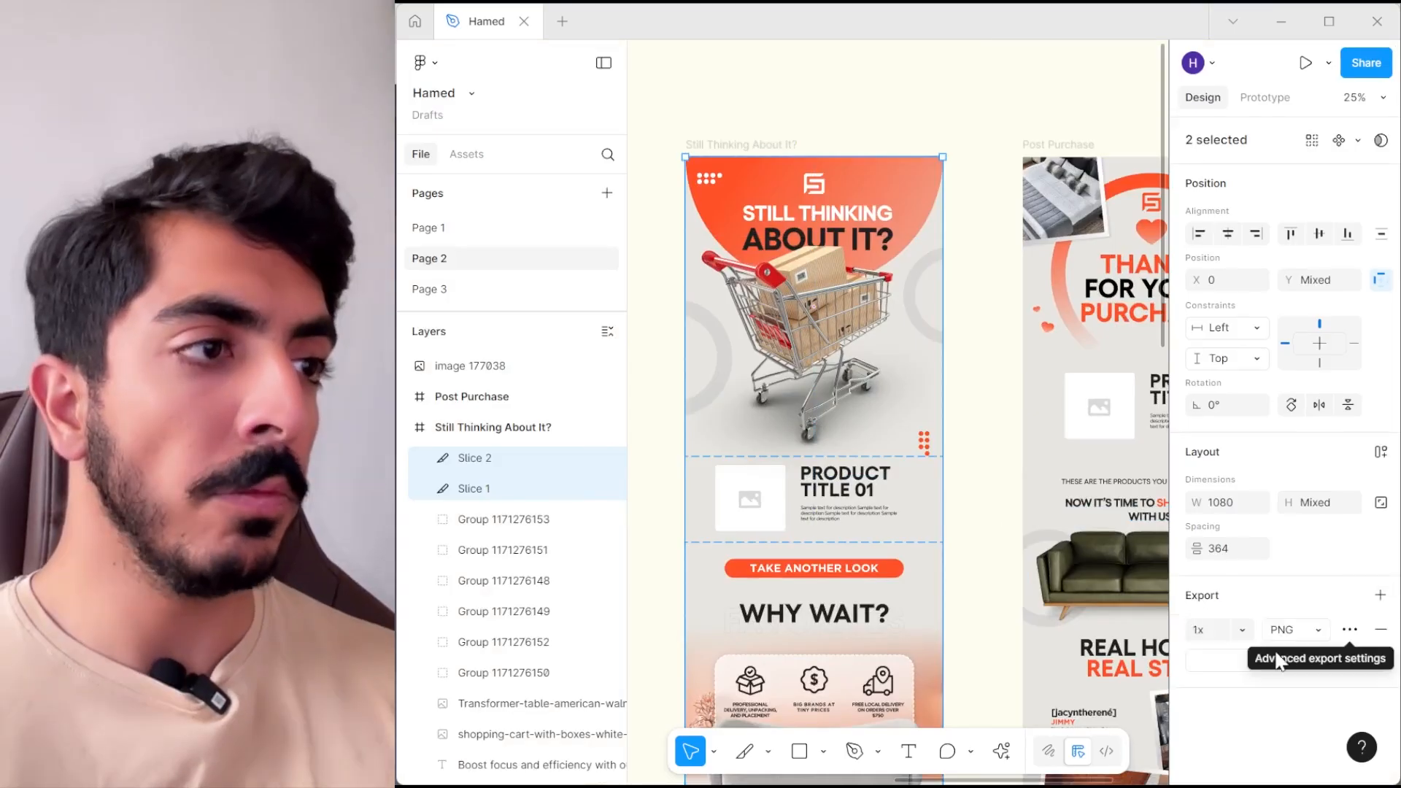
click(1292, 629)
click(1288, 652)
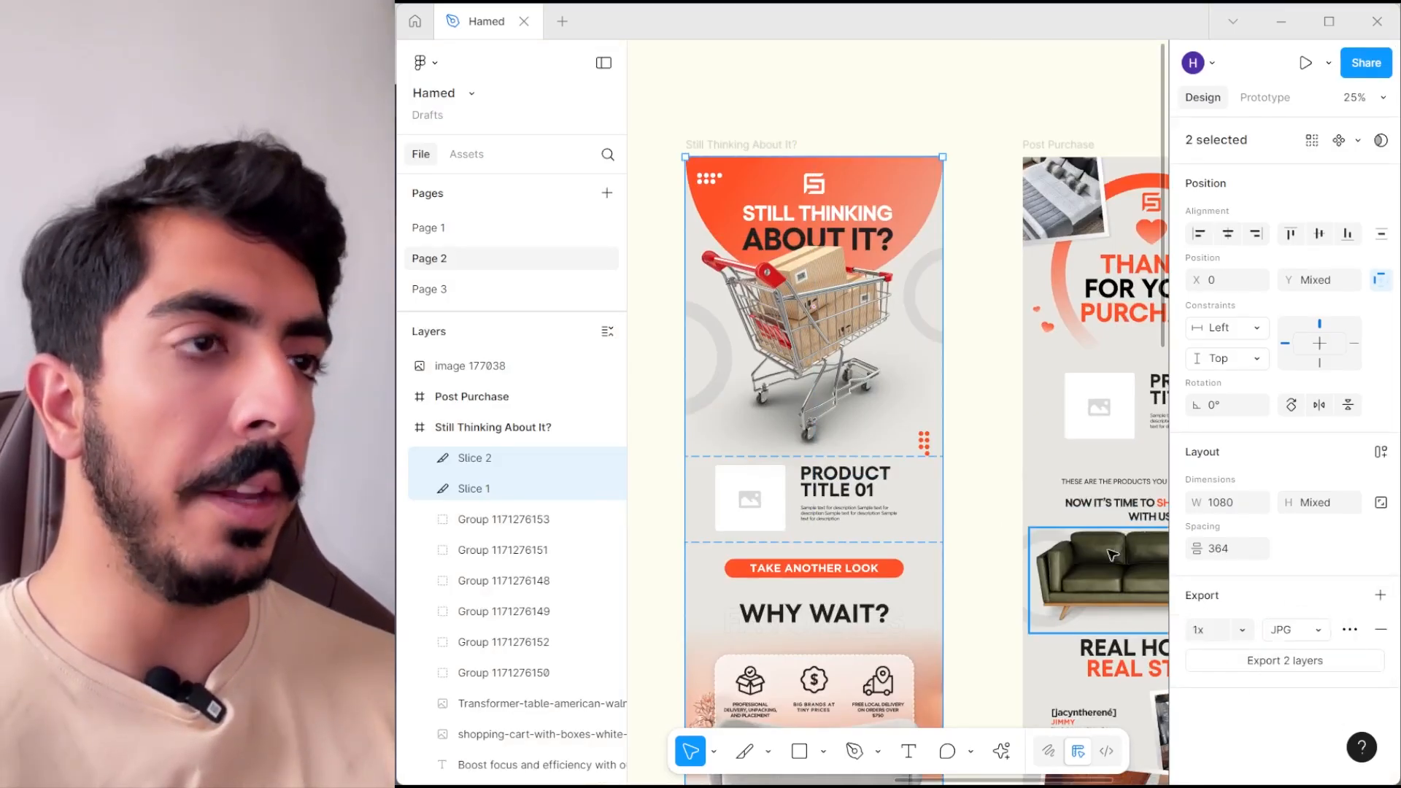
click(1300, 661)
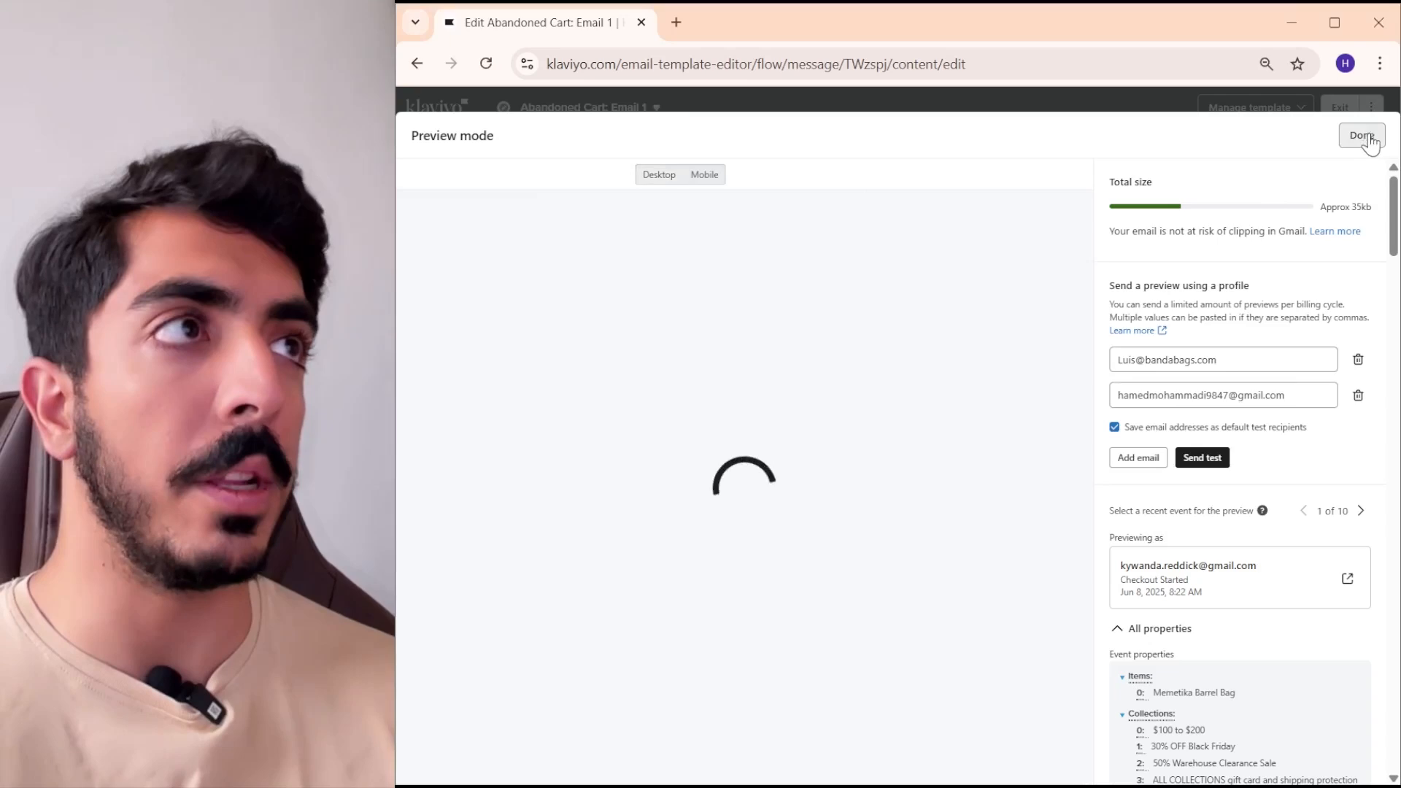
click(1362, 136)
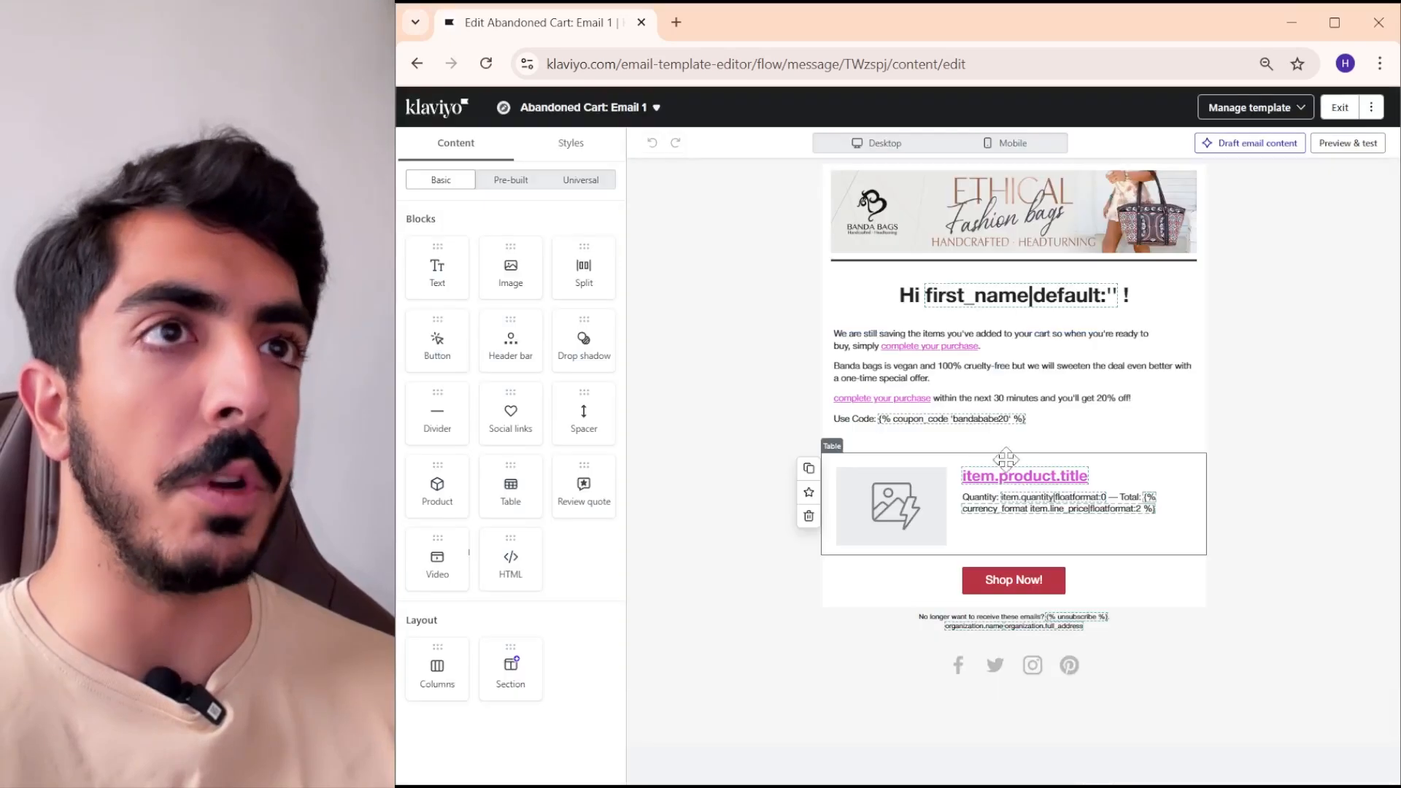
- Leave the Abandoned Cart email editor and go to the klaviyo.com/flows page
click(993, 64)
text(klaviyo.com/fl)
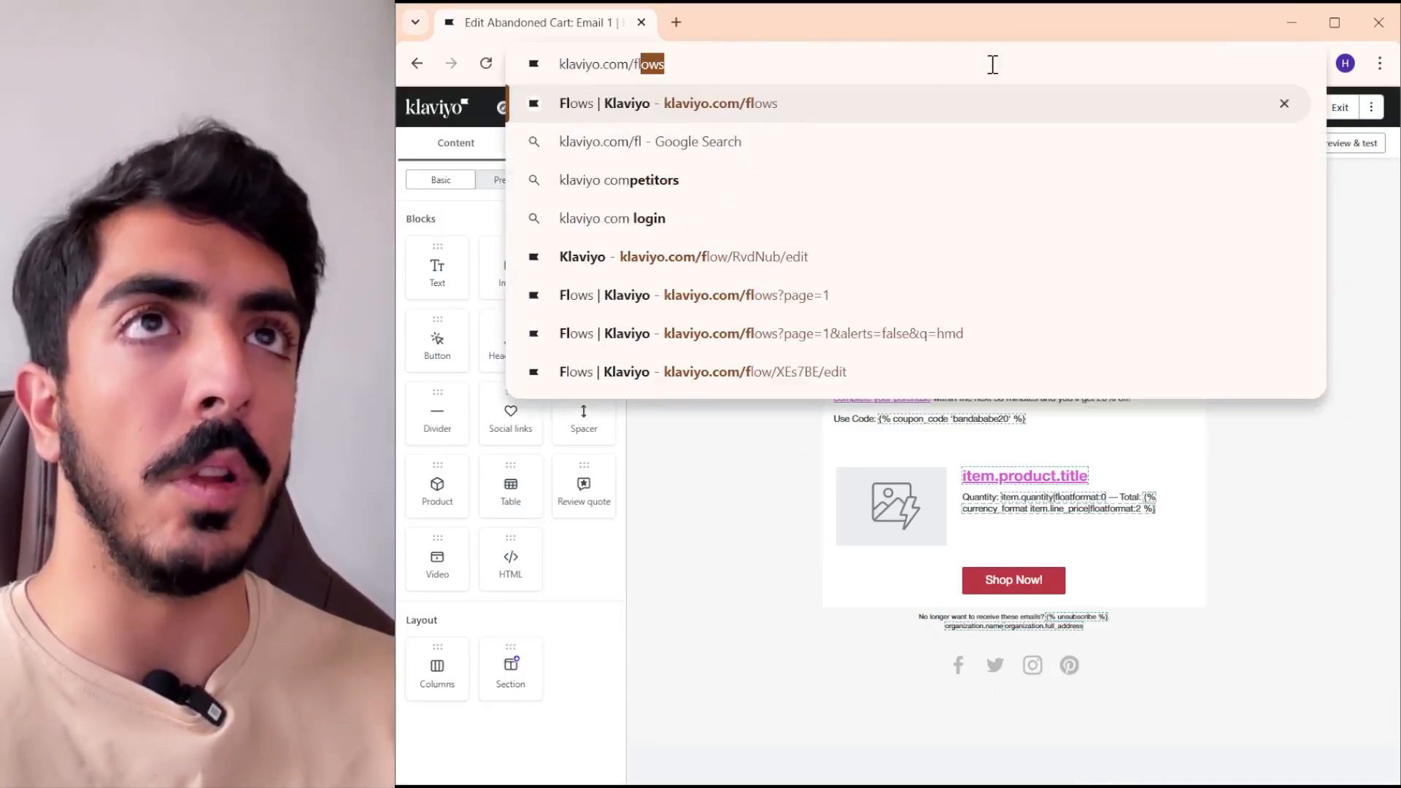
key(Return)
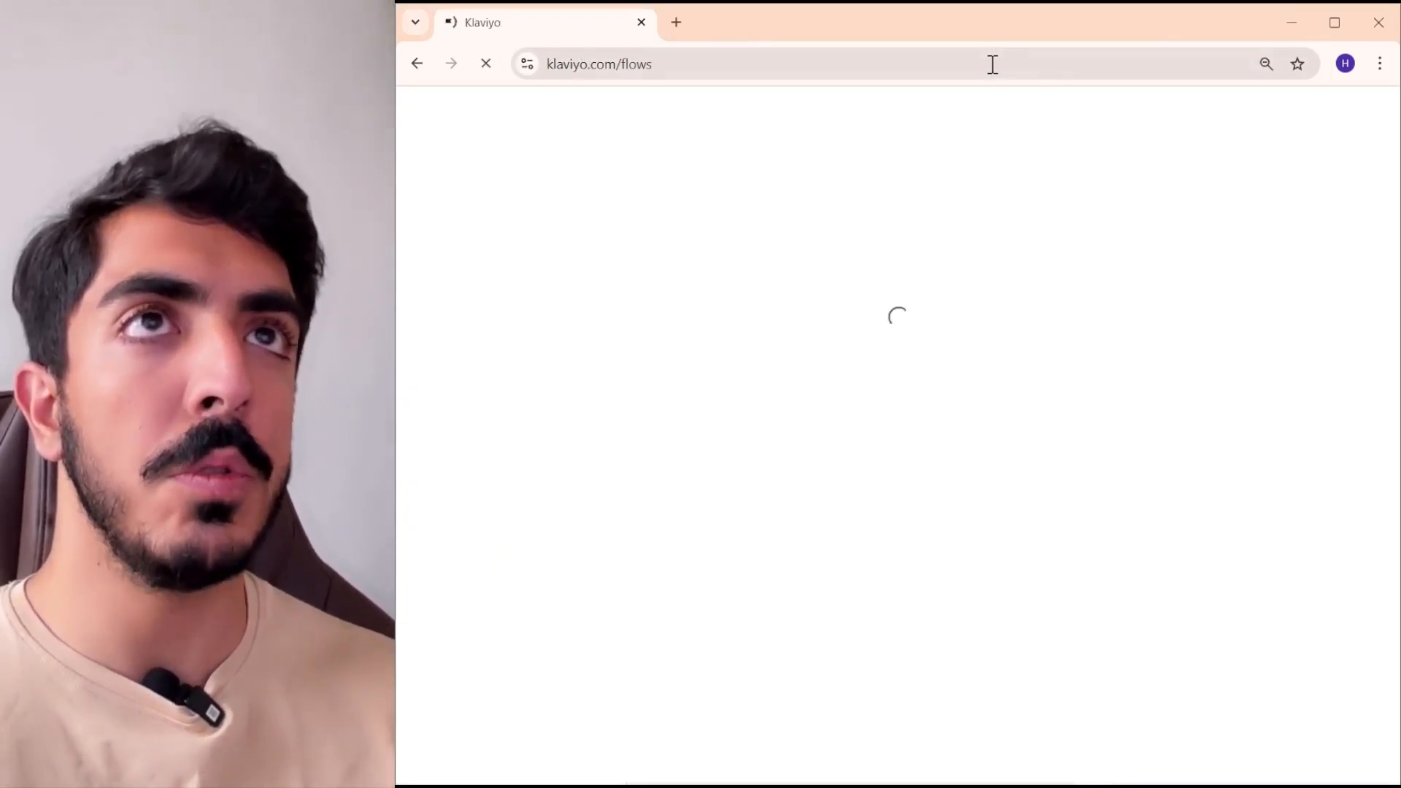
- Start a new flow, search the flow templates for "cart", and open the Abandoned Cart Reminder Standard (Email & SMS) template
click(1346, 152)
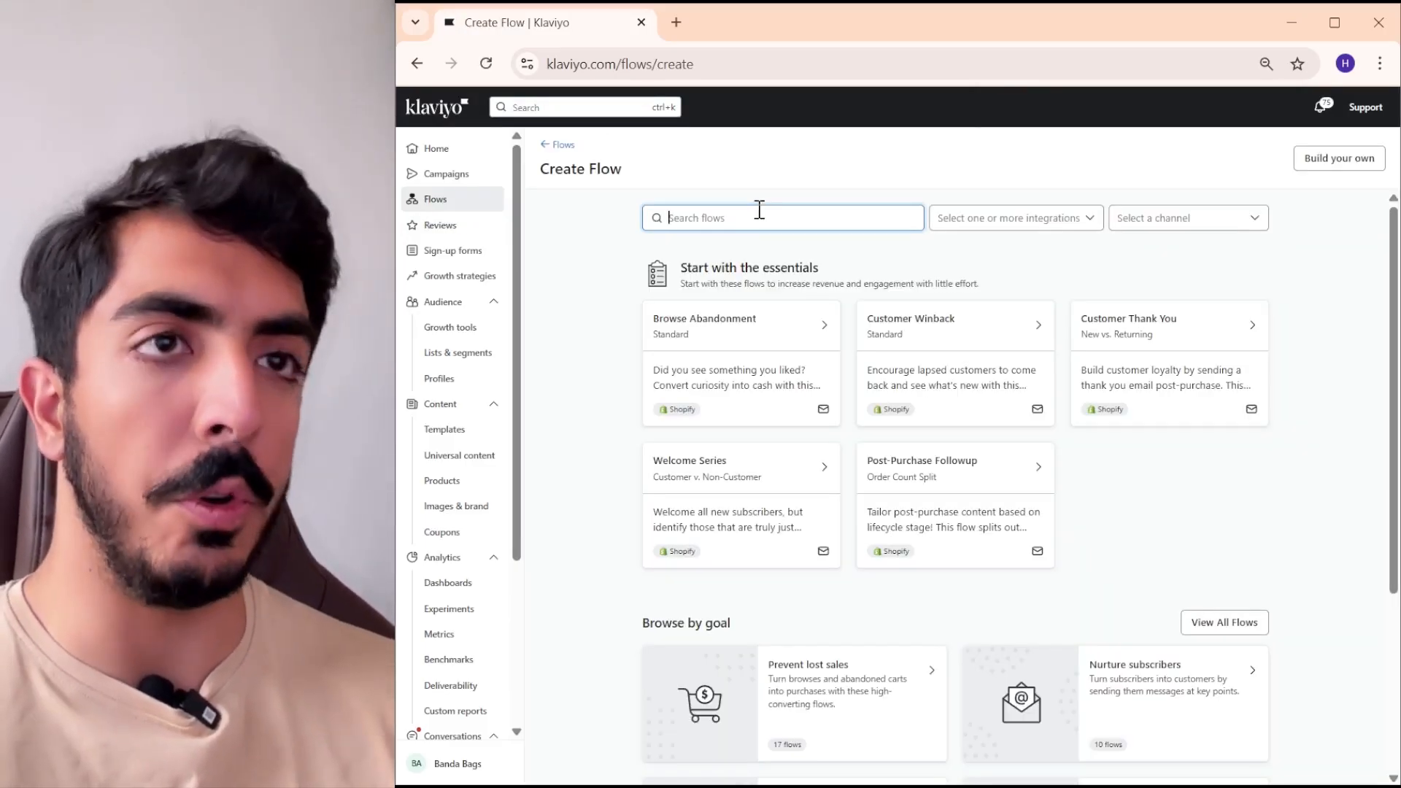
text(cart)
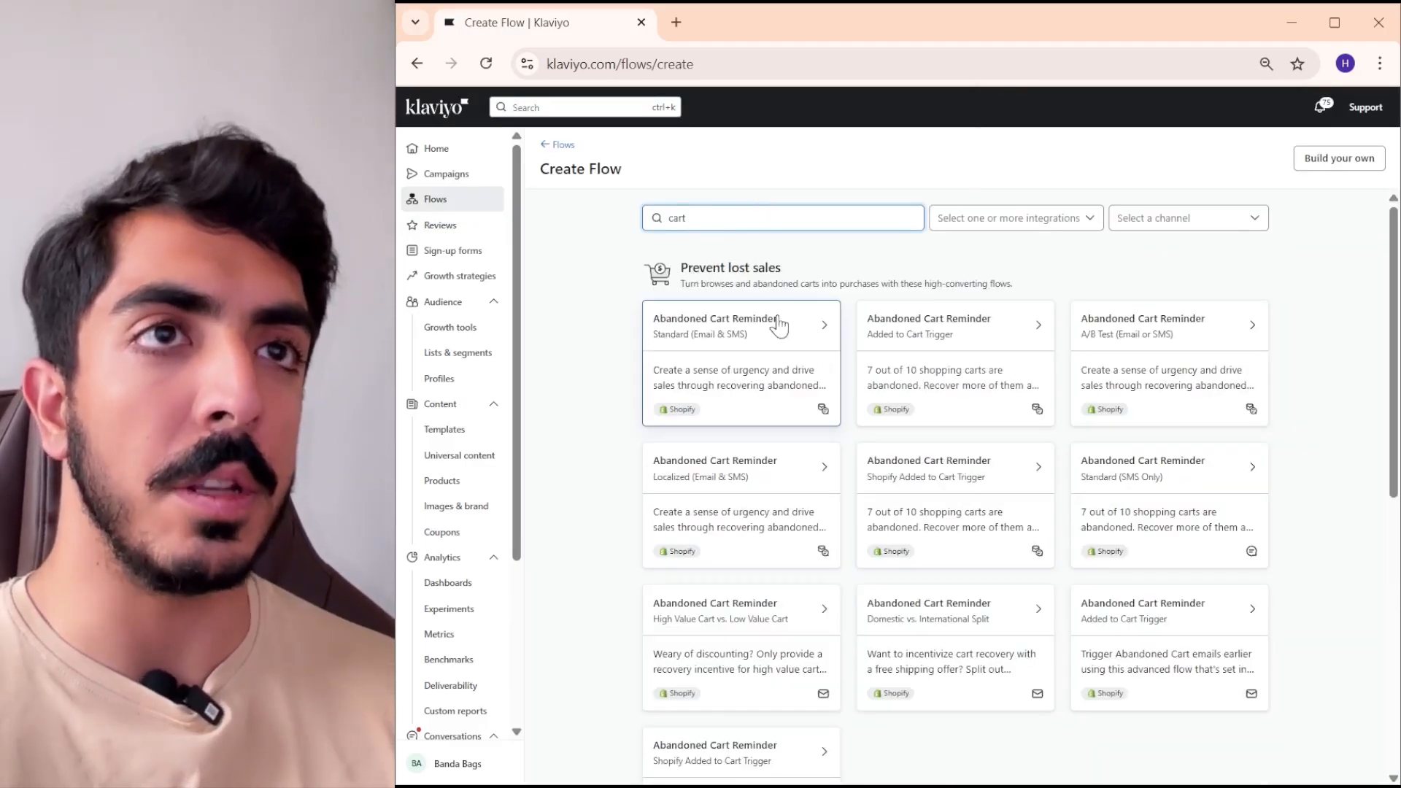
click(796, 335)
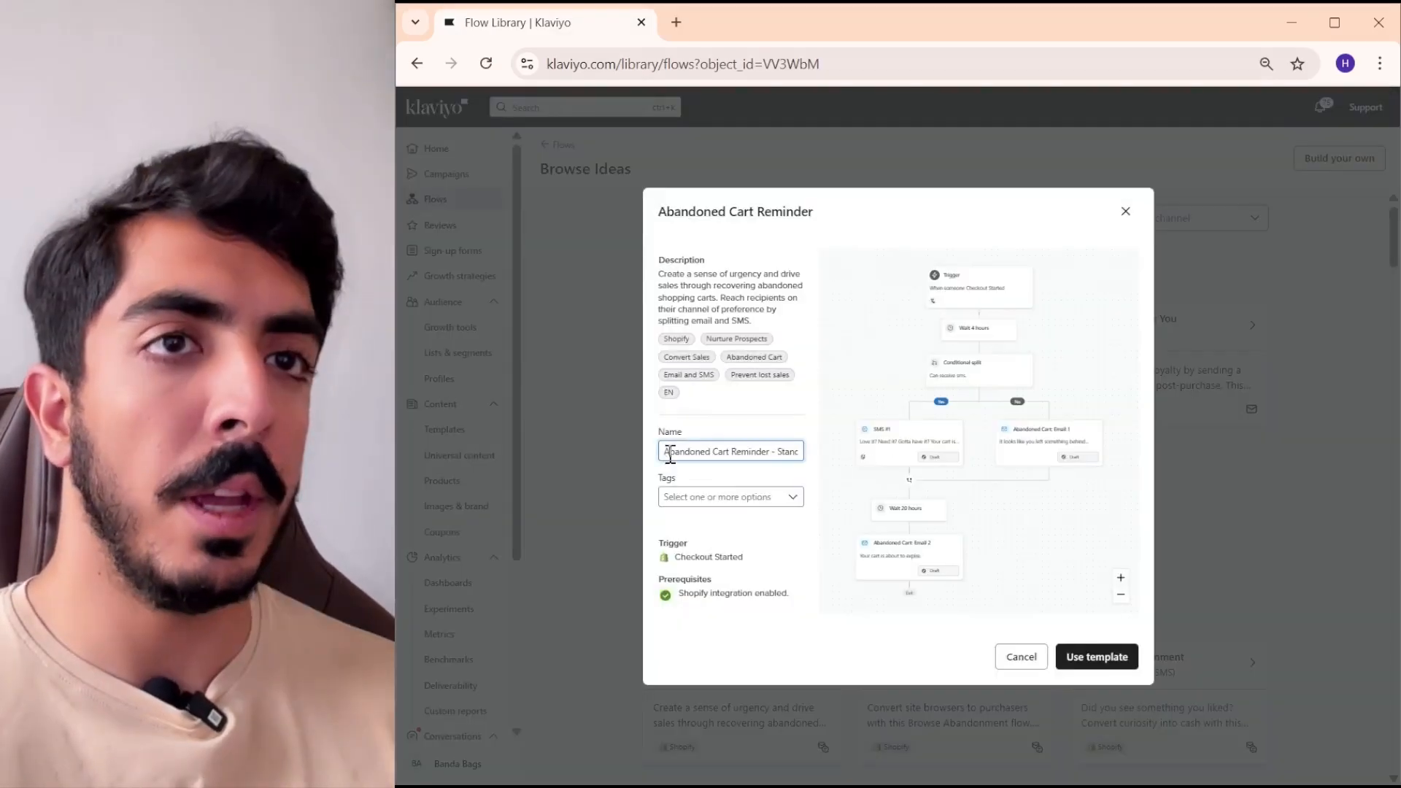
- Name the flow "Test abandoned cart" and create it from the Abandoned Cart Reminder template
triple_click(688, 458)
text(Test abandoned)
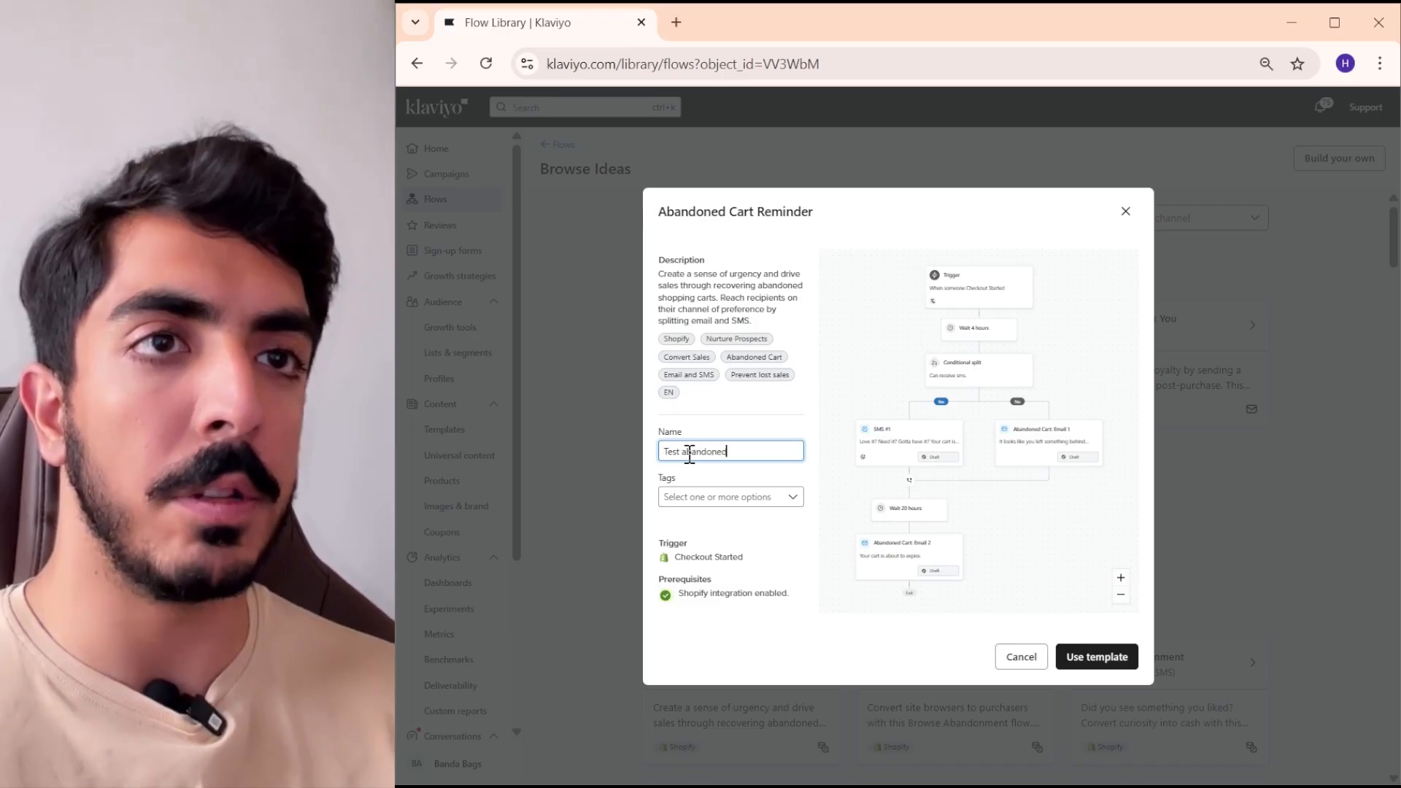
text( cart)
click(1088, 659)
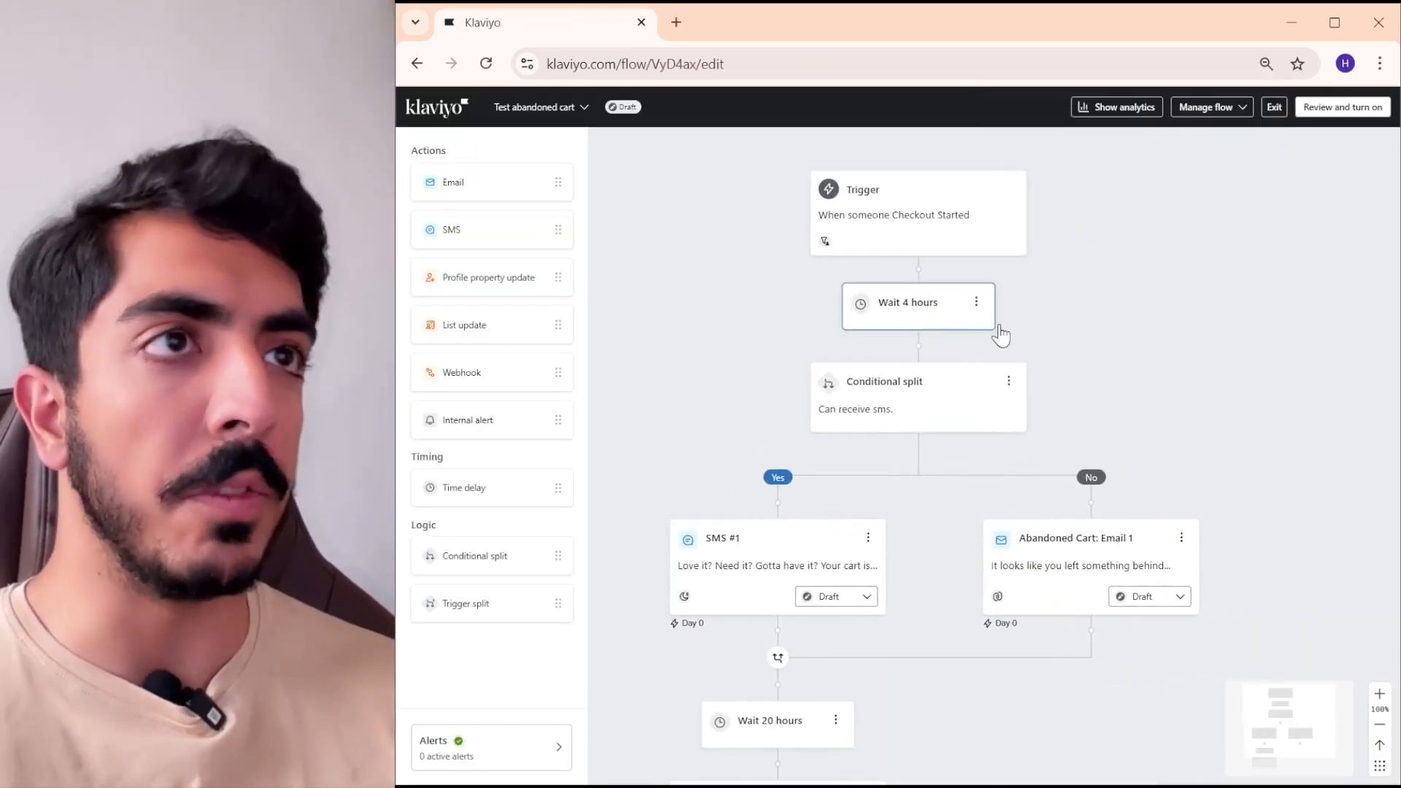
- Select Abandoned Cart: Email 1 on the No branch of the flow and open its template for editing
scroll(1001, 336, down, 3)
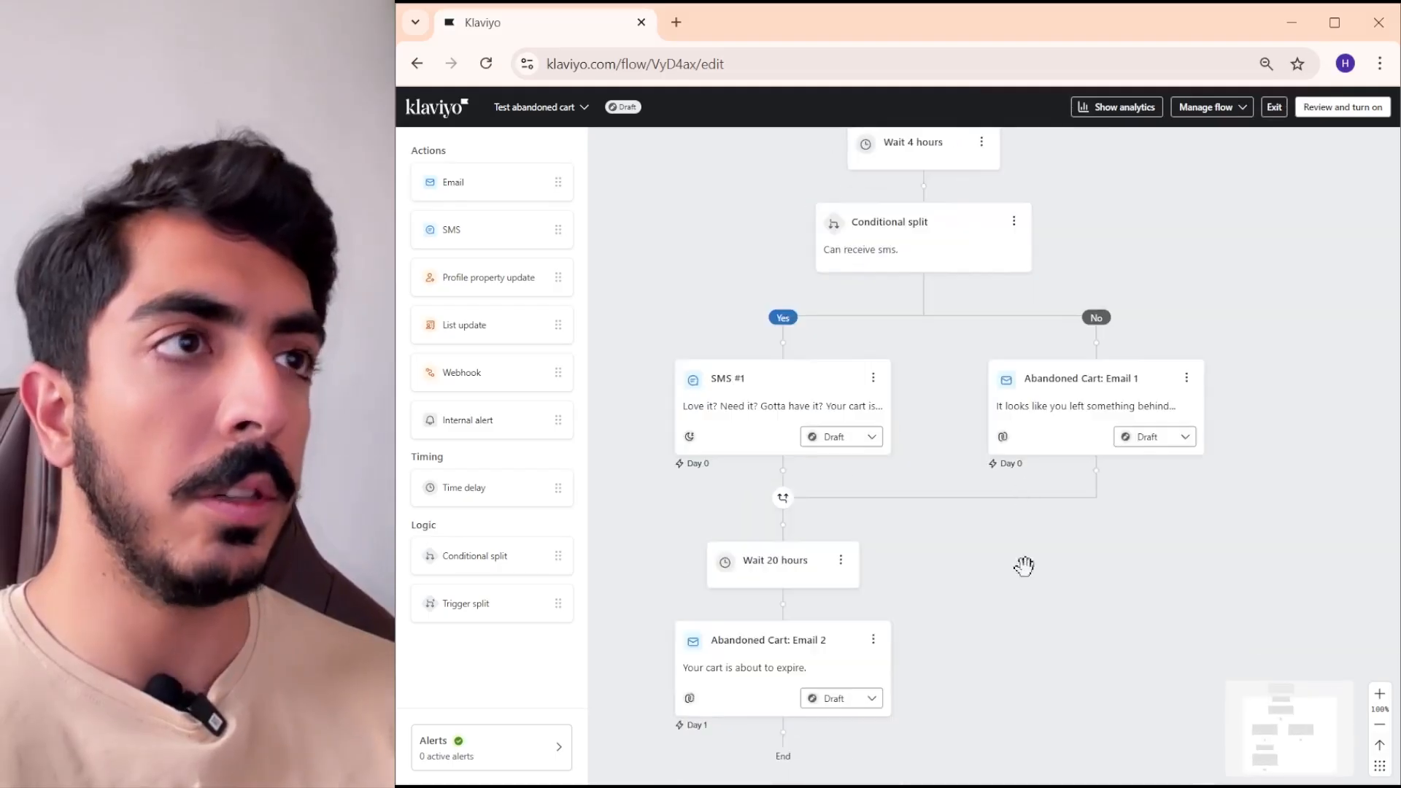
scroll(979, 491, up, 2)
click(979, 491)
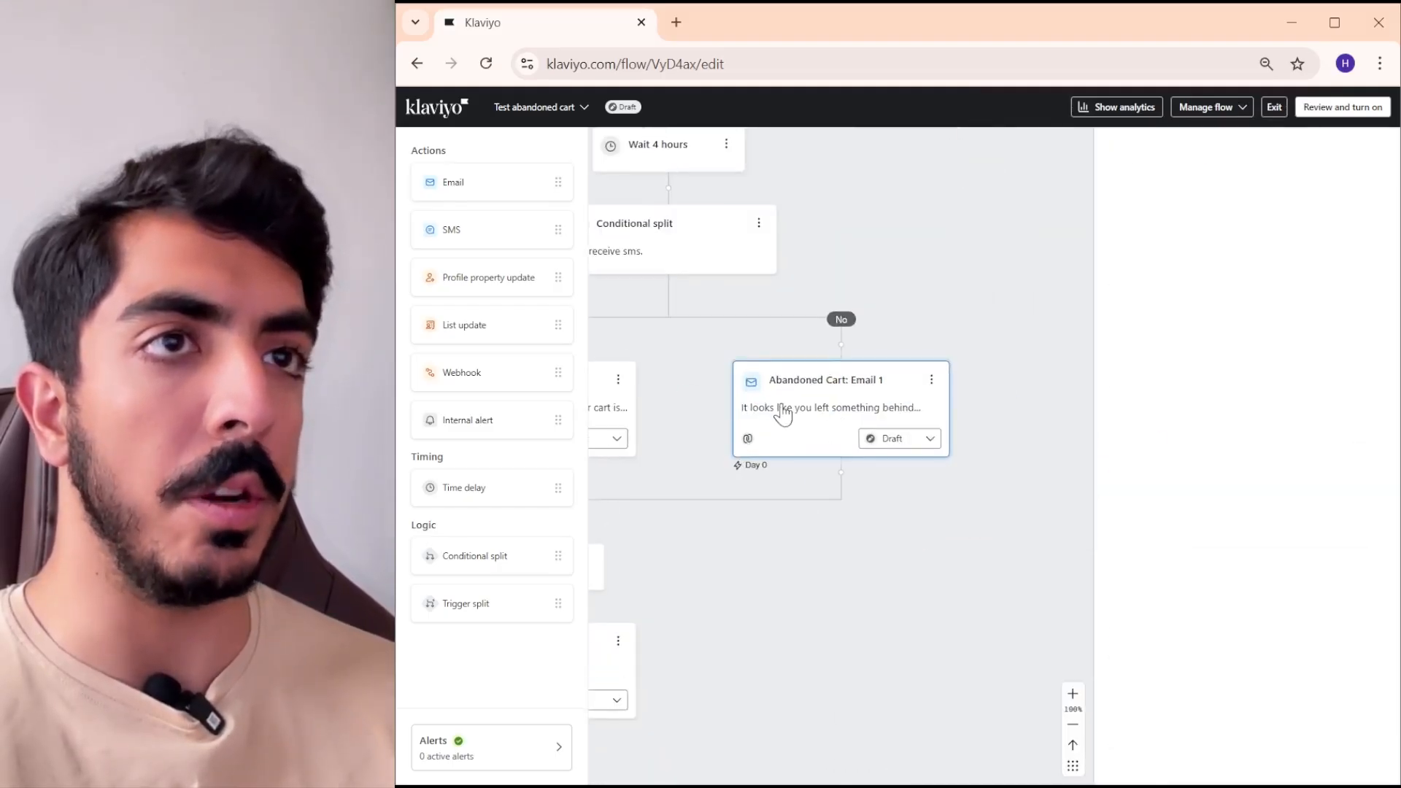
scroll(1270, 420, down, 4)
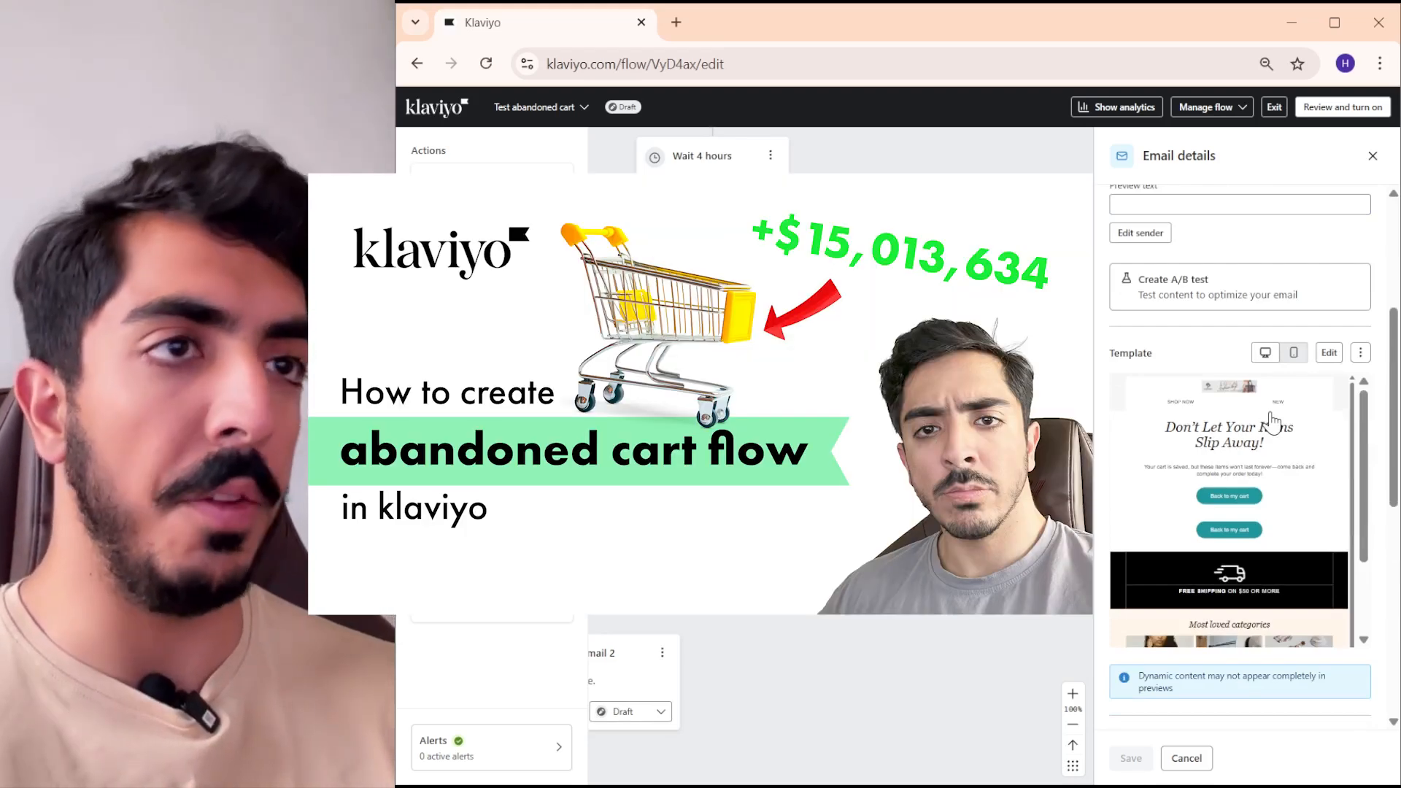
drag(976, 266, 949, 283)
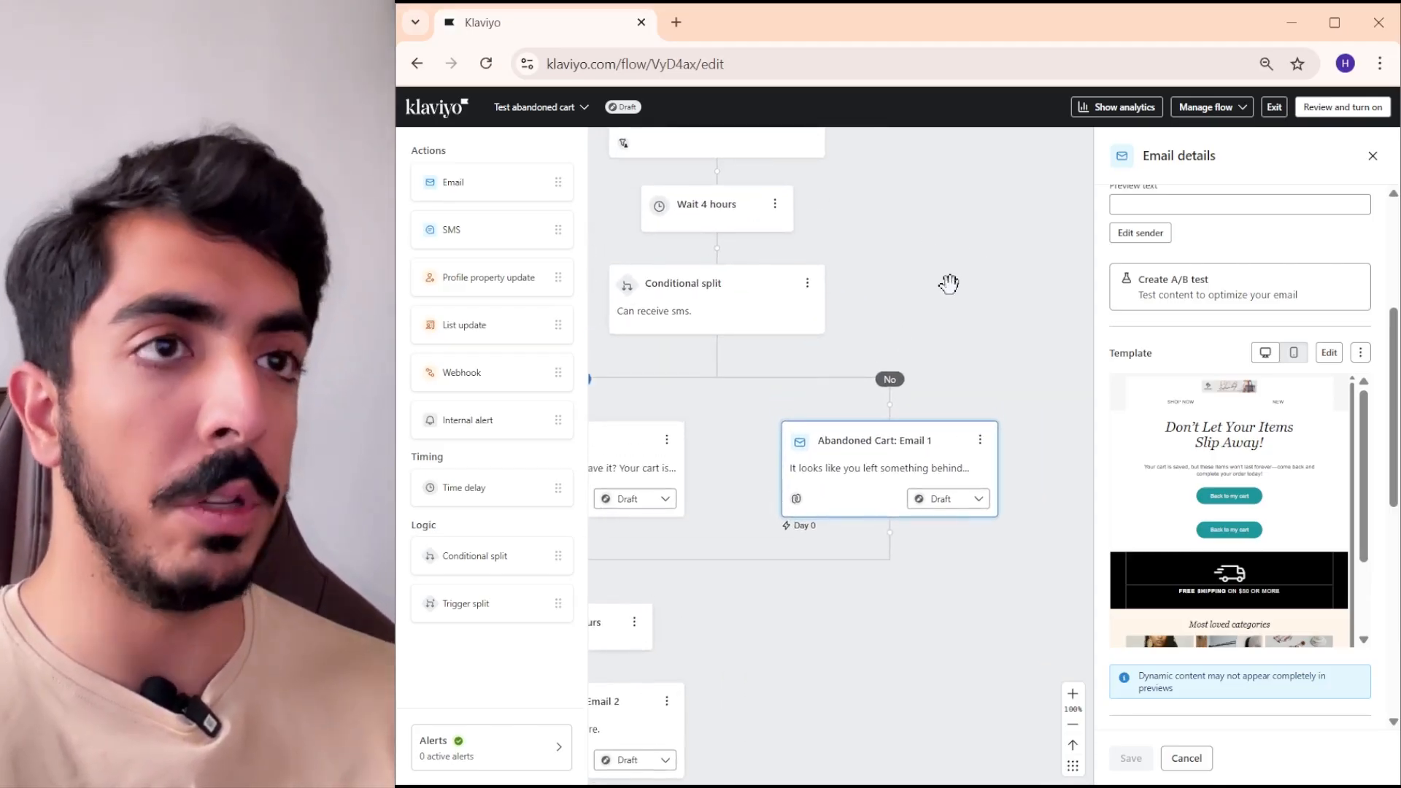
drag(861, 491, 876, 459)
drag(997, 456, 935, 428)
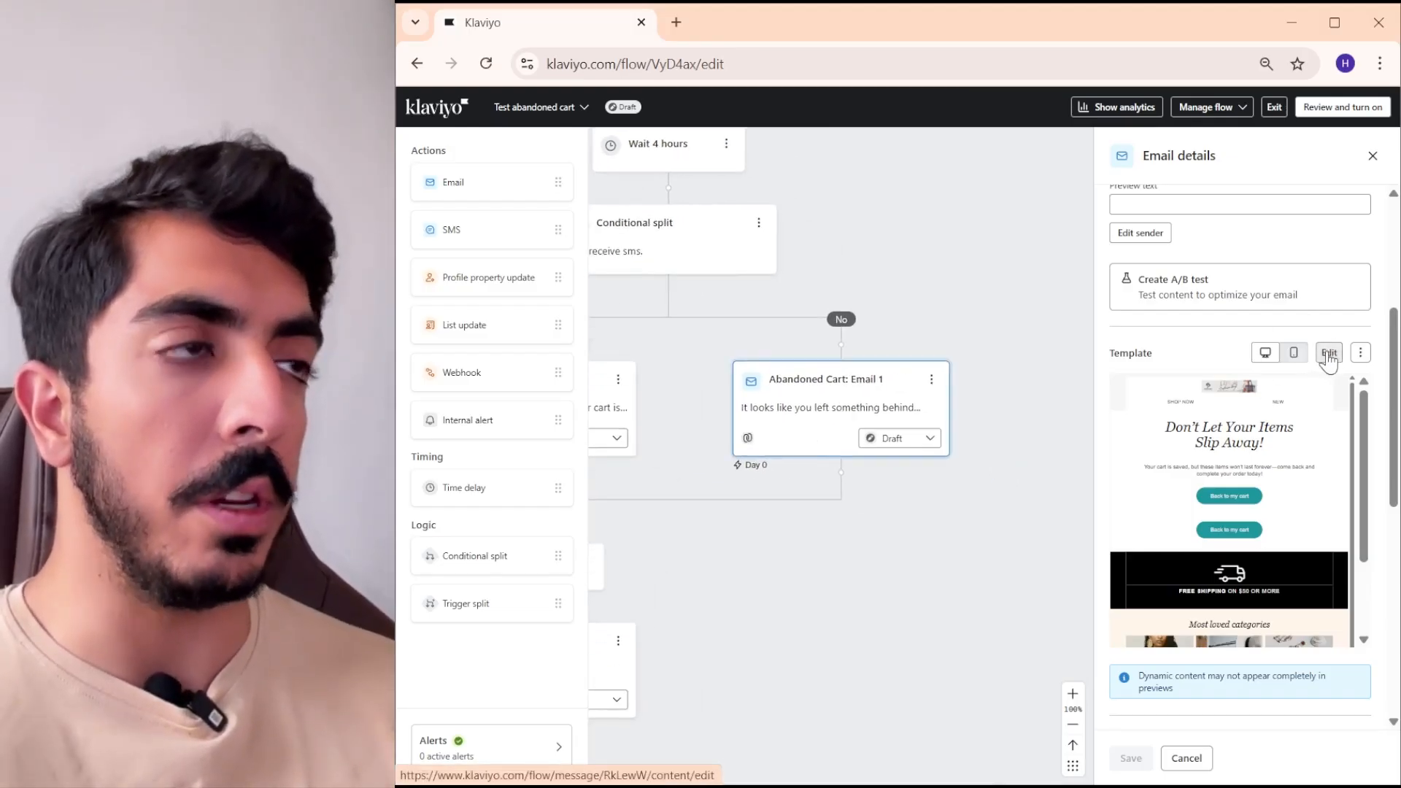
click(1328, 356)
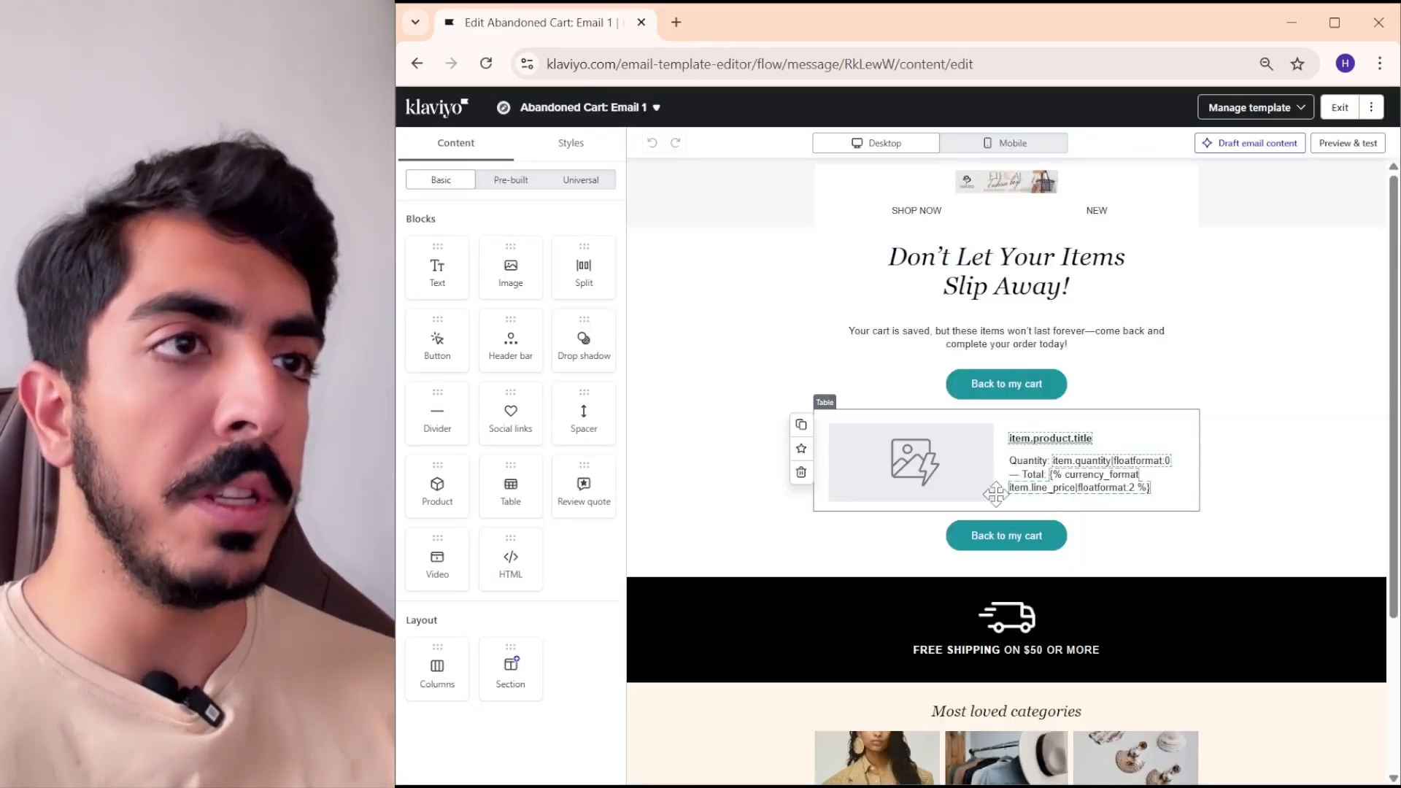
- Delete the Back to my cart button above the product table and the "Your cart is saved" text block
click(1080, 440)
click(905, 456)
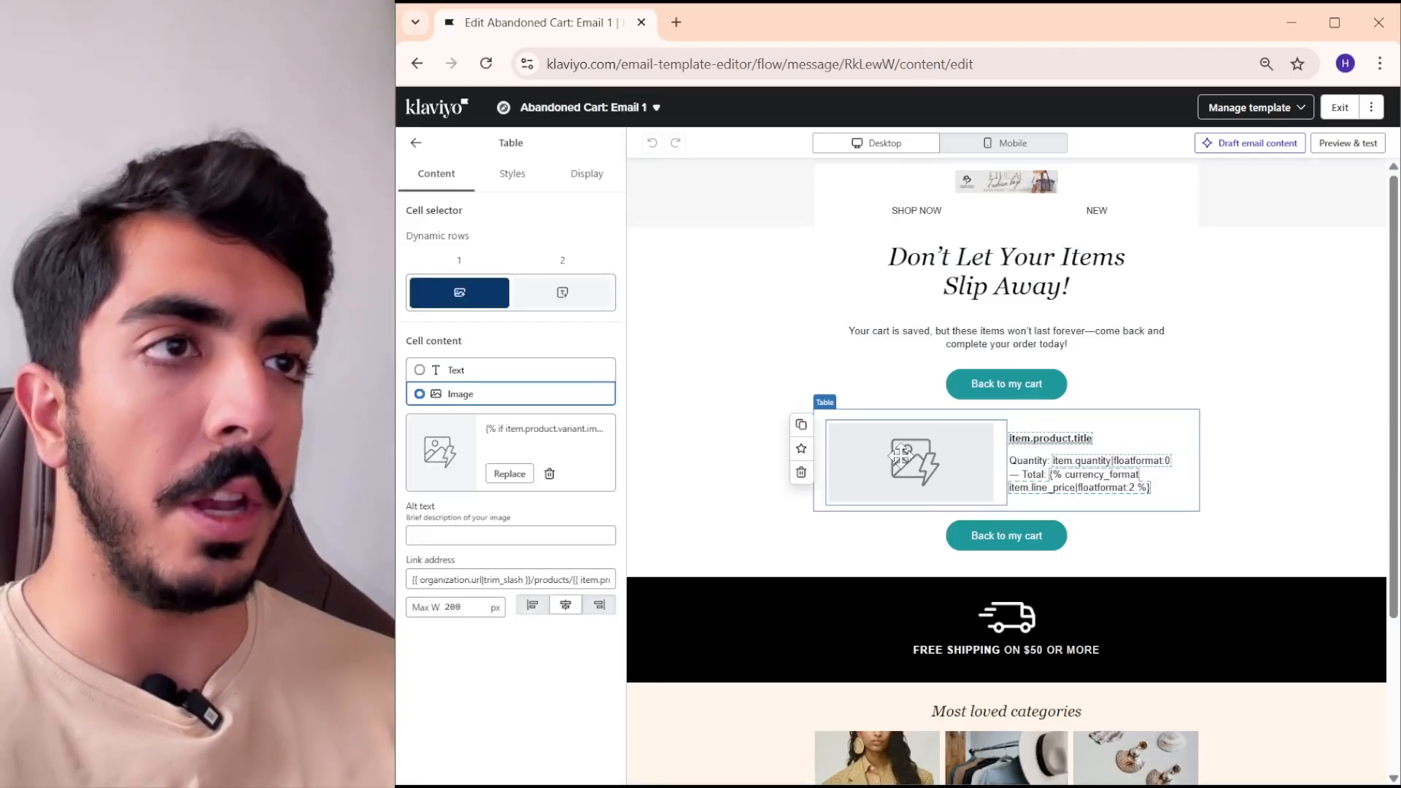
click(1112, 436)
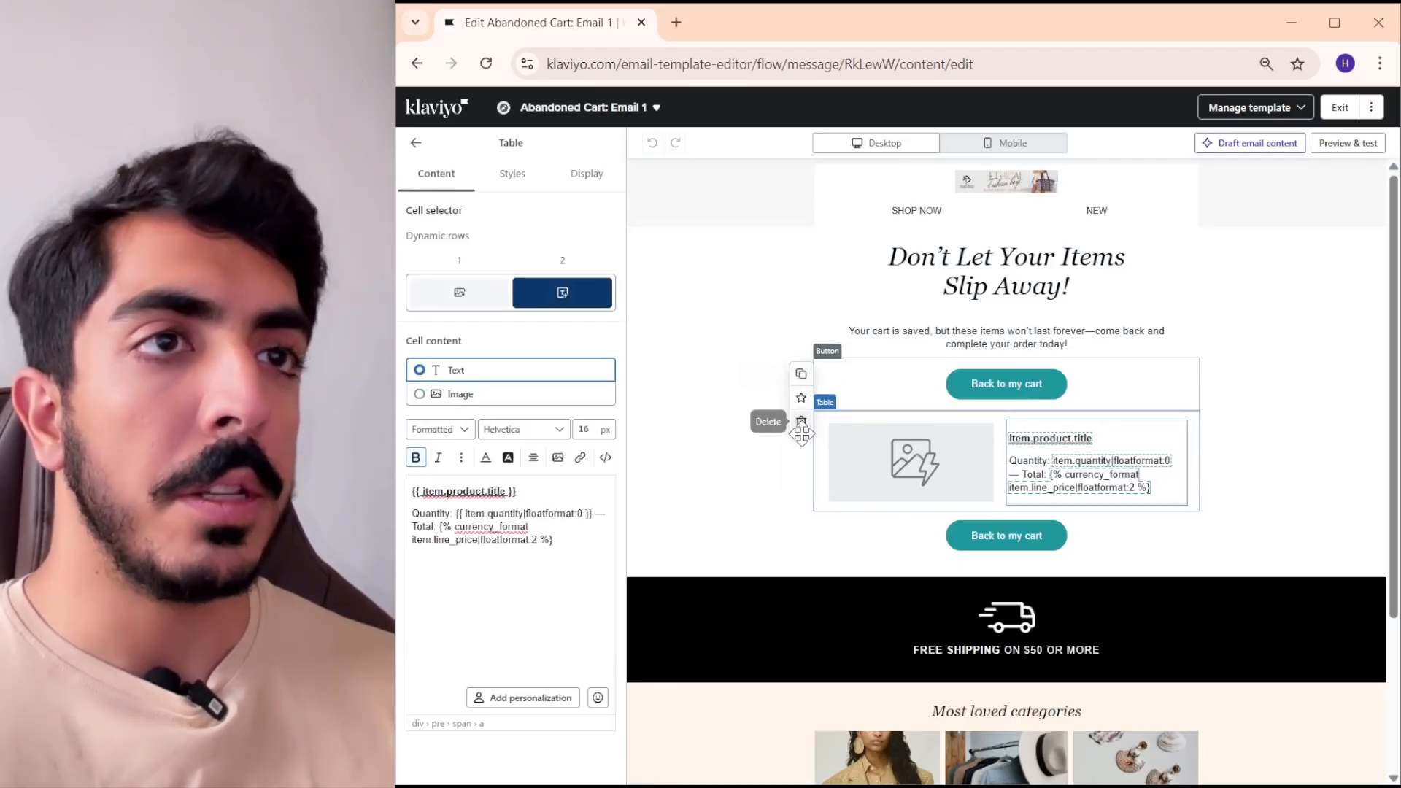
click(802, 423)
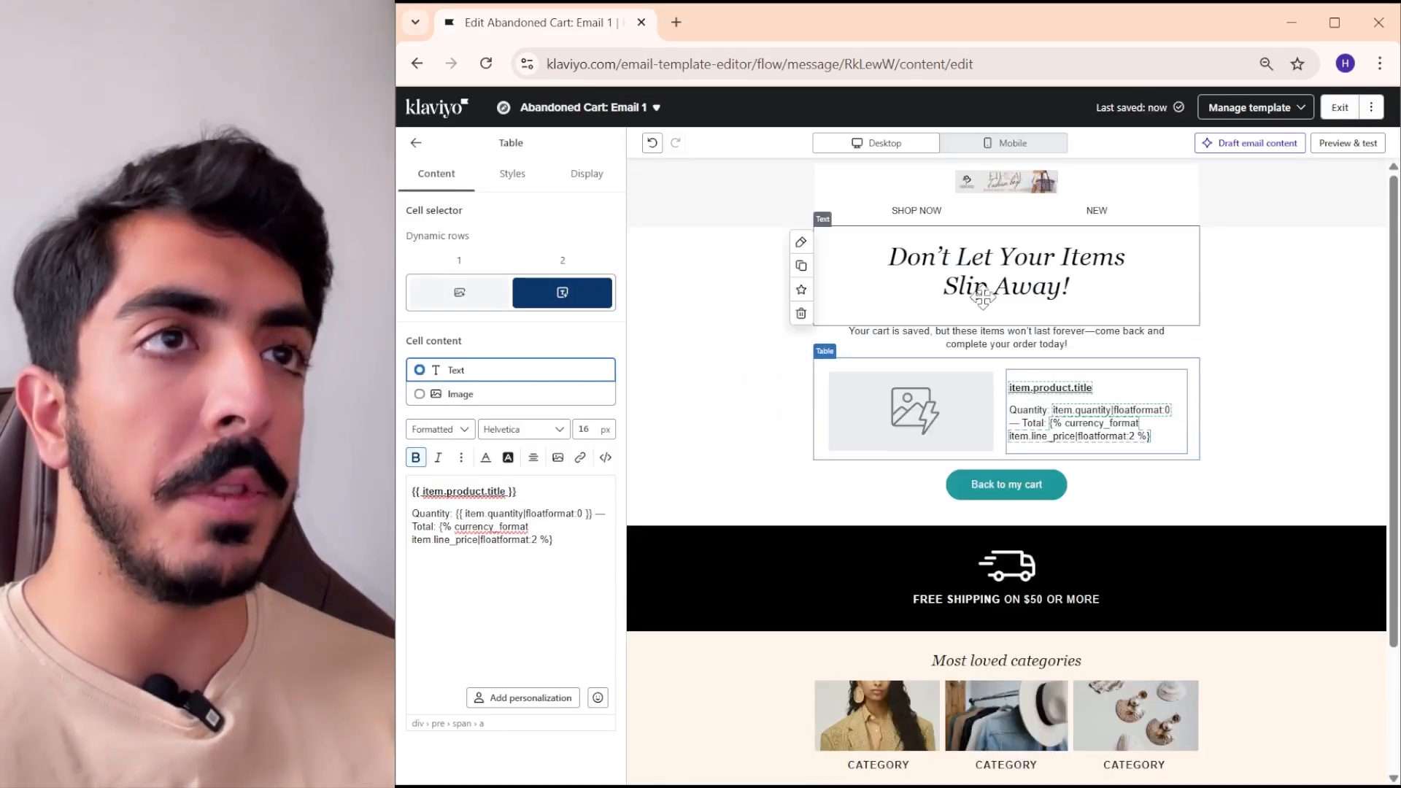
click(879, 335)
click(802, 411)
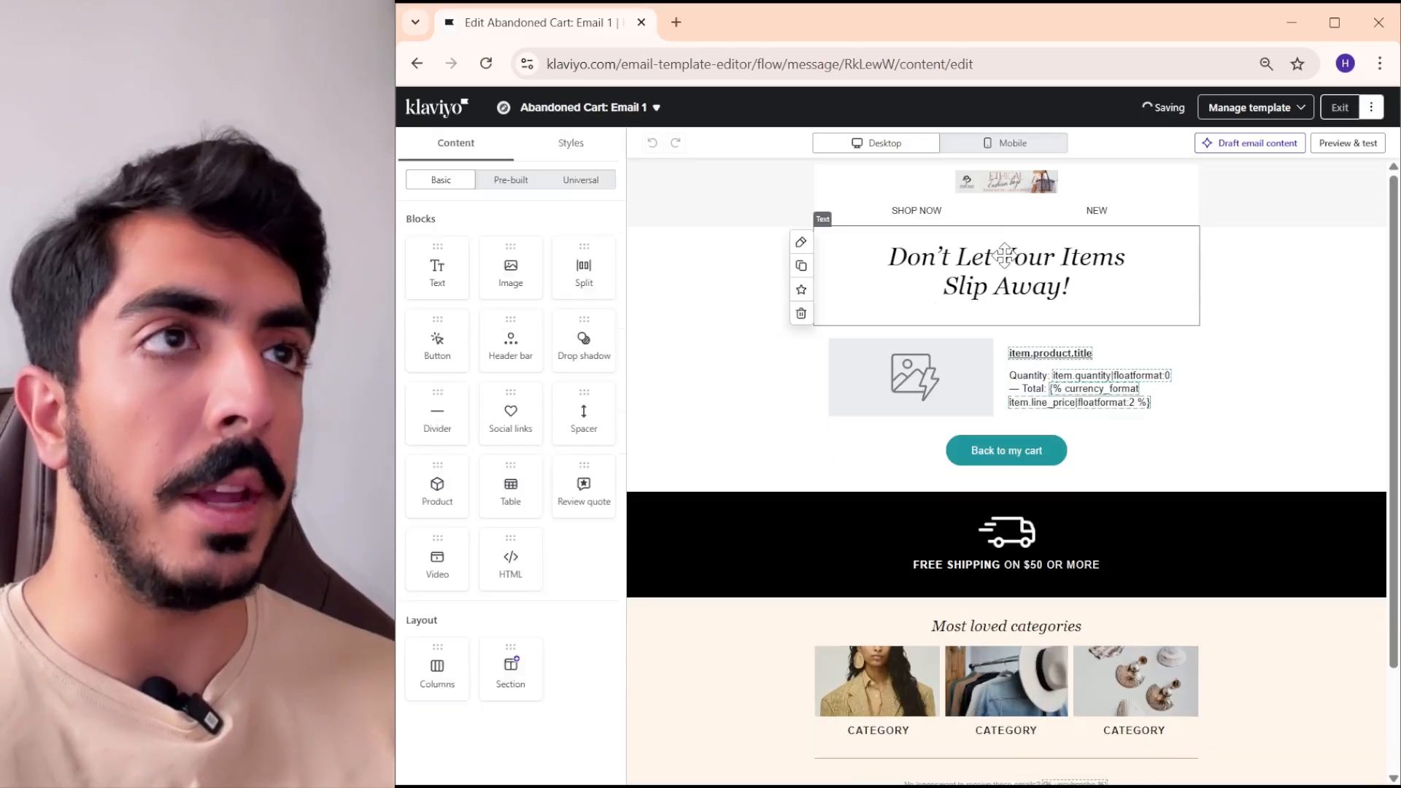
- Delete the heading, header bar, remaining button, and free shipping and categories sections, keeping the product table and social links
click(971, 257)
click(801, 313)
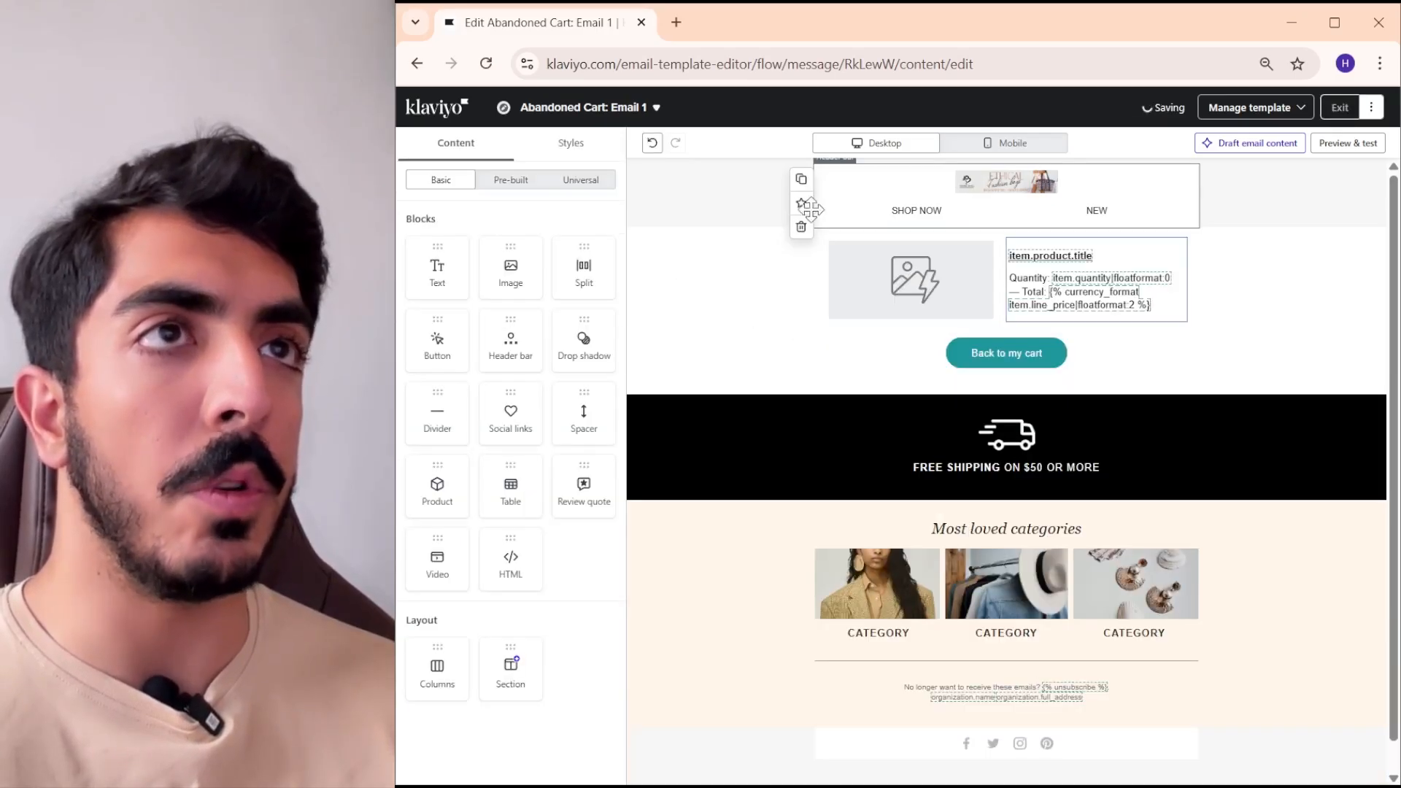
click(982, 190)
click(801, 226)
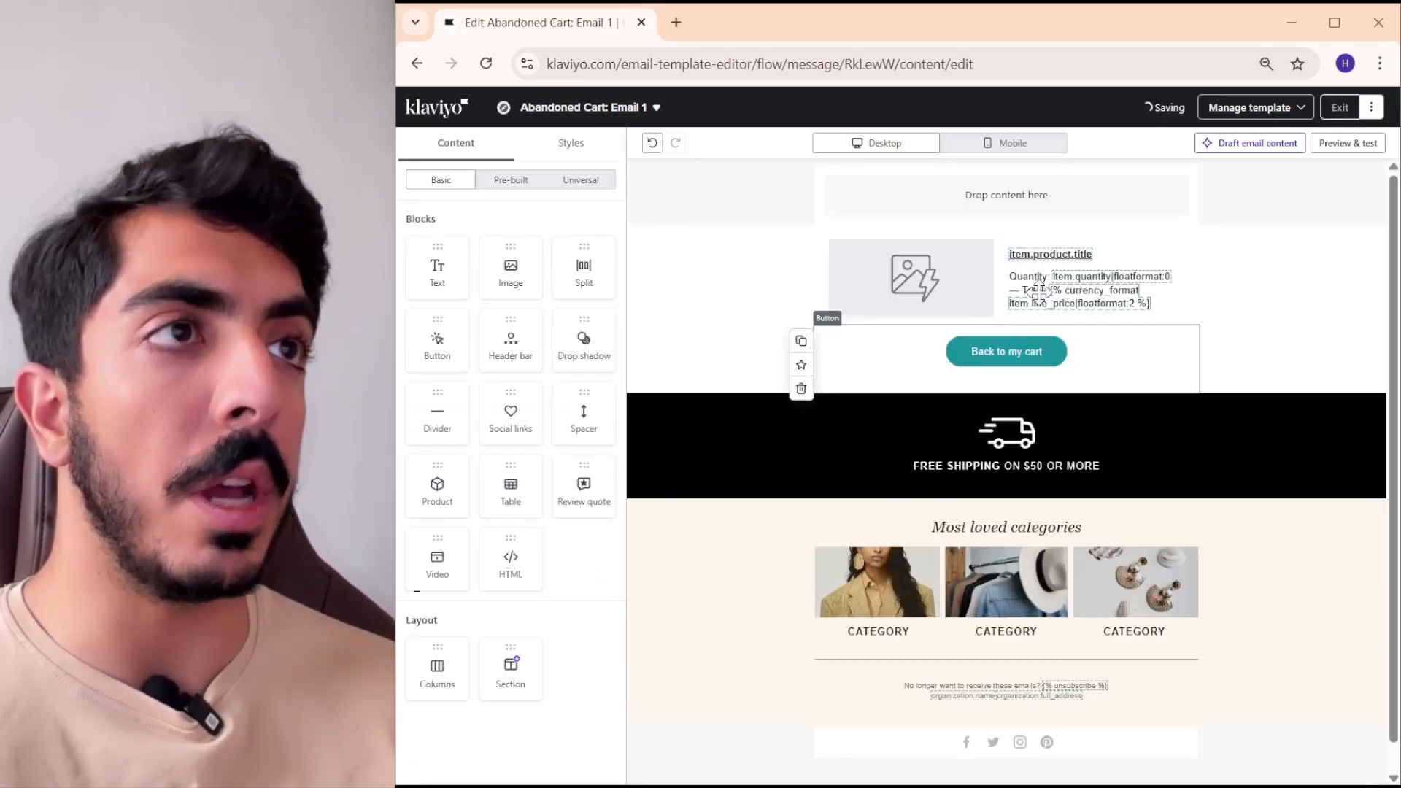
click(801, 388)
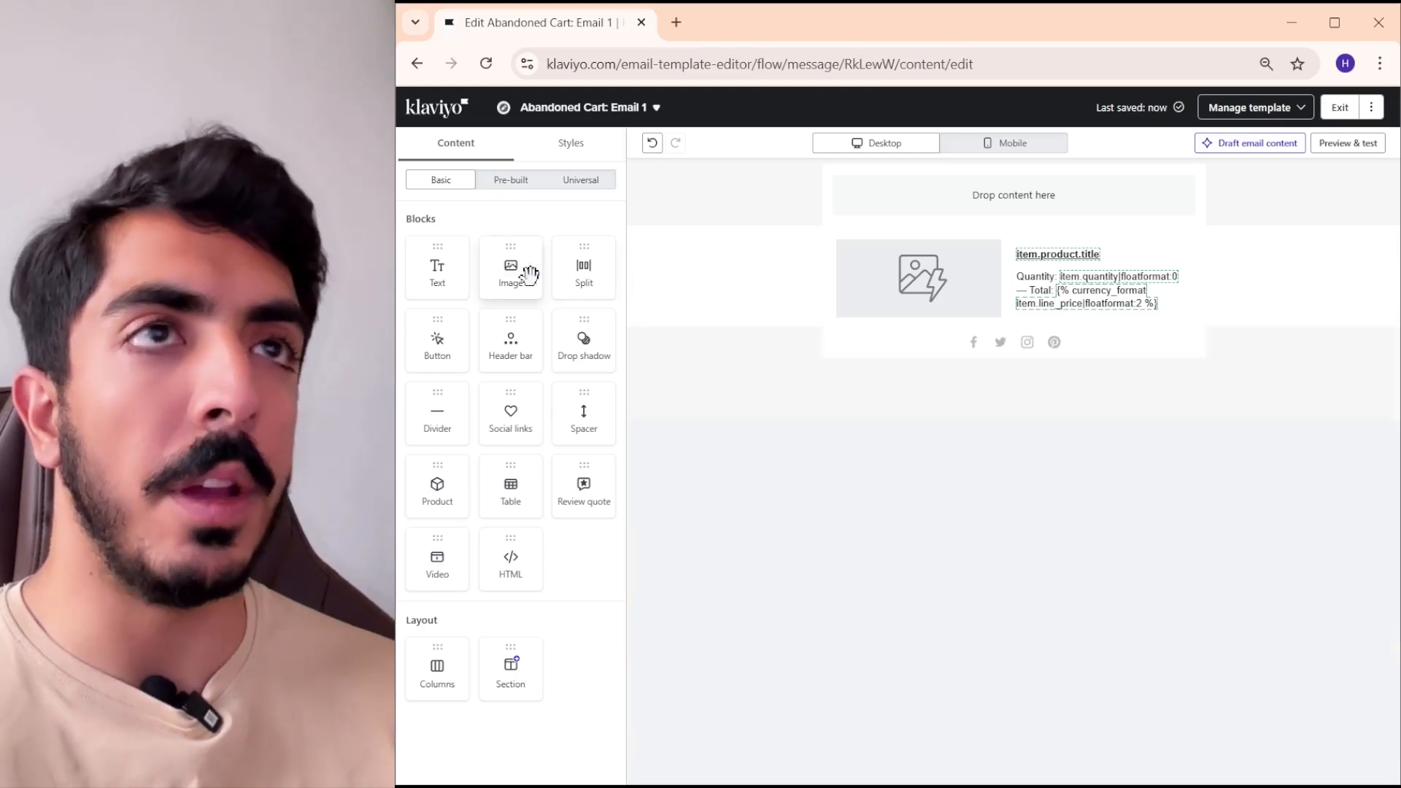
- Add an image block with the Slice 1 image above the product table and place a duplicate of it below the table
drag(528, 274, 1016, 202)
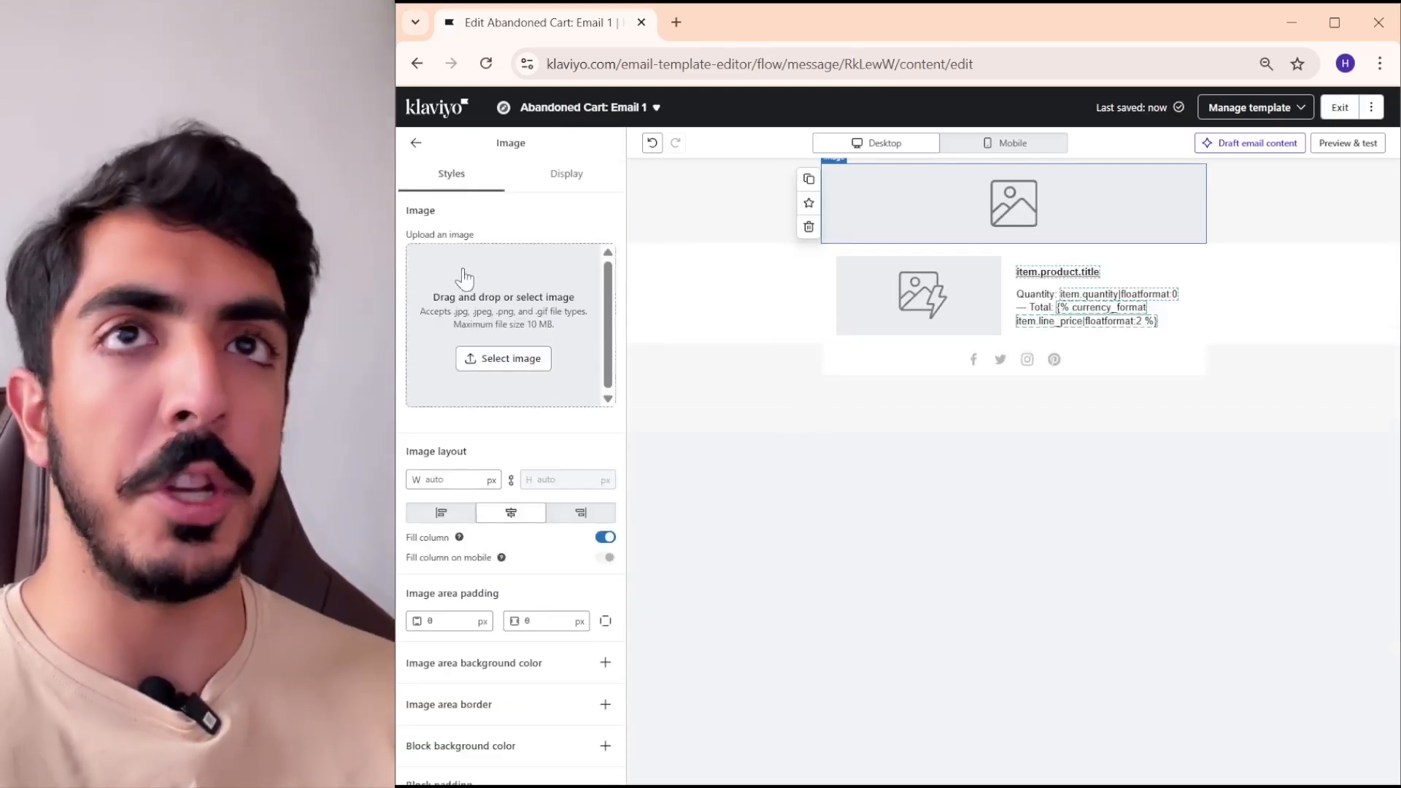
drag(470, 283, 549, 294)
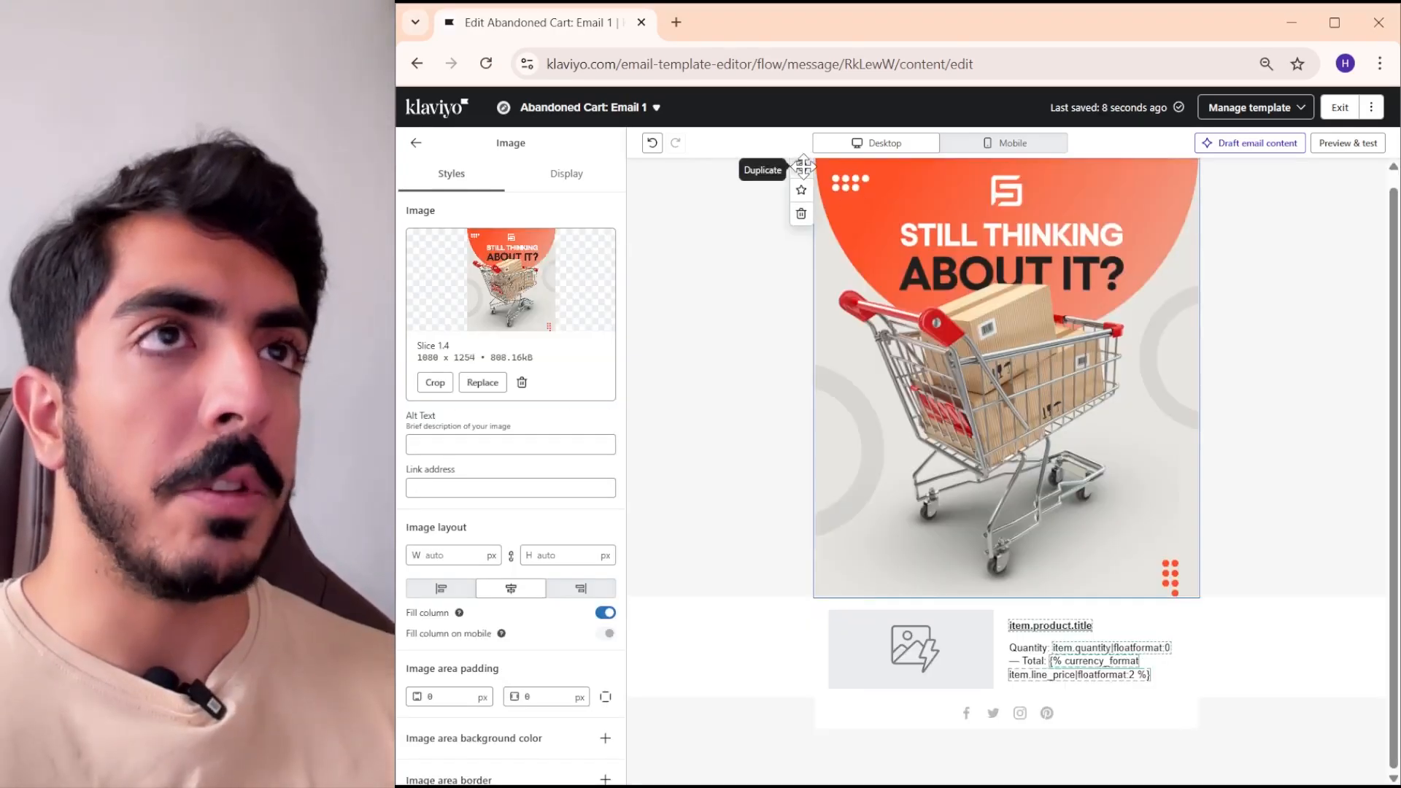
click(809, 179)
scroll(1039, 352, down, 5)
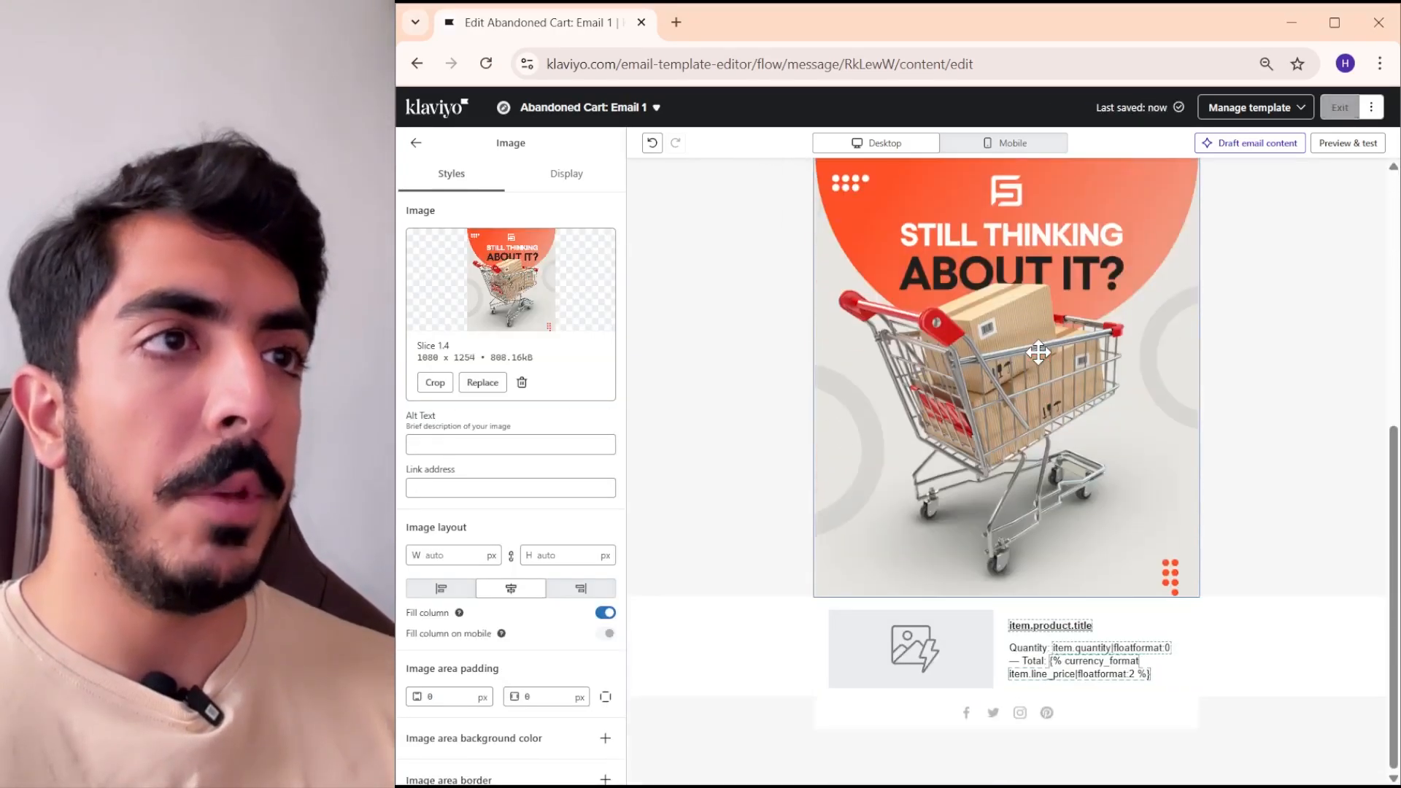
drag(1022, 292, 971, 511)
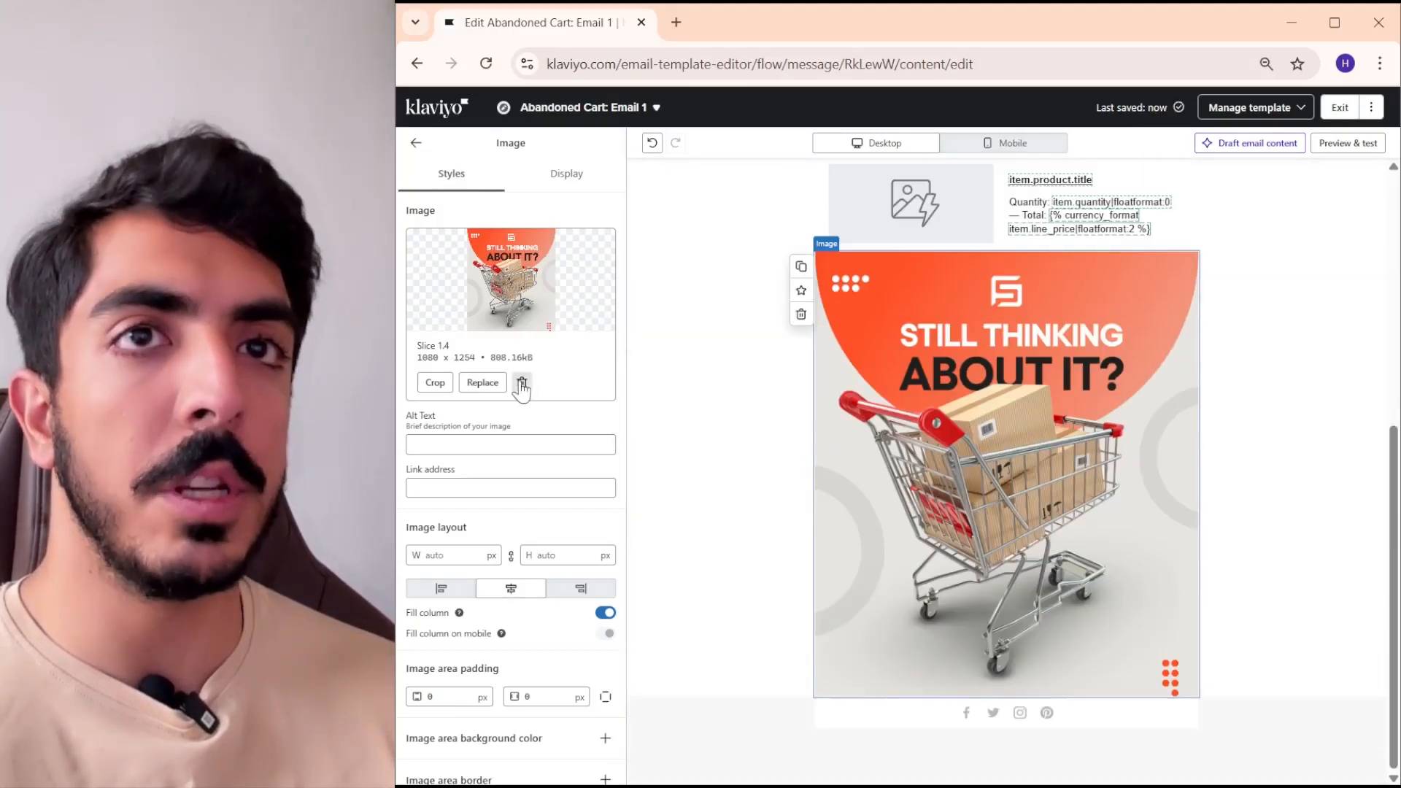
- Replace the image in the duplicated block below the product table with the Slice 2 image
click(522, 384)
drag(409, 307, 504, 325)
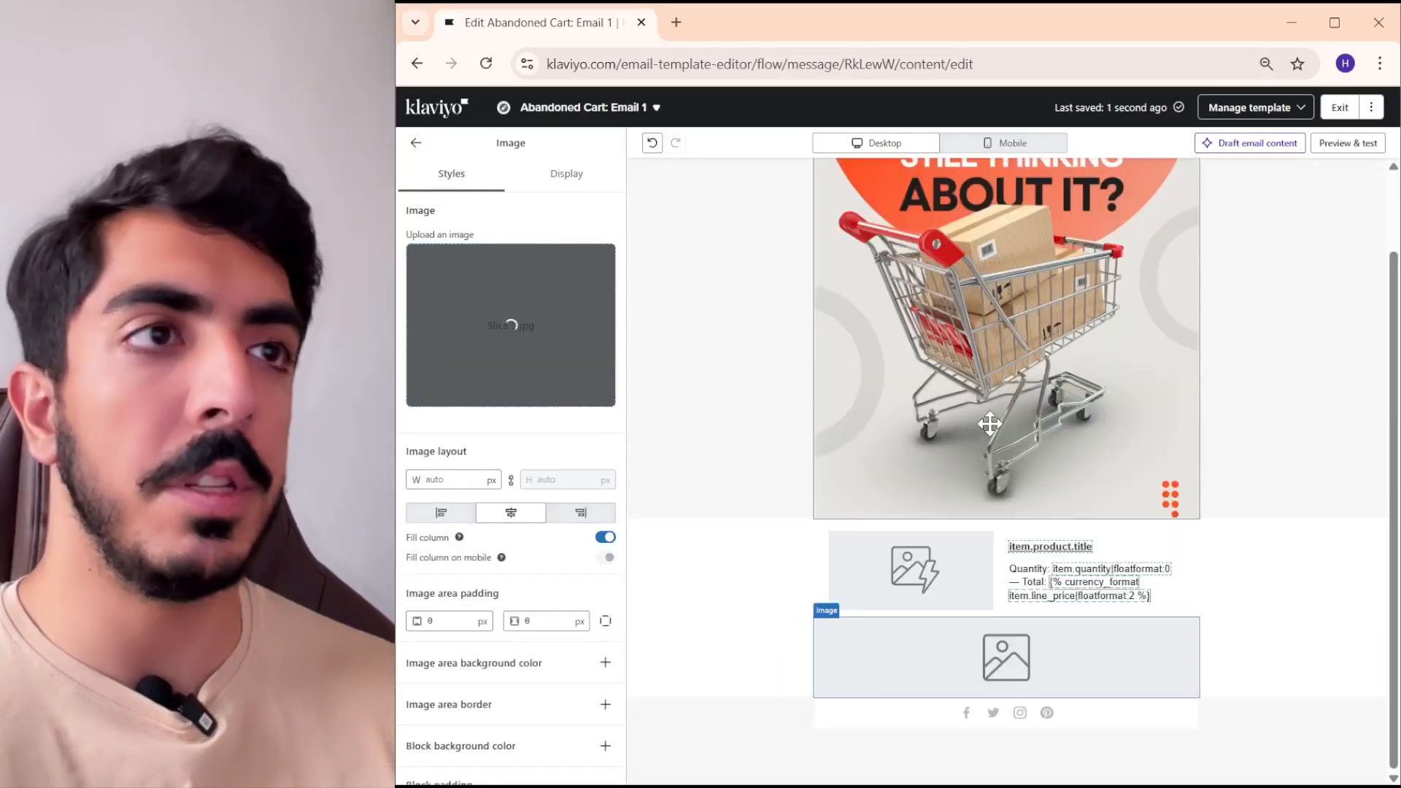
scroll(1051, 422, up, 5)
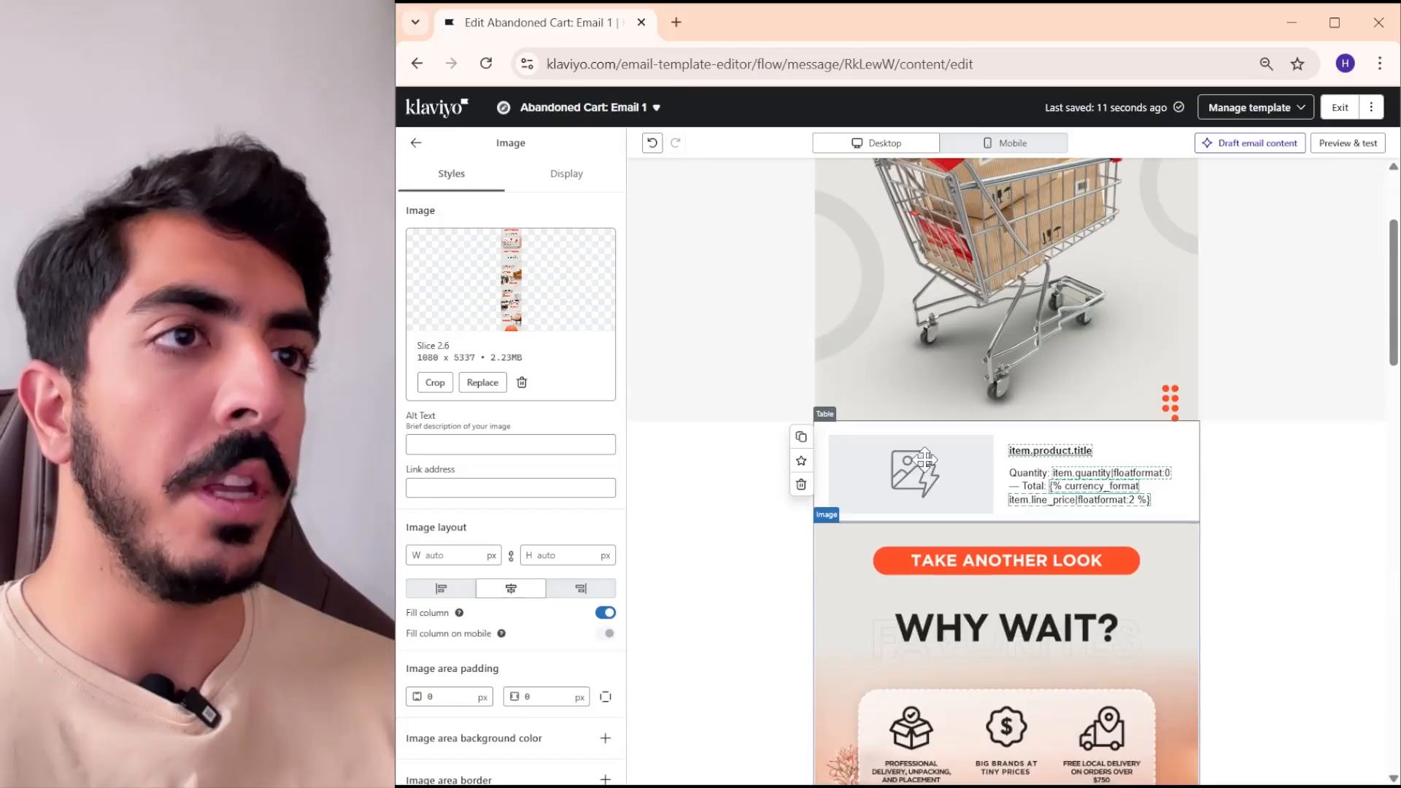
- Insert a new table block between the cart image and the existing product table
click(924, 464)
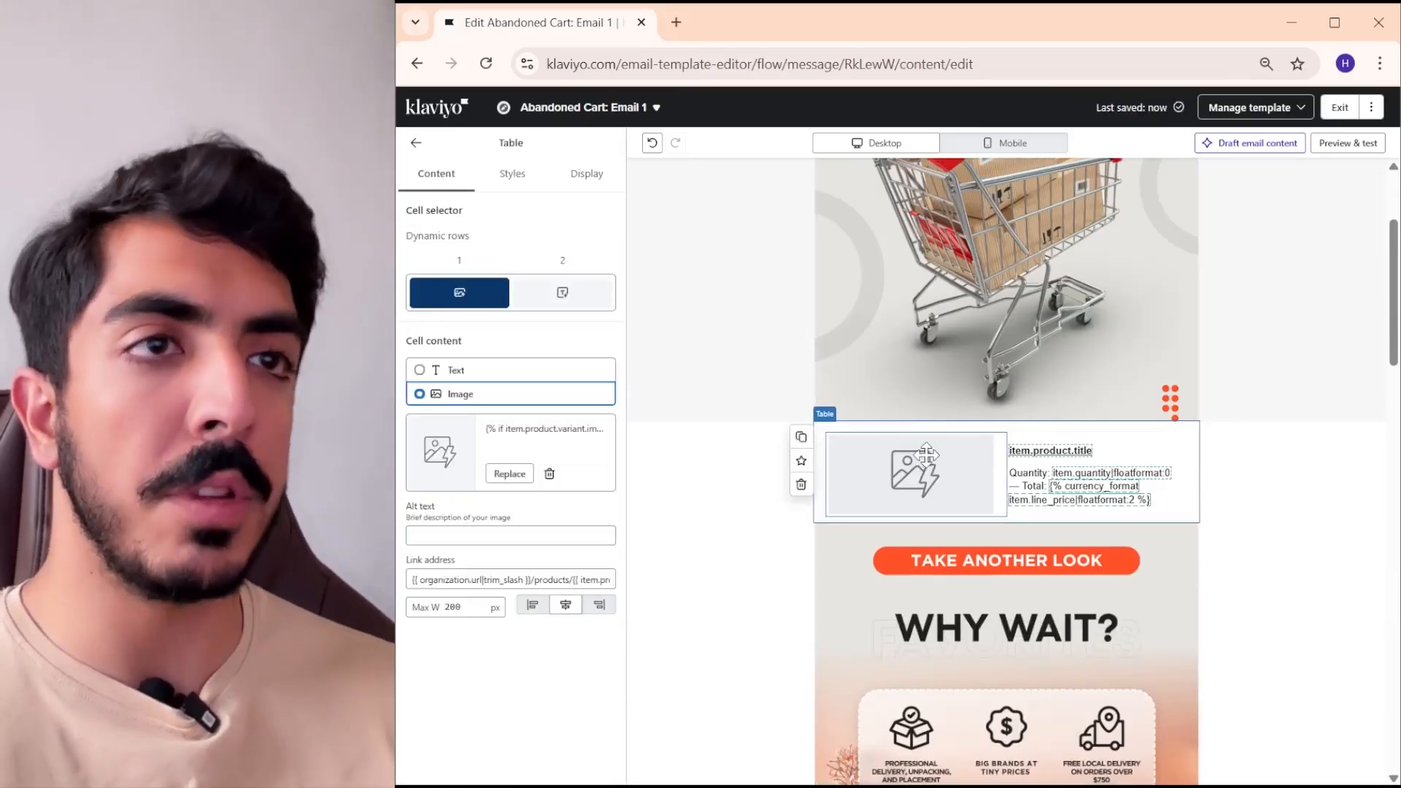
scroll(964, 457, up, 3)
click(418, 144)
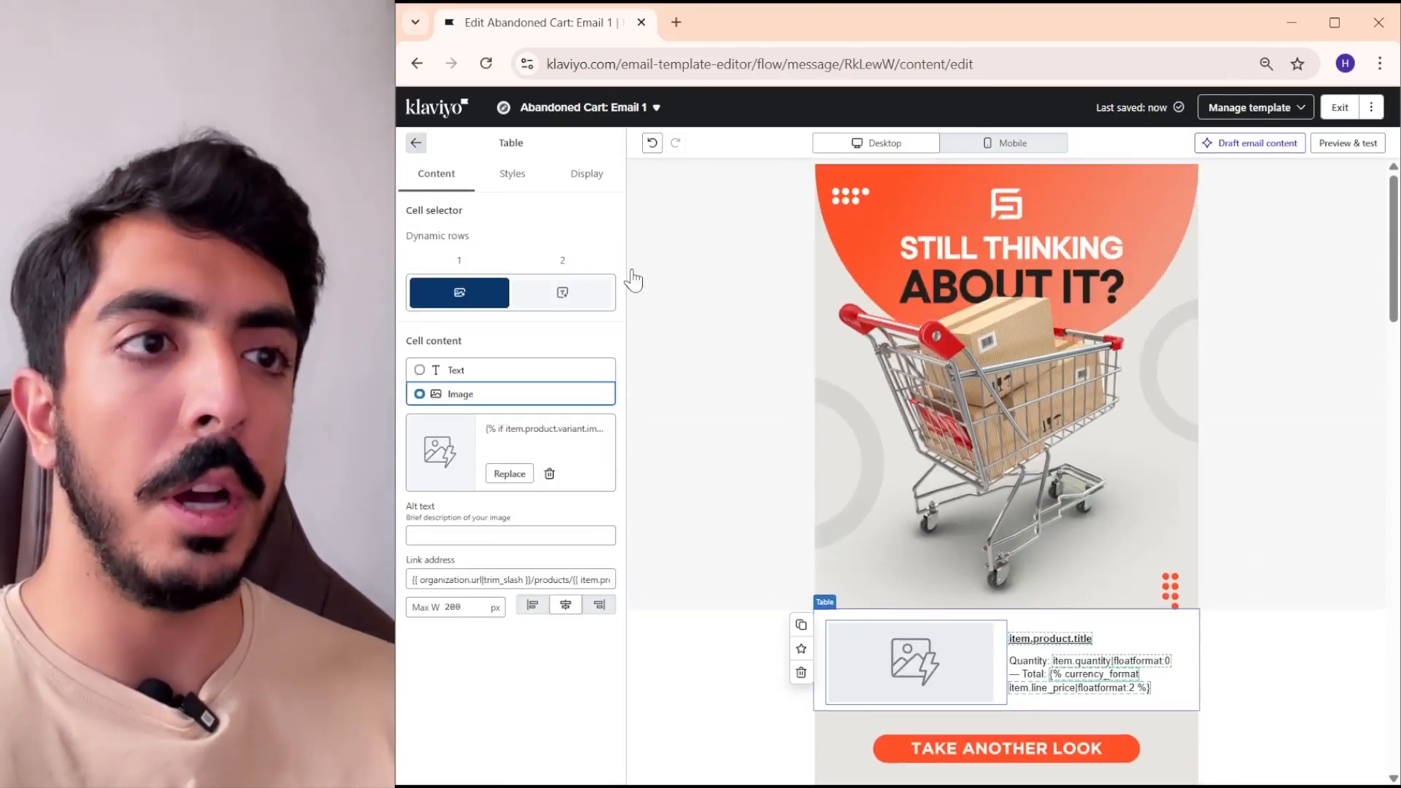
scroll(1014, 419, down, 3)
scroll(1025, 432, down, 1)
scroll(794, 392, up, 1)
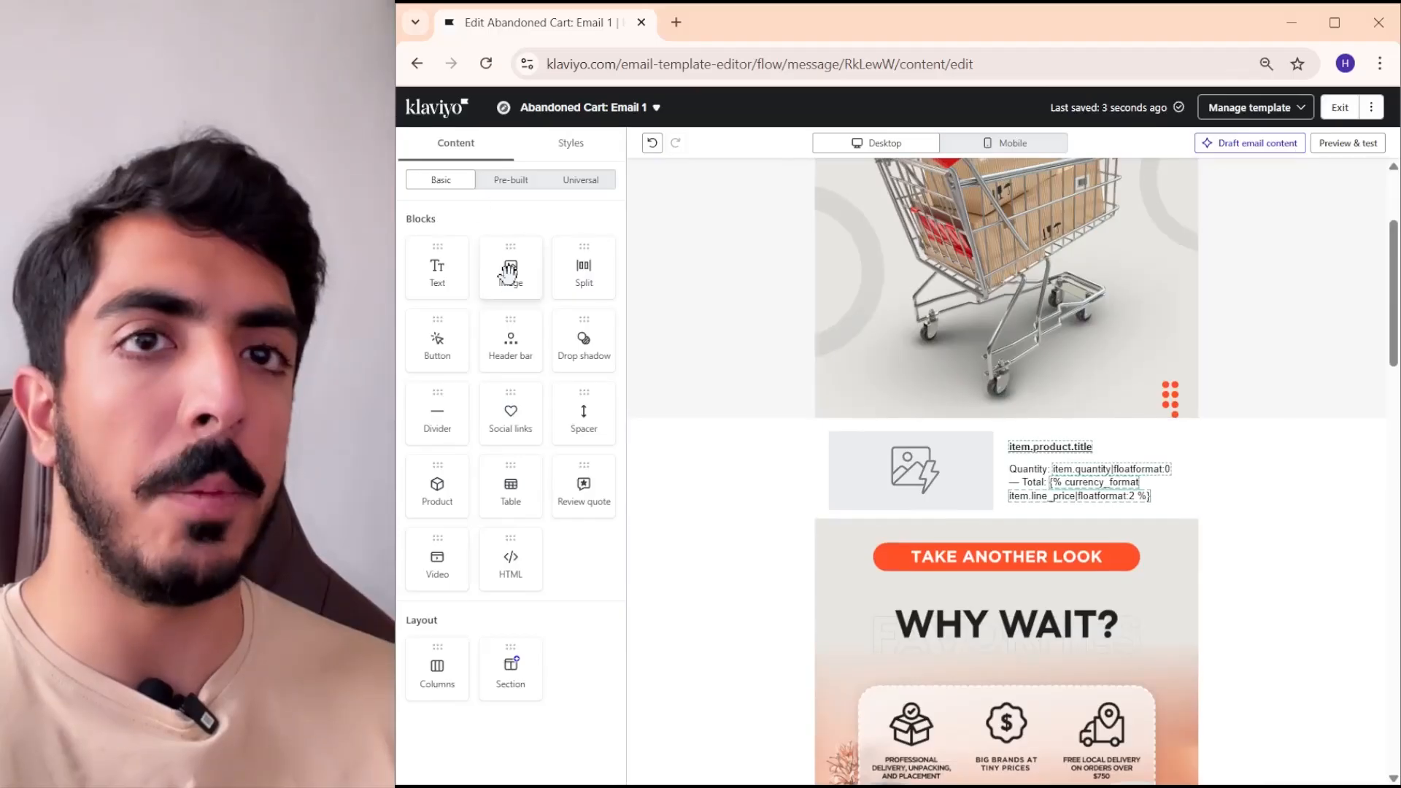
drag(511, 500, 1048, 442)
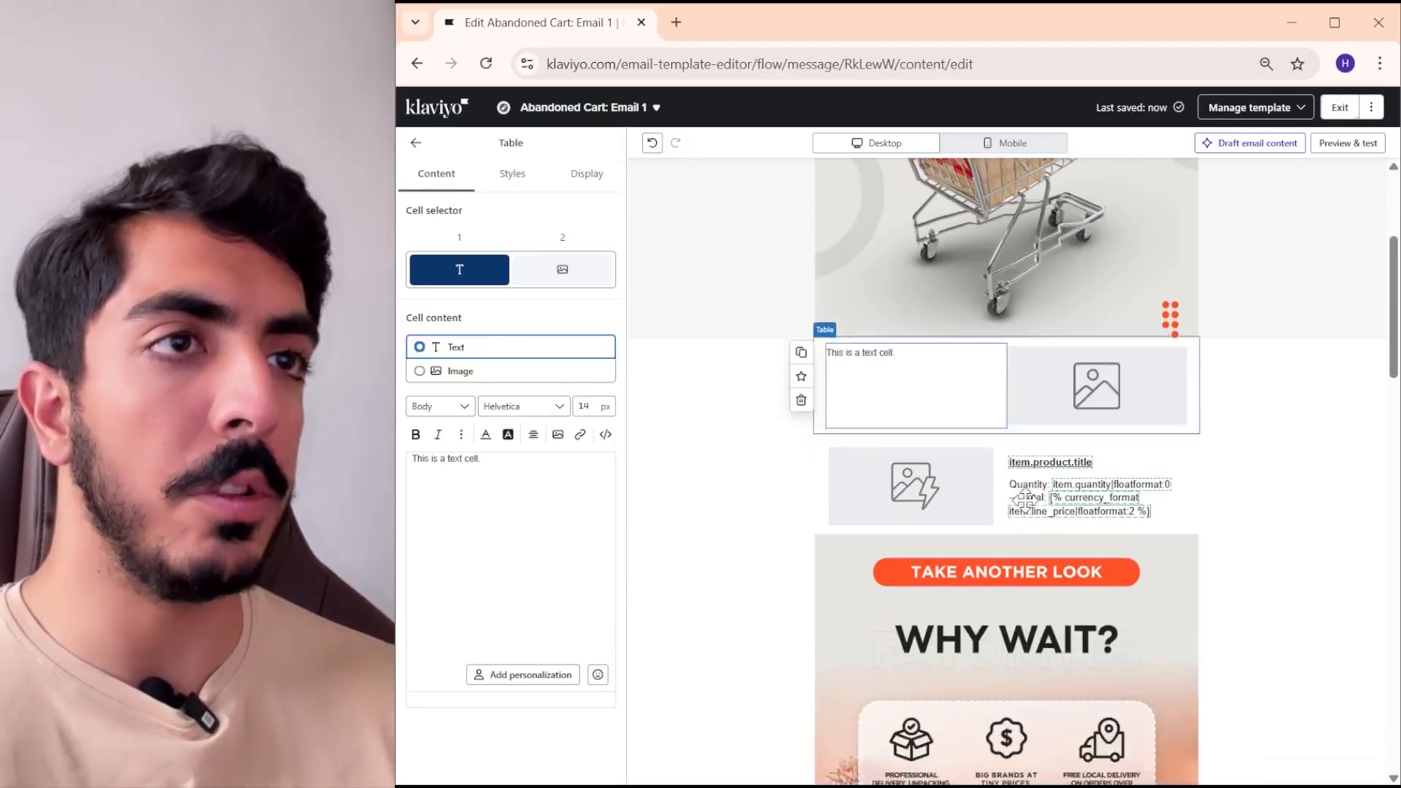
- Examine the new table's placement and its text and image cell settings
scroll(1051, 409, up, 2)
scroll(1076, 347, down, 4)
scroll(1075, 347, up, 4)
scroll(1073, 438, down, 2)
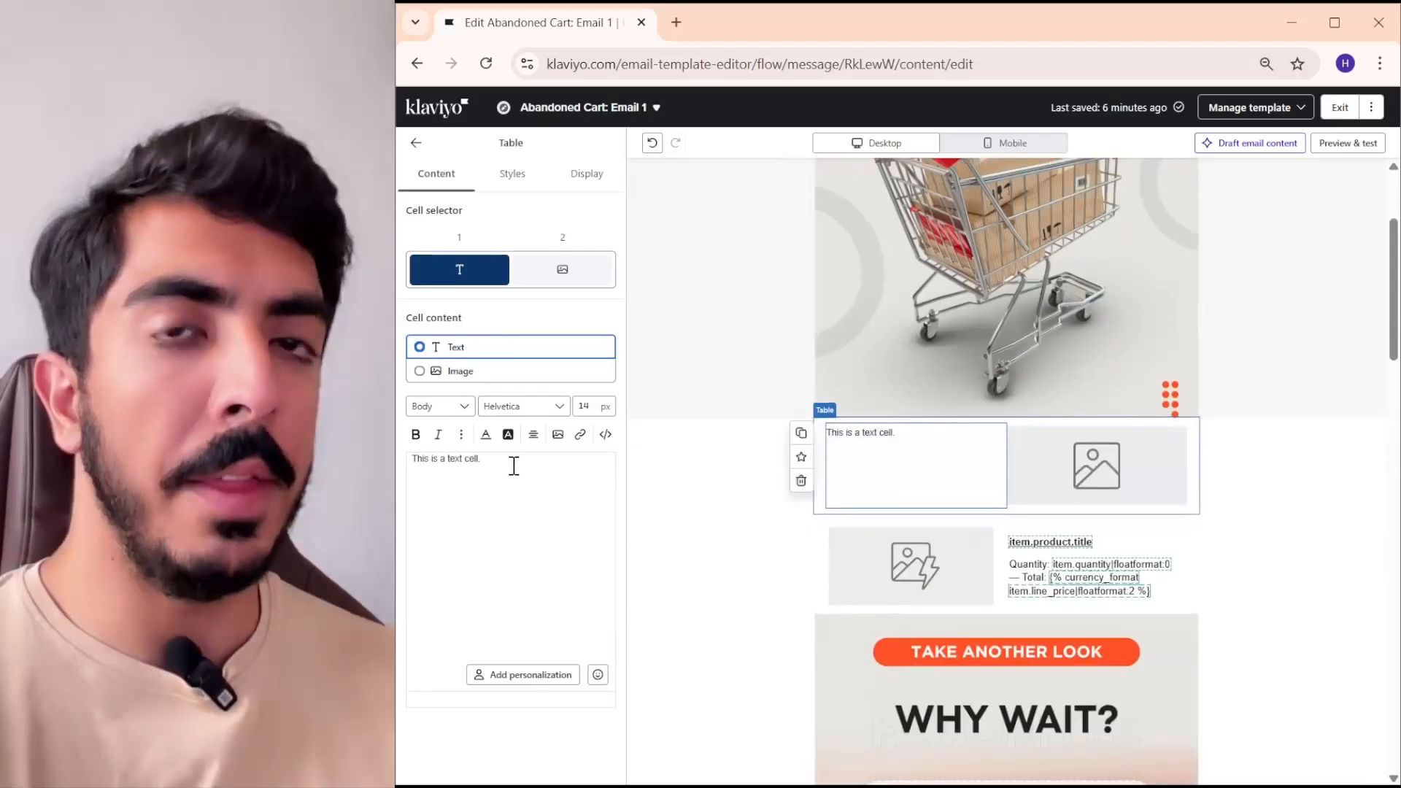
drag(581, 466, 419, 453)
drag(511, 460, 439, 464)
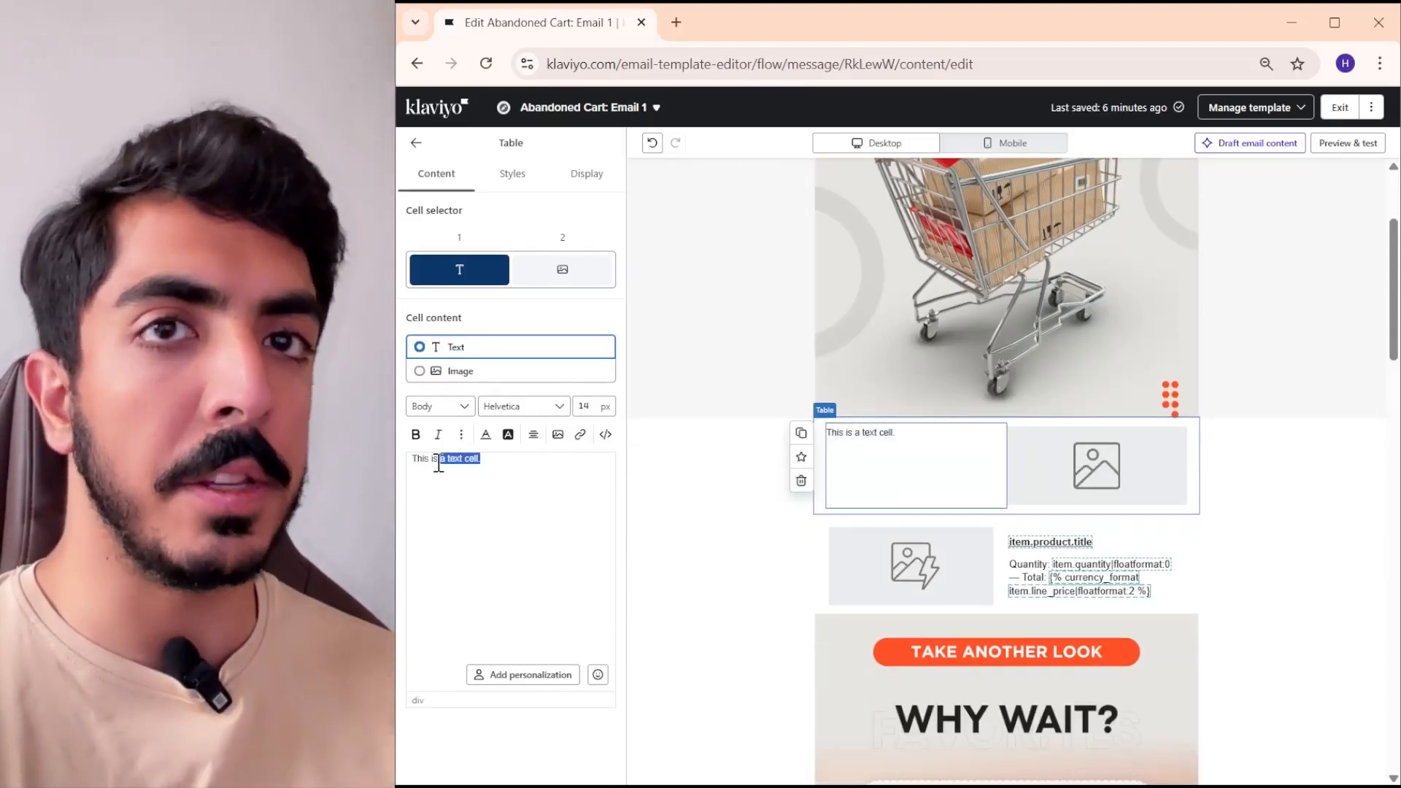
click(1143, 459)
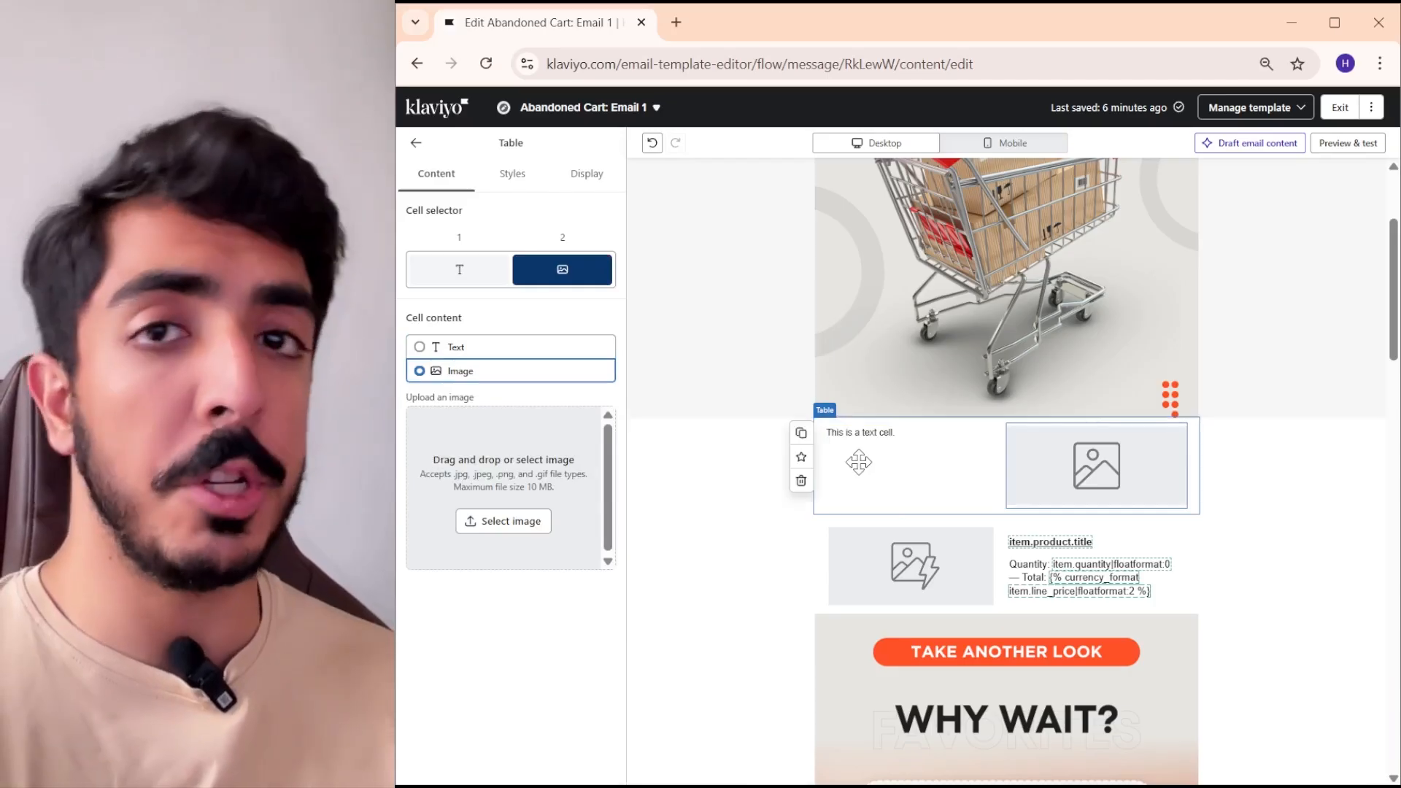
click(892, 447)
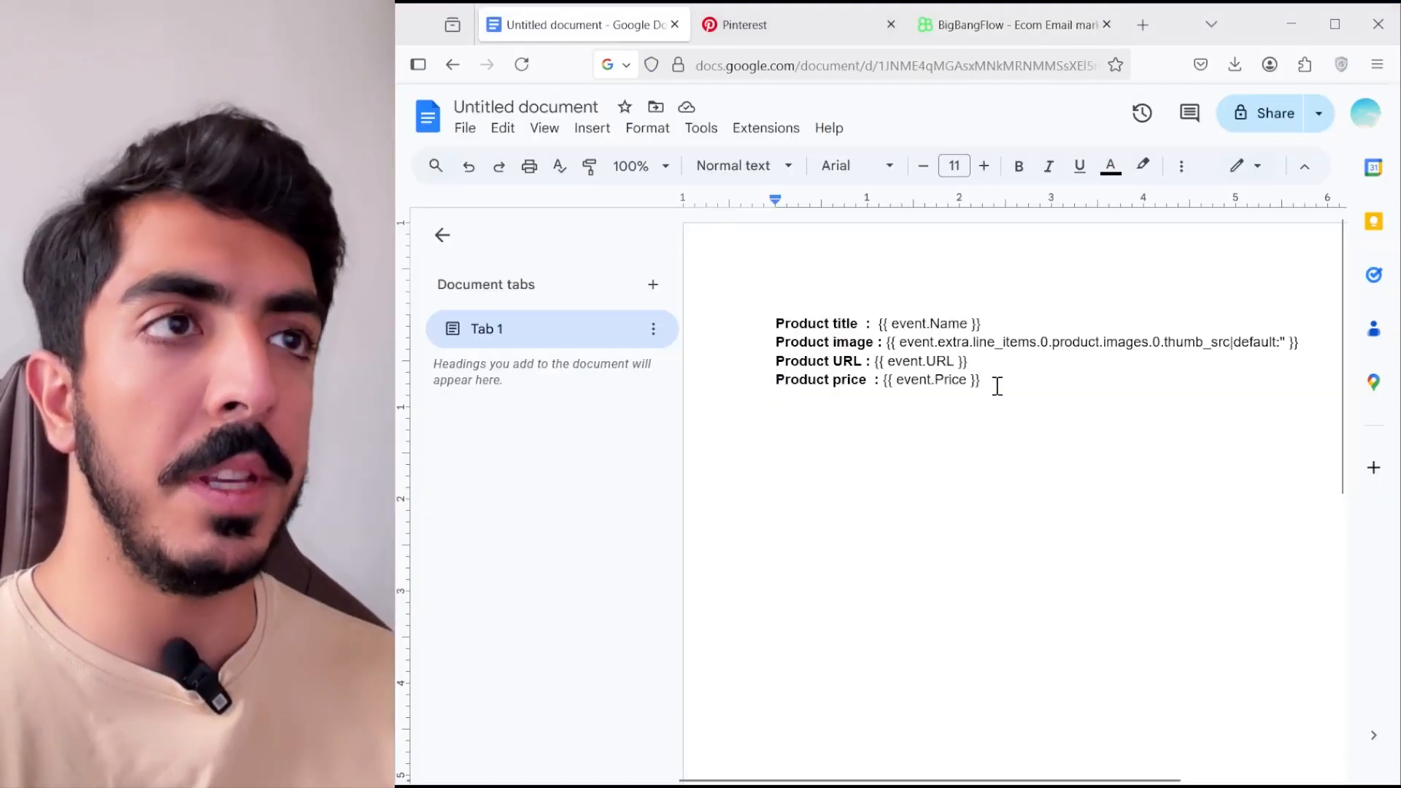
- Copy the product title variable {{ event.Name }} from the Google Docs document and paste it as text only over the new table's placeholder text
drag(997, 386, 890, 375)
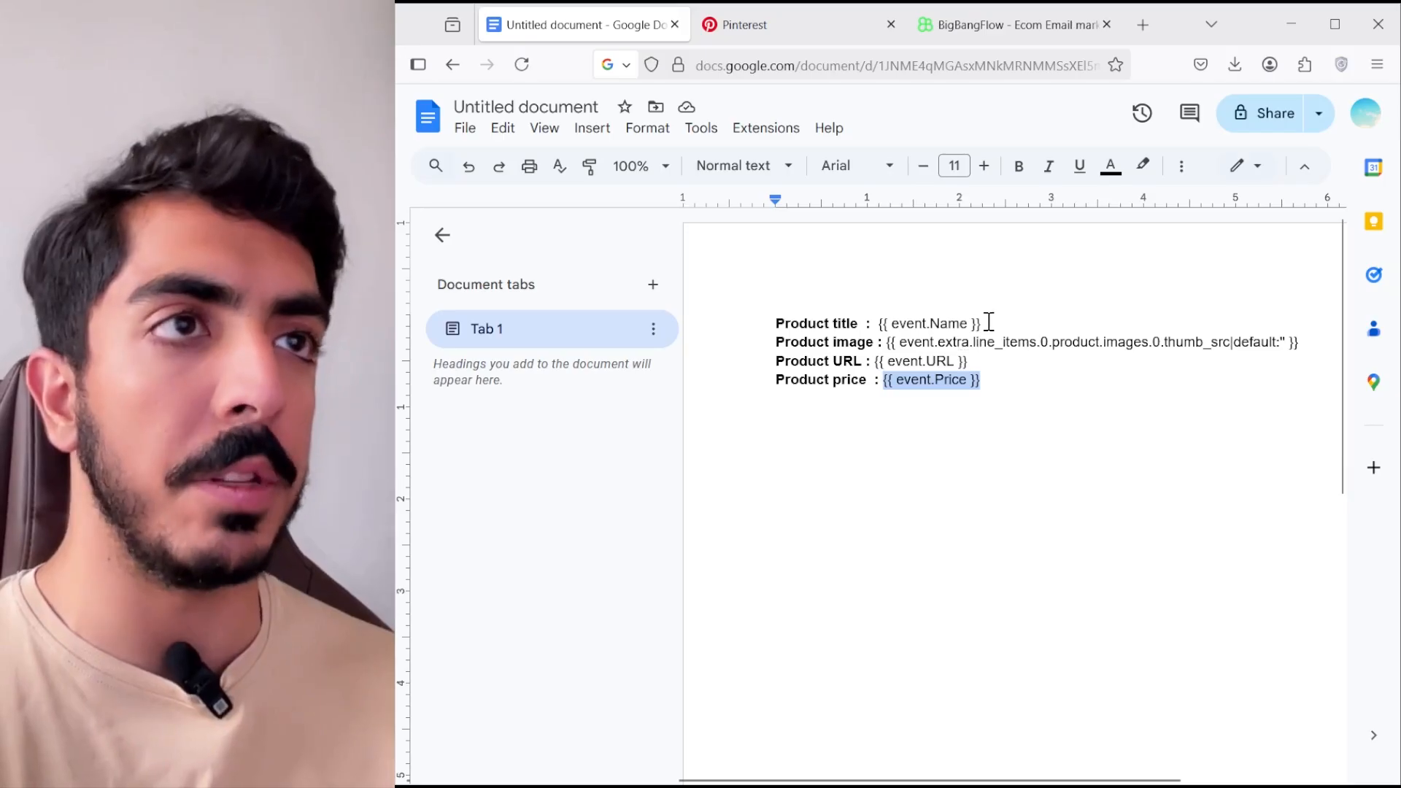
drag(989, 322, 879, 325)
key(ctrl+c)
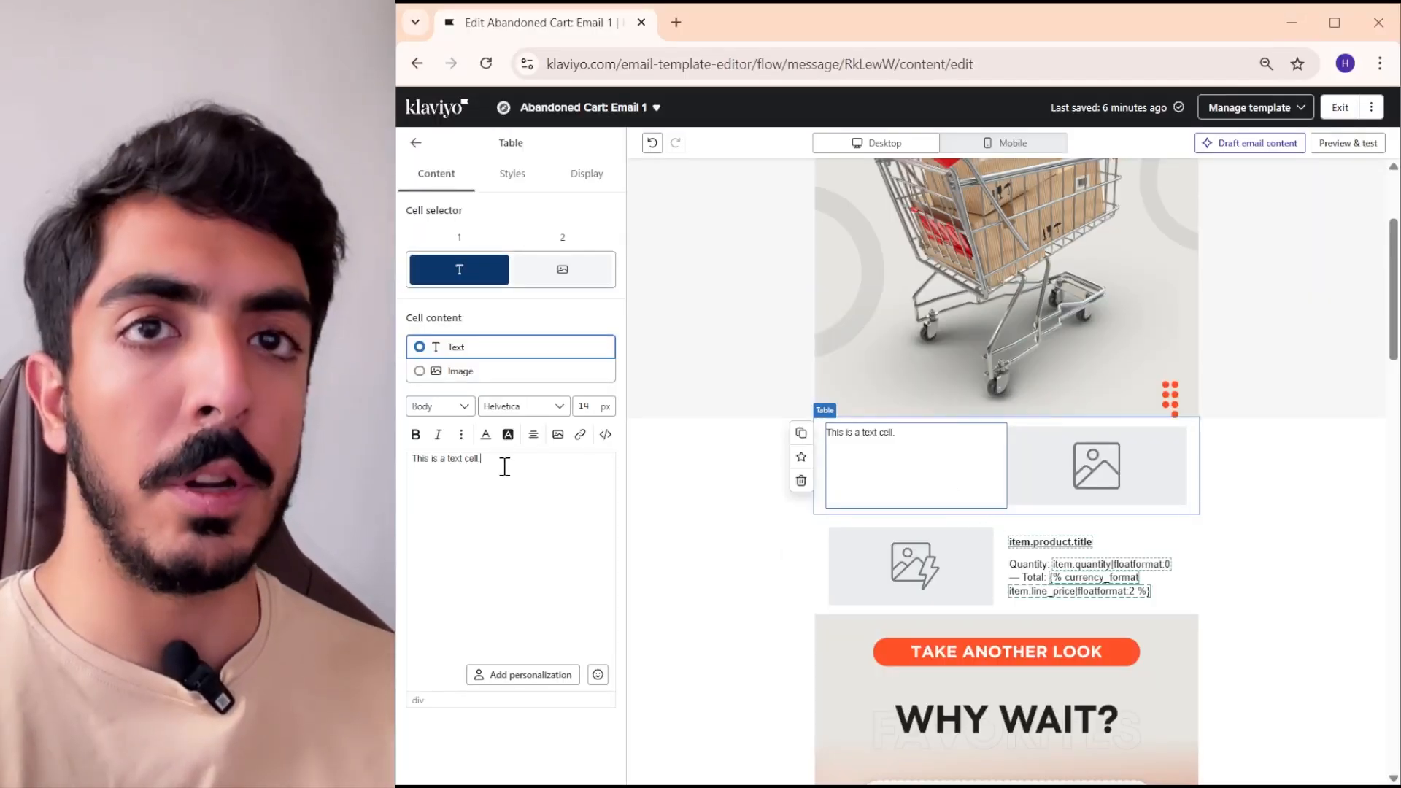
key(ctrl+a)
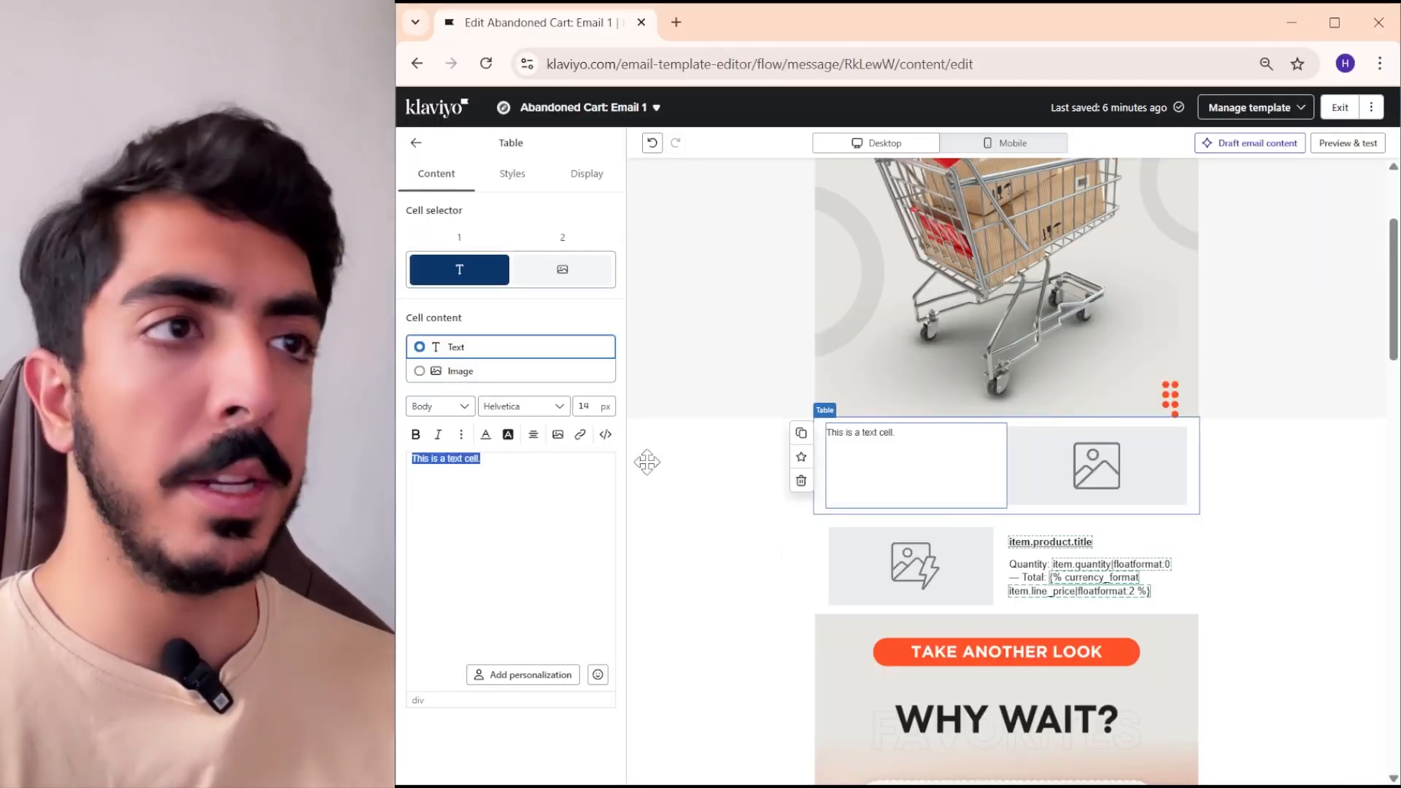
key(ctrl+v)
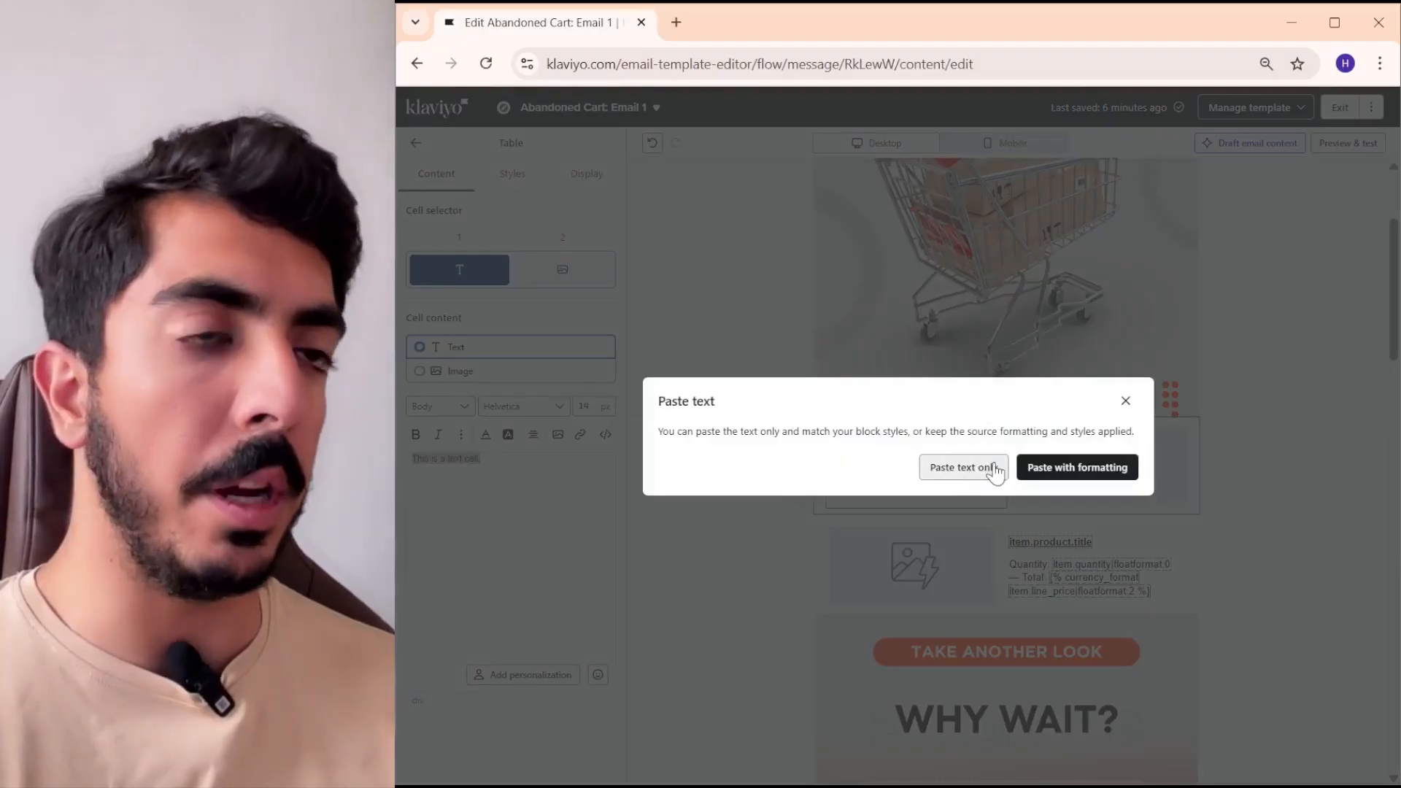
click(959, 468)
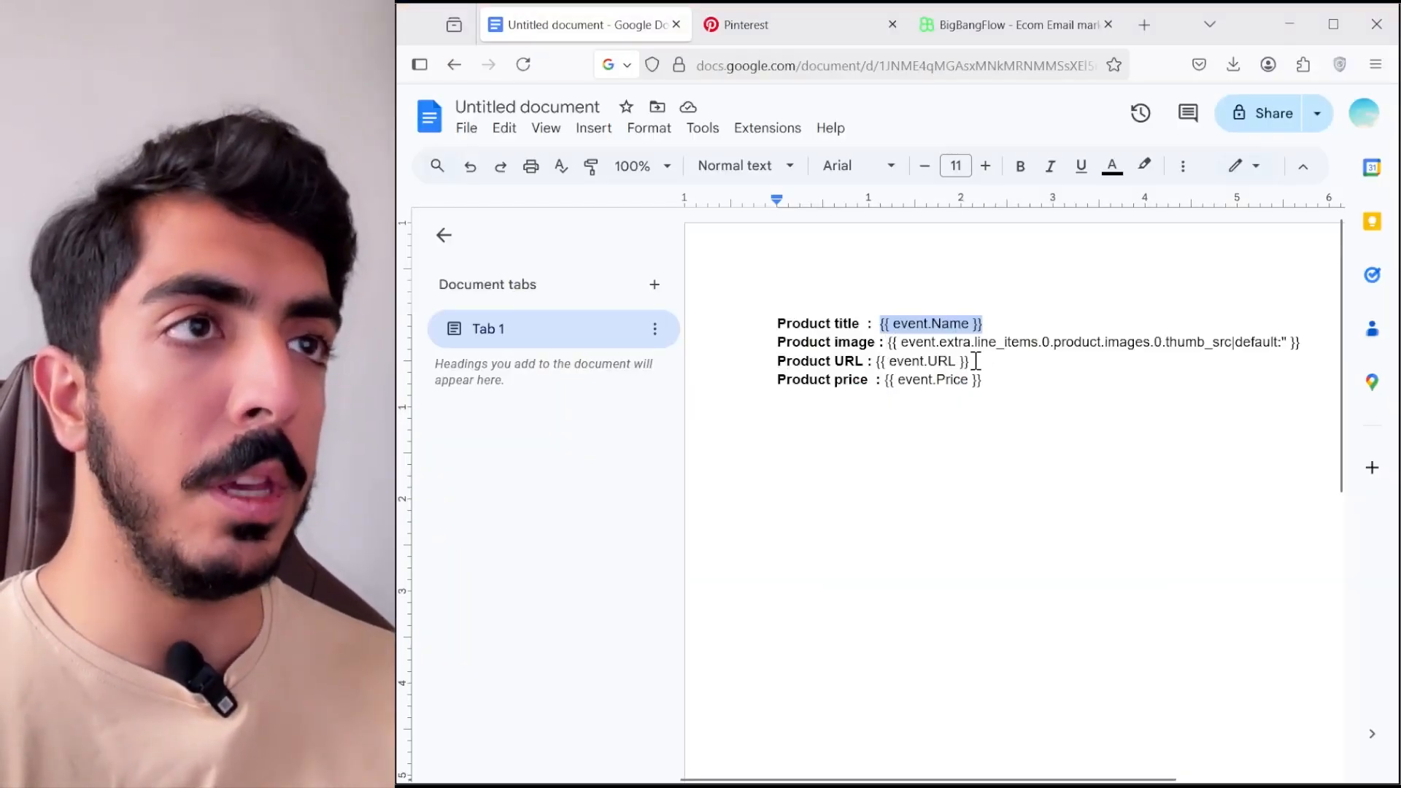
drag(982, 380, 887, 383)
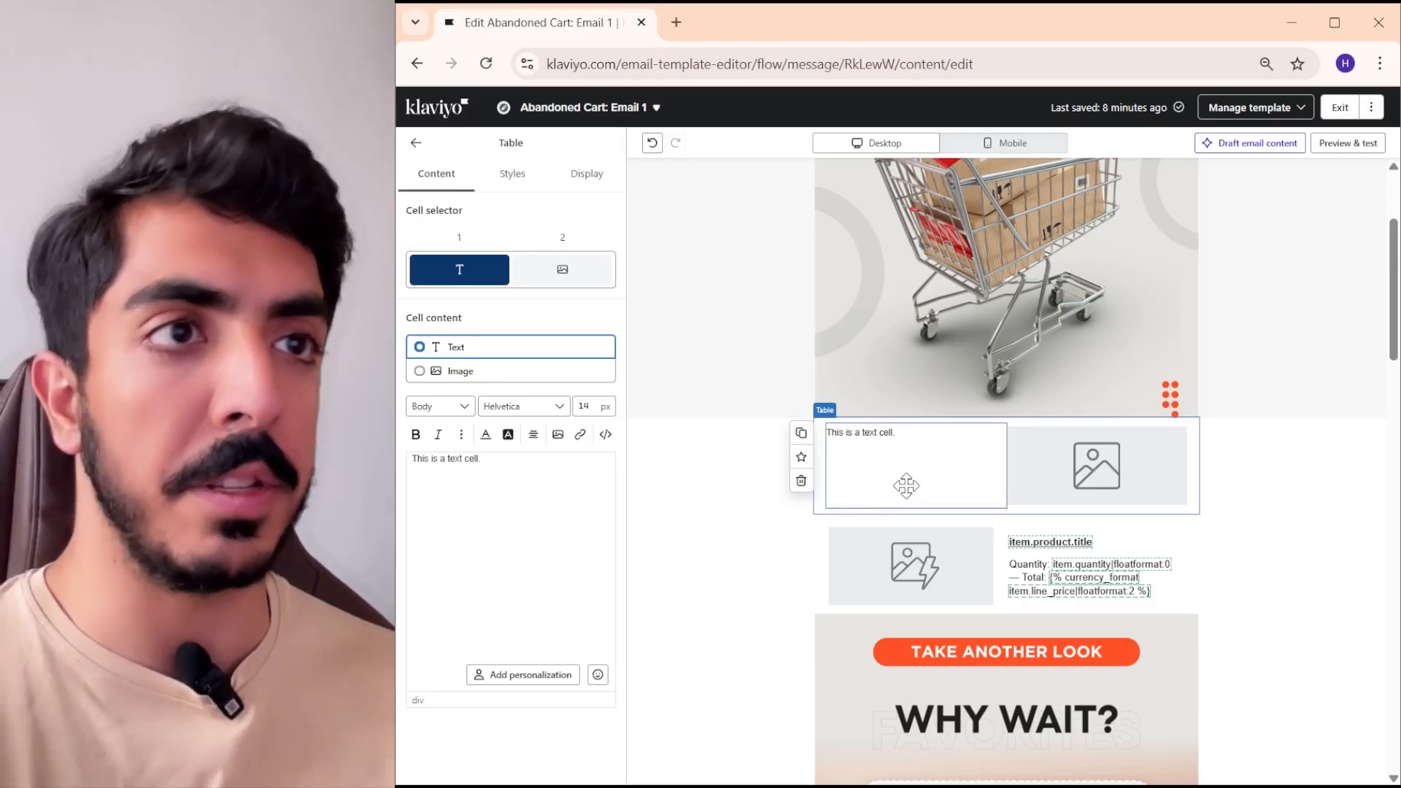
drag(526, 484, 403, 470)
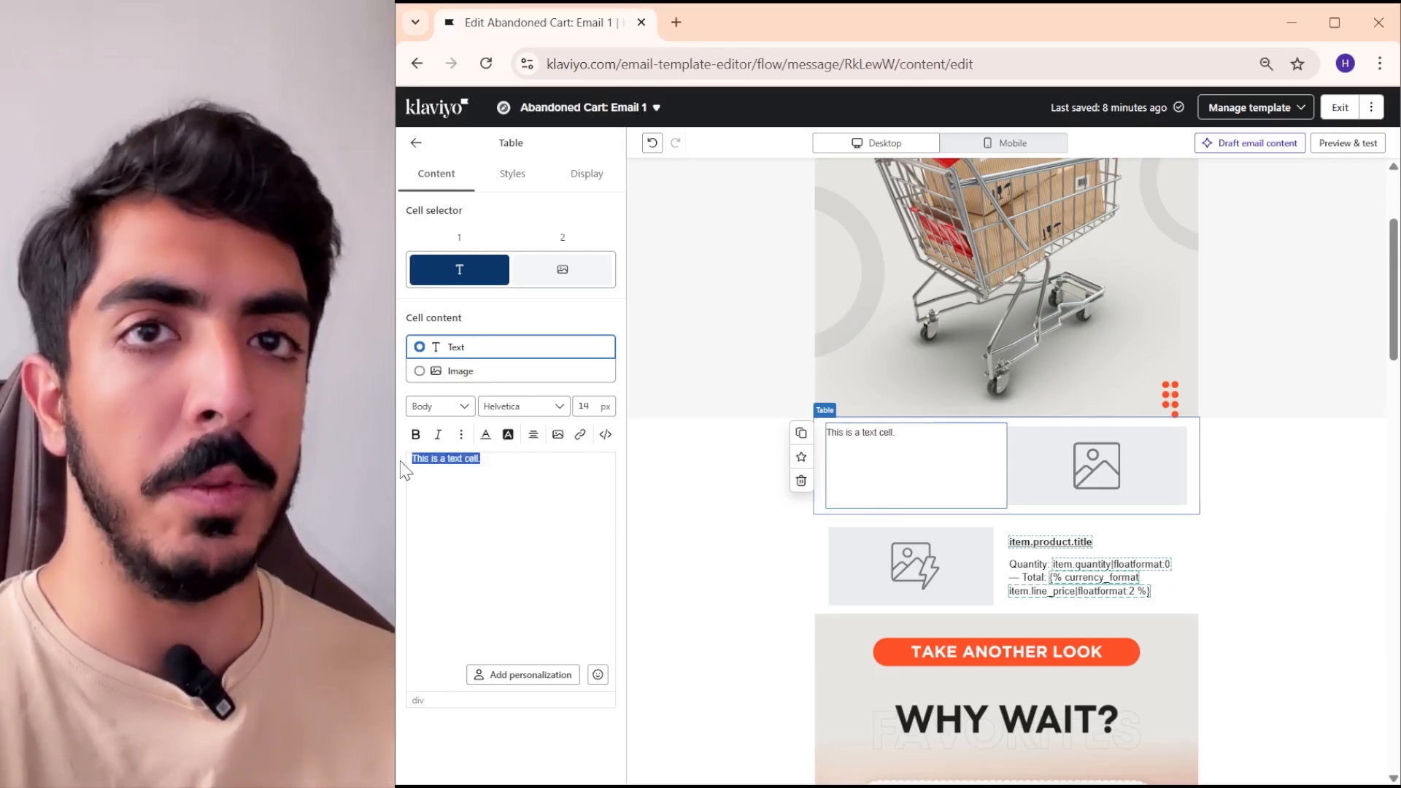
click(493, 456)
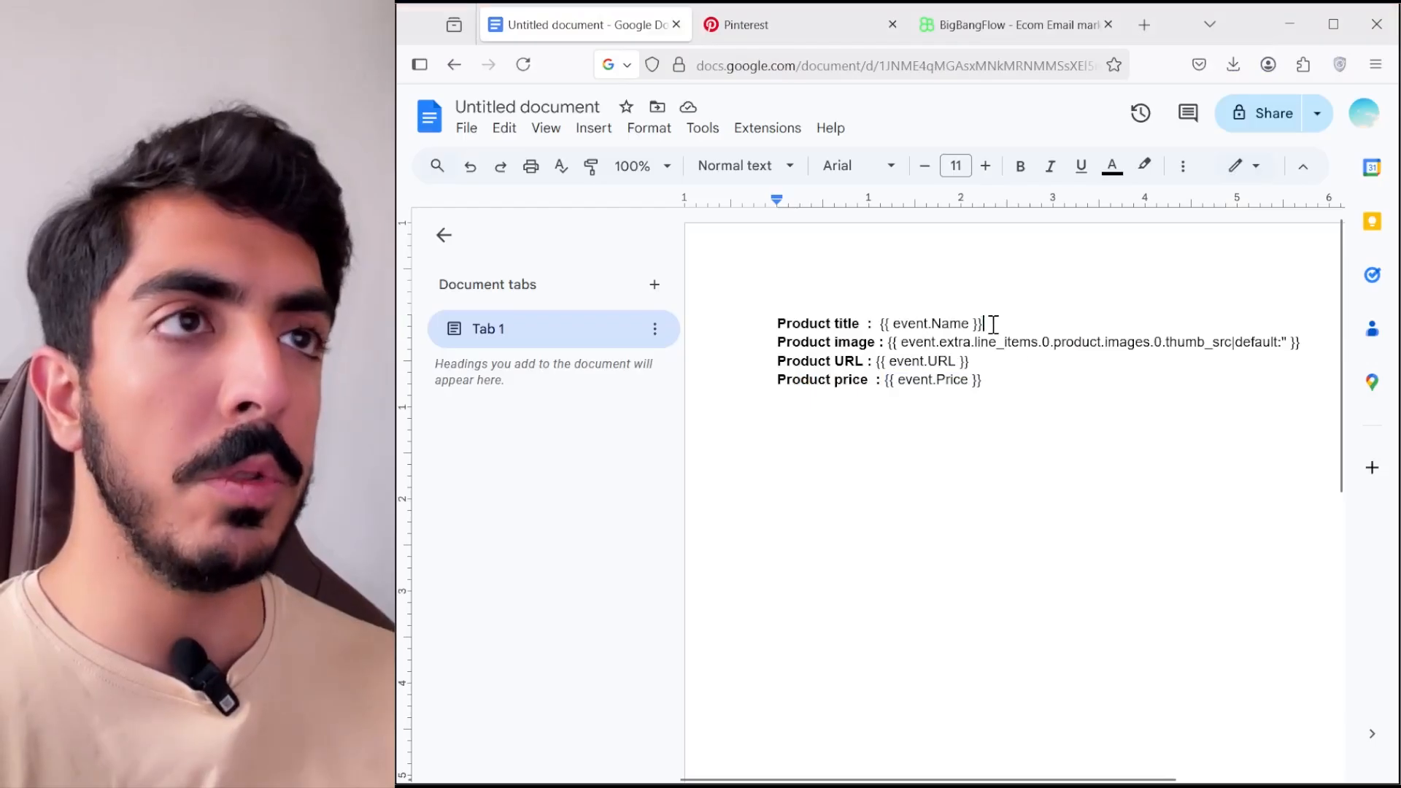
- Copy the product title variable {{ event.Name }} from the Google Docs document and paste it over the Klaviyo table's placeholder text
drag(993, 324, 880, 324)
right_click(903, 324)
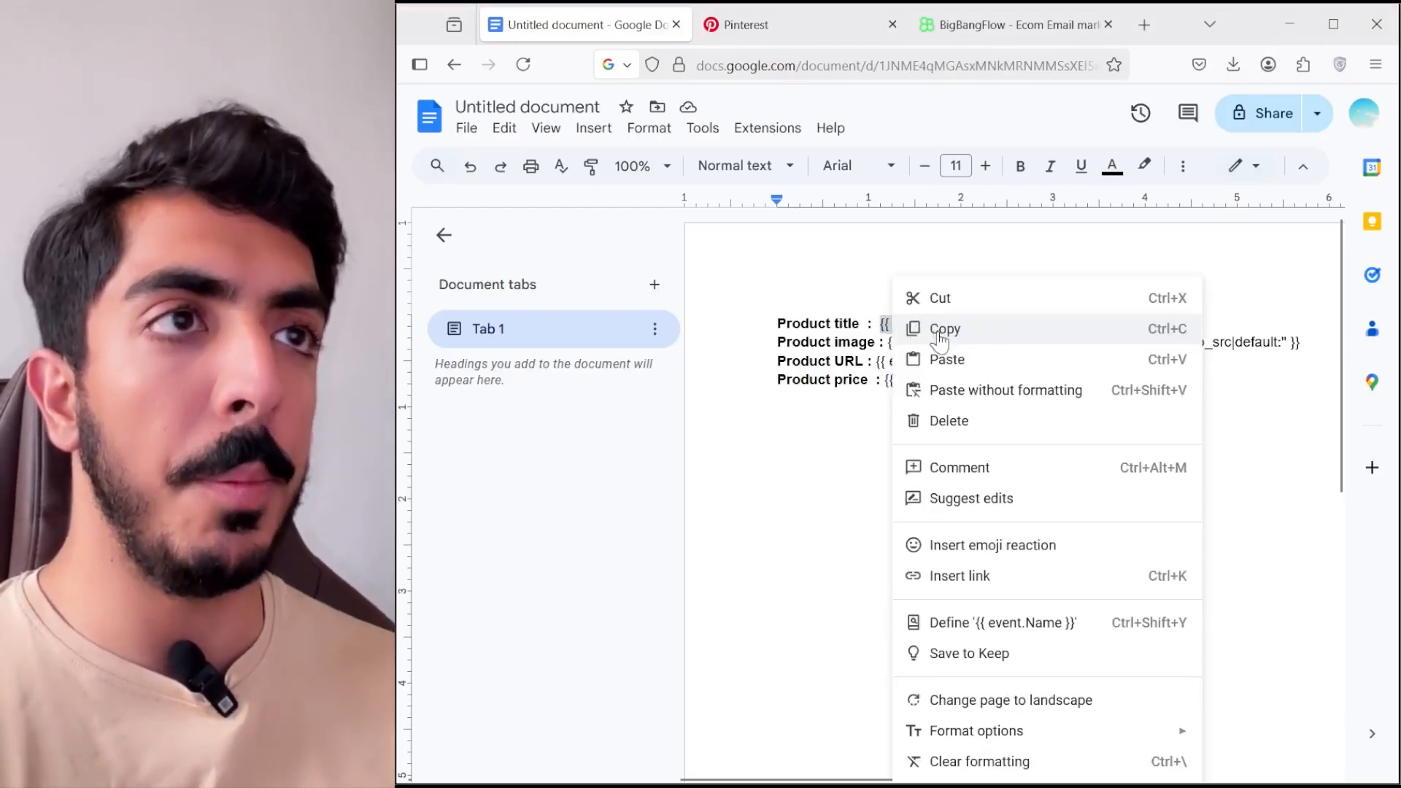
click(944, 329)
key(alt+Tab)
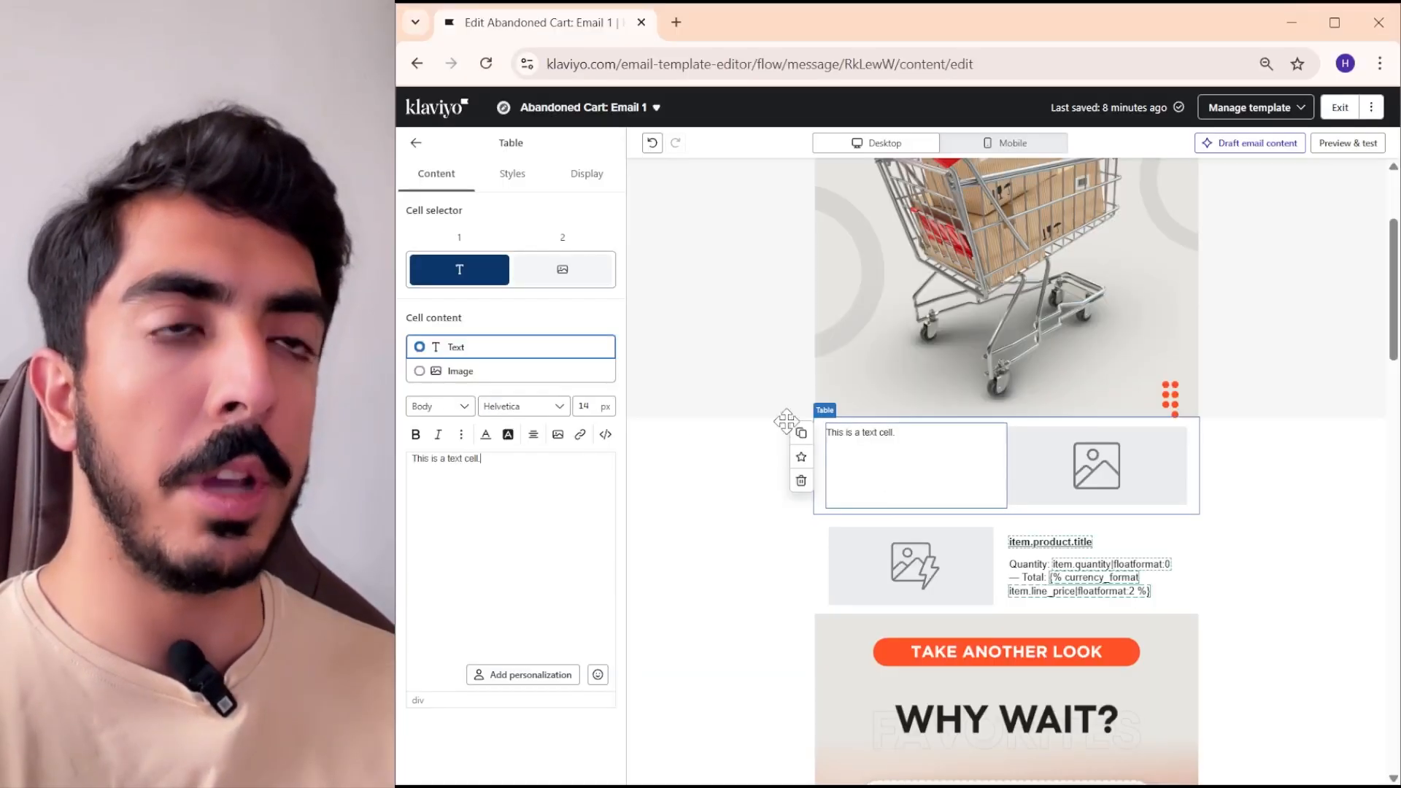
drag(482, 460, 409, 460)
right_click(458, 460)
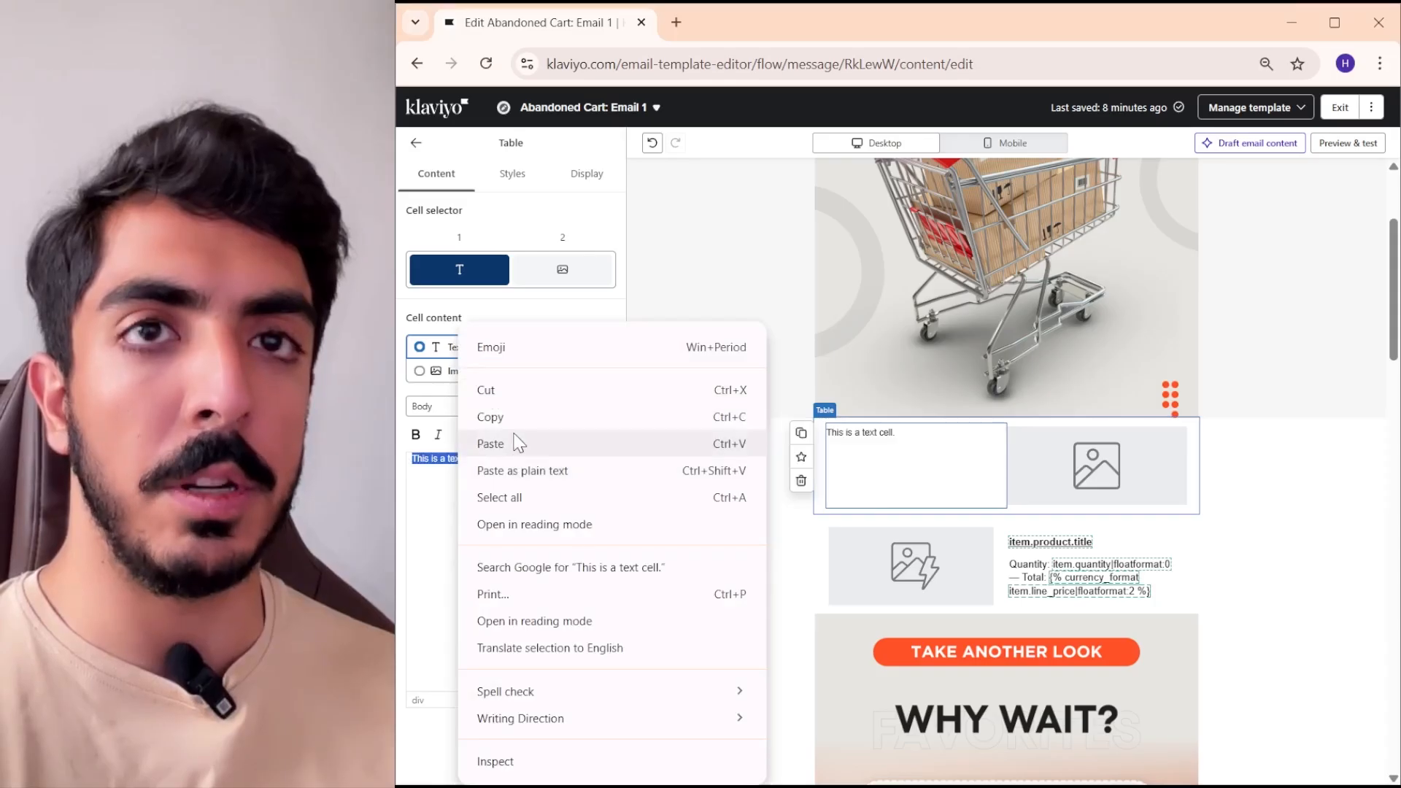
click(511, 443)
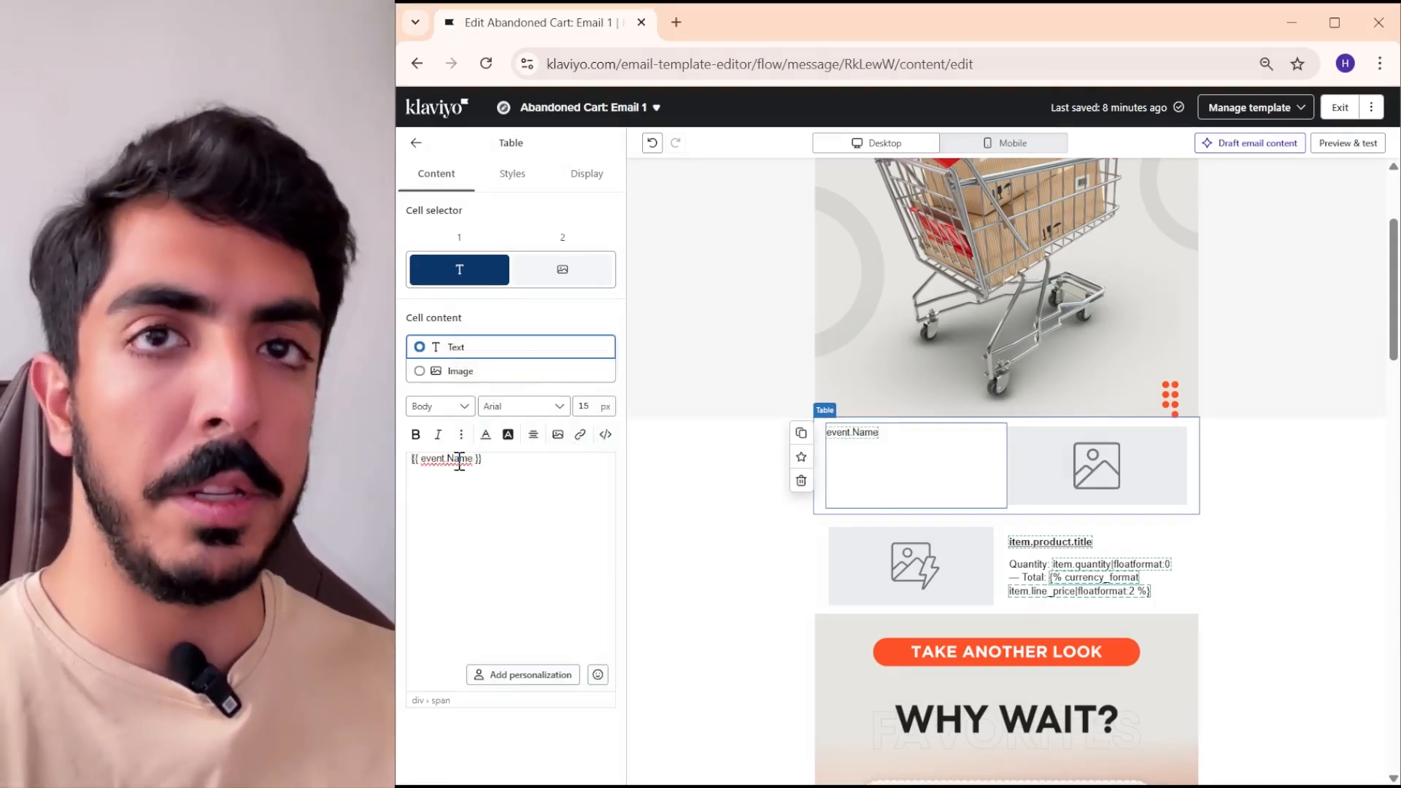
- Add the bold label "Name :" in front of the {{ event.Name }} variable in the text cell
key(Home)
text(Name :)
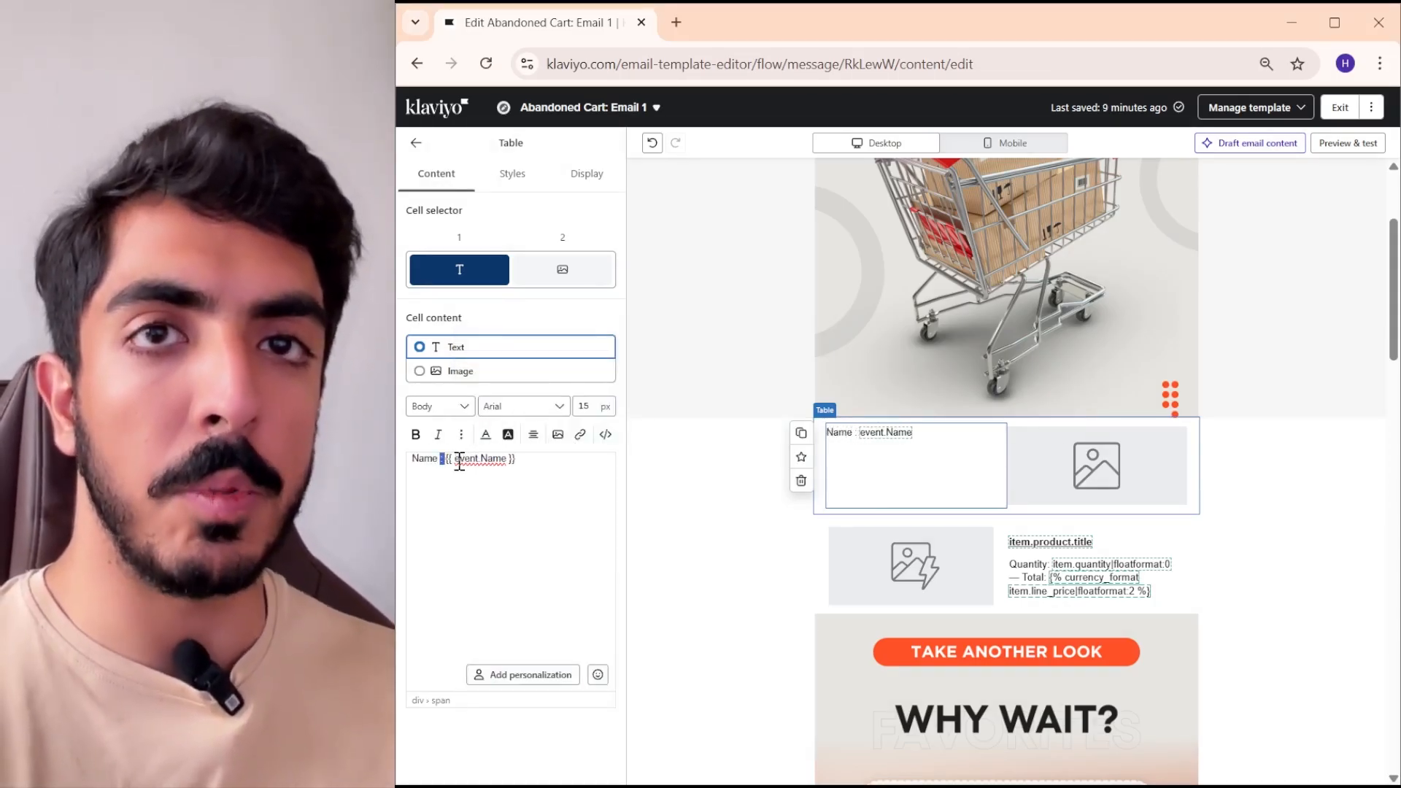
key(shift+Home)
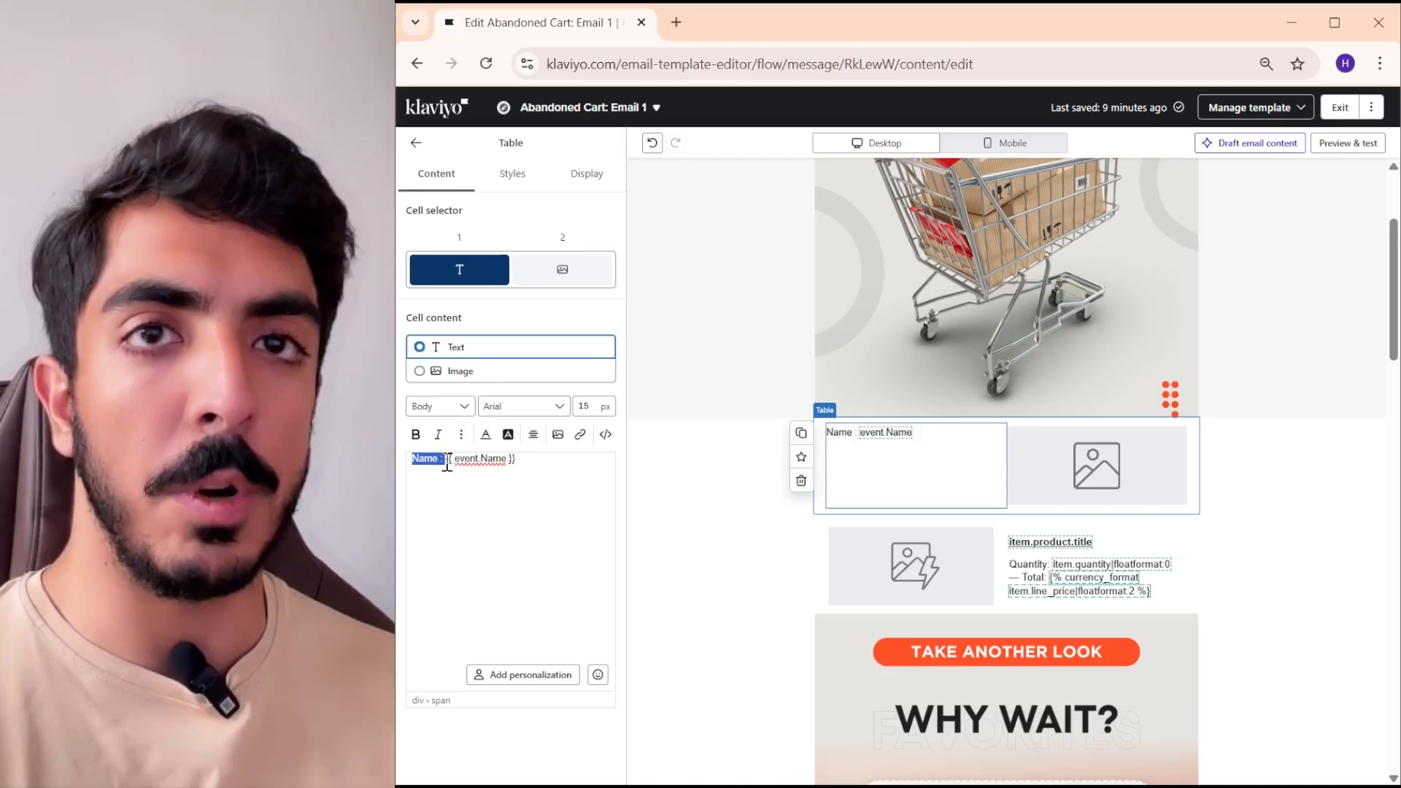
click(416, 434)
- Set the font size of the whole name line to 21 px
drag(518, 460, 449, 467)
key(ctrl+a)
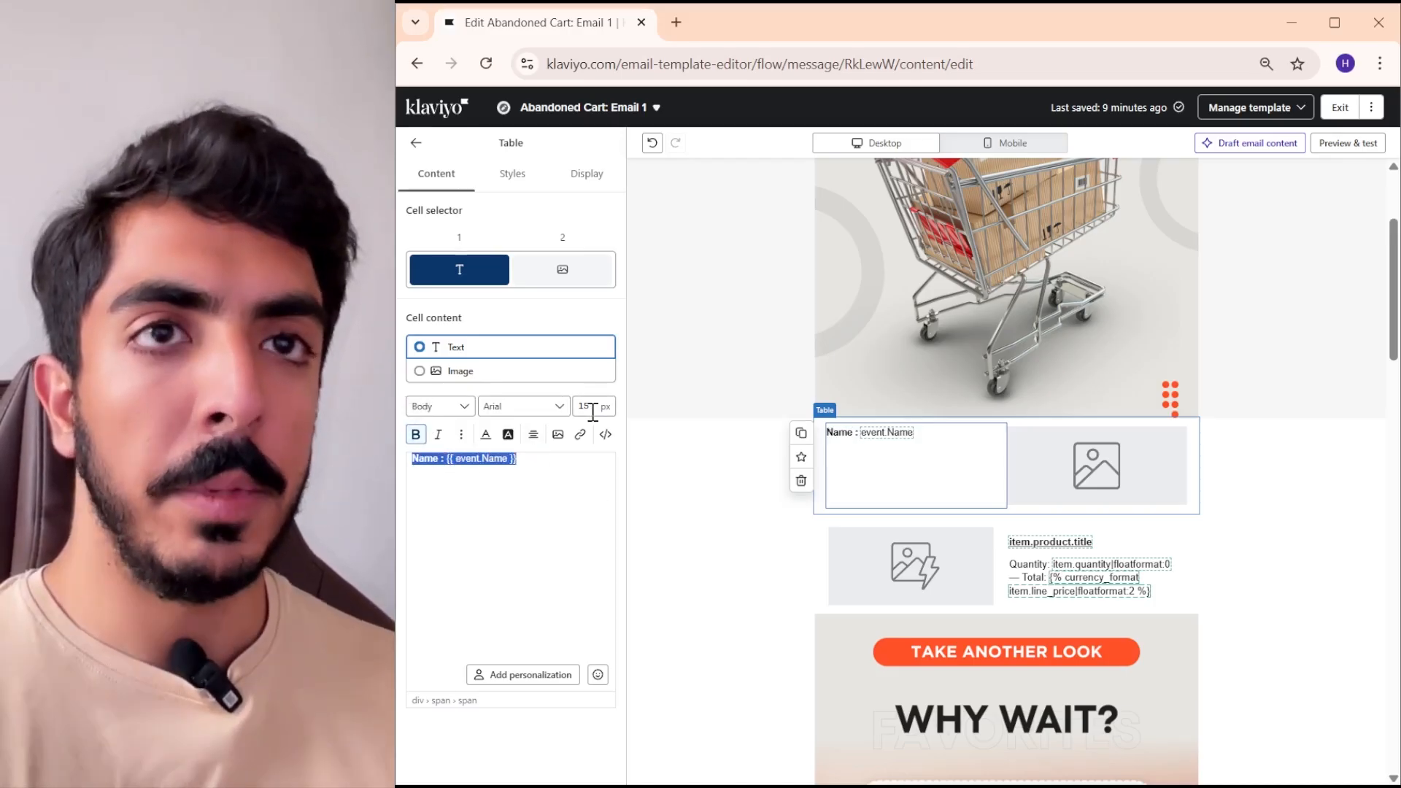
click(592, 407)
key(Up)
key(Up)
key(Up)
key(Up)
key(Up)
key(Up)
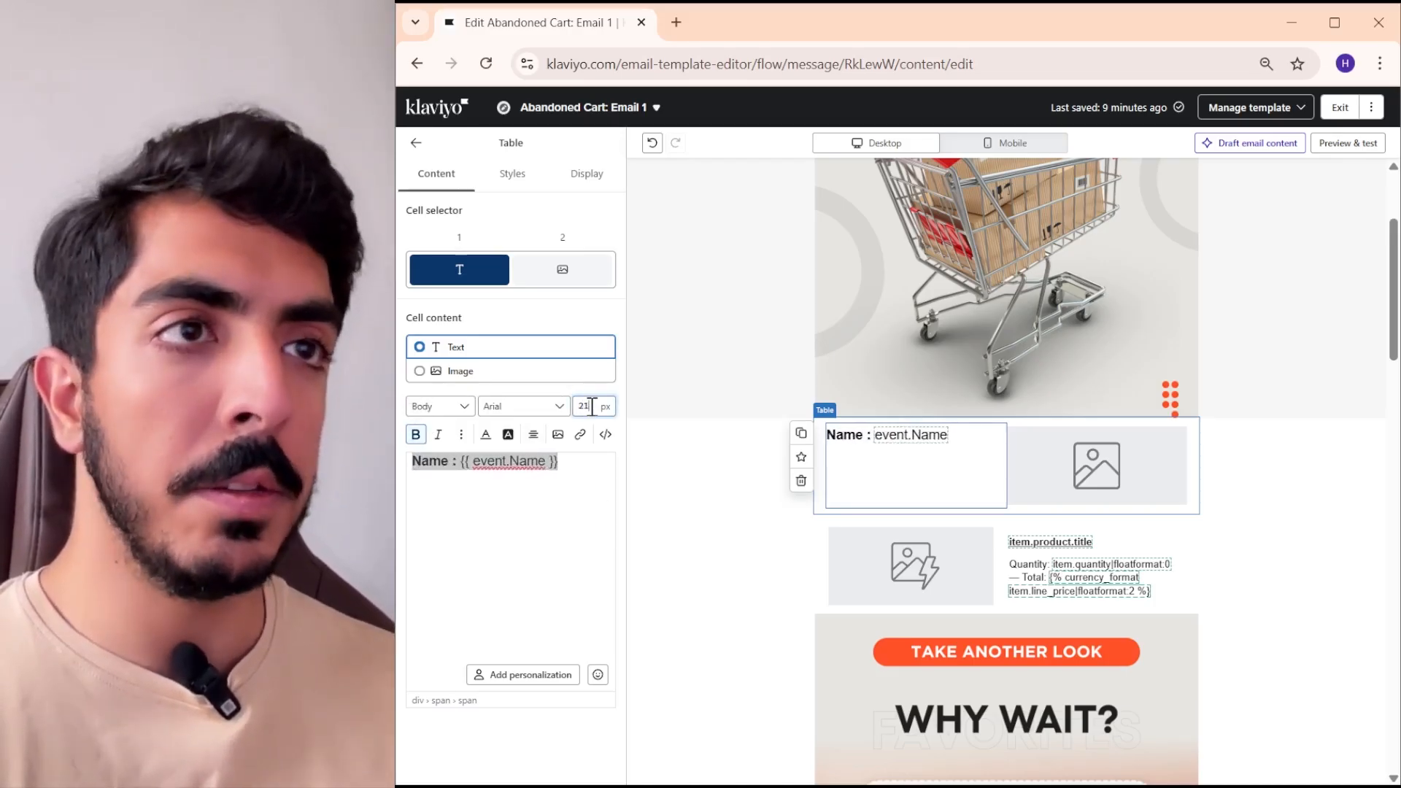
key(Return)
- Add a second line "Price :" followed by the {{ event.Price }} variable copied from the Google Docs document, keeping its source formatting
click(568, 460)
key(Return)
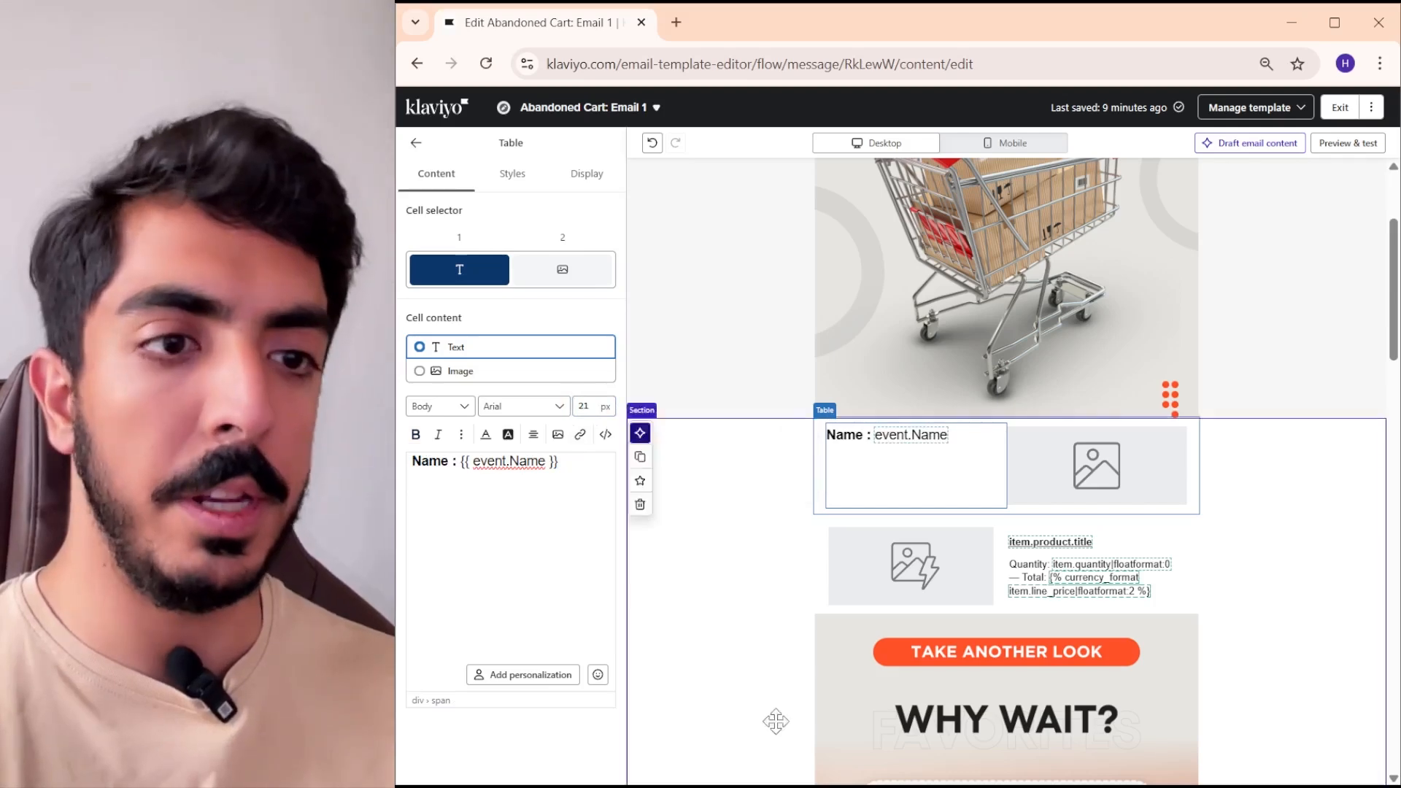
mouse_move(712, 787)
click(714, 723)
drag(989, 381, 889, 379)
key(ctrl+c)
key(alt+Tab)
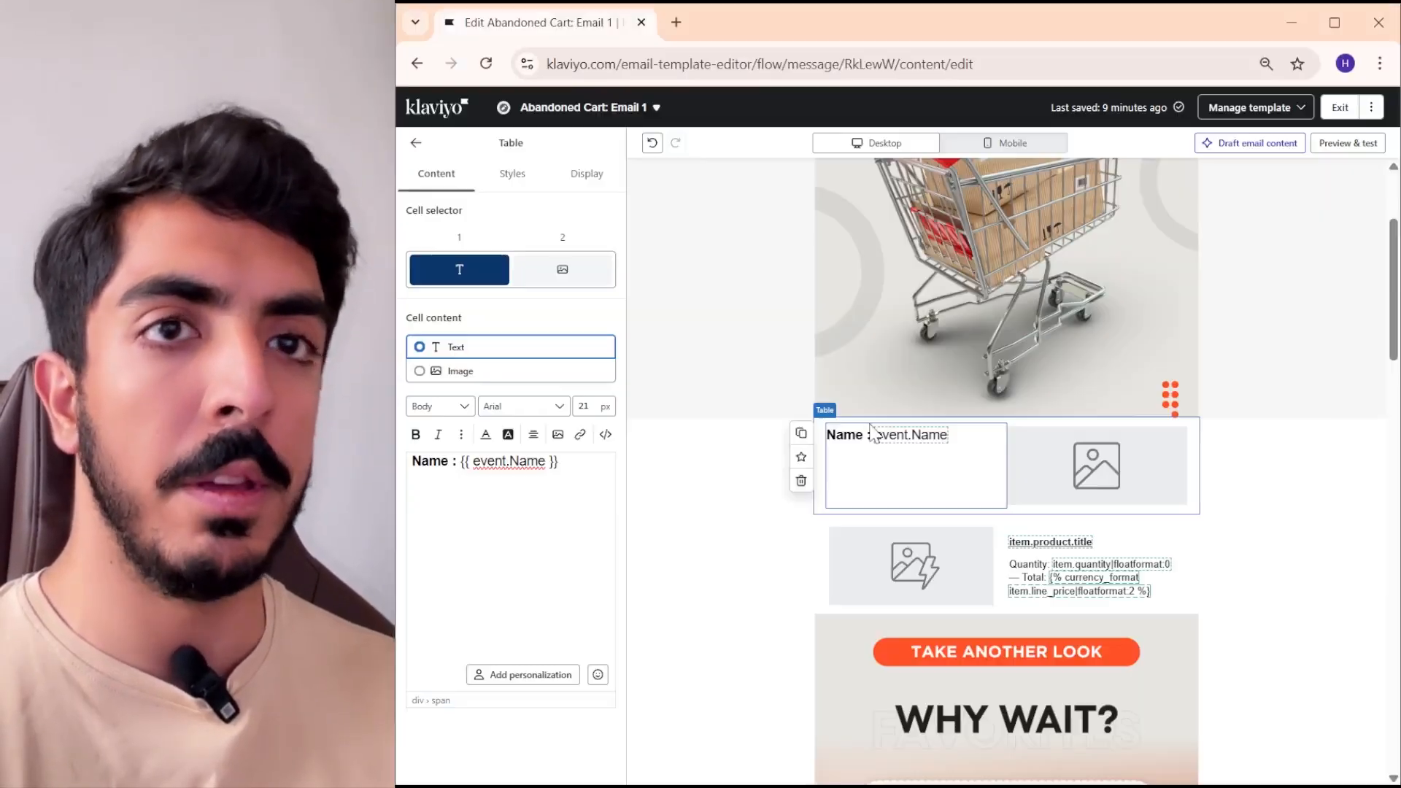
text(e :)
right_click(496, 478)
click(524, 260)
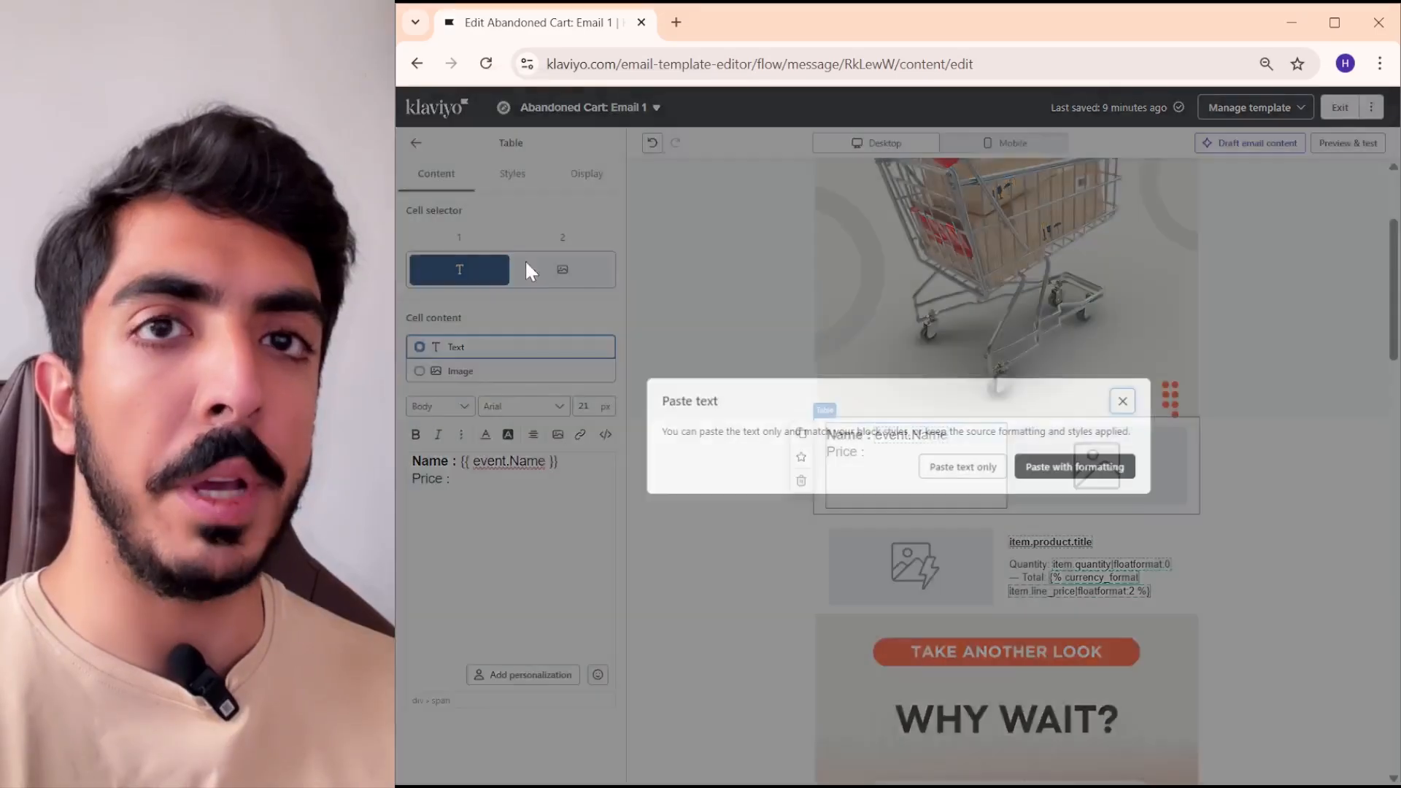
click(1076, 468)
- Enlarge the font of the {{ event.Price }} variable to match the label in front of it
drag(523, 479, 454, 480)
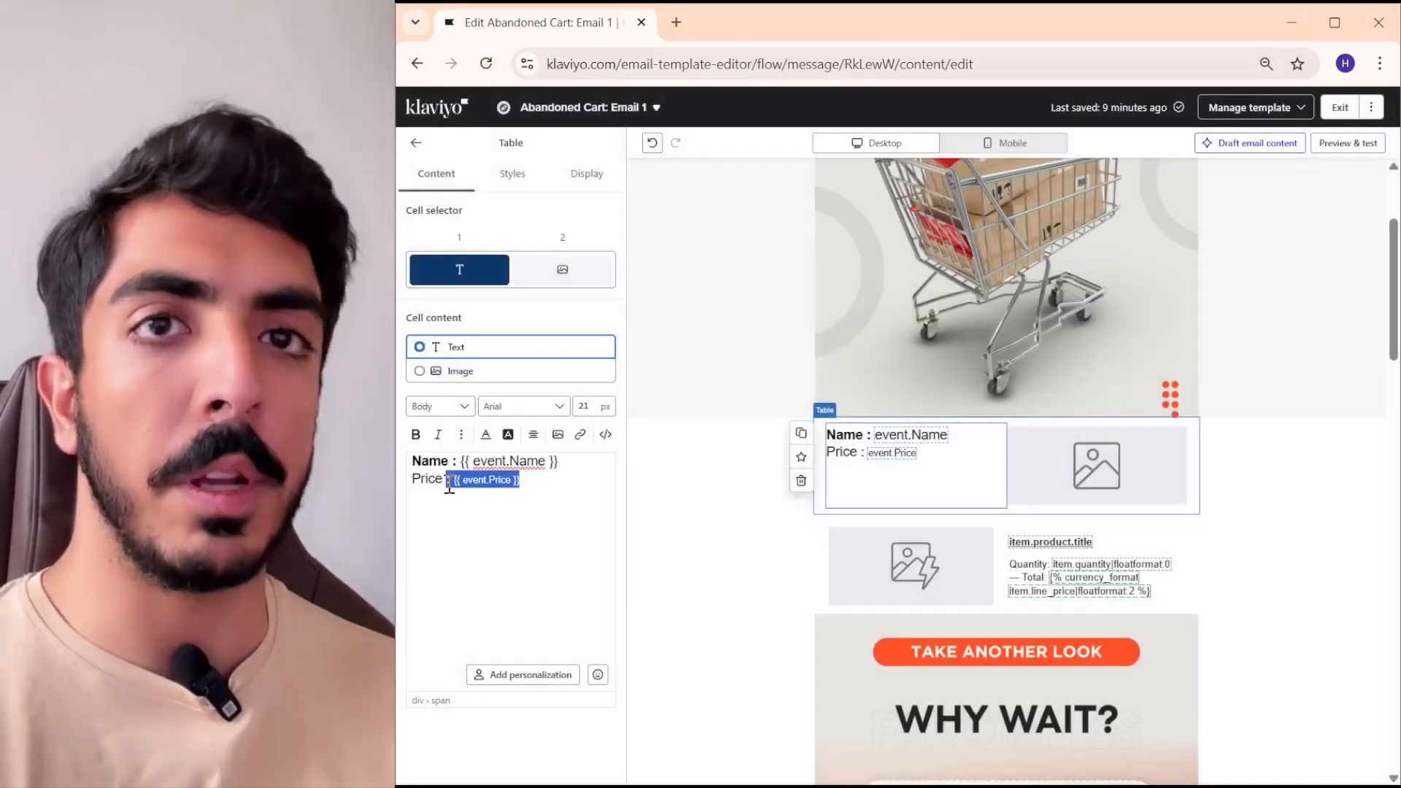
click(584, 406)
text(20)
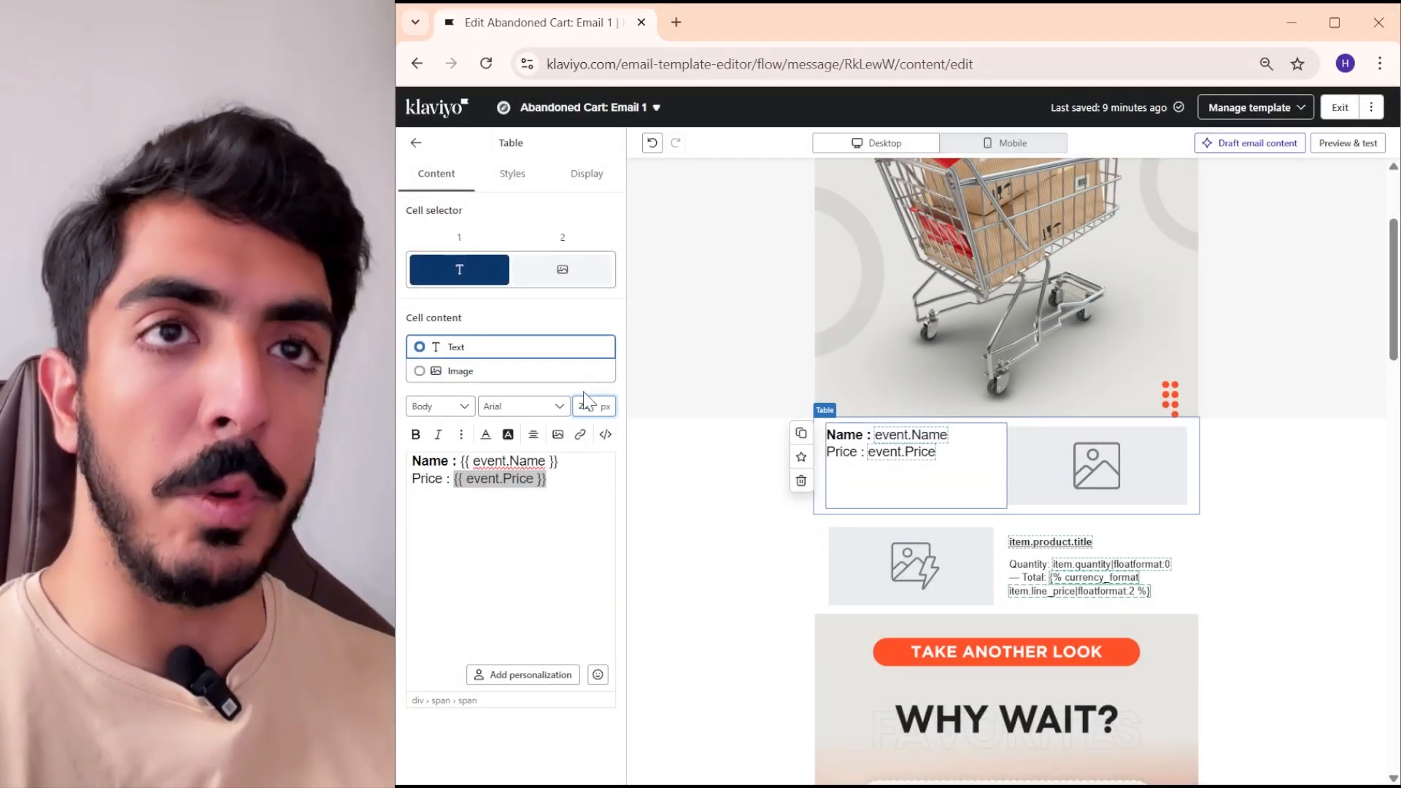
click(569, 488)
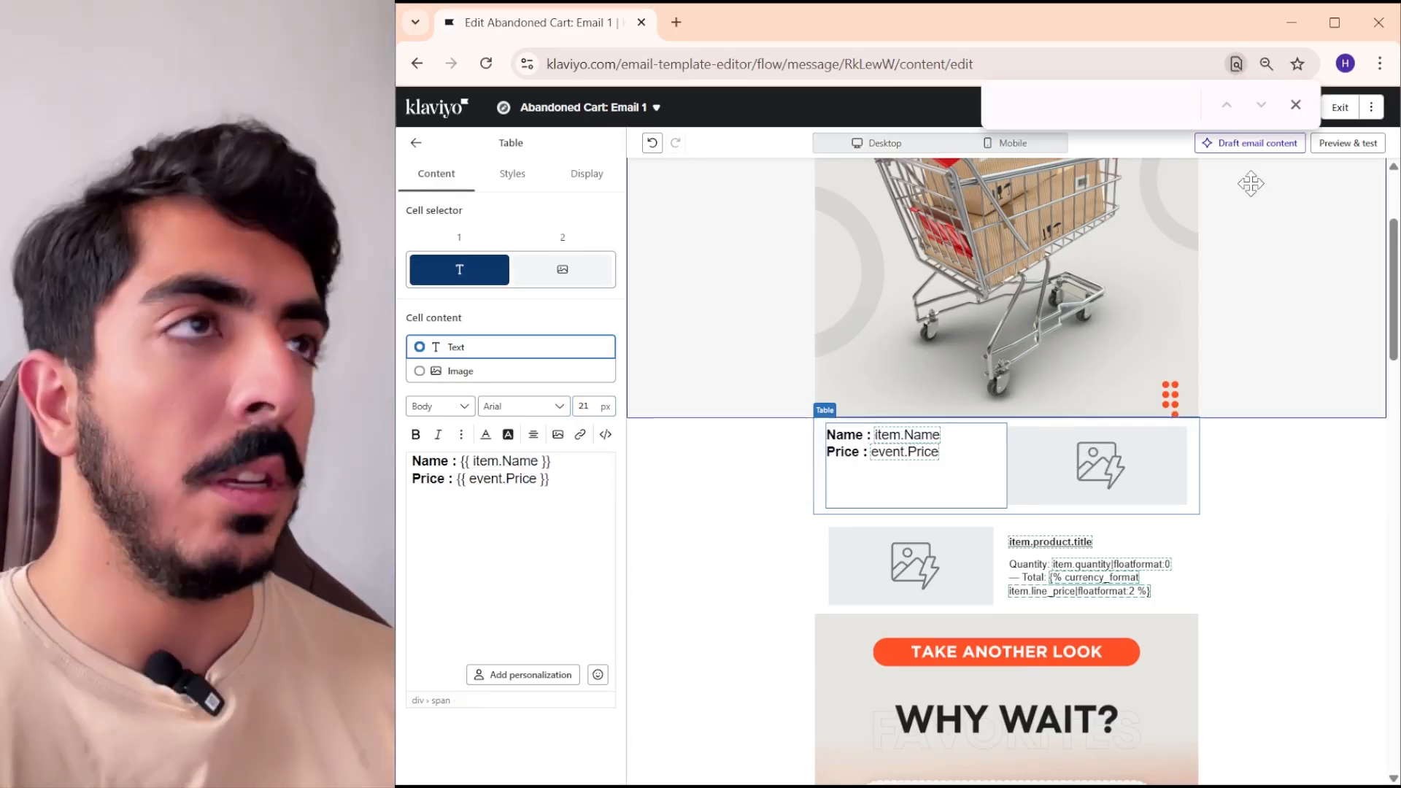
- Preview the email with the first two recent checkout events, examine the name, price and product details, and close the preview
click(1298, 110)
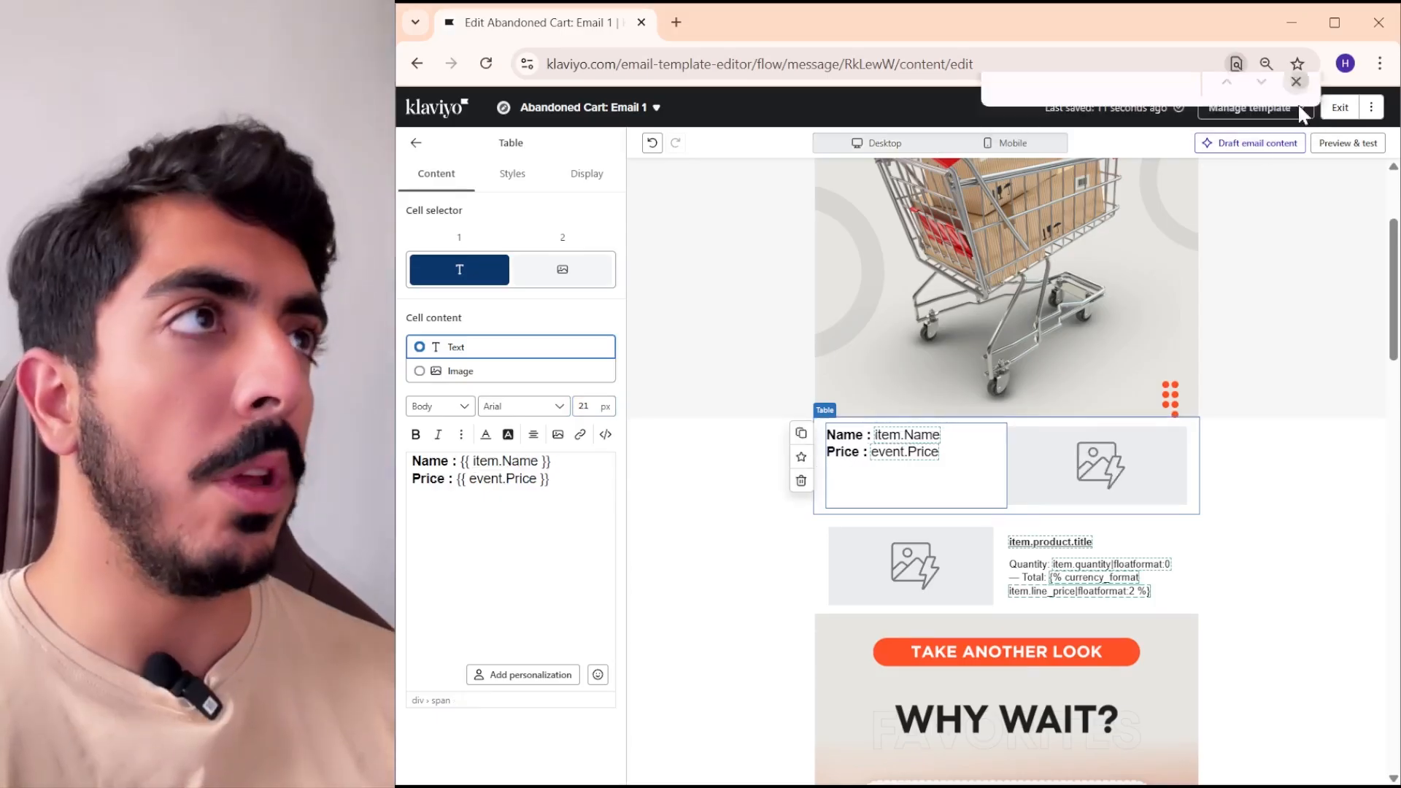
click(1349, 143)
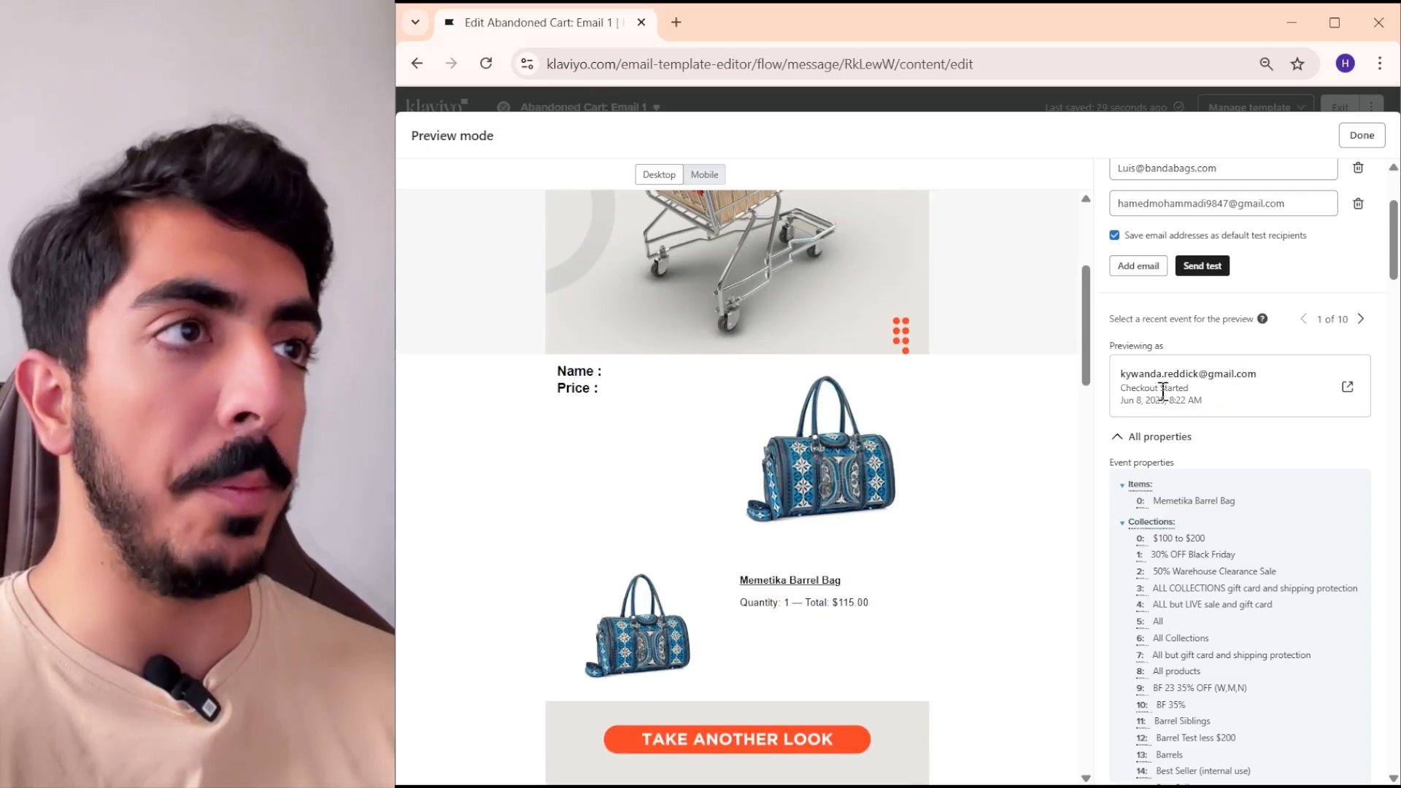
drag(1248, 374, 1205, 377)
click(1129, 374)
click(1329, 357)
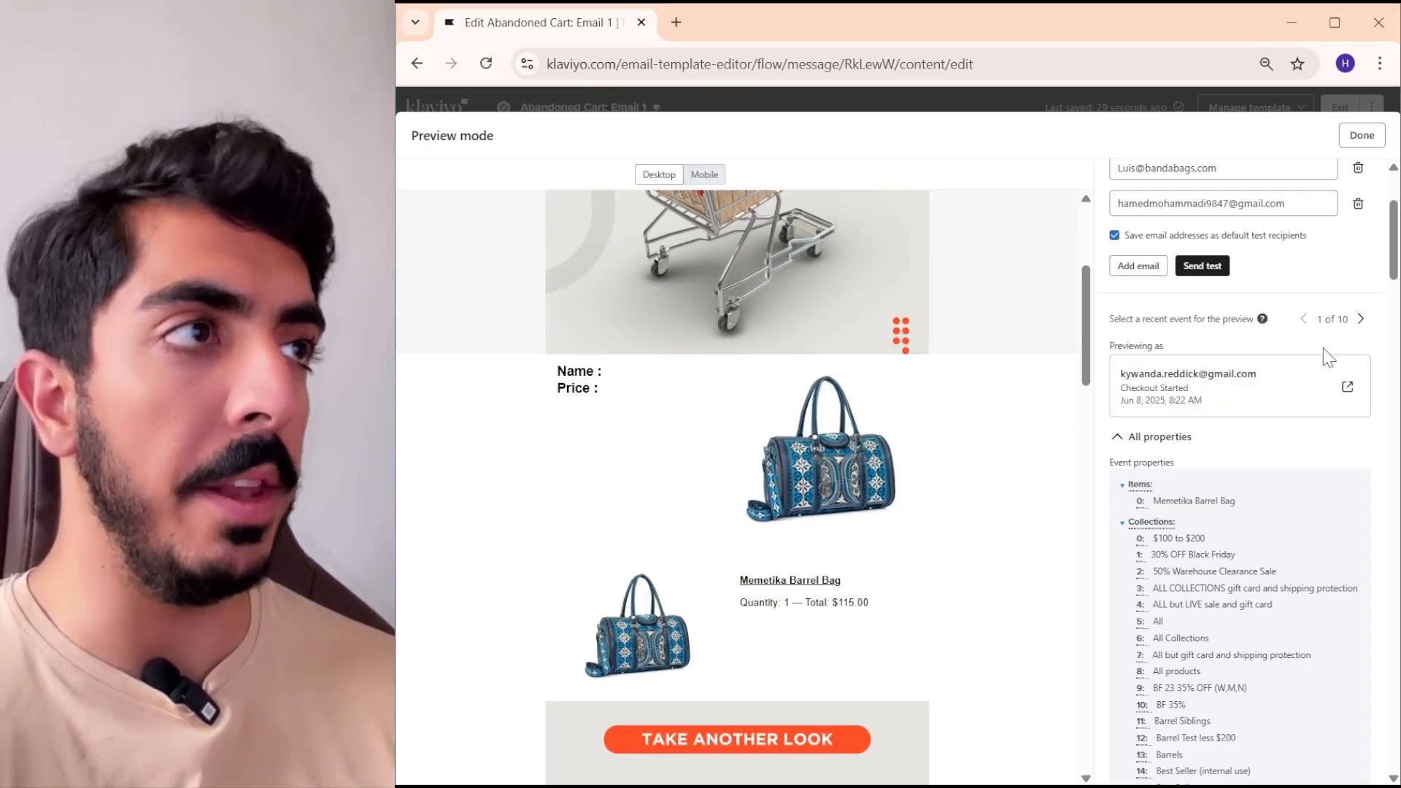
click(1361, 321)
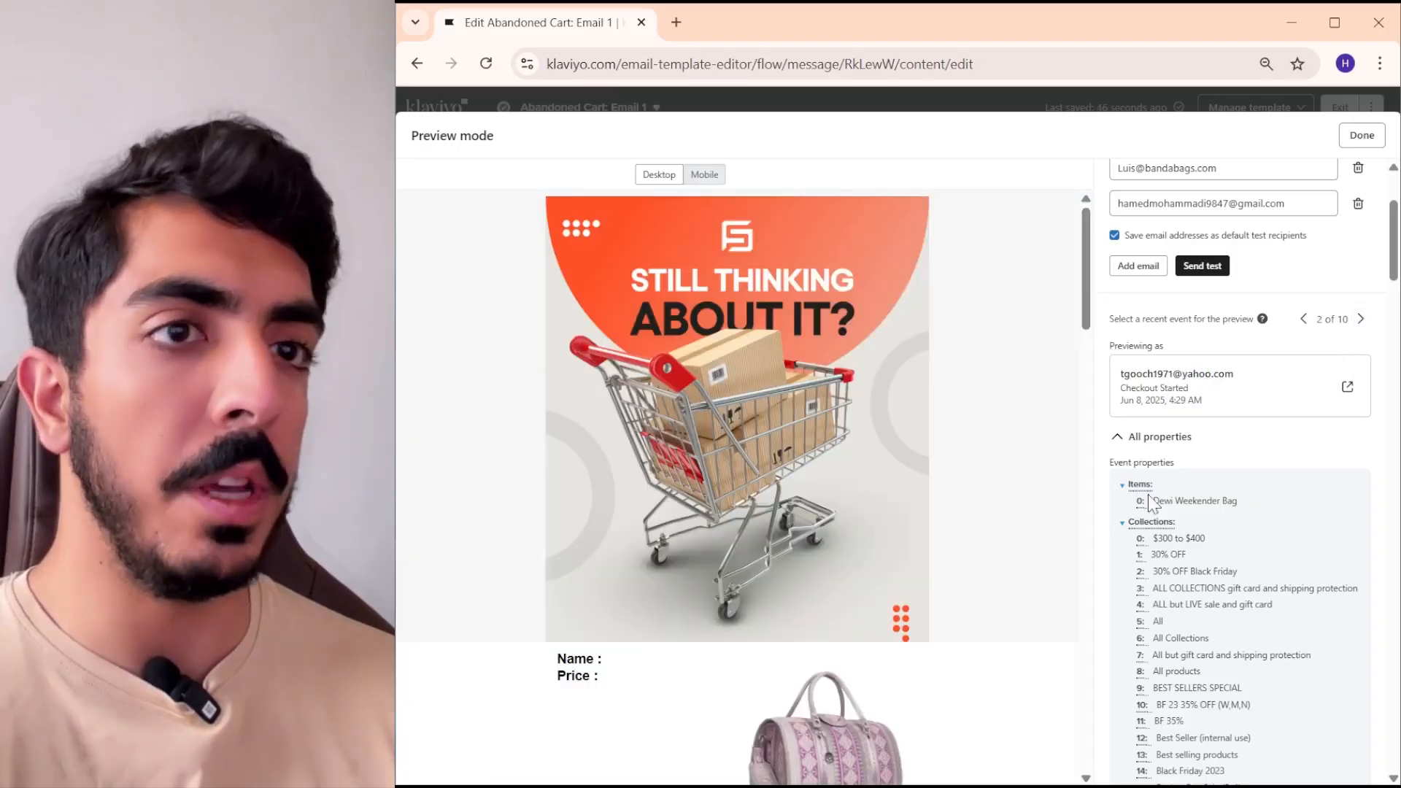
scroll(866, 525, down, 4)
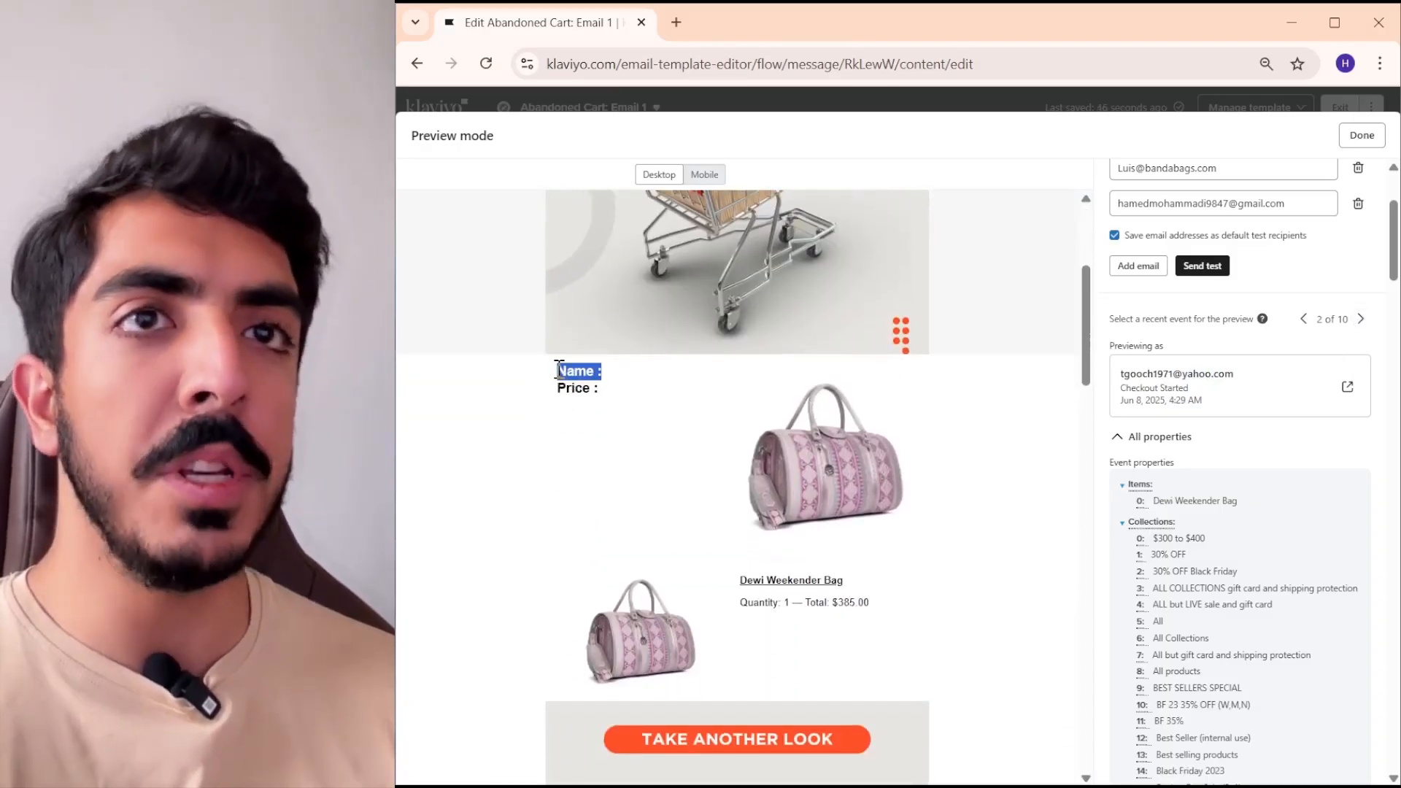
click(613, 395)
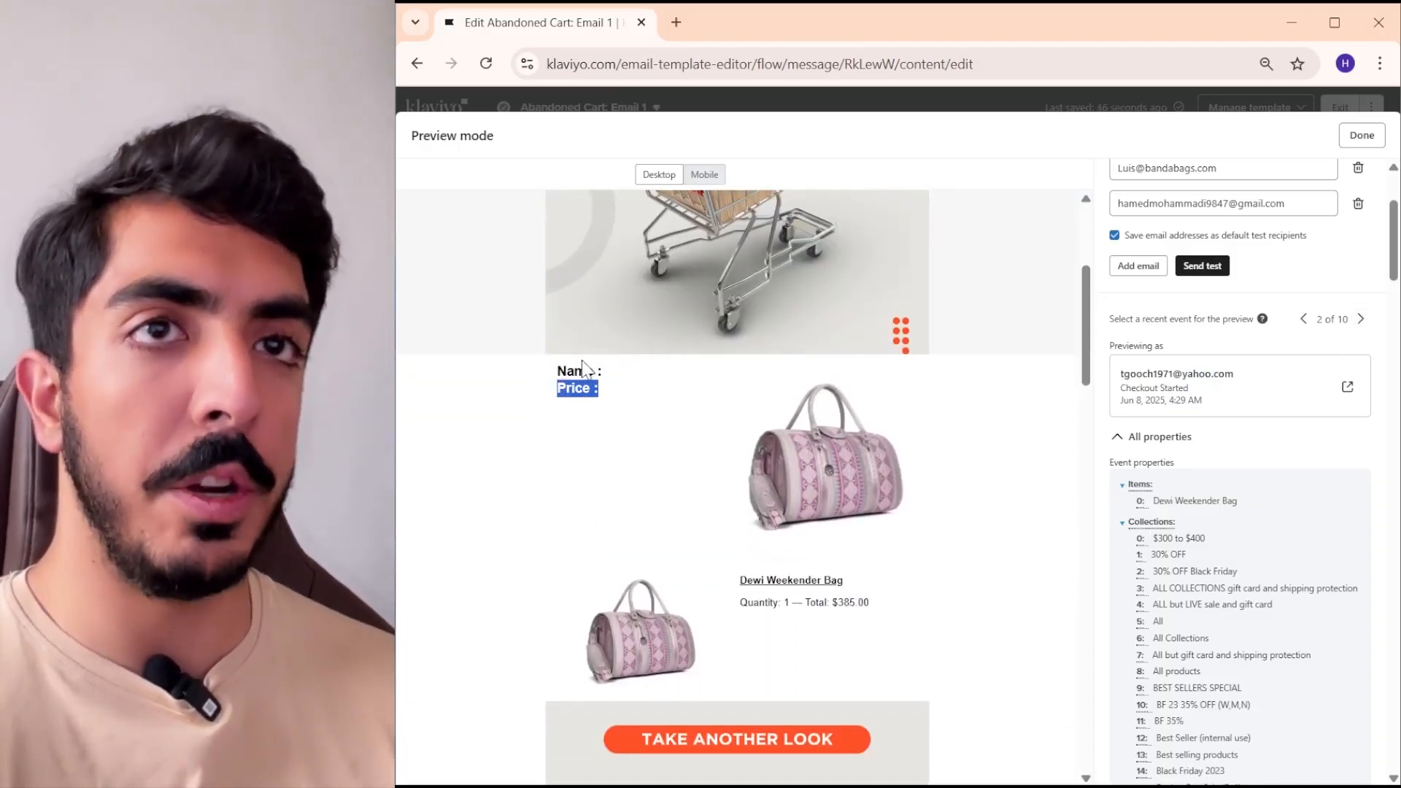
drag(871, 603, 803, 603)
scroll(777, 584, down, 1)
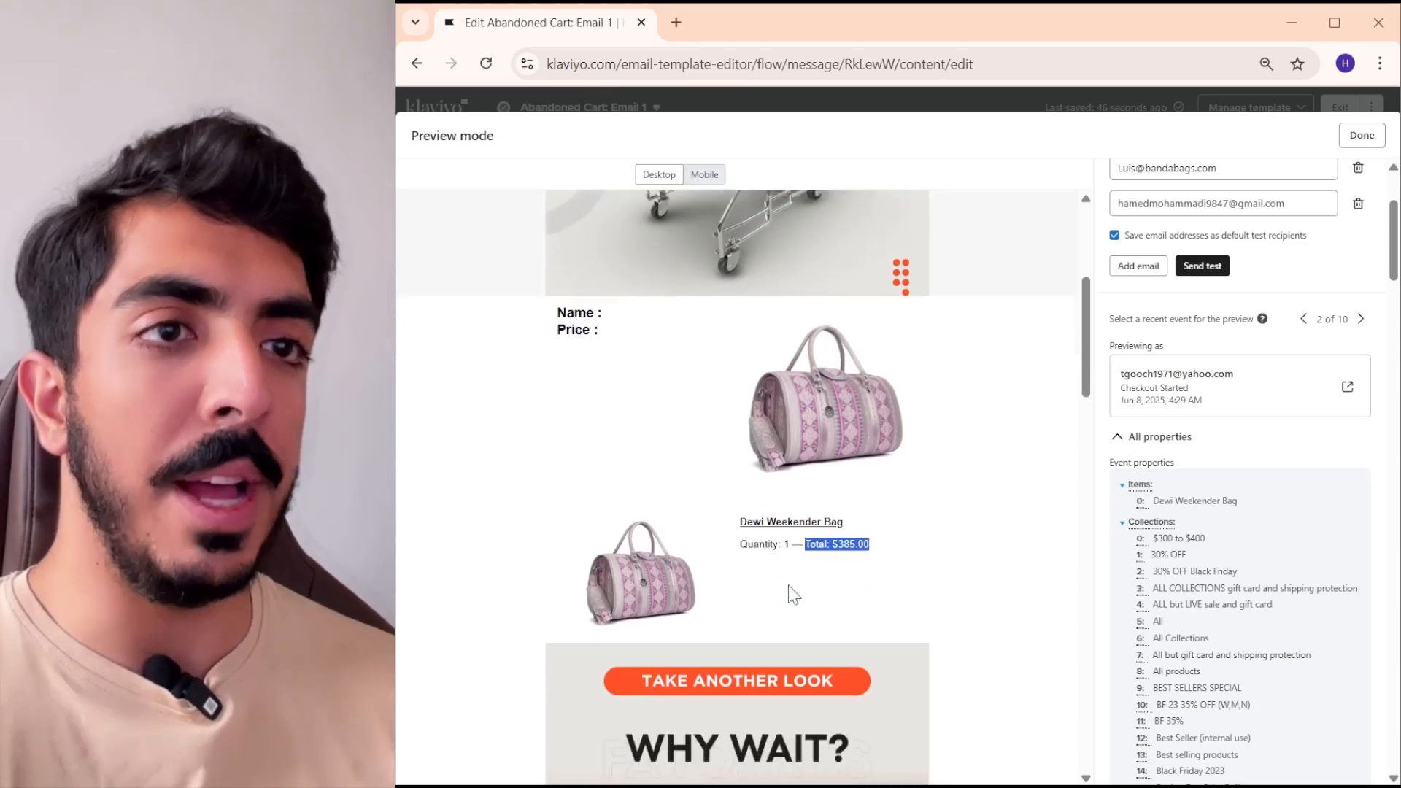
click(878, 567)
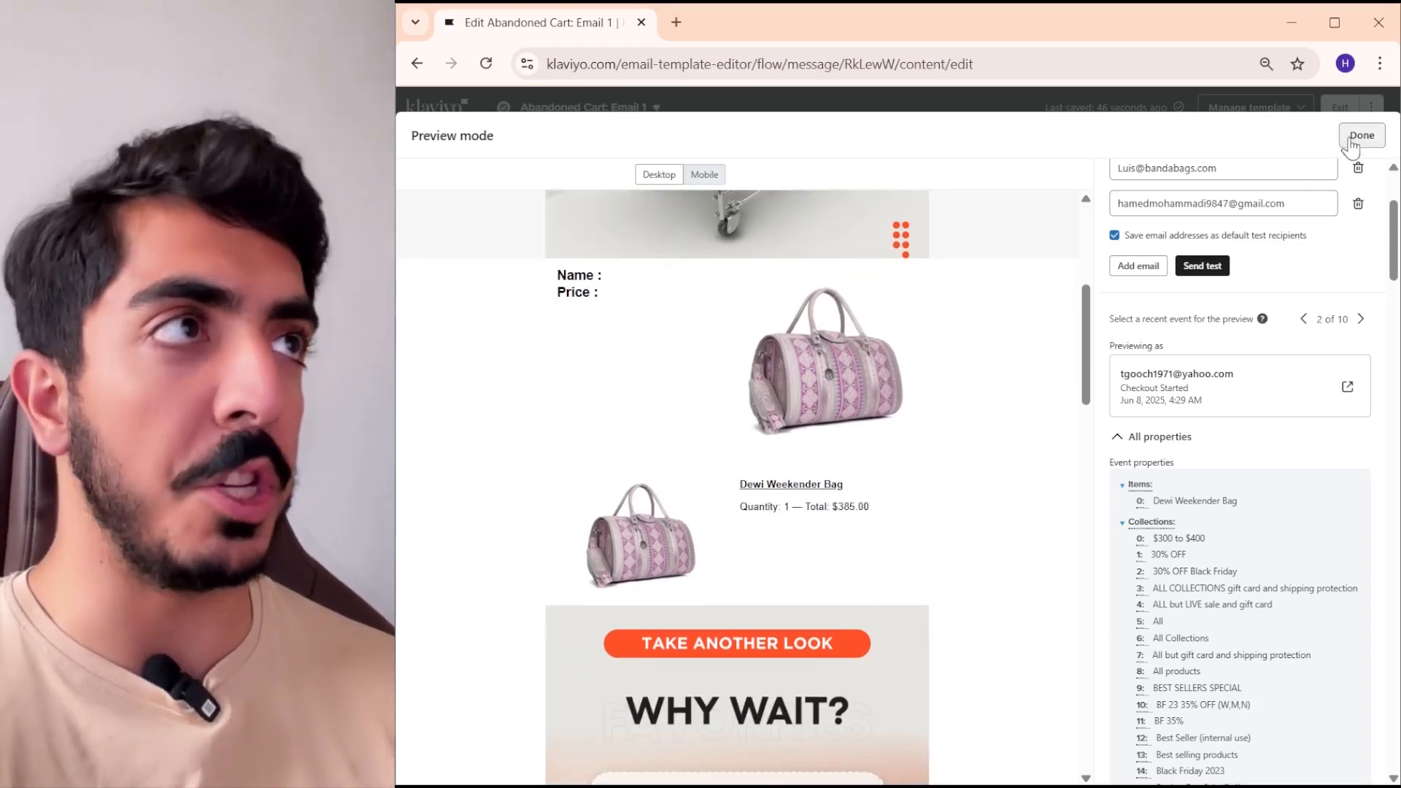
click(1362, 135)
- Preview the email again and copy the variable of the first entry under Items in the event properties, then return to the editor
click(913, 454)
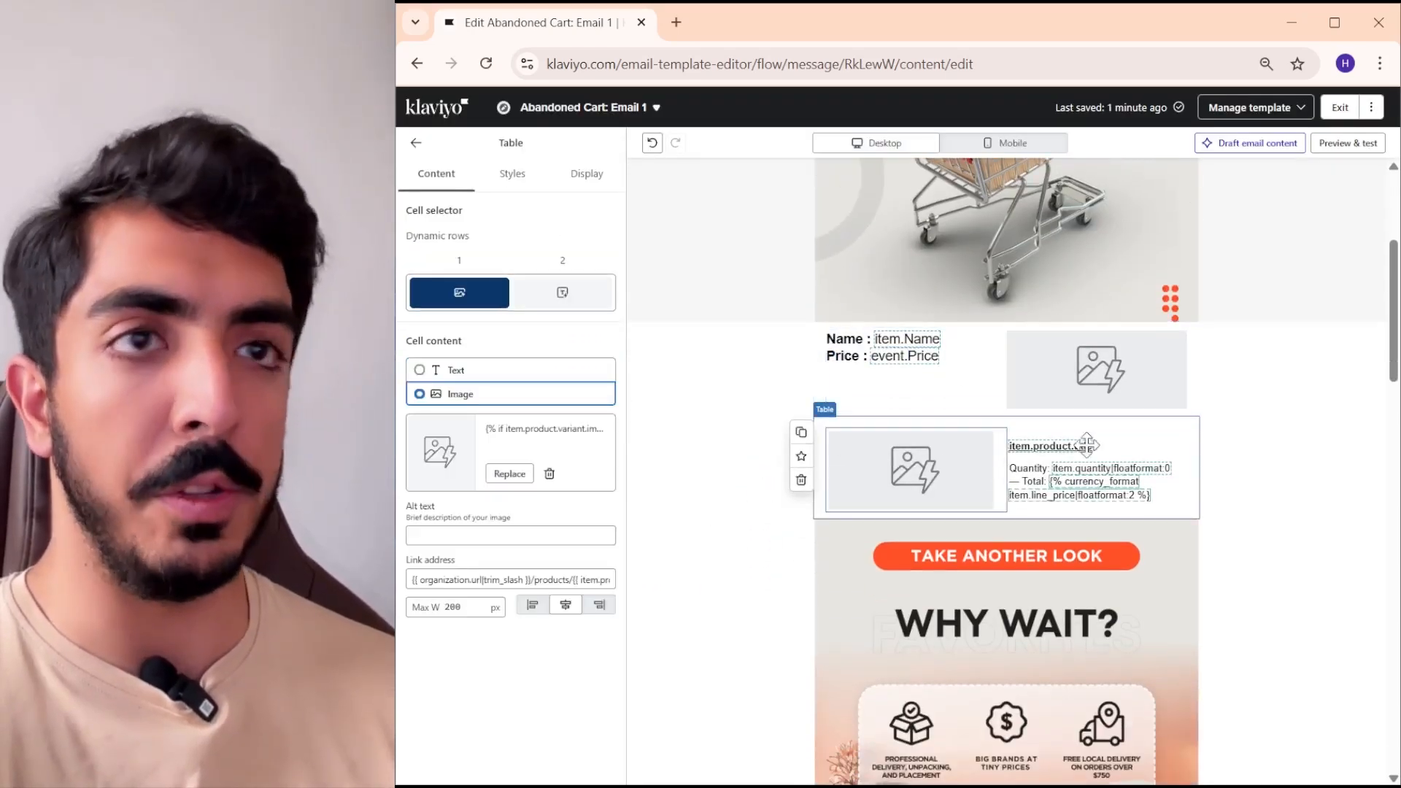
click(1350, 143)
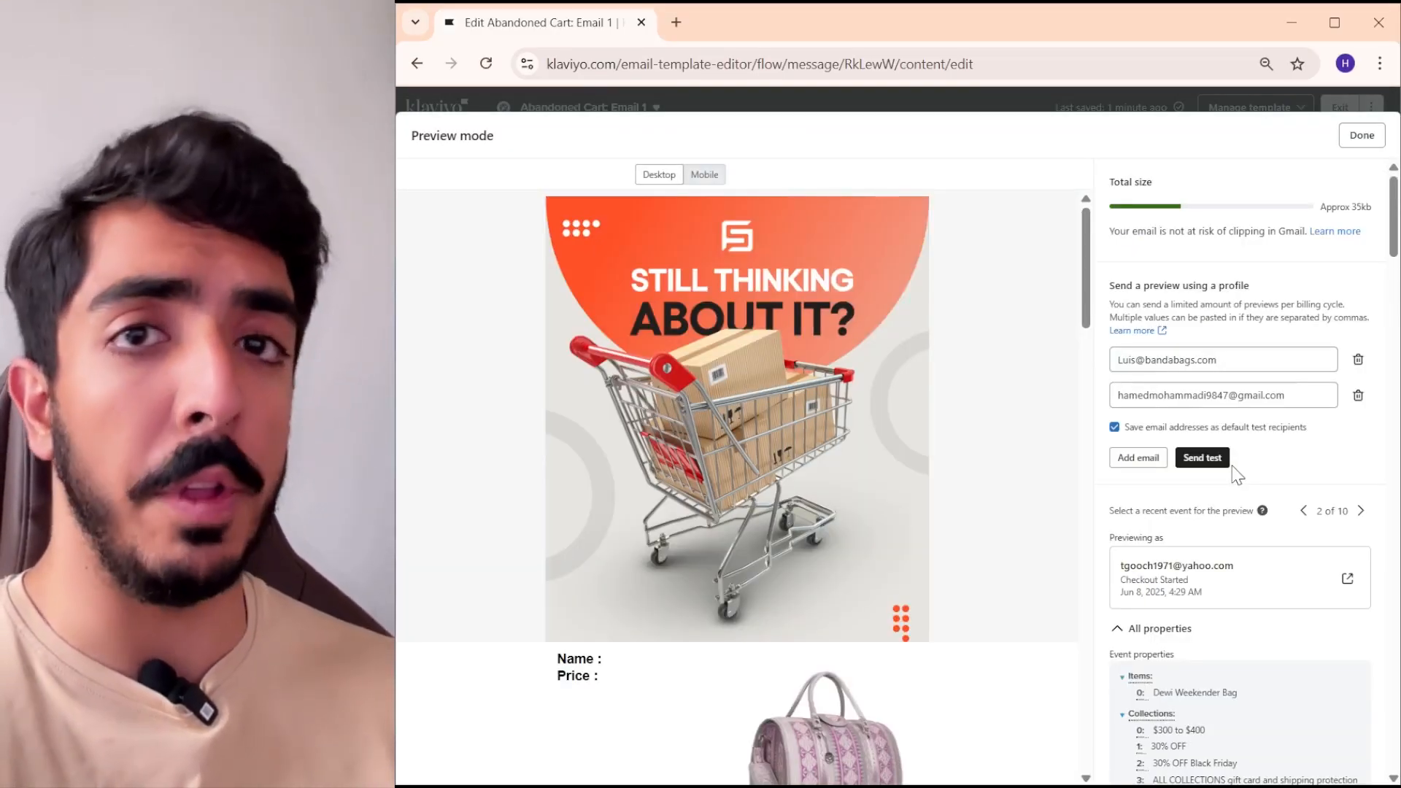
scroll(1245, 563, down, 3)
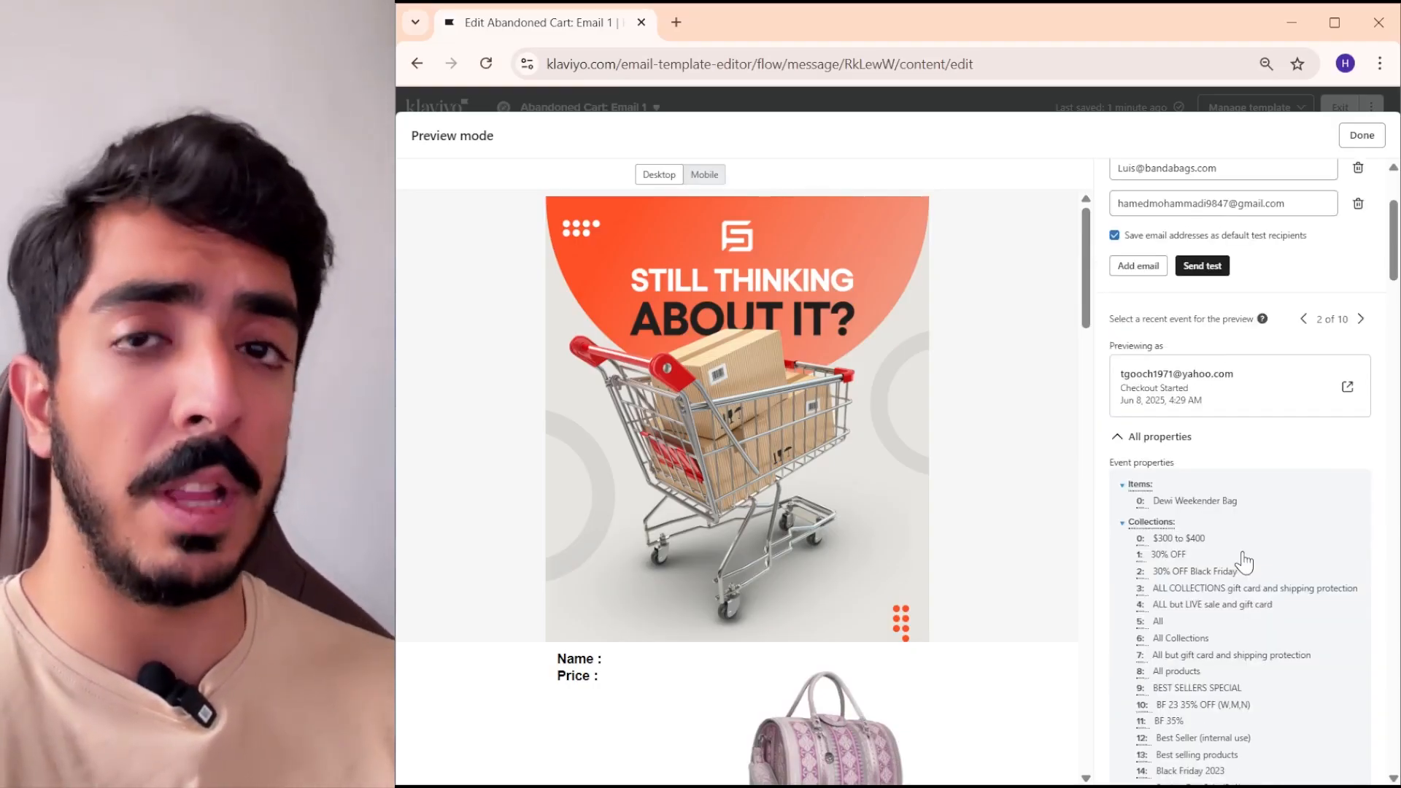
scroll(1249, 556, down, 2)
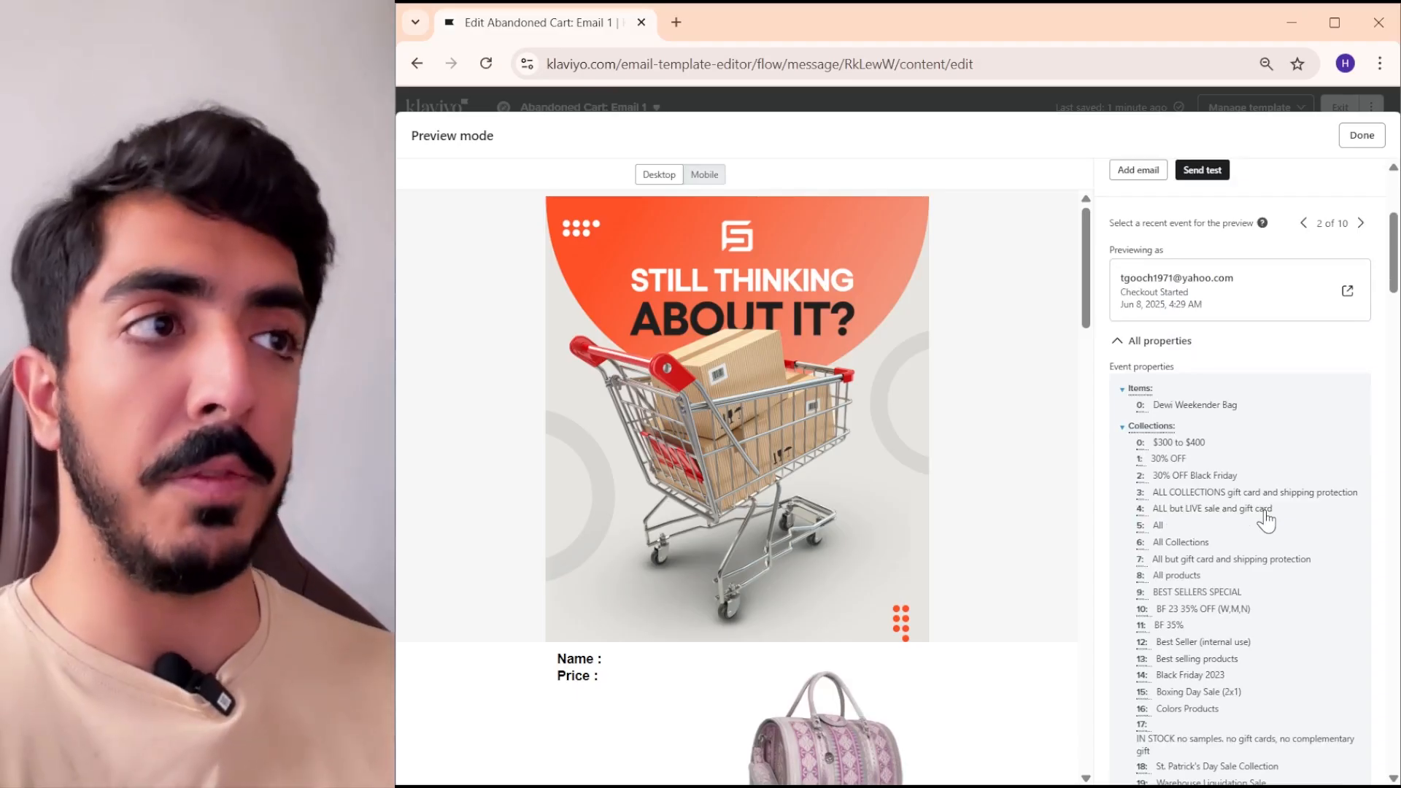
scroll(1265, 520, down, 4)
scroll(1263, 520, up, 5)
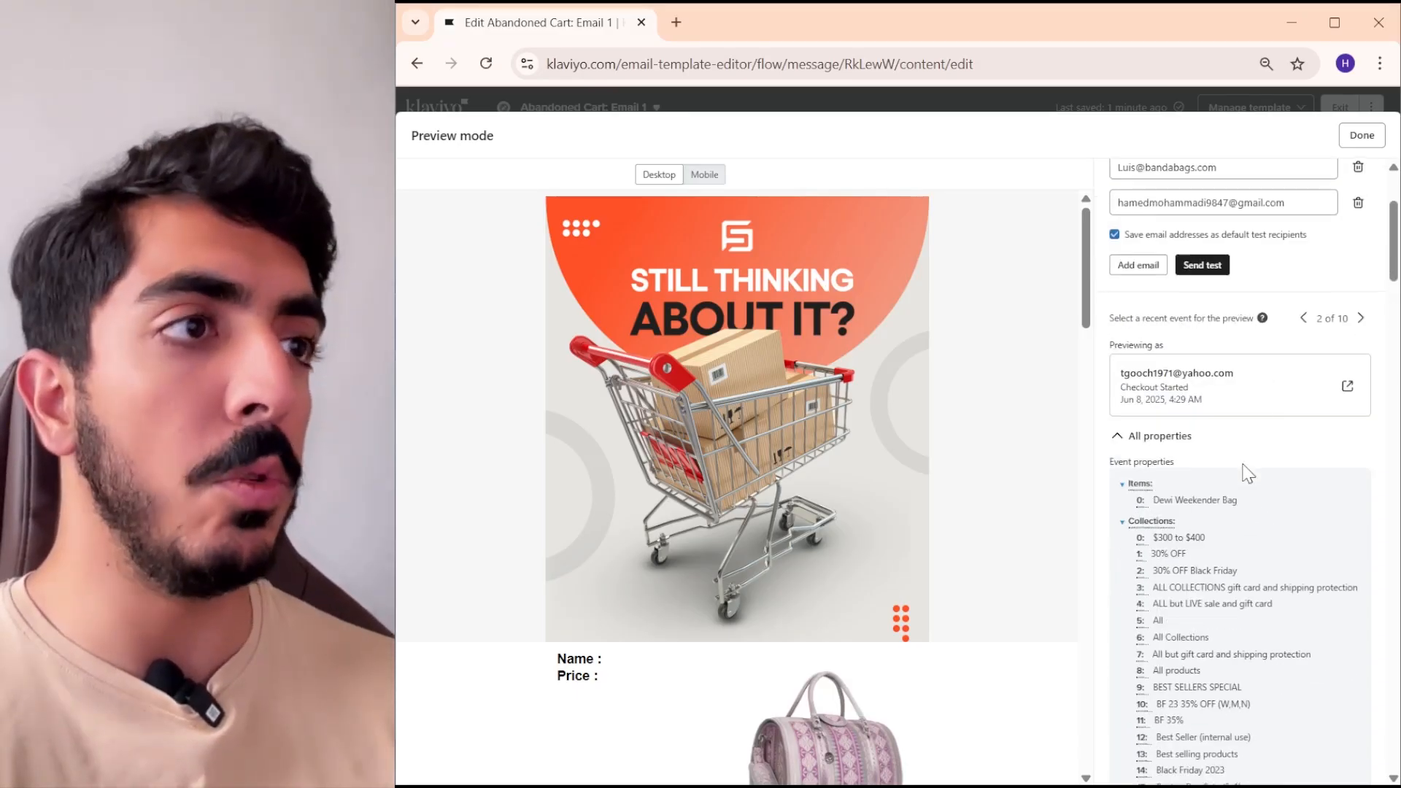
scroll(1213, 454, down, 1)
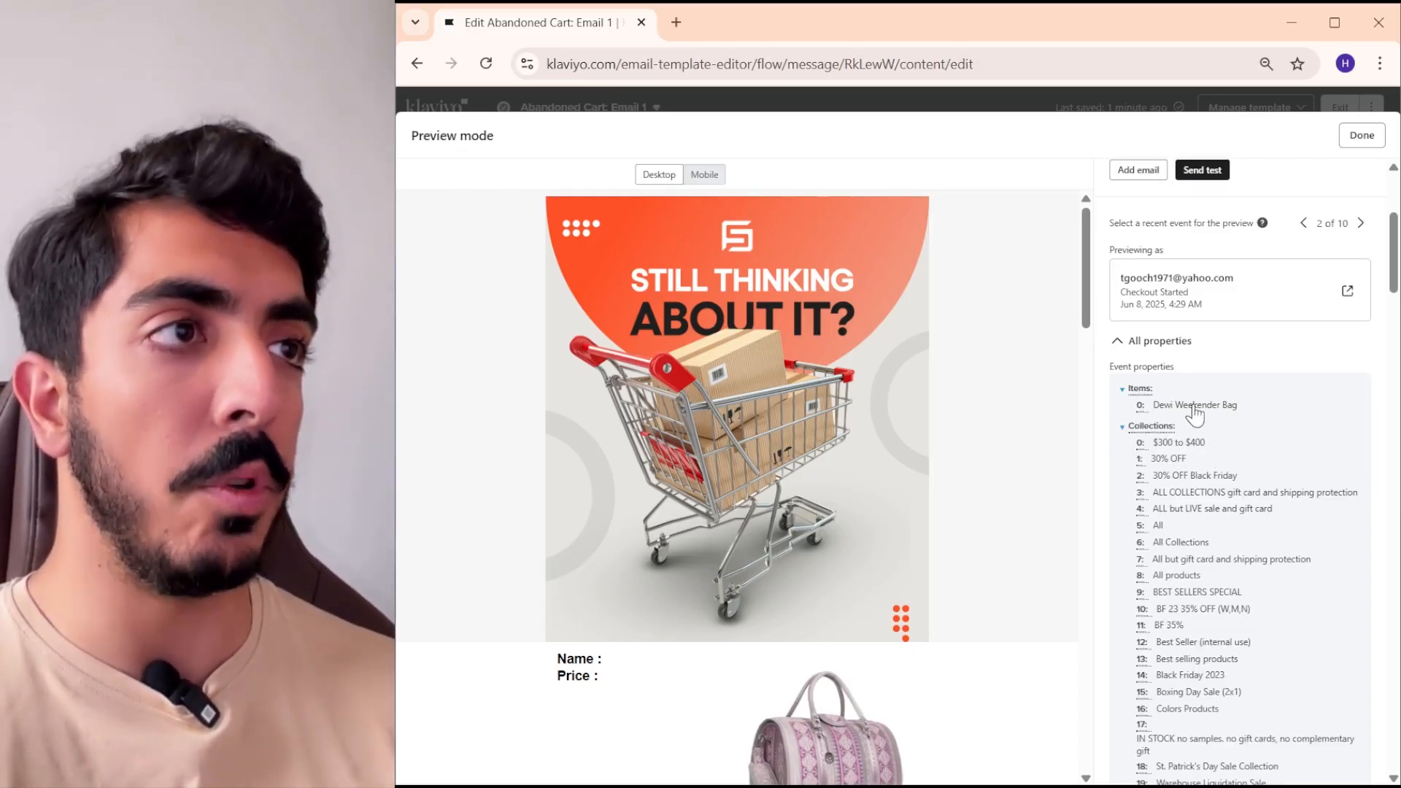
click(1193, 407)
drag(813, 137, 846, 136)
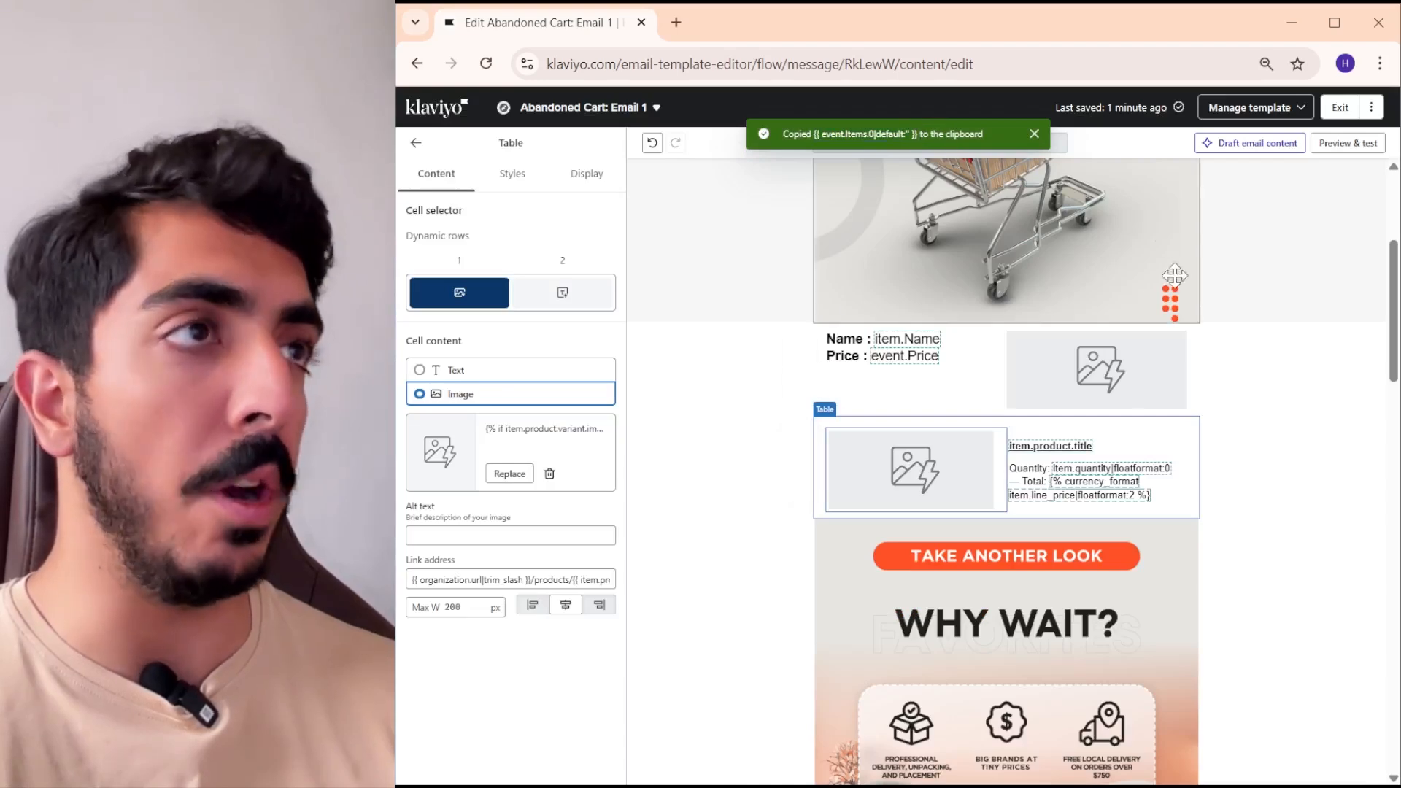
- Replace the {{ item.Name }} variable in the upper product table with the copied {{ event.Items.0|default:'' }} variable
click(965, 368)
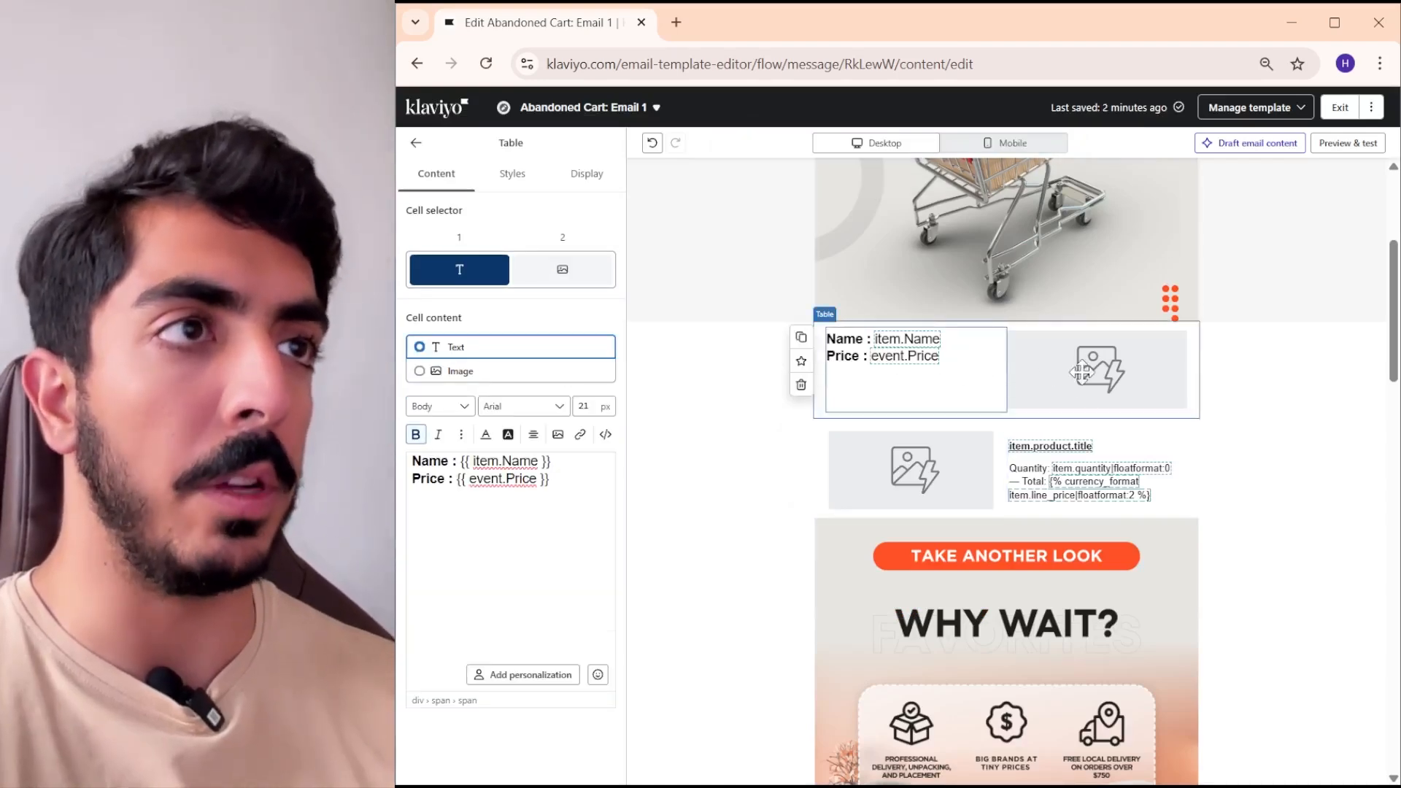
drag(568, 464, 493, 467)
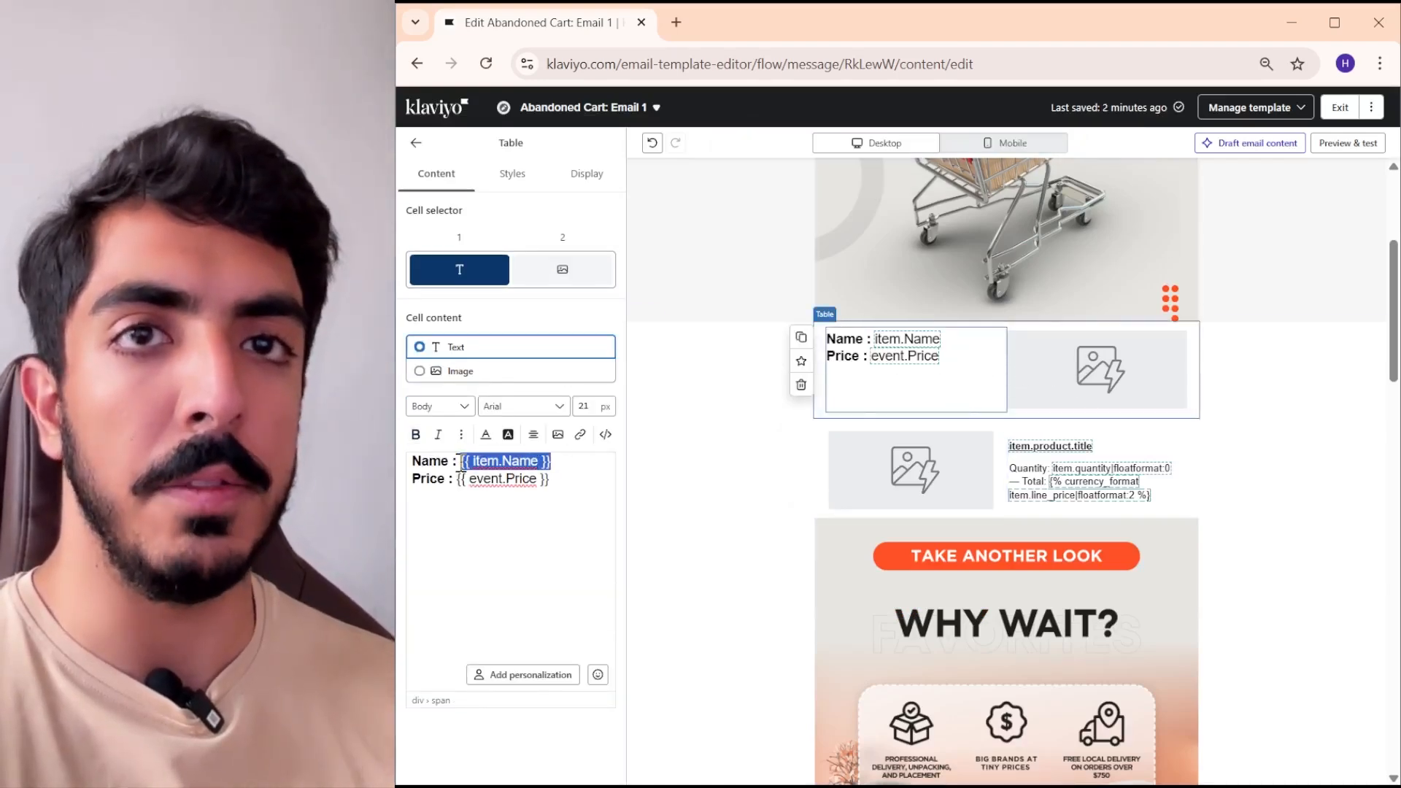
right_click(463, 464)
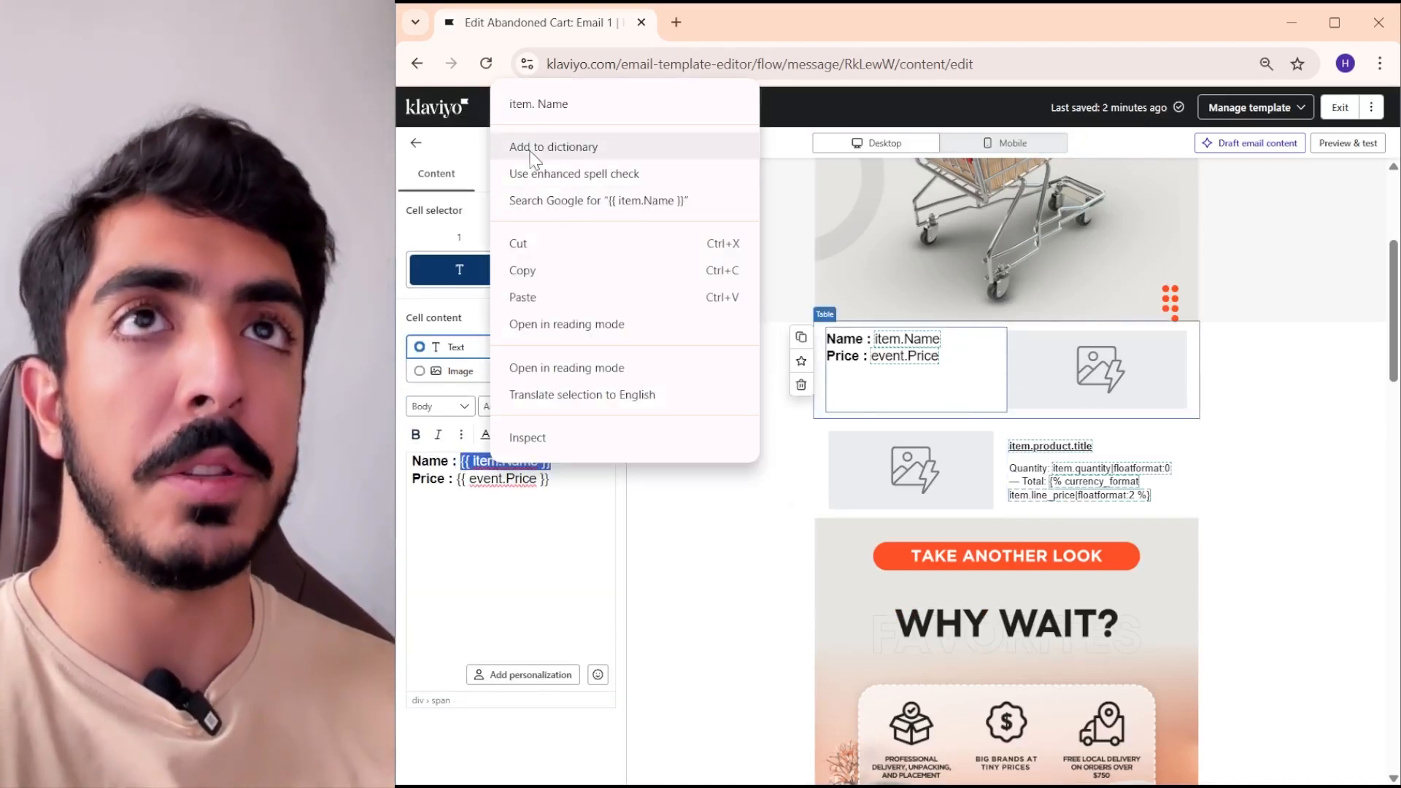
click(577, 294)
click(968, 470)
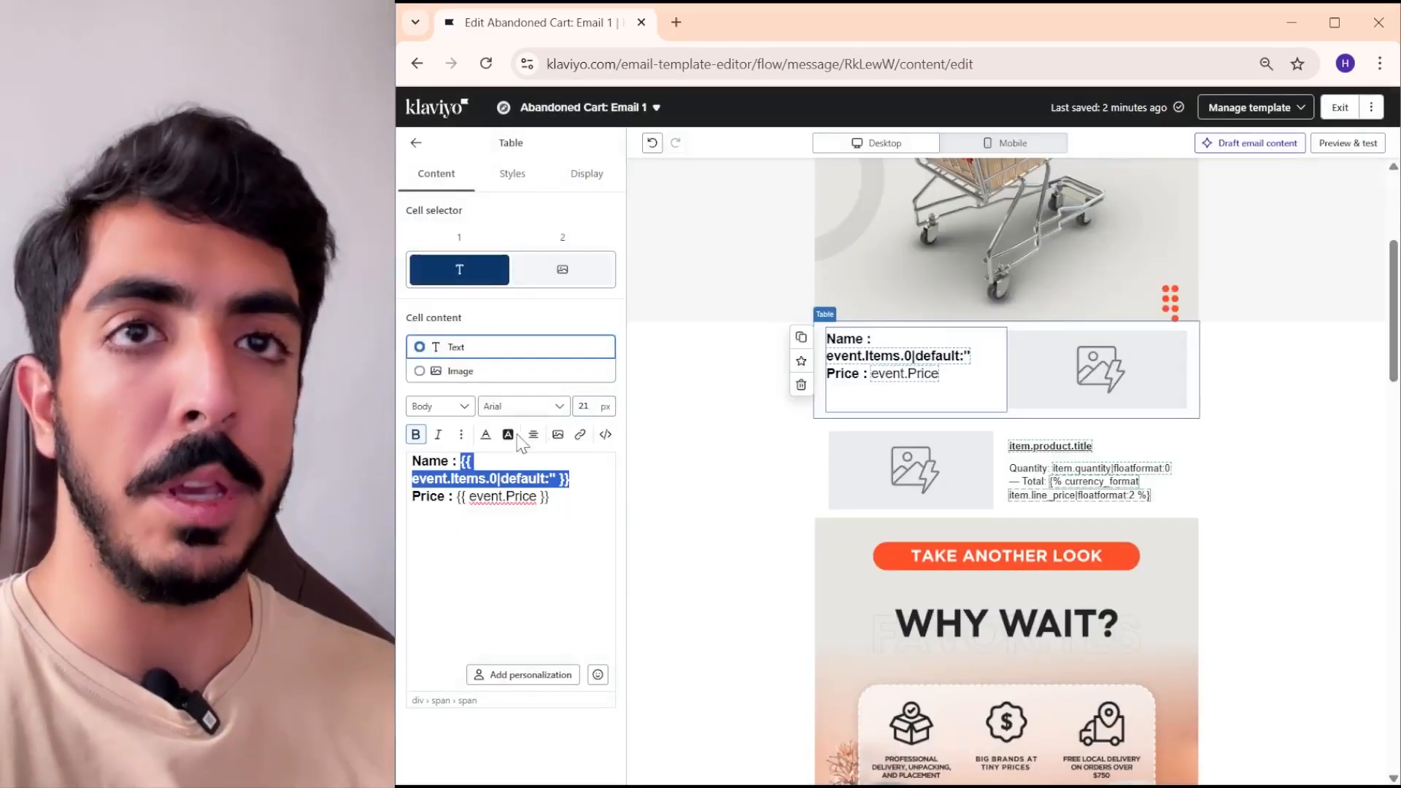
- Remove the bold formatting from the pasted name variable and set its font size to 20 px
click(415, 434)
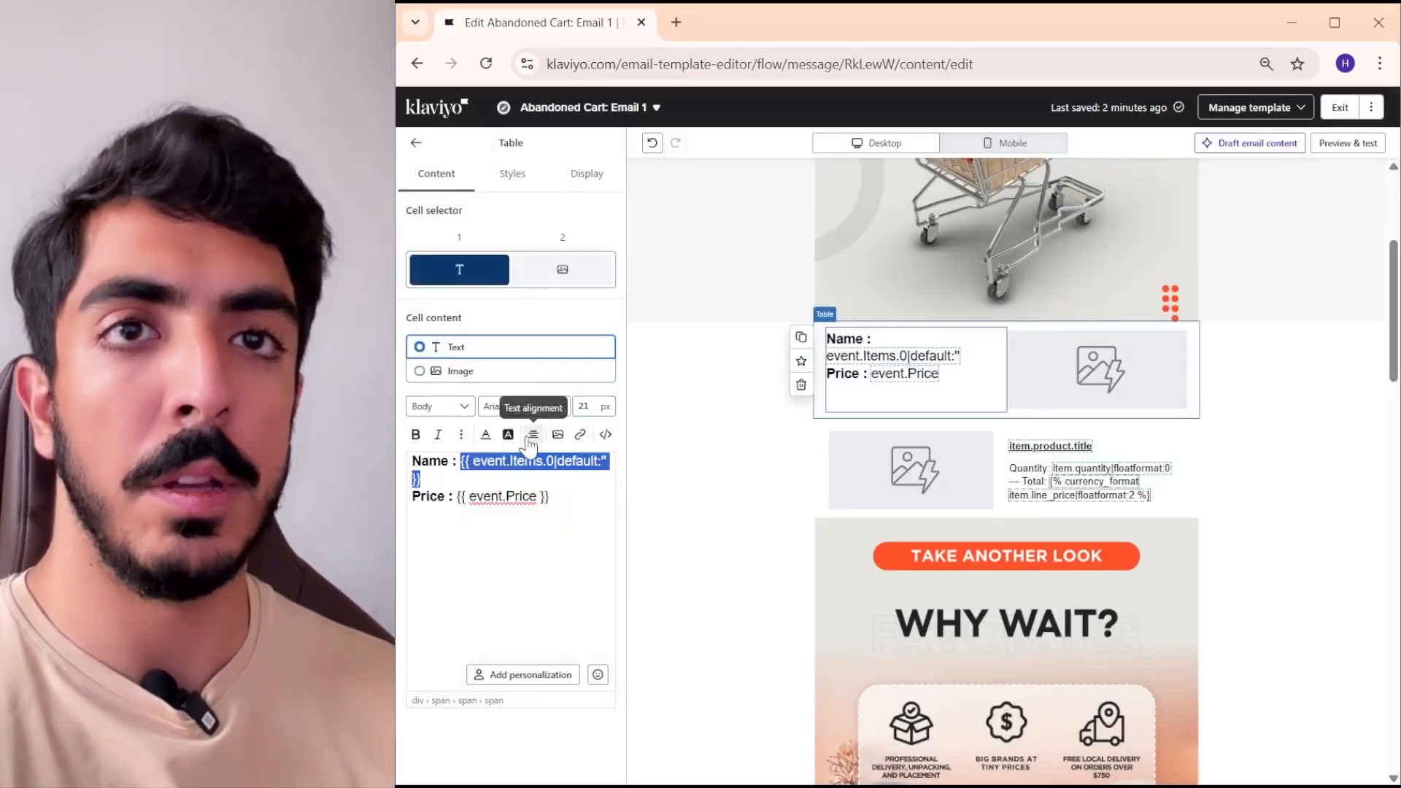
double_click(585, 407)
text(20)
key(Return)
- Preview the email and check the product name in the upper product table
click(1355, 147)
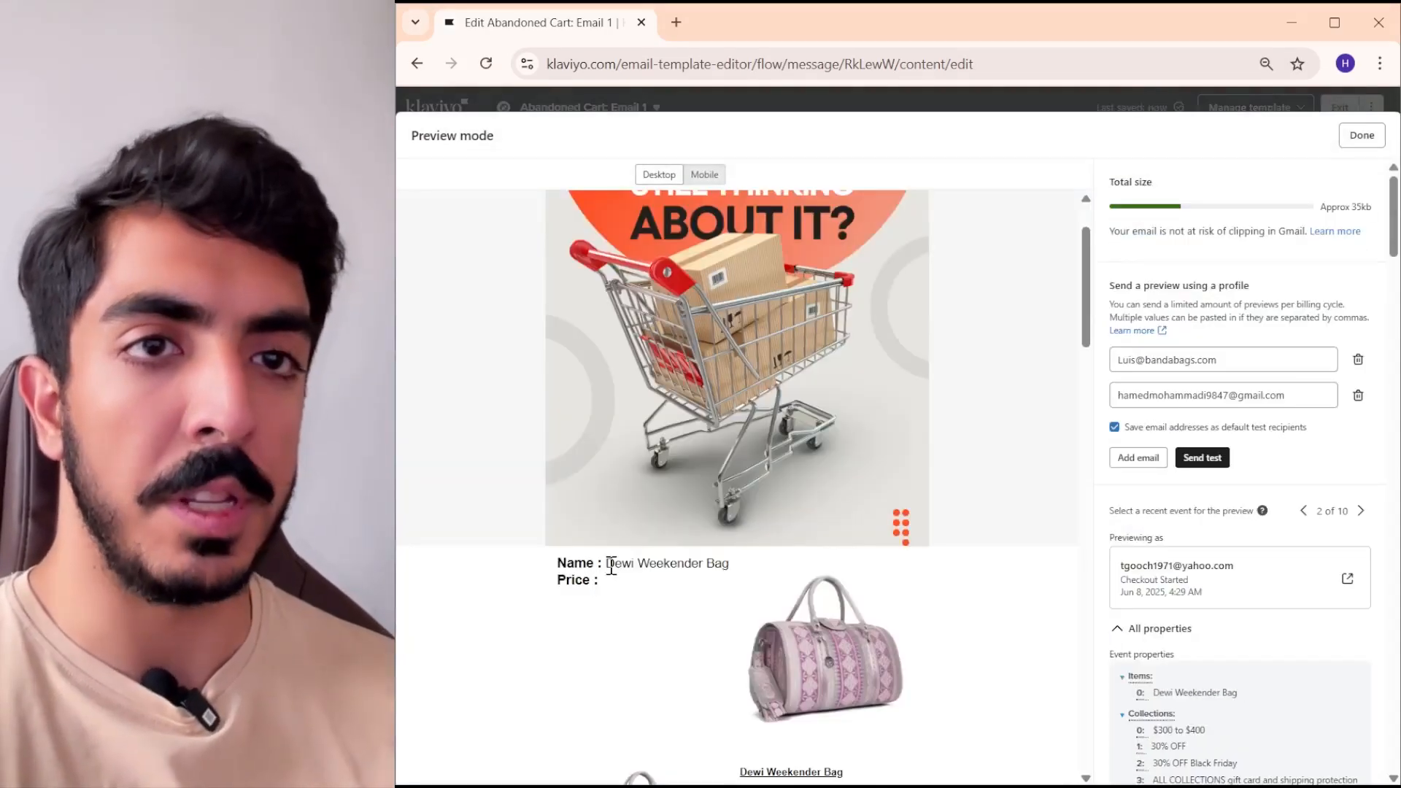
drag(603, 563, 728, 566)
scroll(712, 500, down, 2)
drag(730, 468, 638, 476)
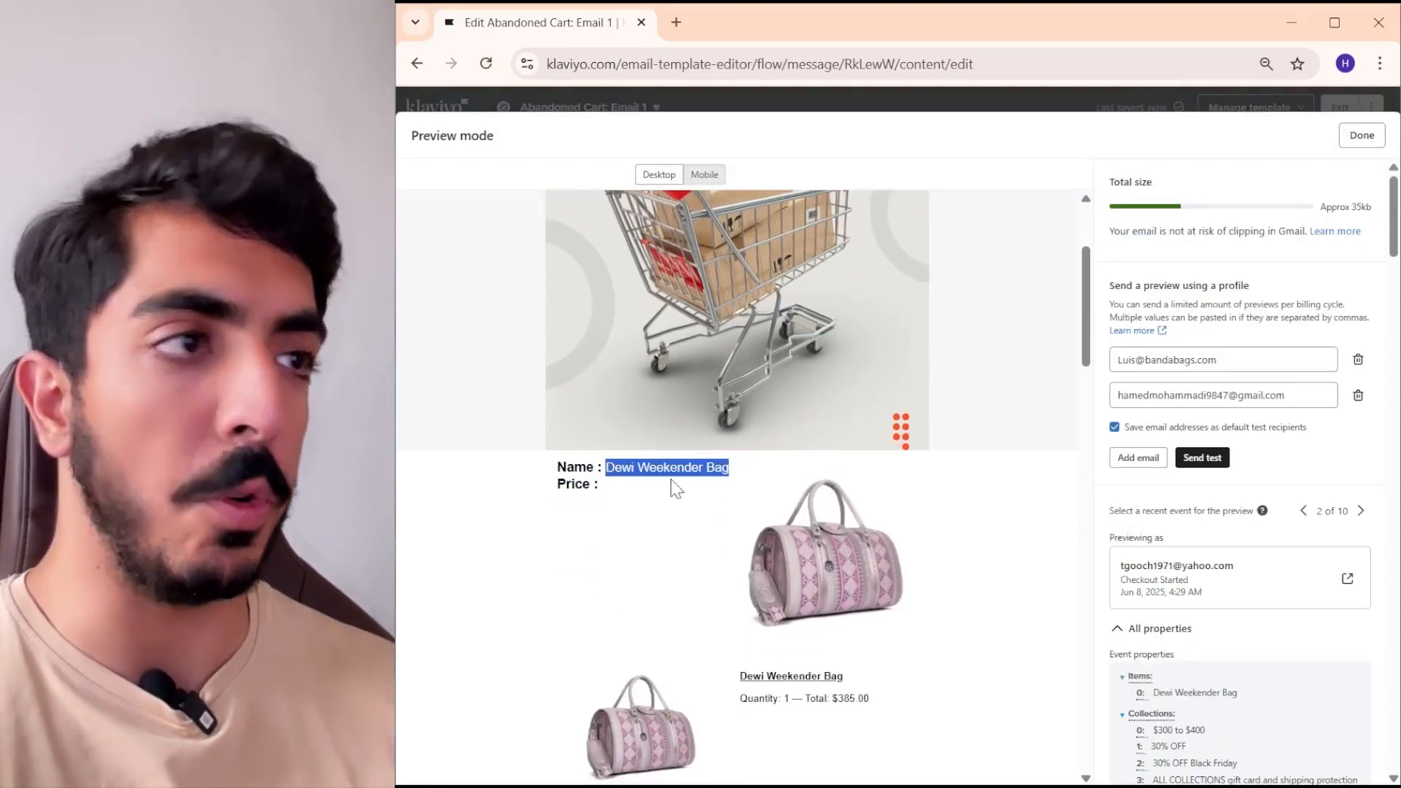
- Copy the price variable of the first line item from the event properties and return to the editor
drag(1282, 473, 1195, 473)
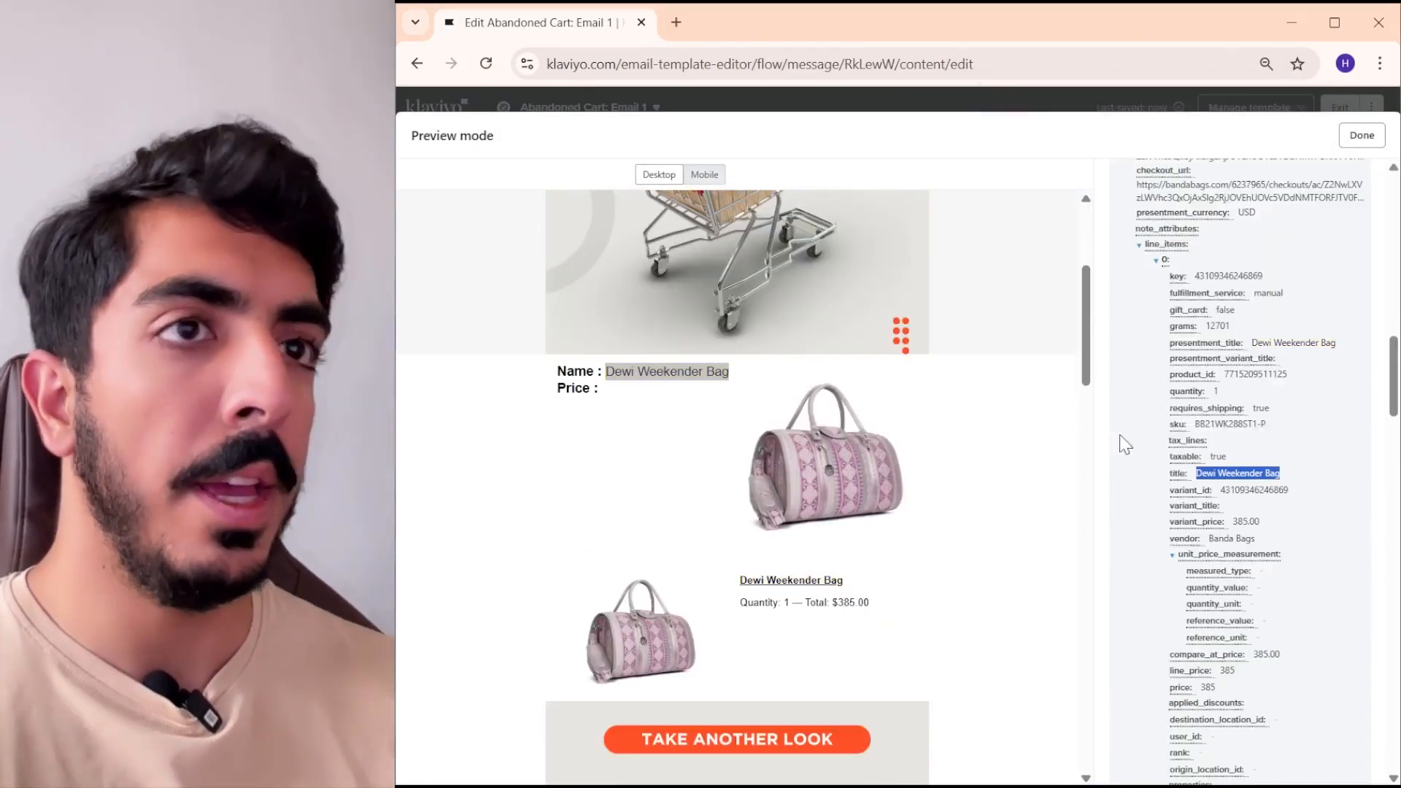
scroll(1161, 442, down, 6)
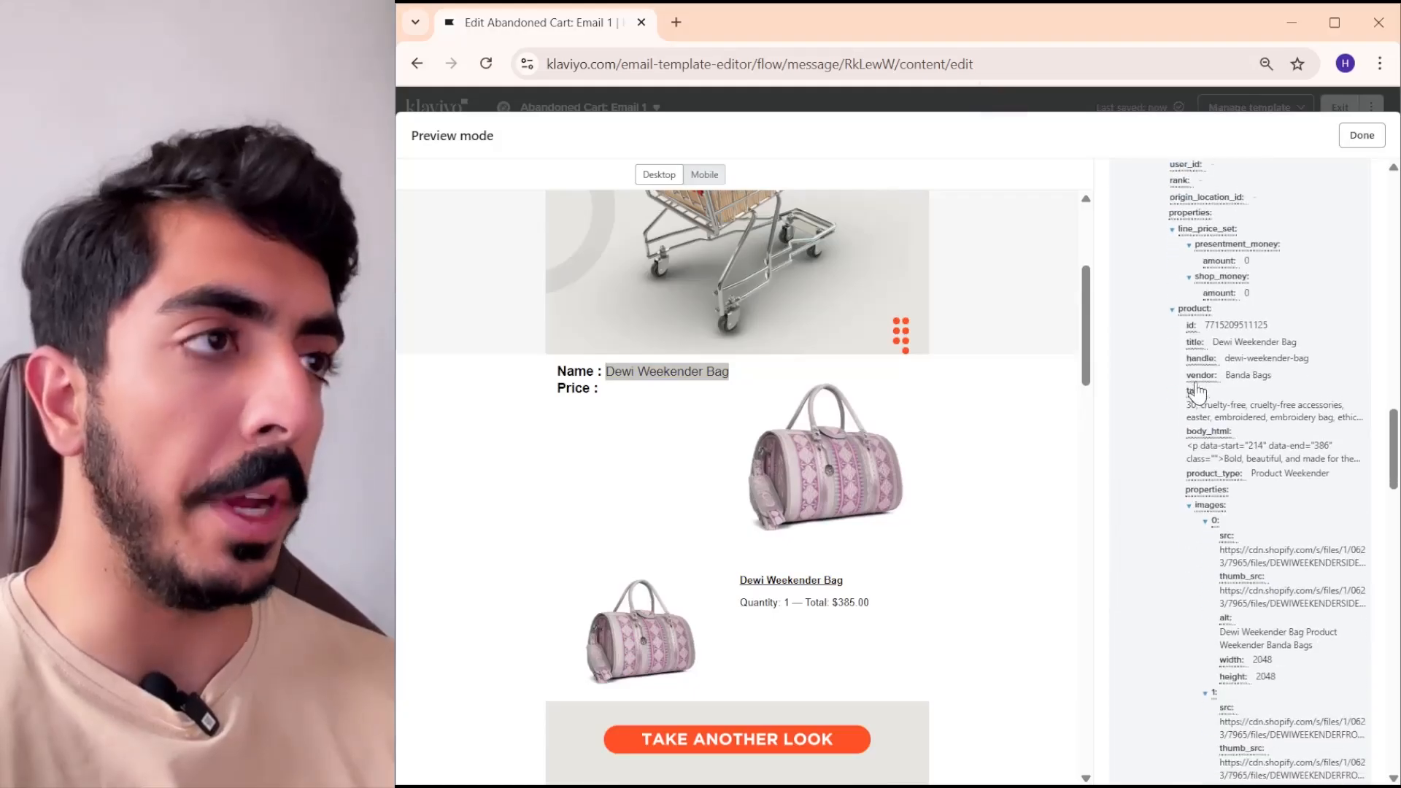
scroll(1200, 394, down, 3)
scroll(1214, 401, up, 4)
scroll(1233, 307, down, 1)
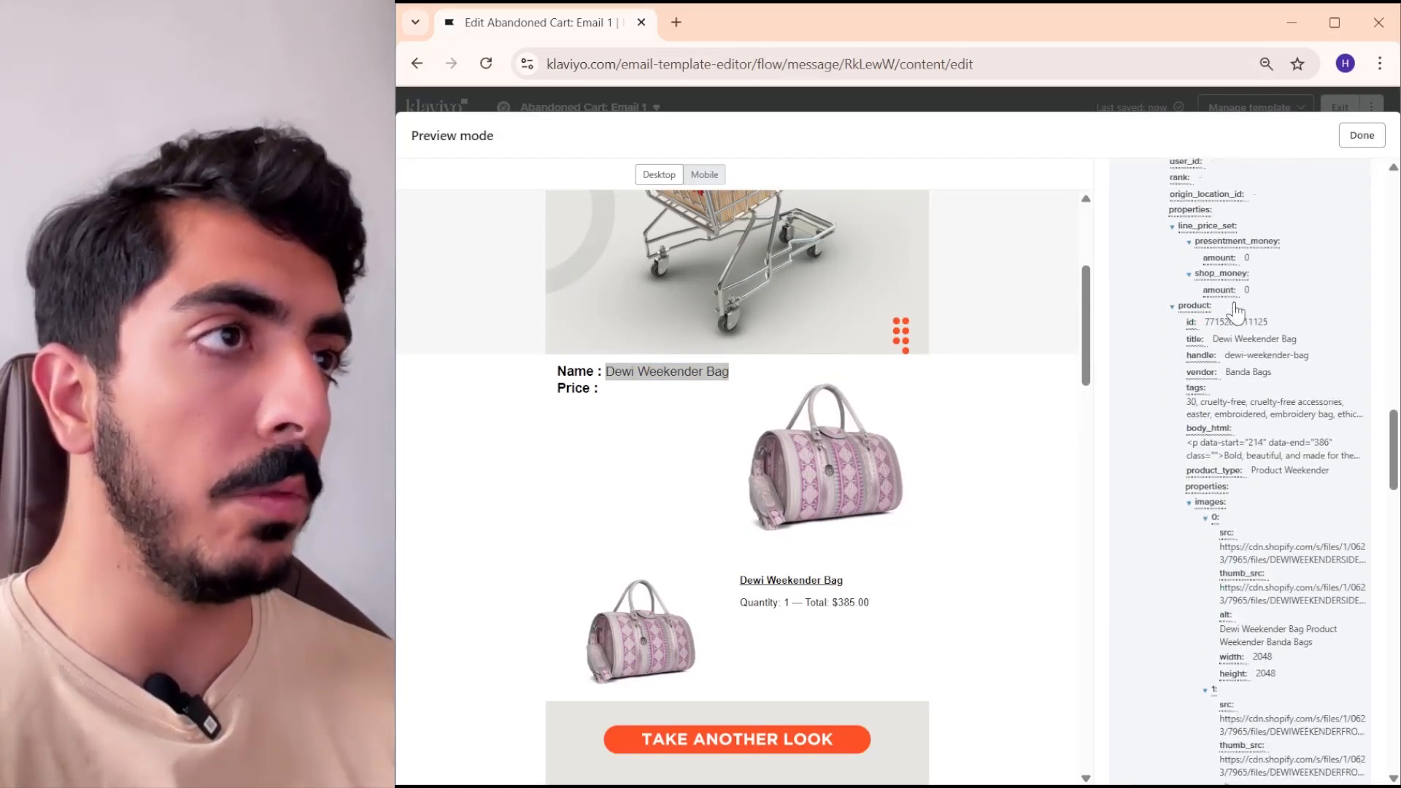
scroll(1235, 310, up, 5)
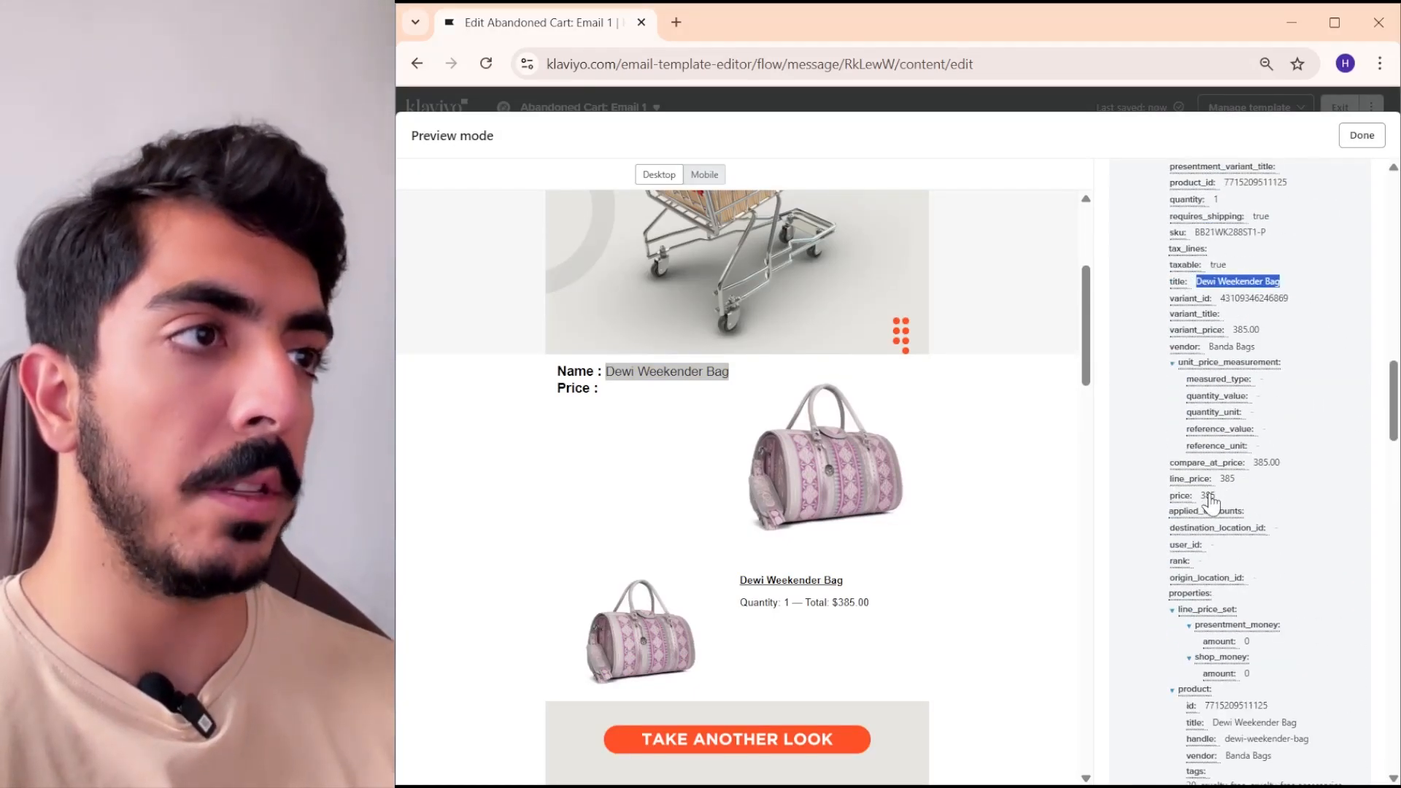
click(1209, 496)
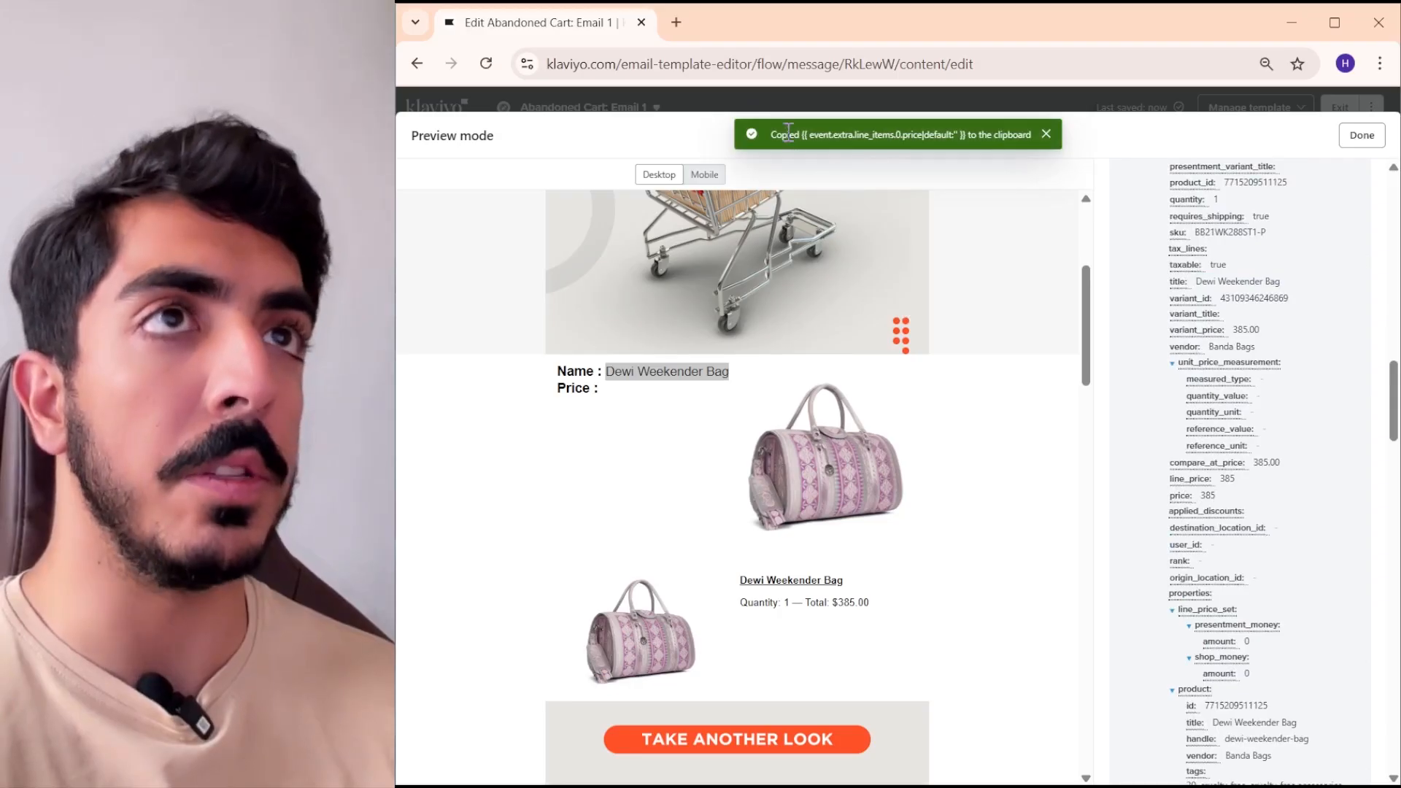
key(Escape)
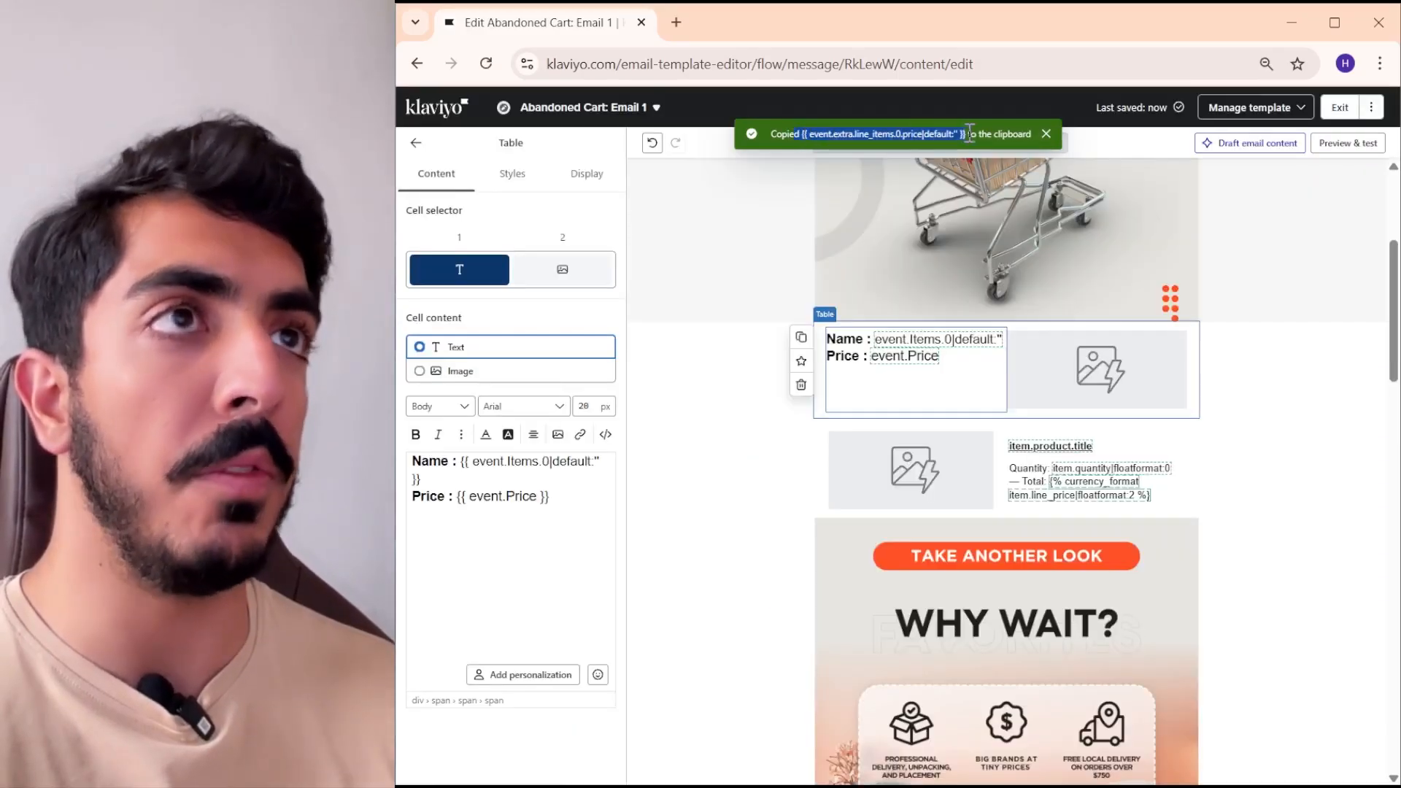
- Replace the {{ event.Price }} variable after the Price label with the copied {{ event.extra.line_items.0.price|default:'' }} variable
click(553, 509)
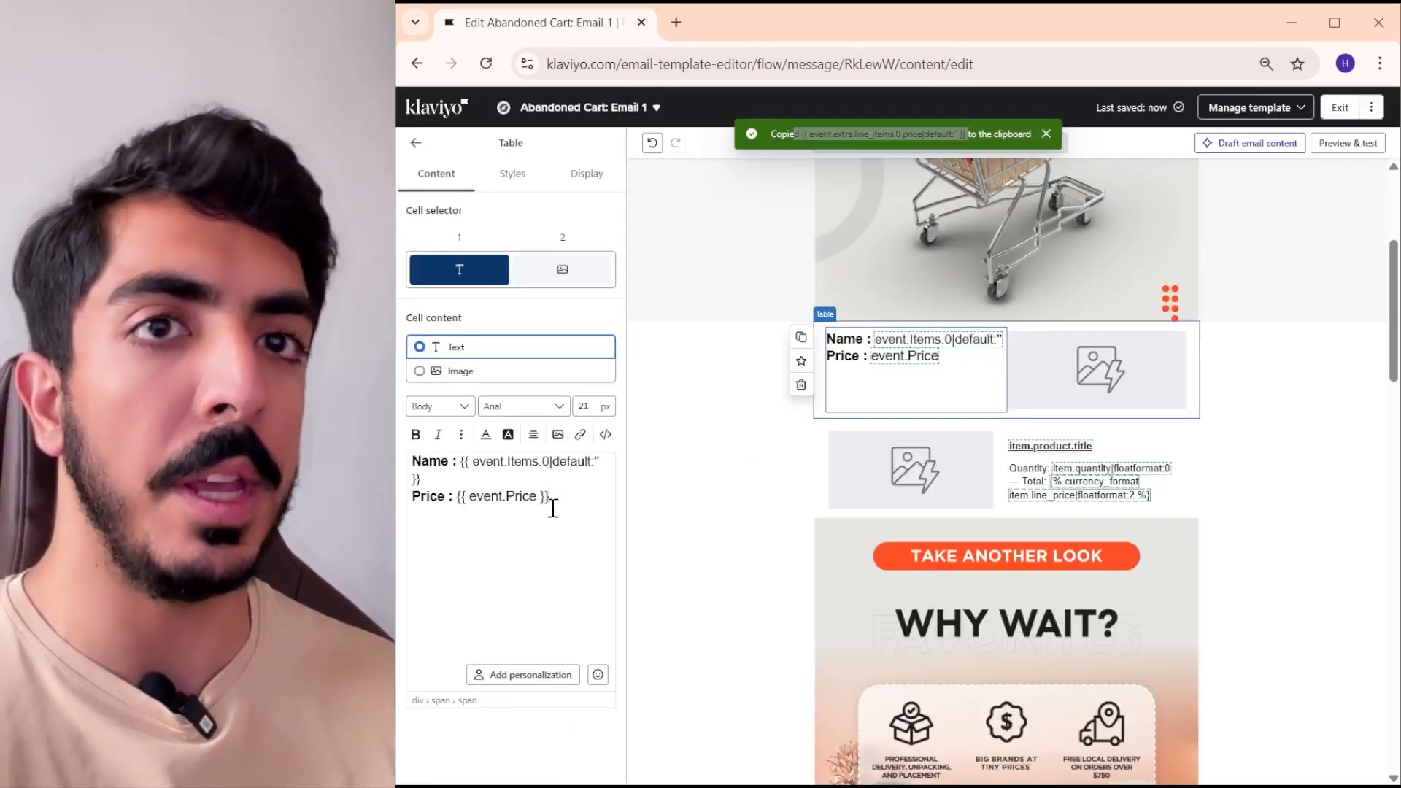
drag(512, 490, 458, 496)
right_click(540, 495)
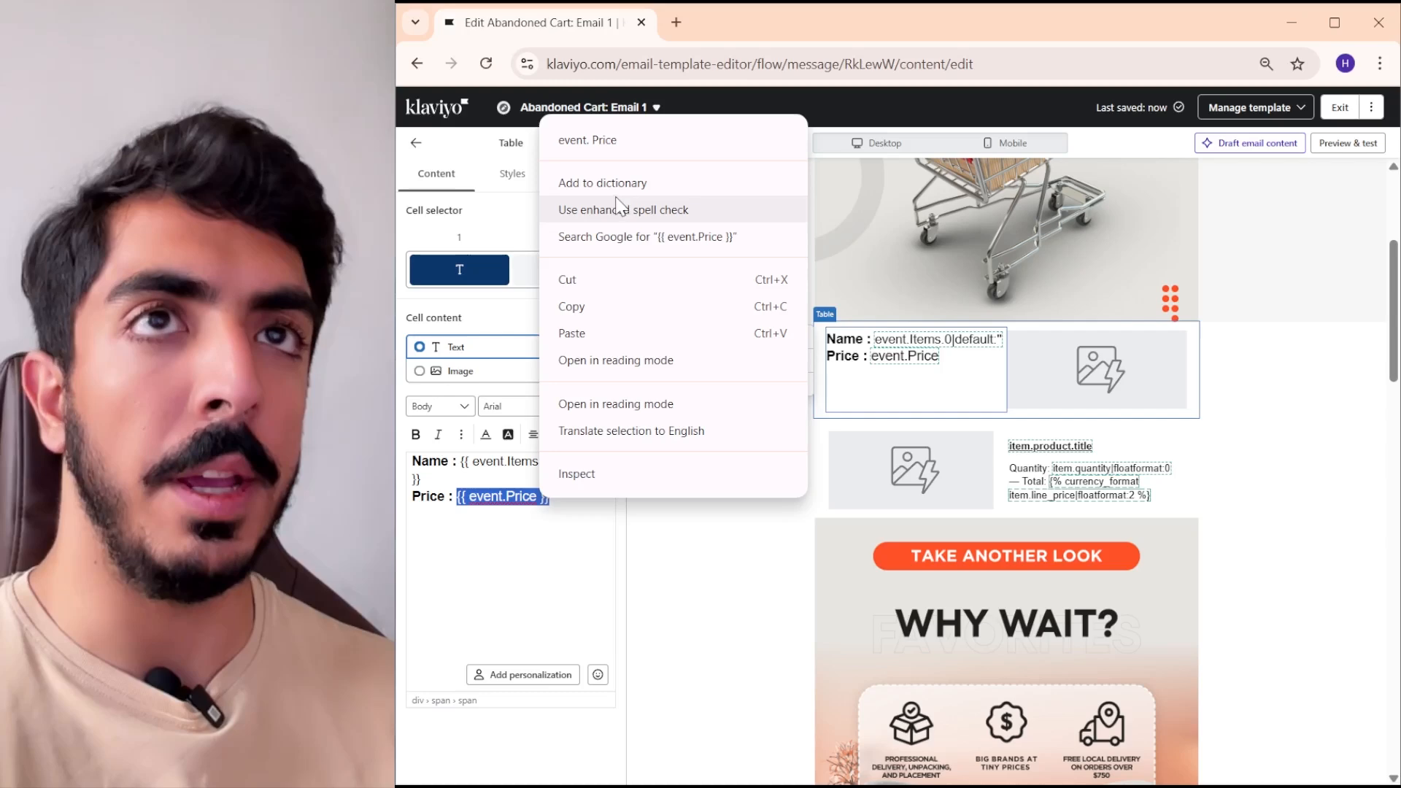
click(593, 330)
click(1038, 465)
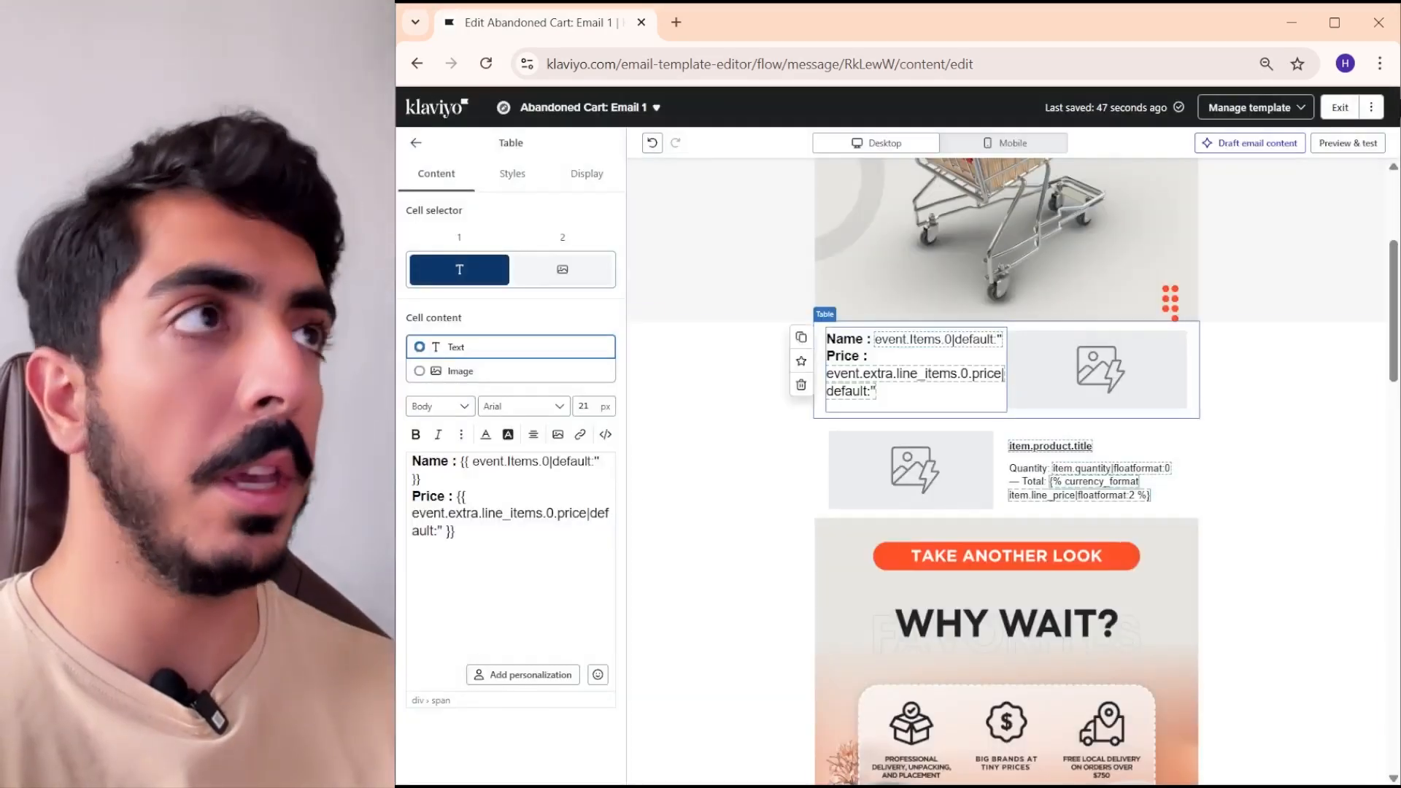
- Preview the email again and check the value shown after the Price label
click(1335, 149)
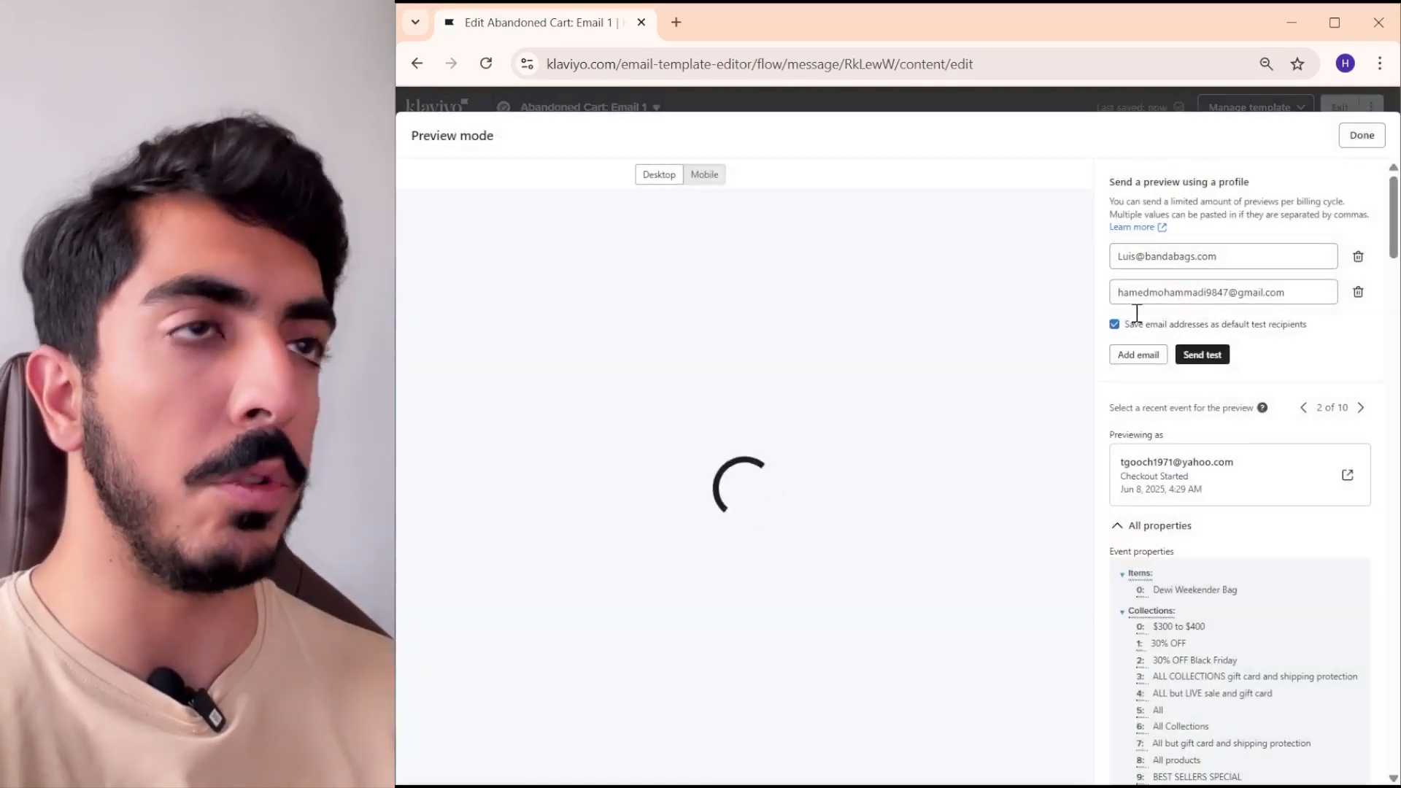
scroll(828, 443, down, 1)
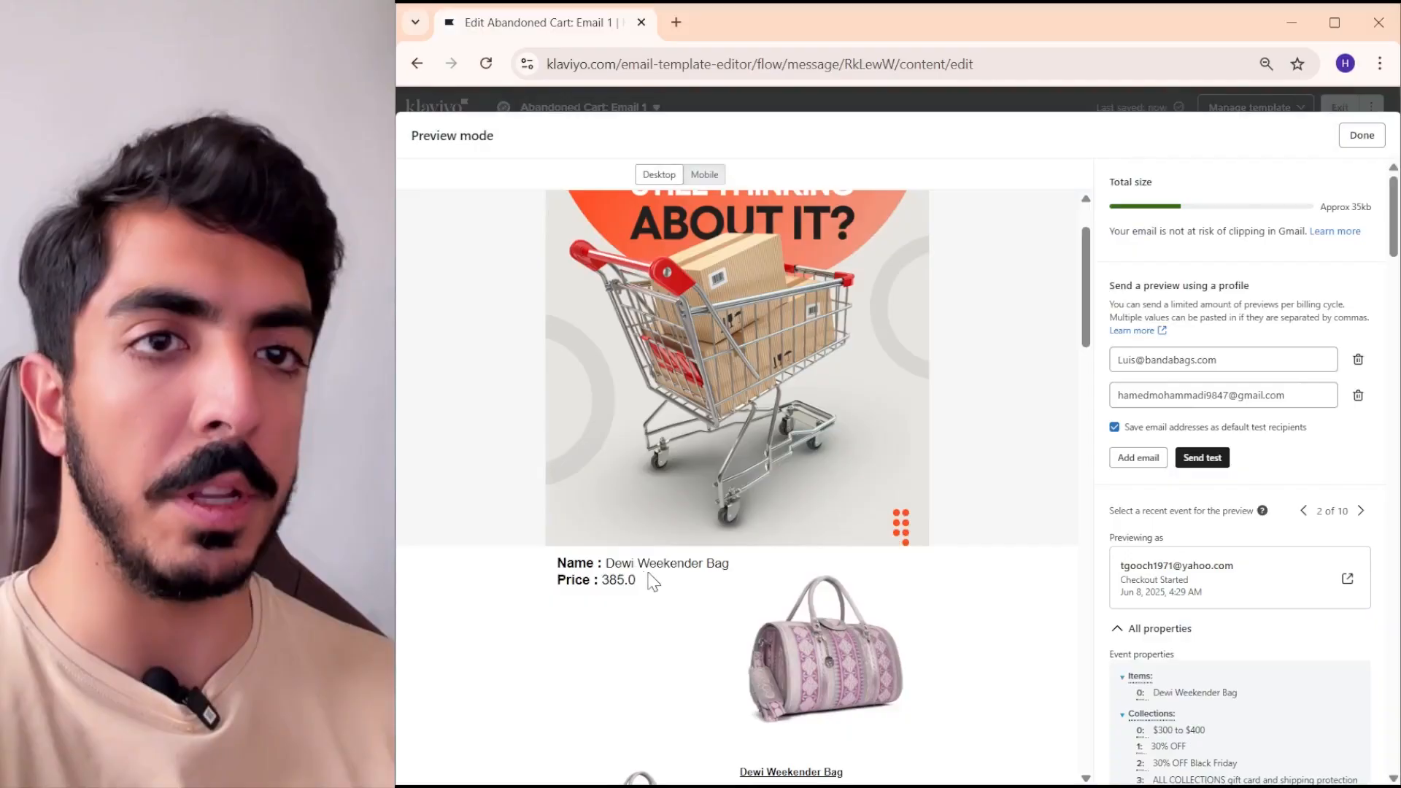
double_click(608, 580)
- Examine the available event and profile properties in the preview, and copy the first line item's origin_location_id variable as an example
scroll(1241, 382, down, 10)
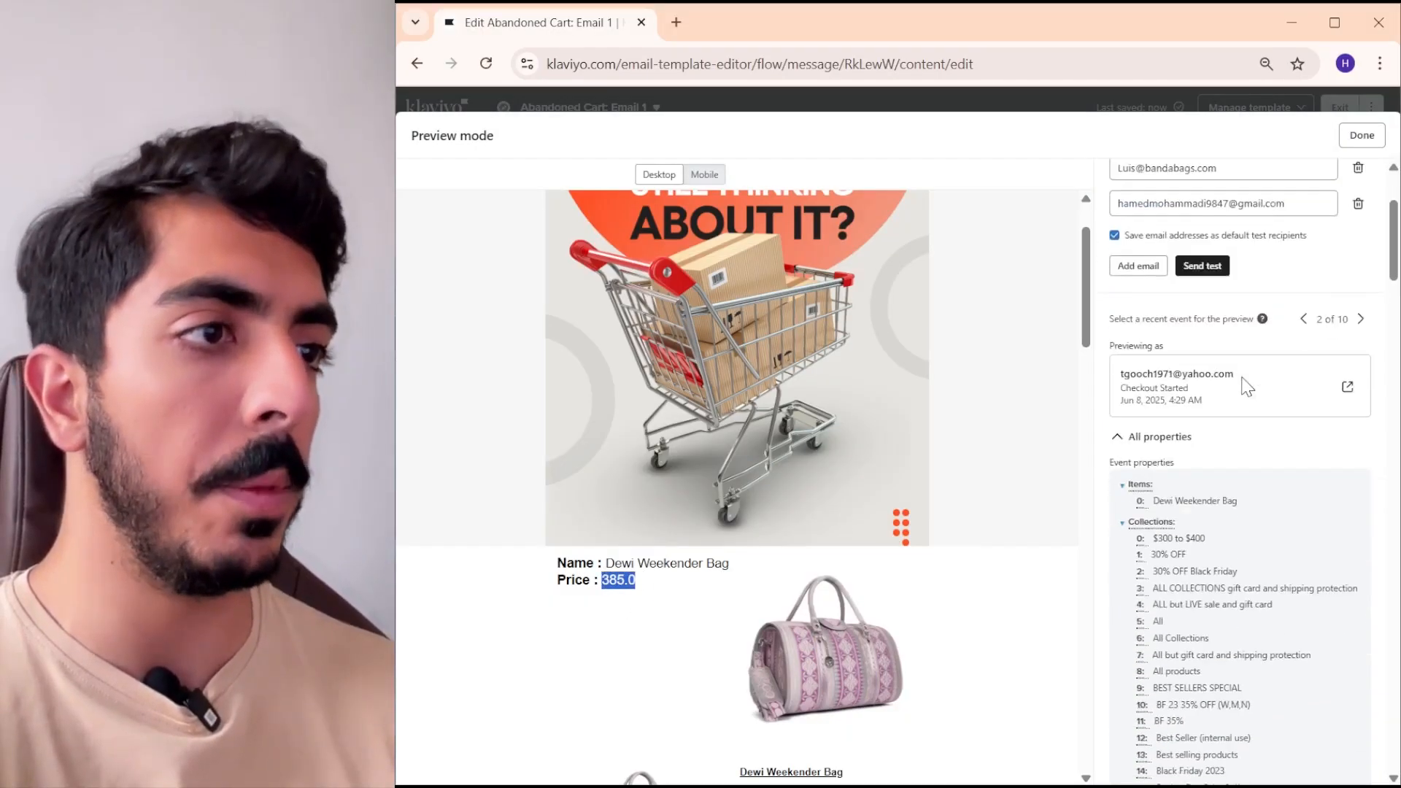
scroll(1234, 424, down, 15)
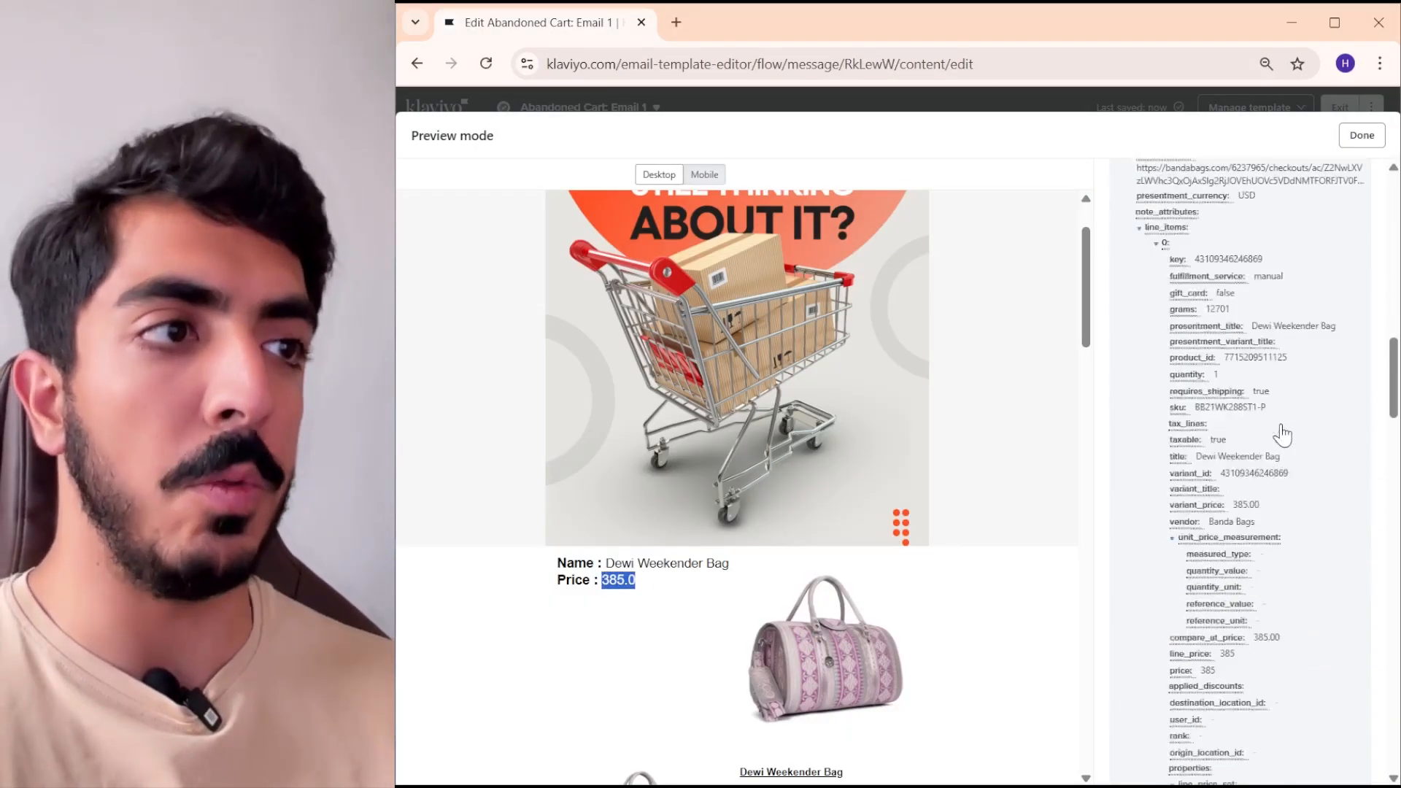
scroll(1255, 446, down, 15)
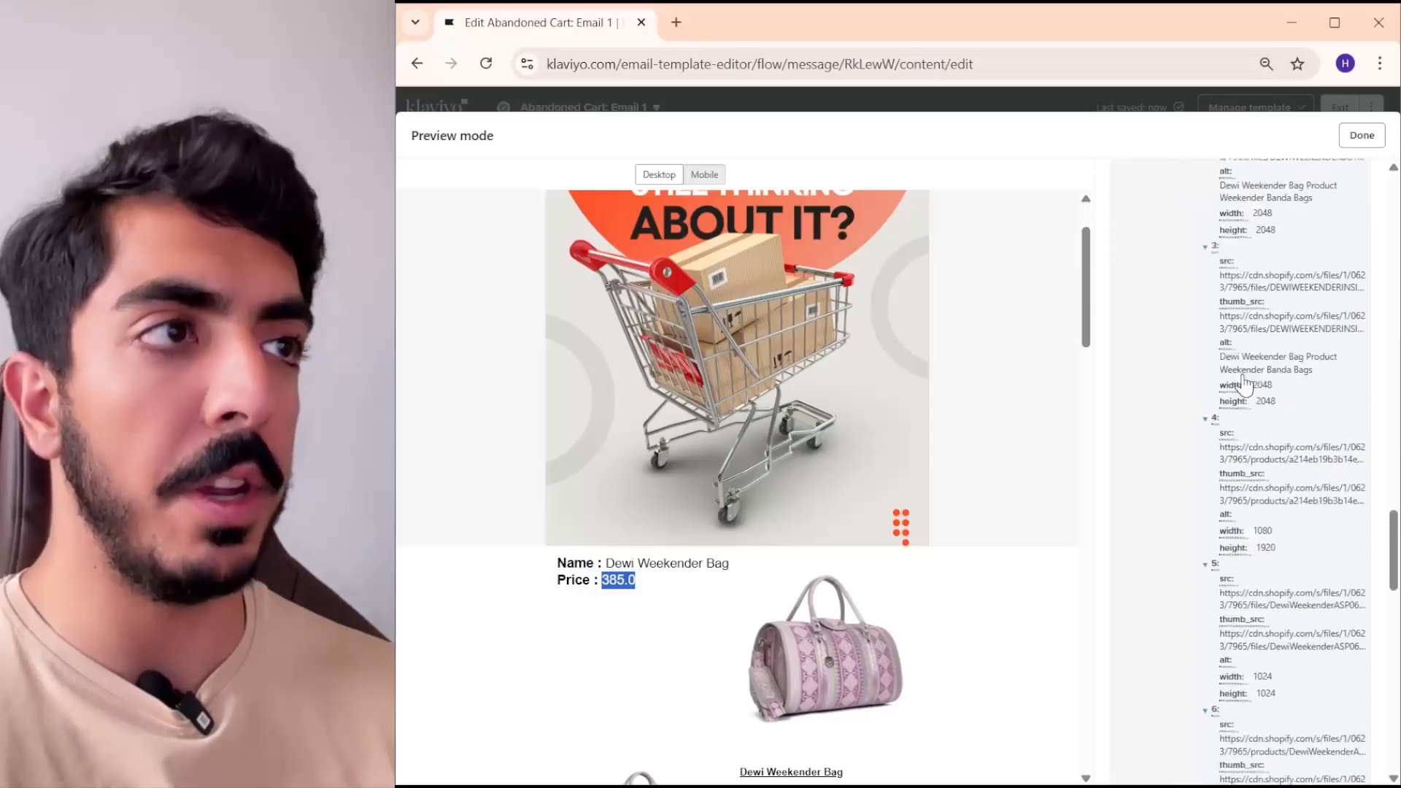
scroll(1250, 446, down, 10)
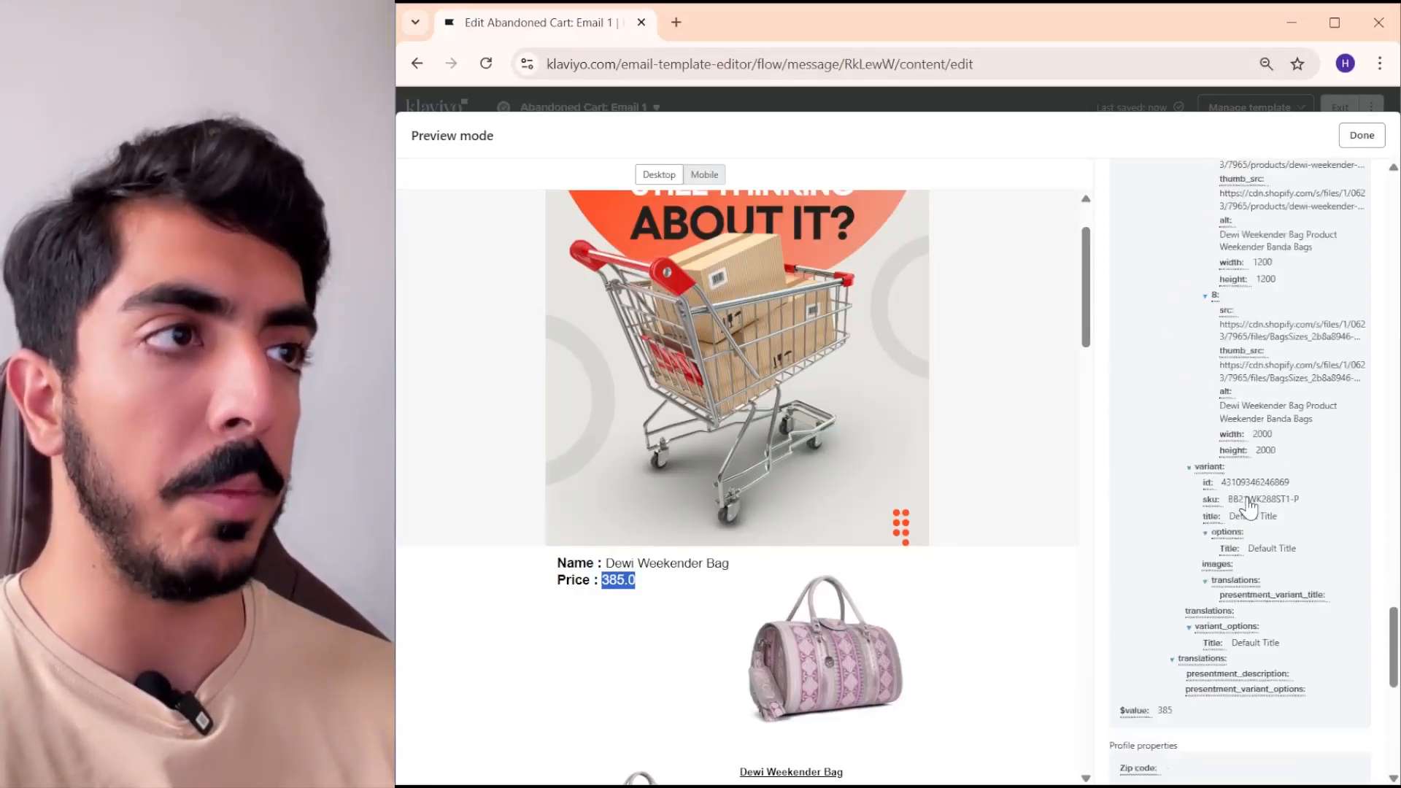
scroll(1171, 394, up, 1)
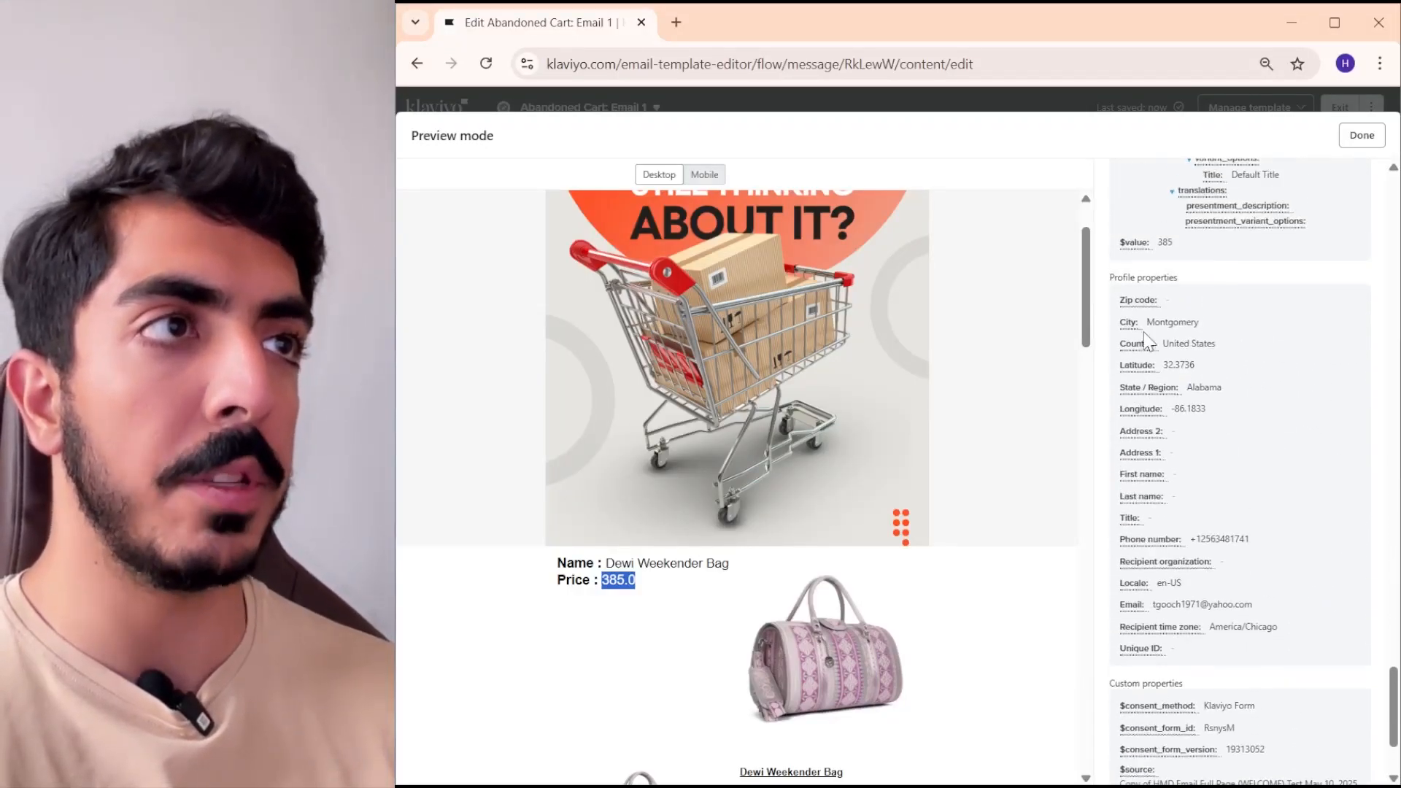
scroll(1183, 339, up, 20)
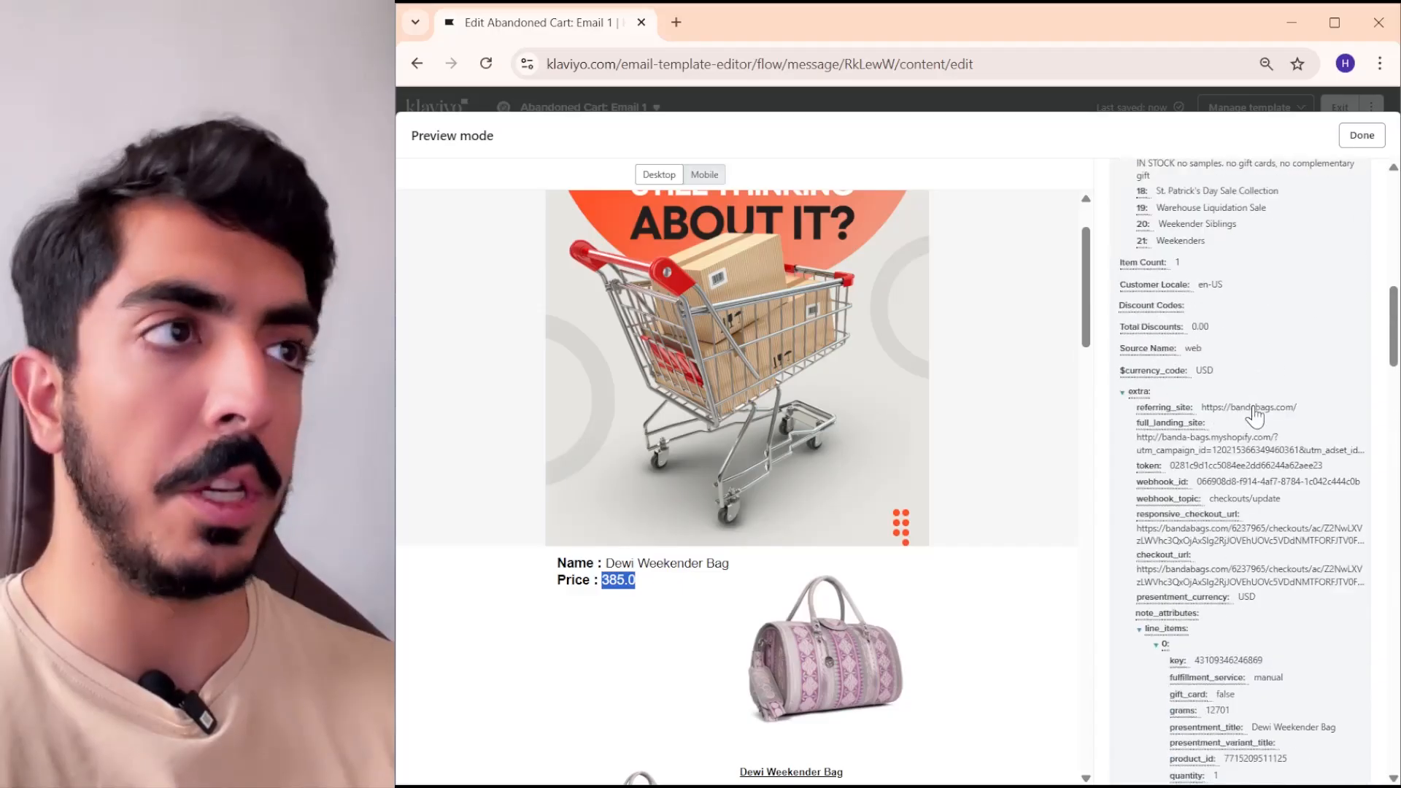
scroll(1197, 452, down, 4)
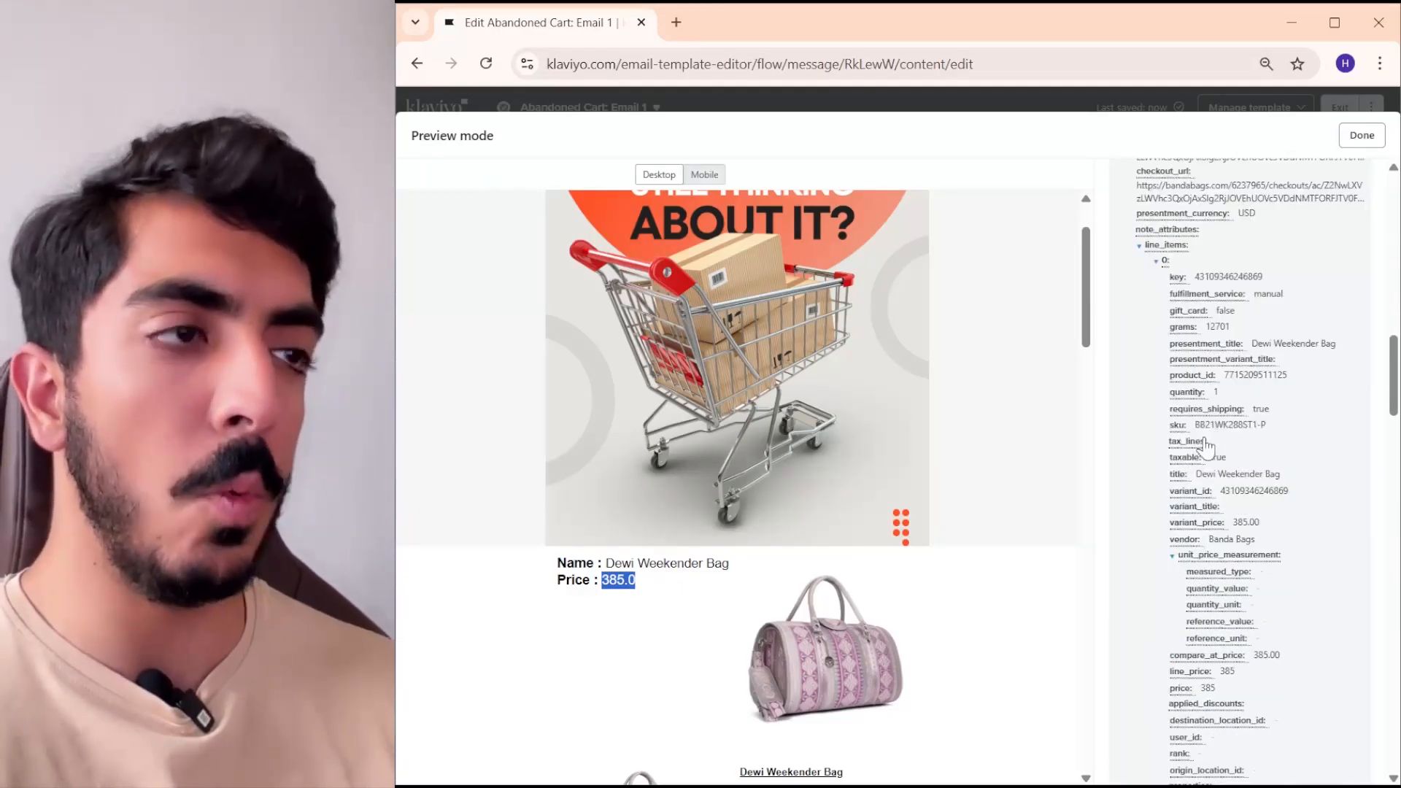
scroll(1205, 445, down, 3)
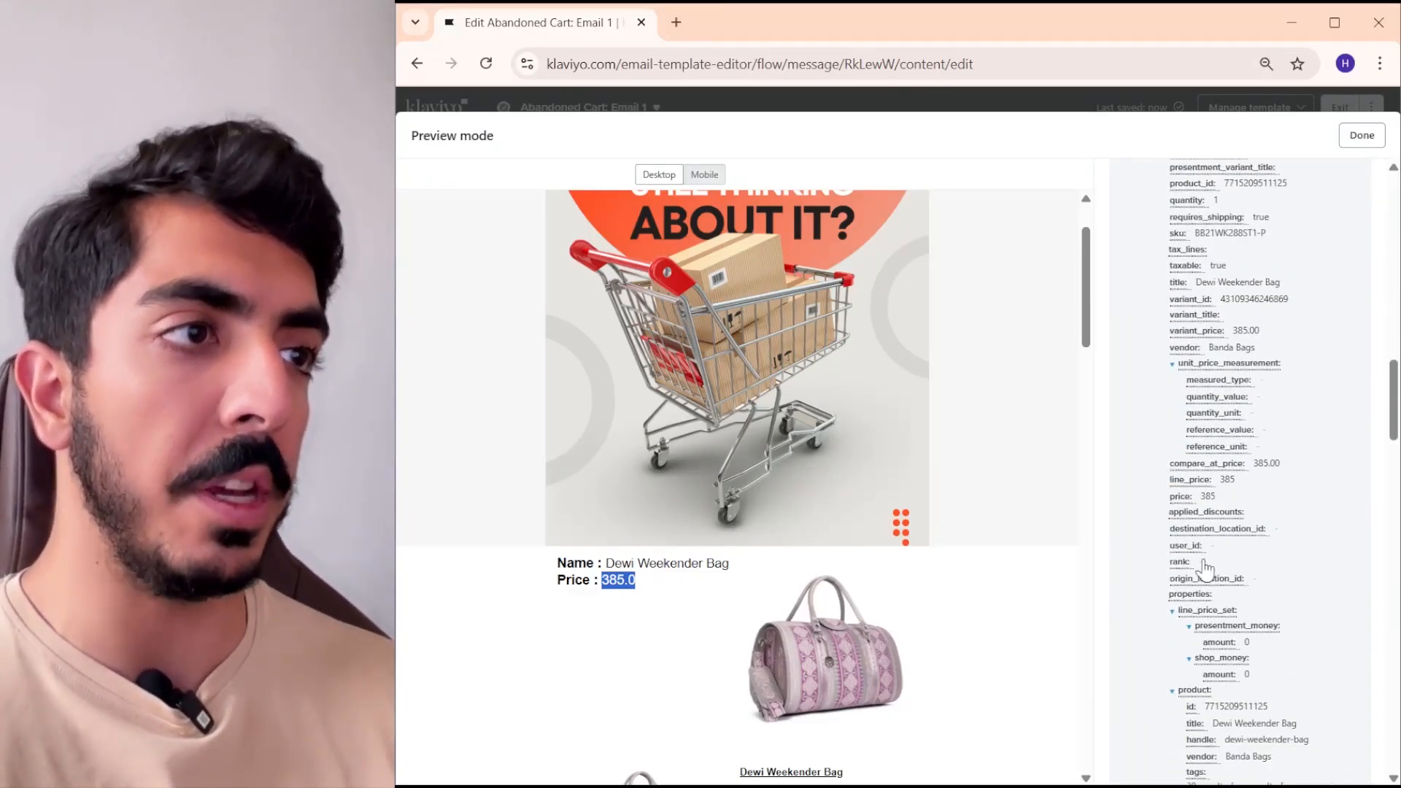
click(1202, 577)
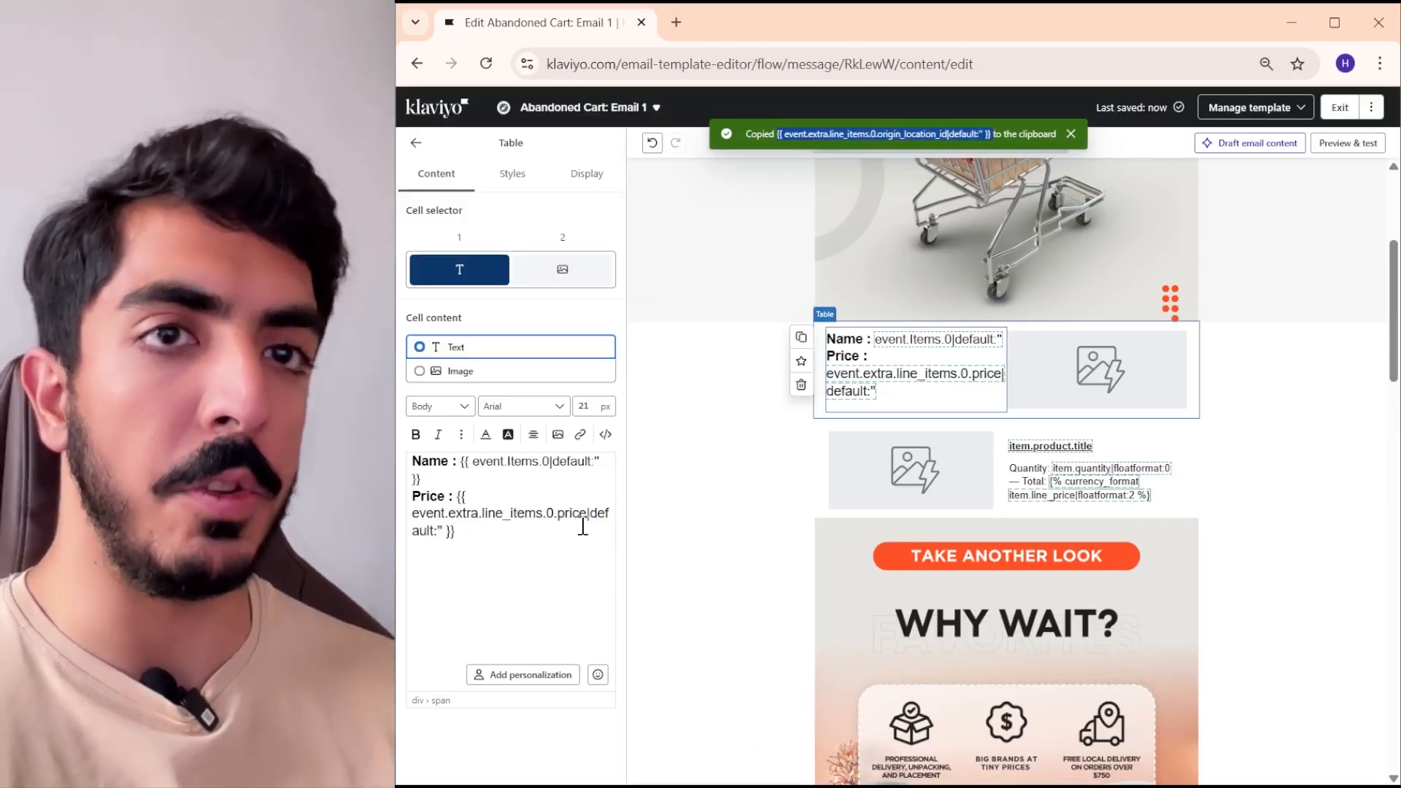
- Delete the lower product table with the quantity and total, keeping only the table with the name and price
scroll(1073, 525, up, 1)
click(1074, 525)
scroll(949, 497, down, 1)
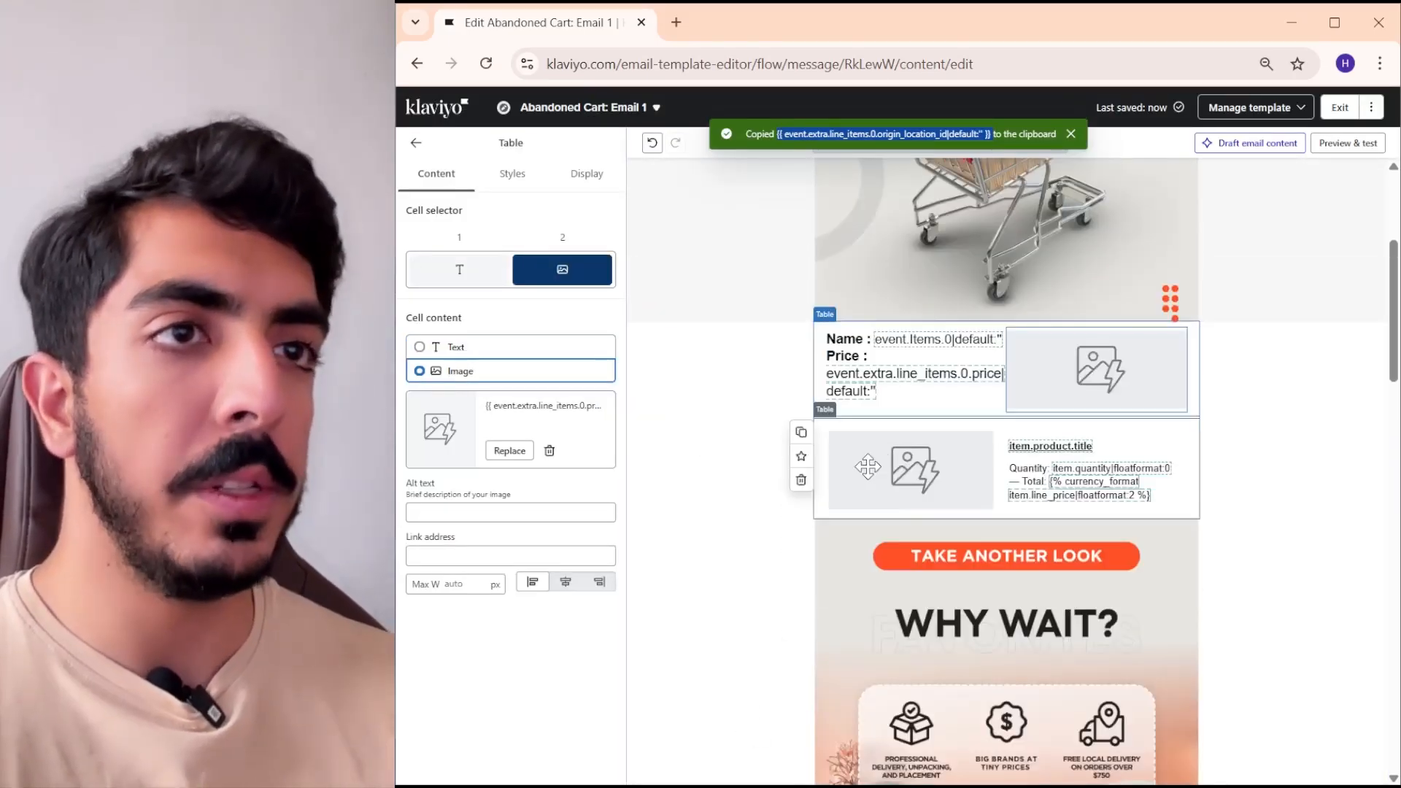
click(800, 480)
scroll(1068, 472, down, 3)
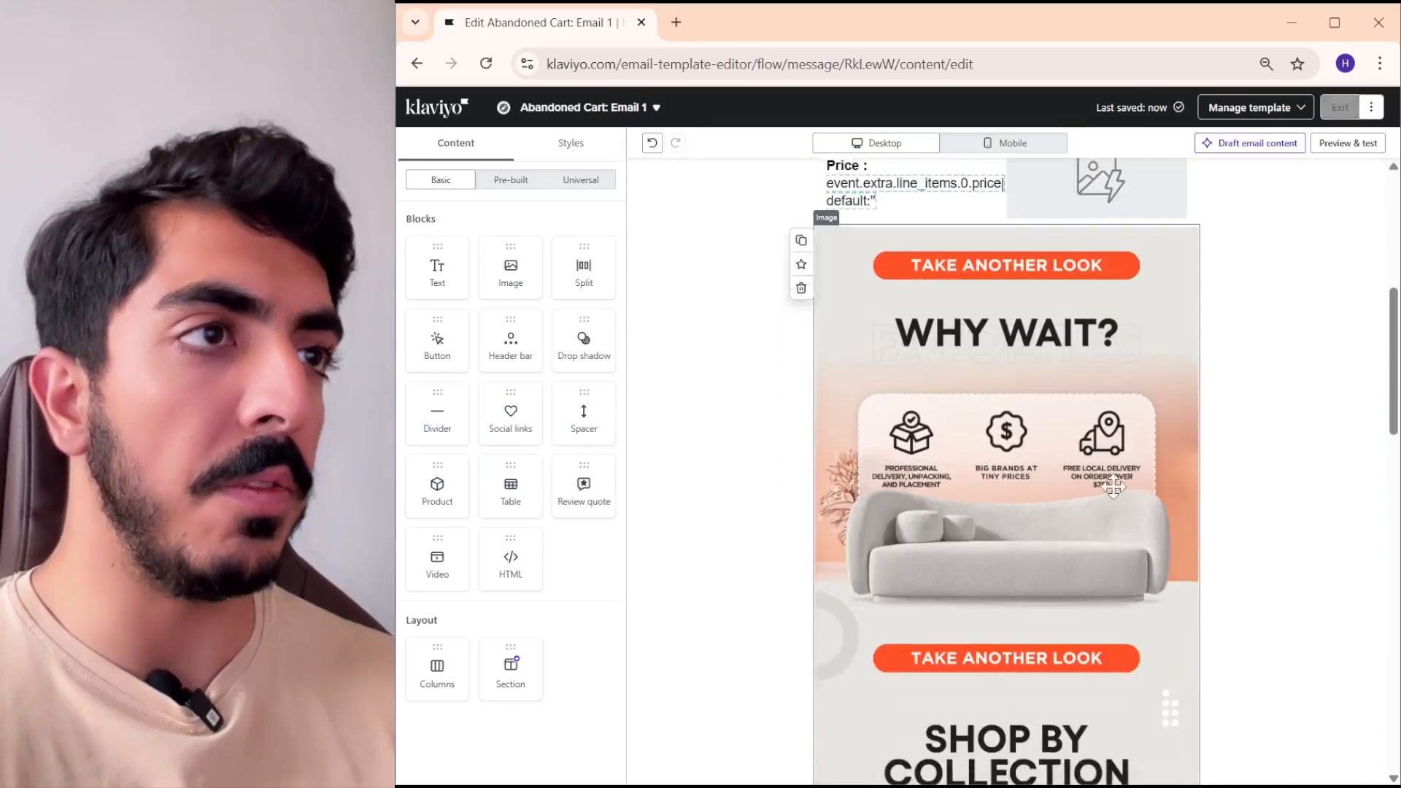
- Examine how the remaining product table fits between the image slices above and below it
scroll(1068, 471, up, 4)
scroll(1067, 472, down, 5)
scroll(1062, 504, up, 6)
scroll(1040, 507, down, 4)
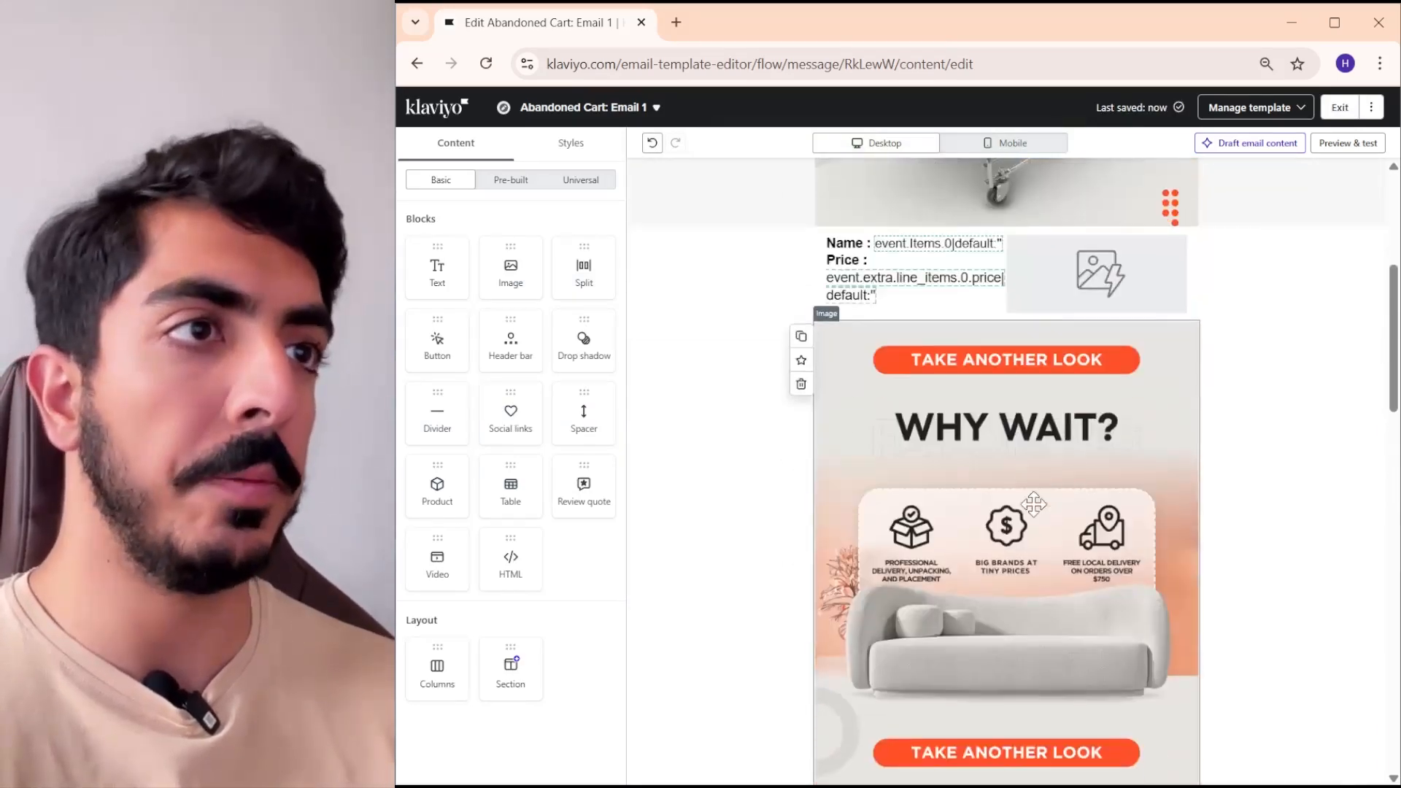
scroll(1030, 501, up, 4)
click(1025, 496)
scroll(984, 590, down, 1)
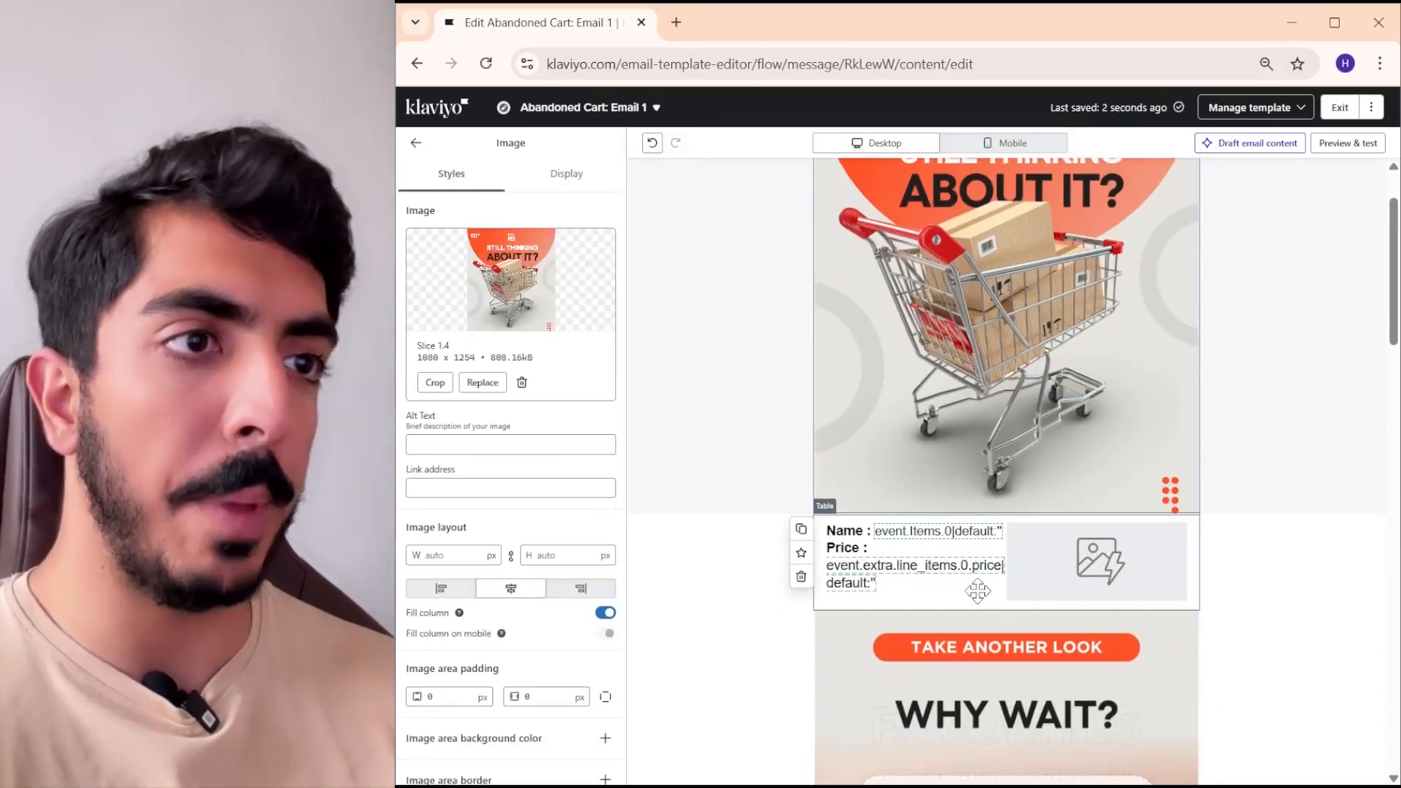
click(978, 591)
scroll(876, 438, down, 3)
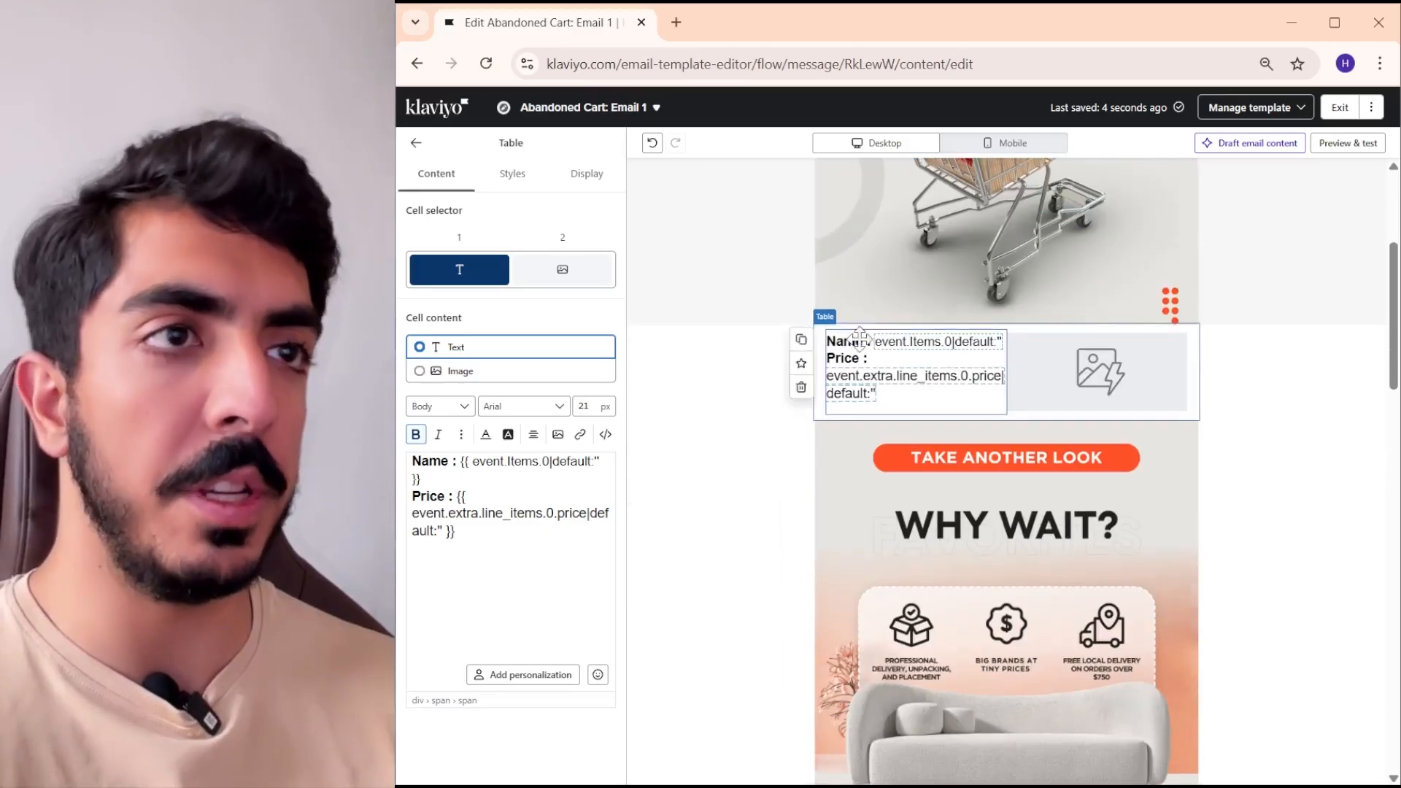
click(1007, 234)
- Switch to Figma and copy the fill colour code E7E6E1 of the "Still Thinking About It?" frame
key(alt+Tab)
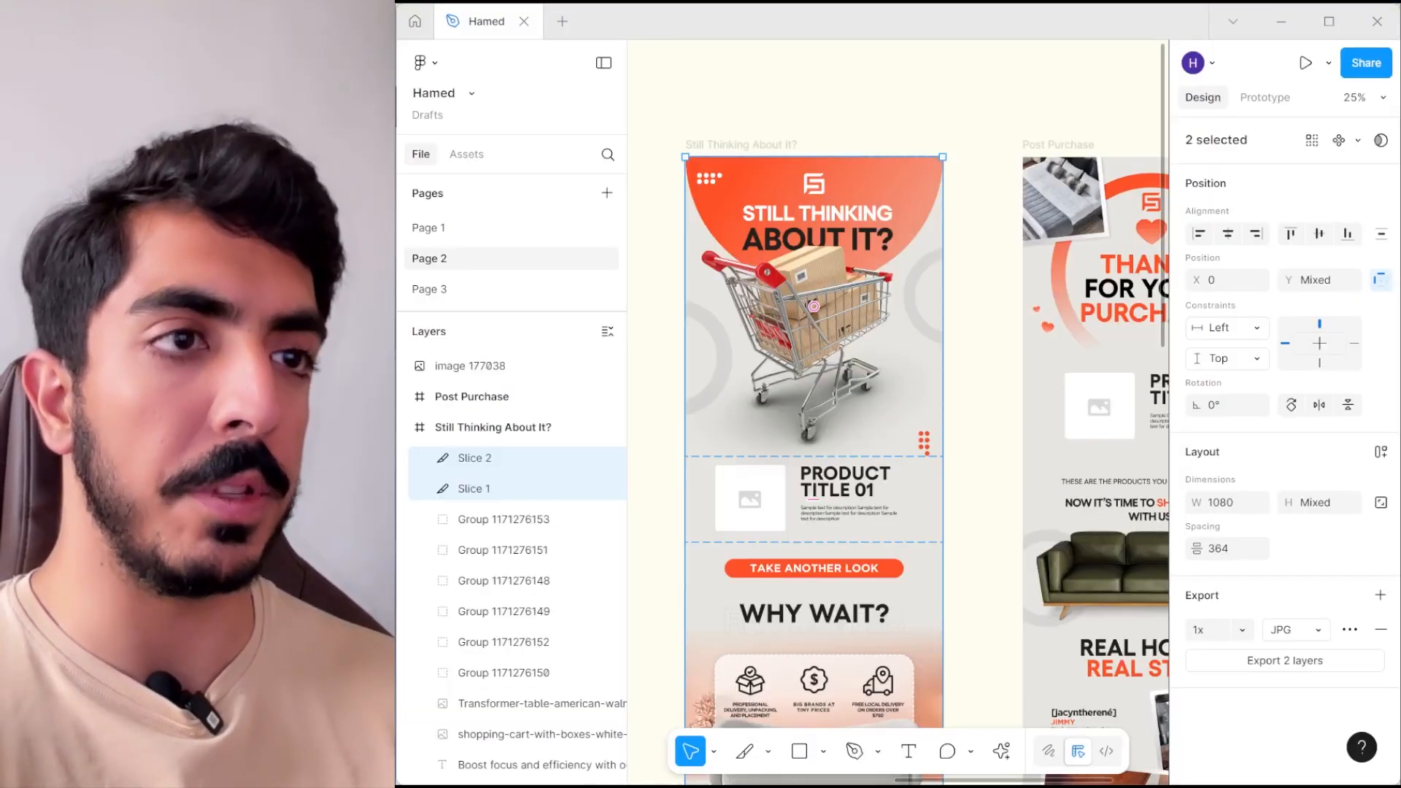
drag(951, 414, 860, 365)
scroll(869, 422, up, 3)
drag(872, 426, 997, 386)
click(996, 390)
click(970, 438)
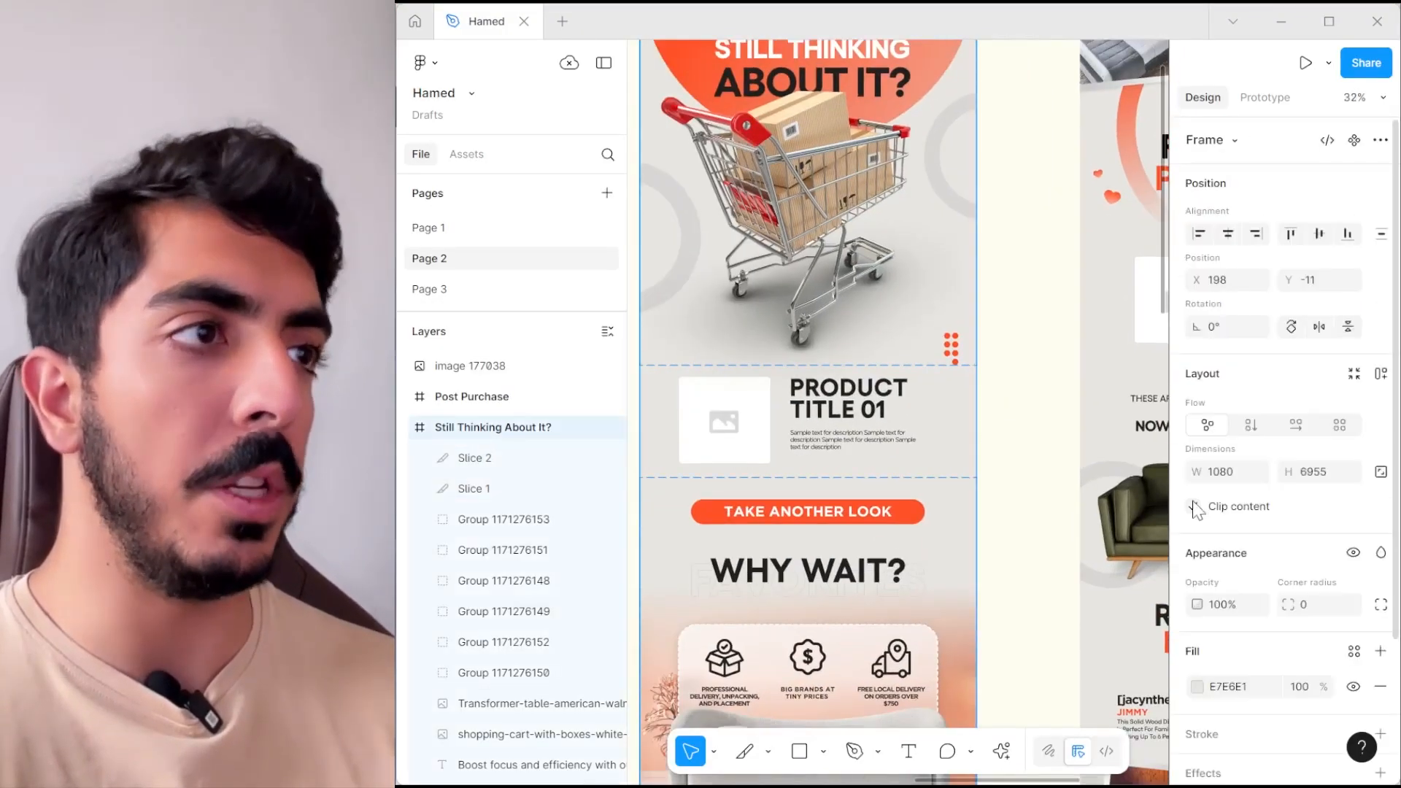
click(1243, 690)
right_click(1250, 704)
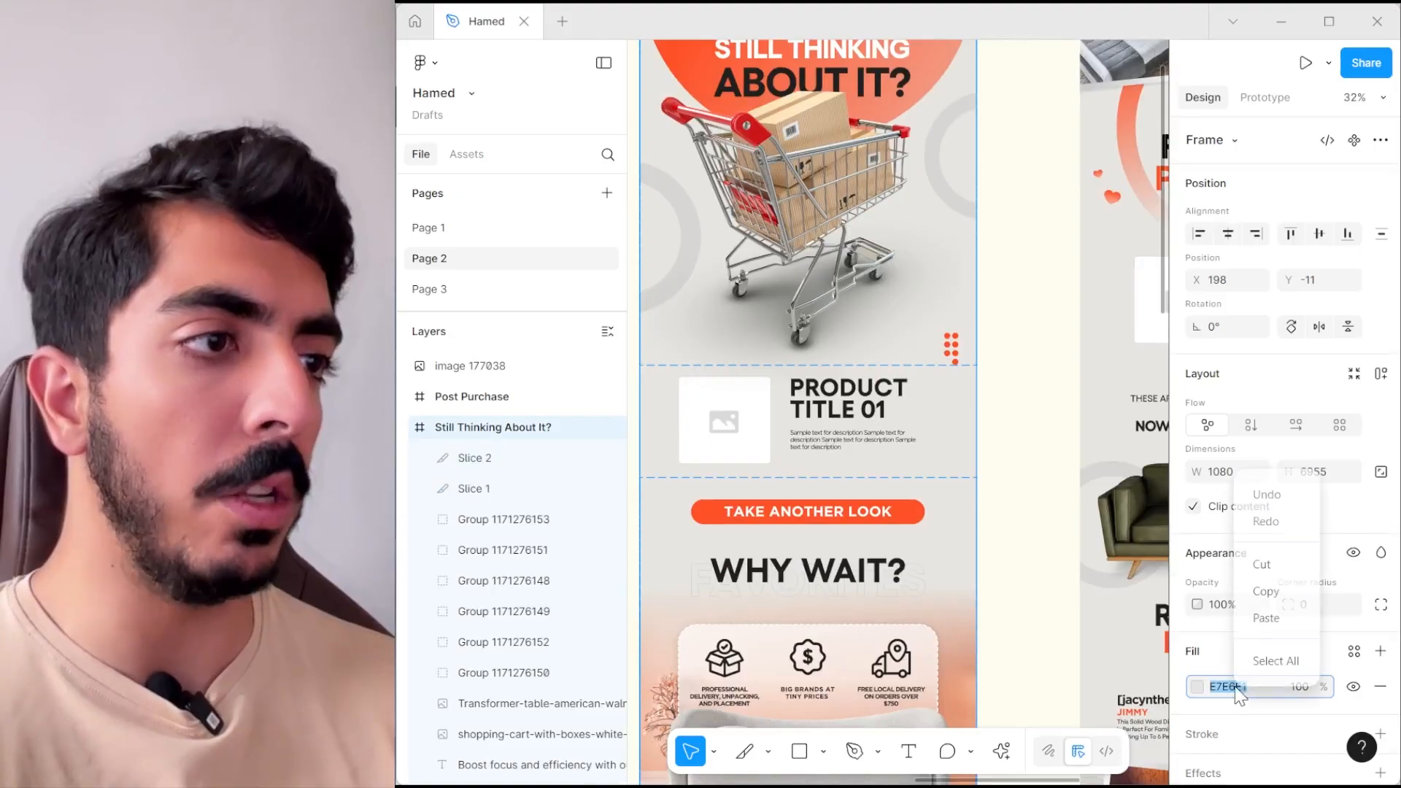
click(1279, 594)
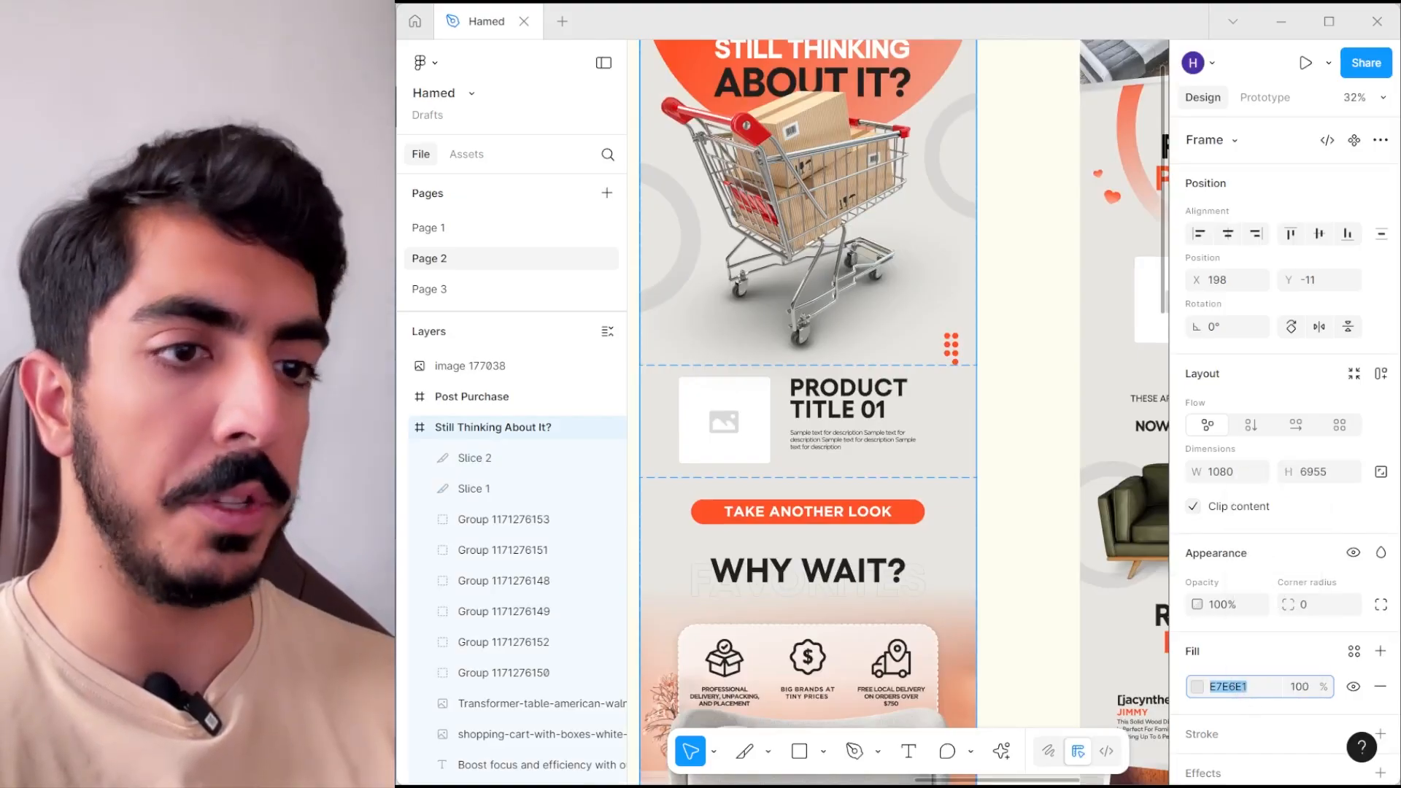
- Switch back to Klaviyo and open the style settings of the product table with the name and price
key(alt+Tab)
scroll(940, 334, down, 1)
scroll(1051, 394, up, 3)
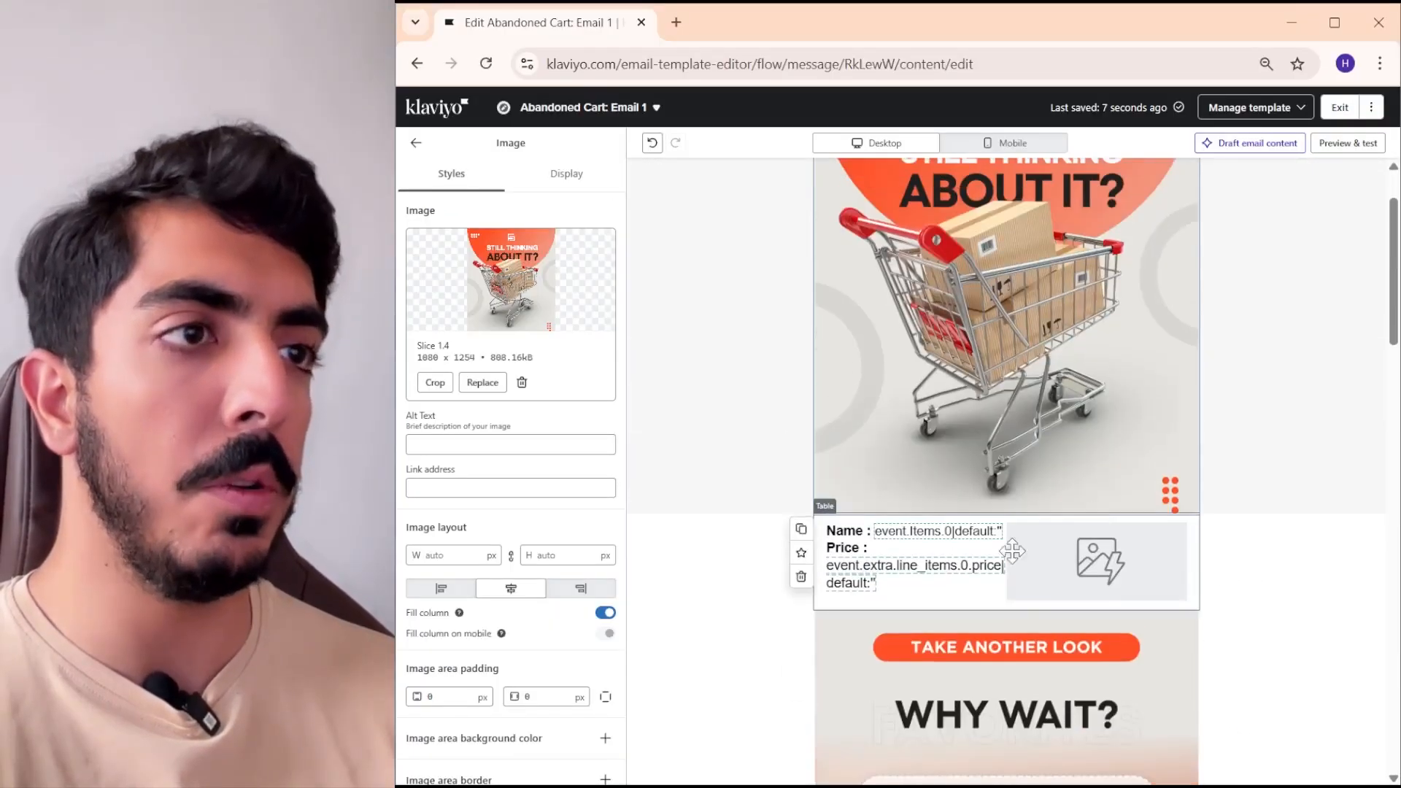
click(1006, 548)
scroll(971, 468, down, 1)
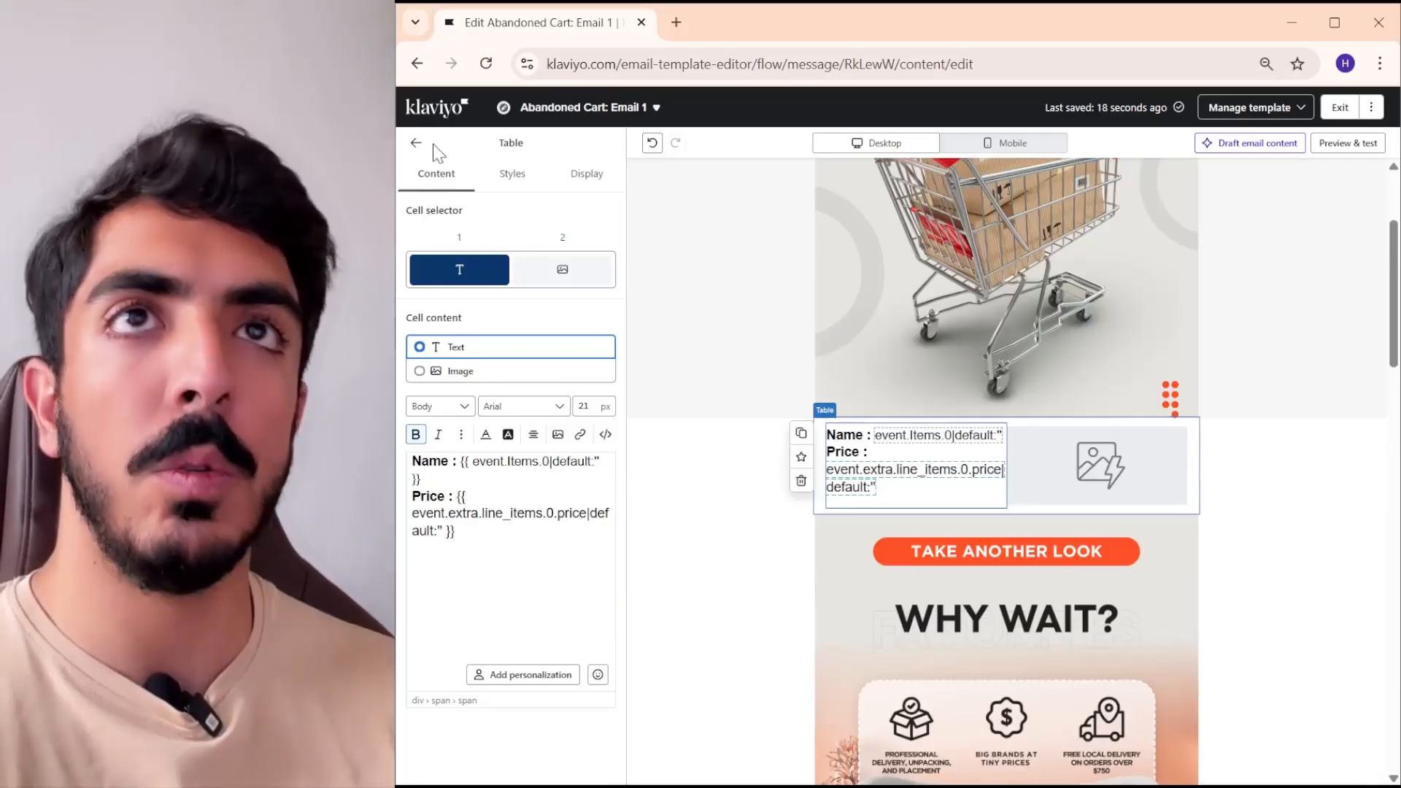
click(540, 181)
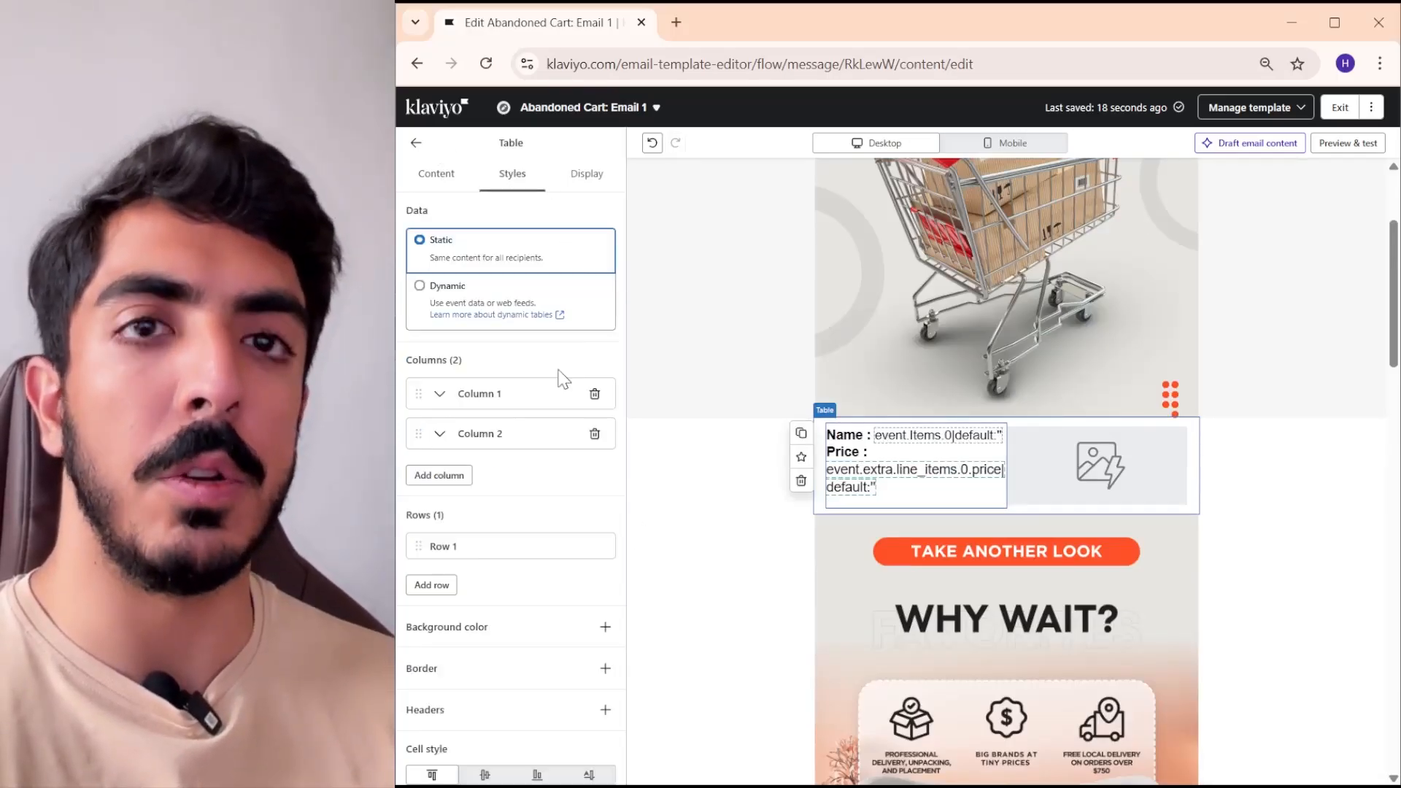
- Try E7E6E1 as the product table's background colour, then undo it and remove the background colour
scroll(563, 382, down, 3)
click(606, 392)
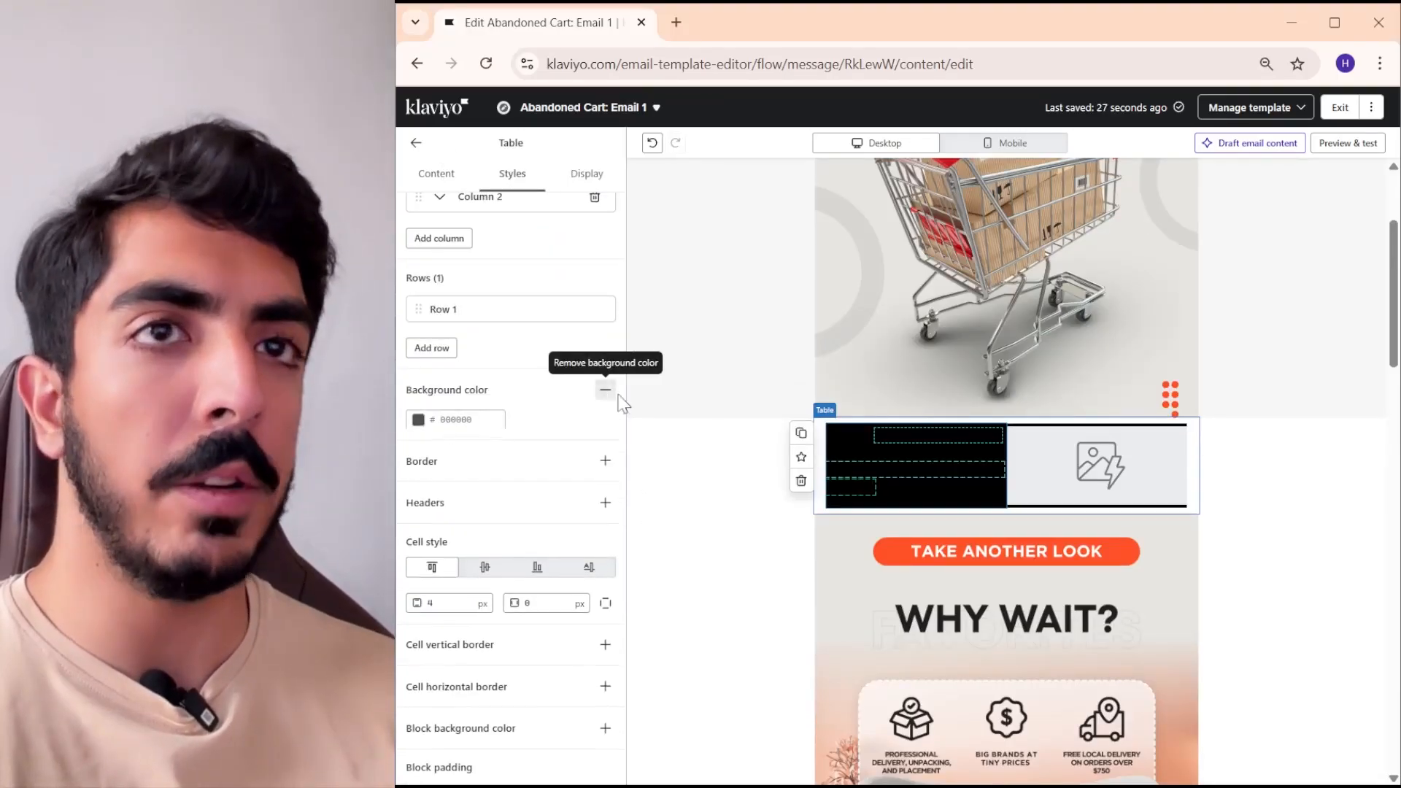
double_click(460, 421)
right_click(460, 421)
click(513, 440)
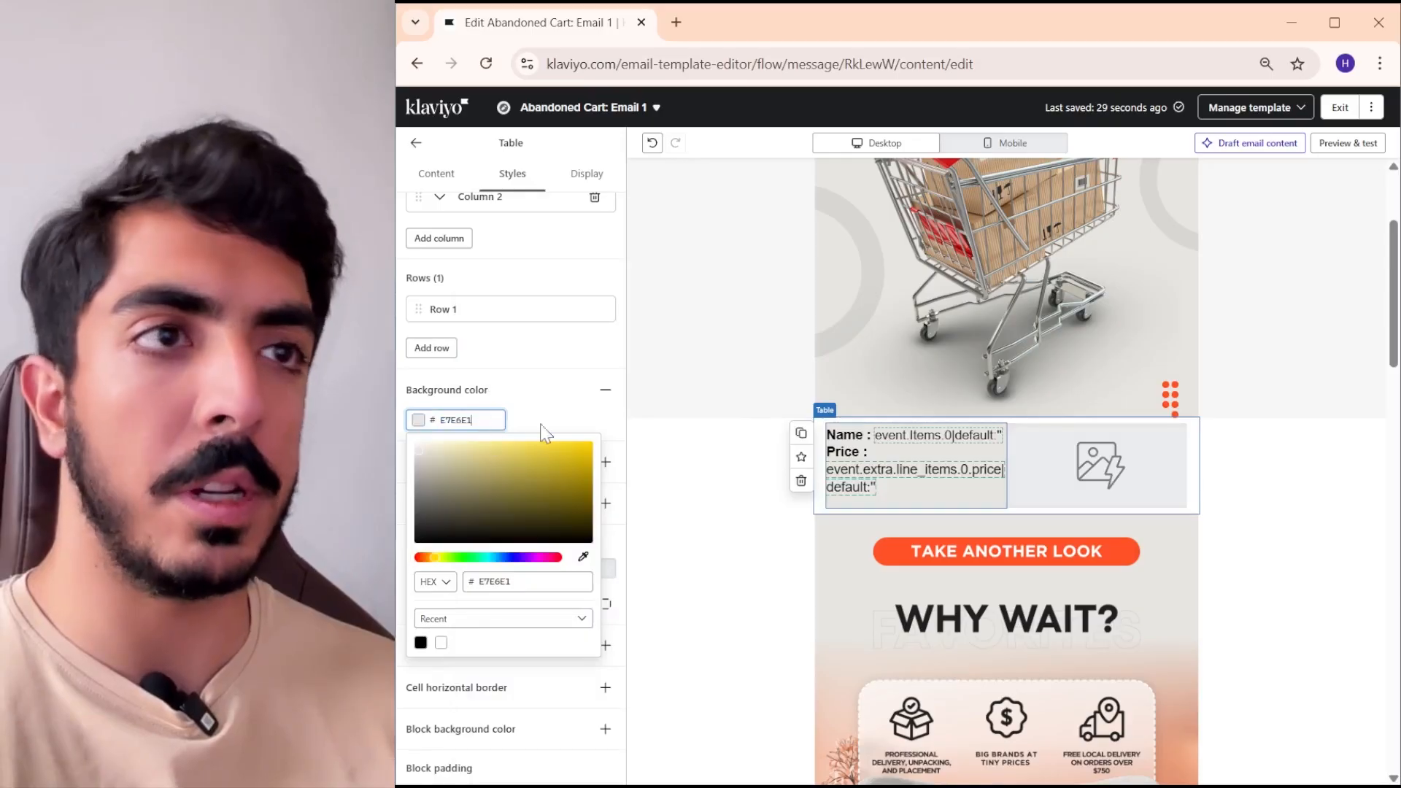
key(ctrl+z)
click(606, 390)
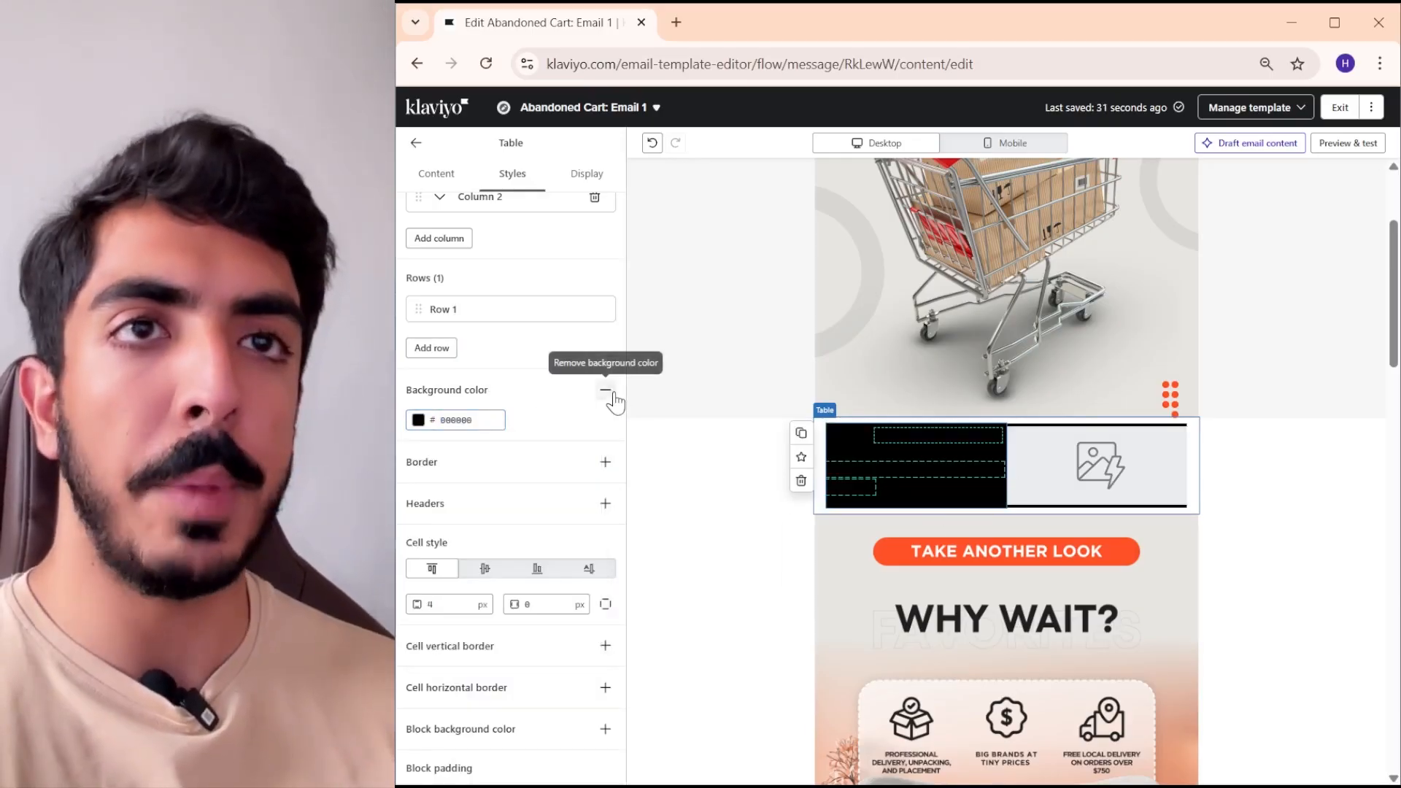
click(606, 390)
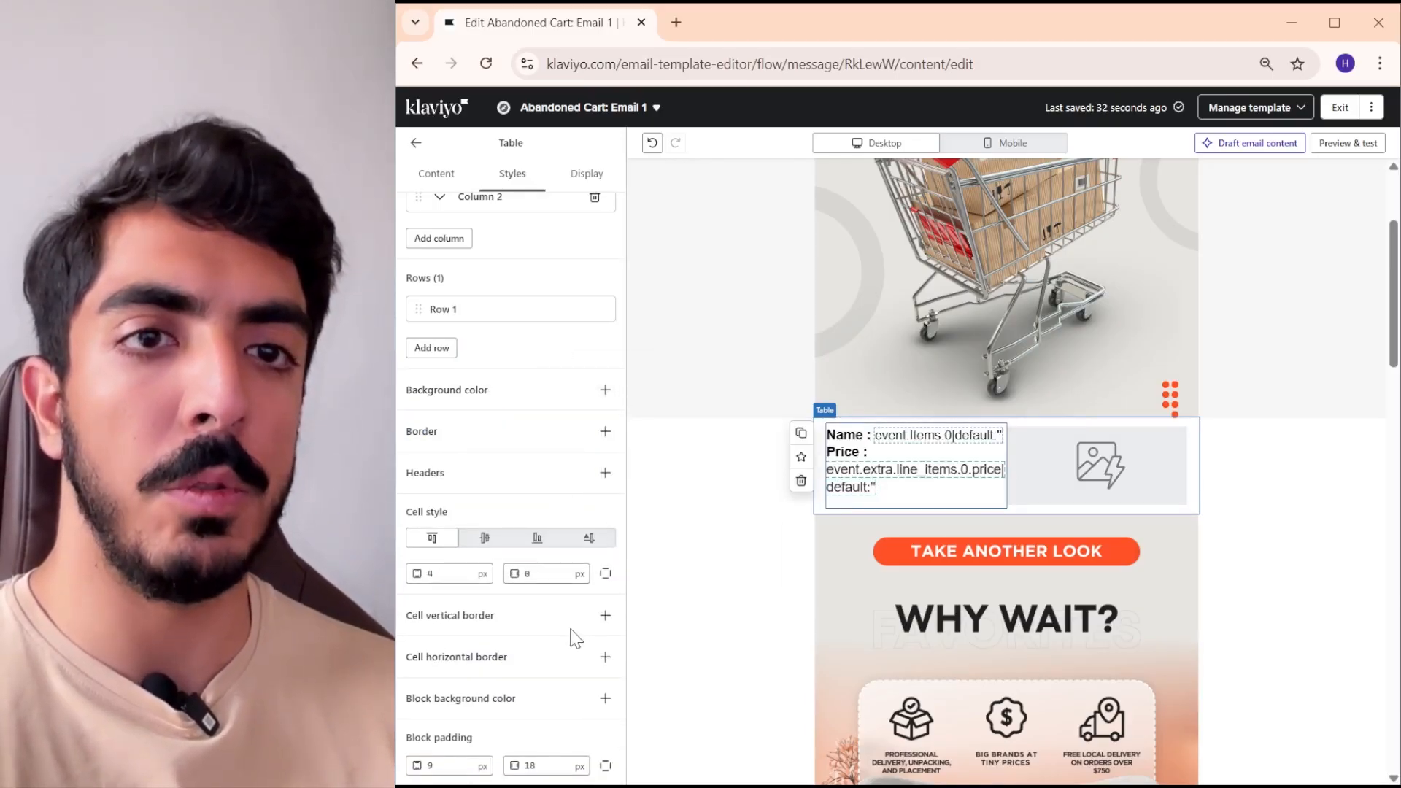
- Set the product table's block background colour to E7E6E1
click(606, 699)
click(486, 729)
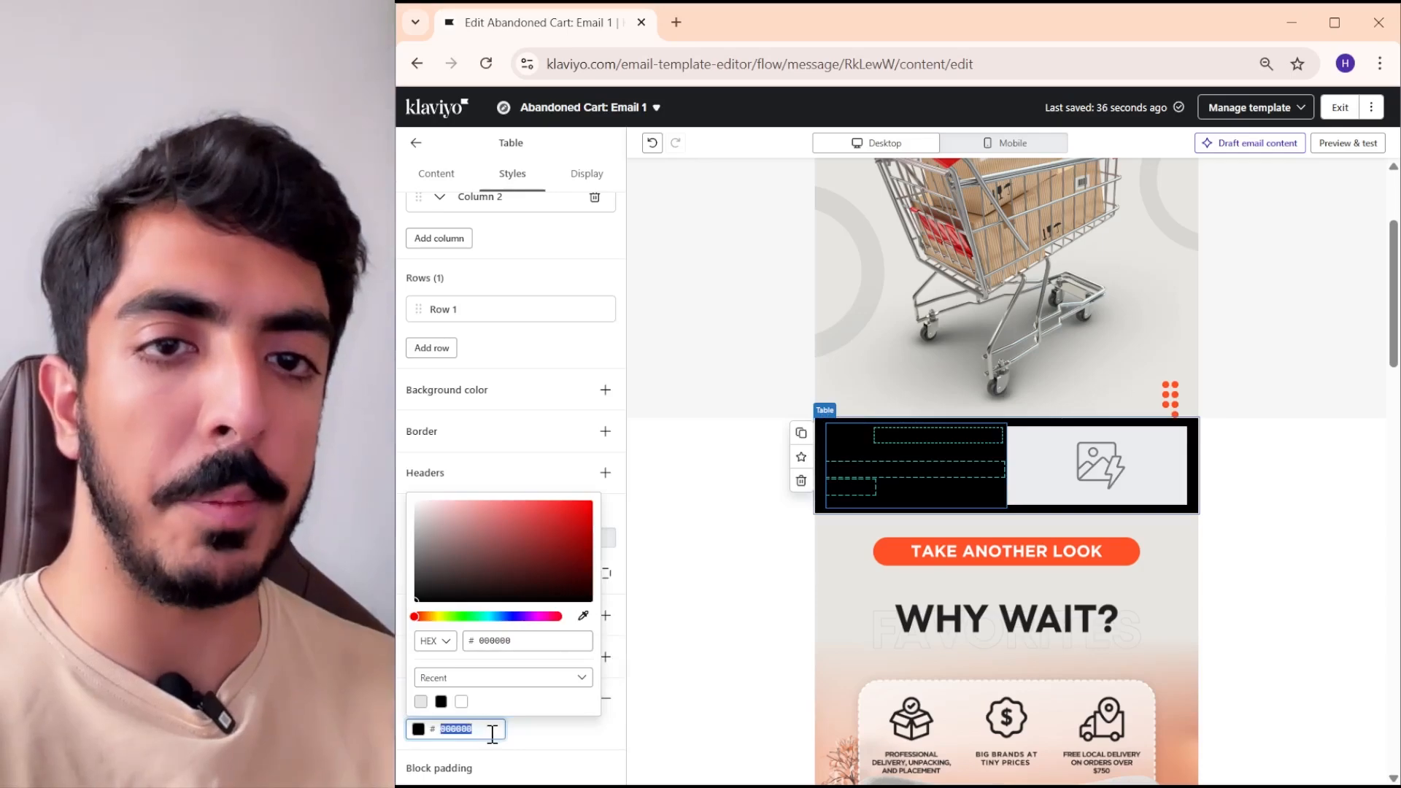
right_click(491, 734)
click(524, 392)
click(730, 467)
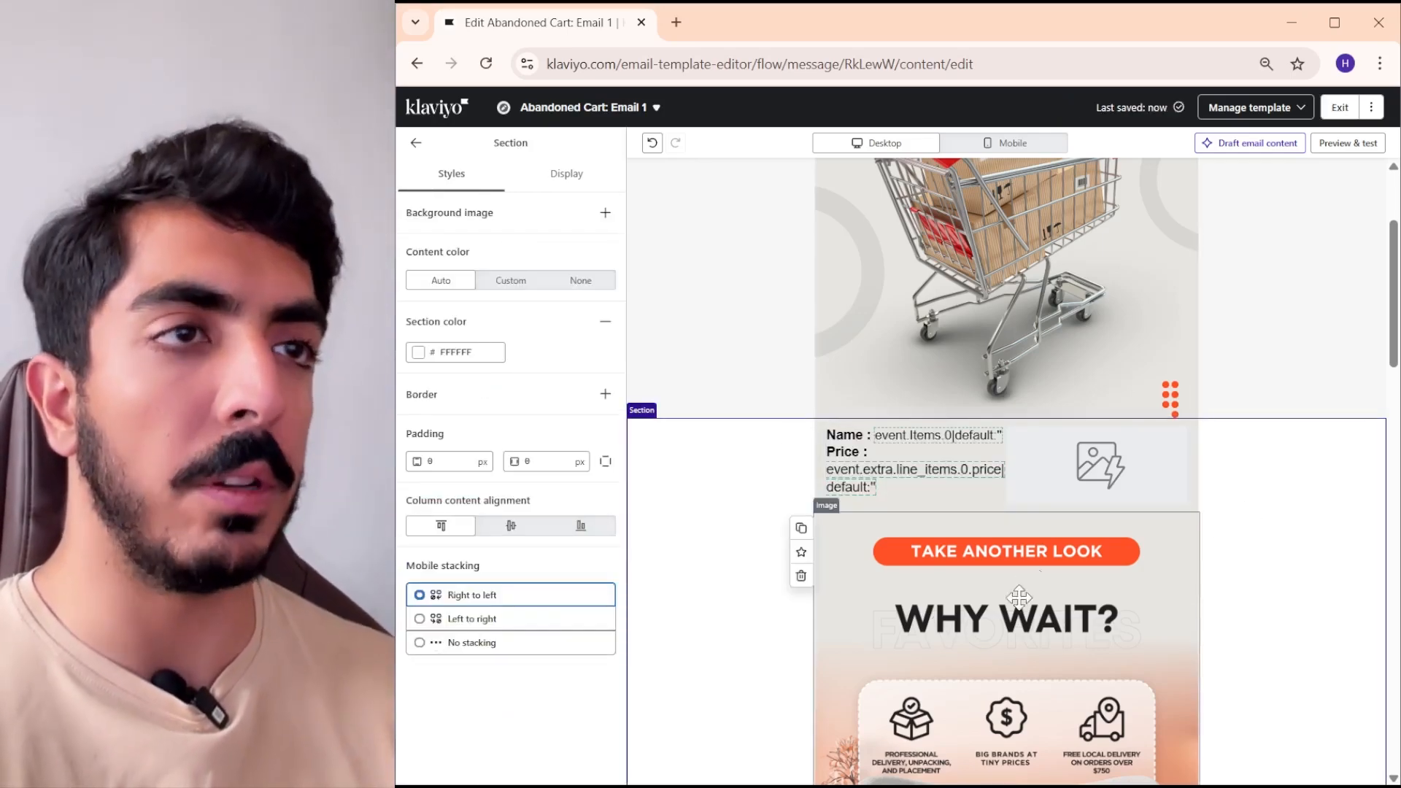
- Preview the email to check how the product table blends with the image slices above and below it
click(1373, 143)
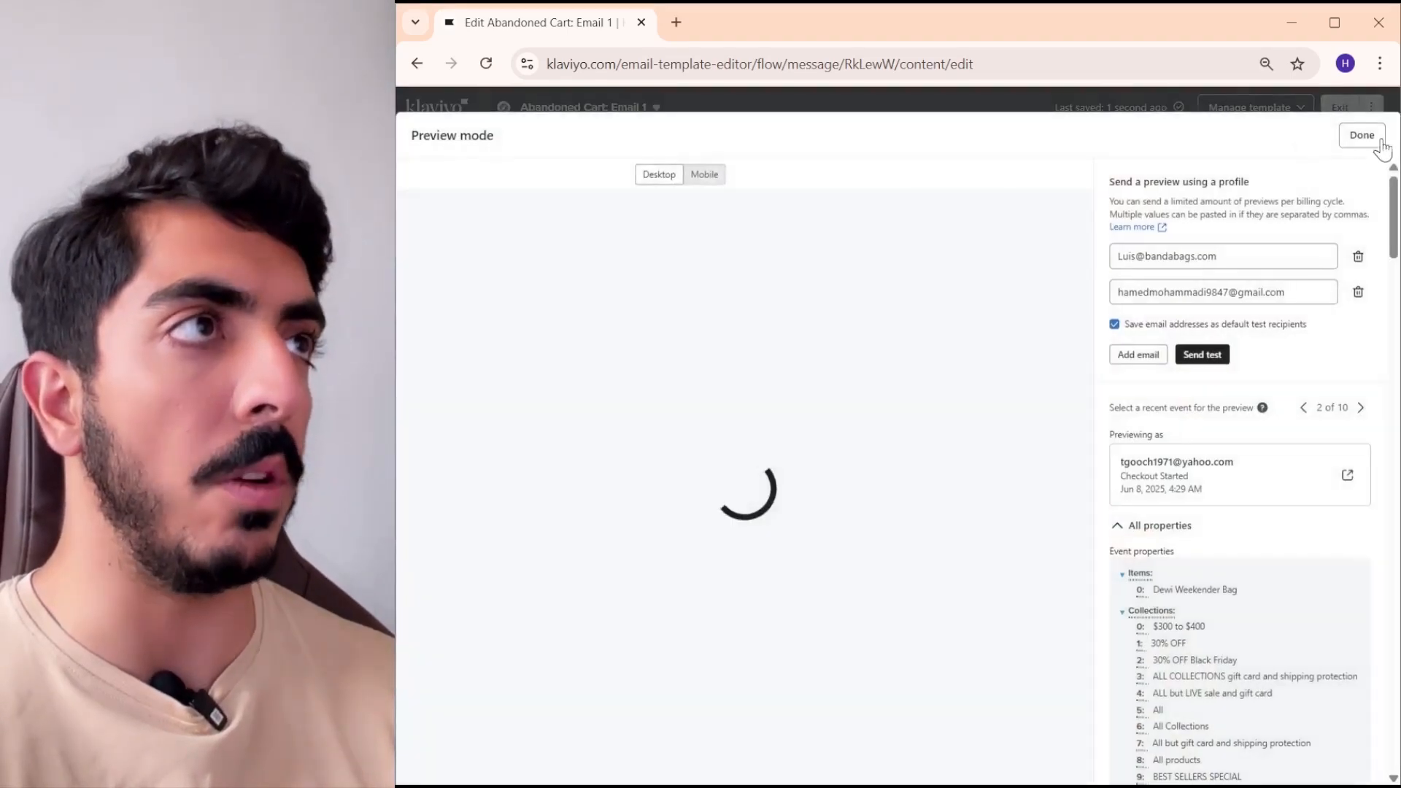
scroll(638, 381, down, 4)
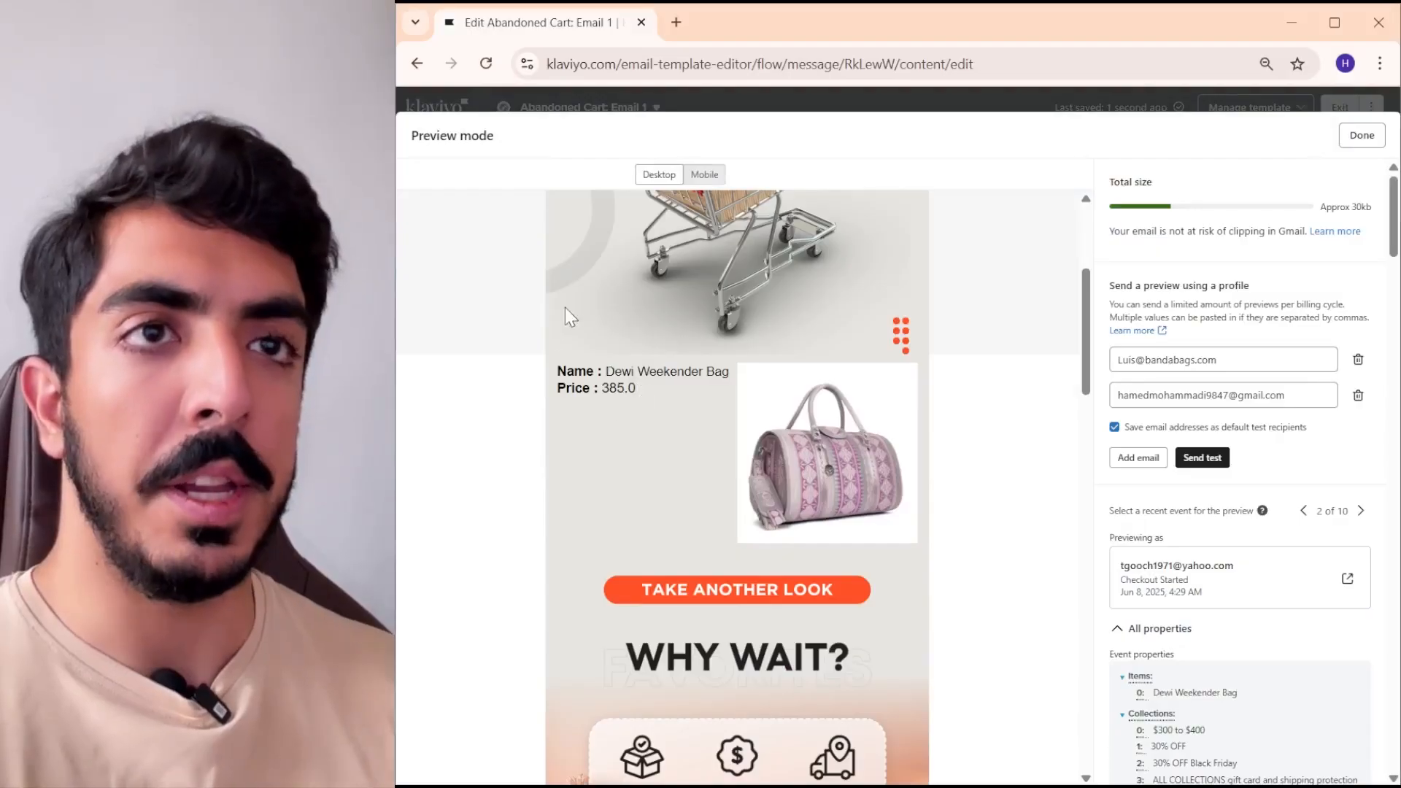
scroll(565, 308, down, 2)
scroll(630, 375, up, 1)
scroll(563, 382, up, 1)
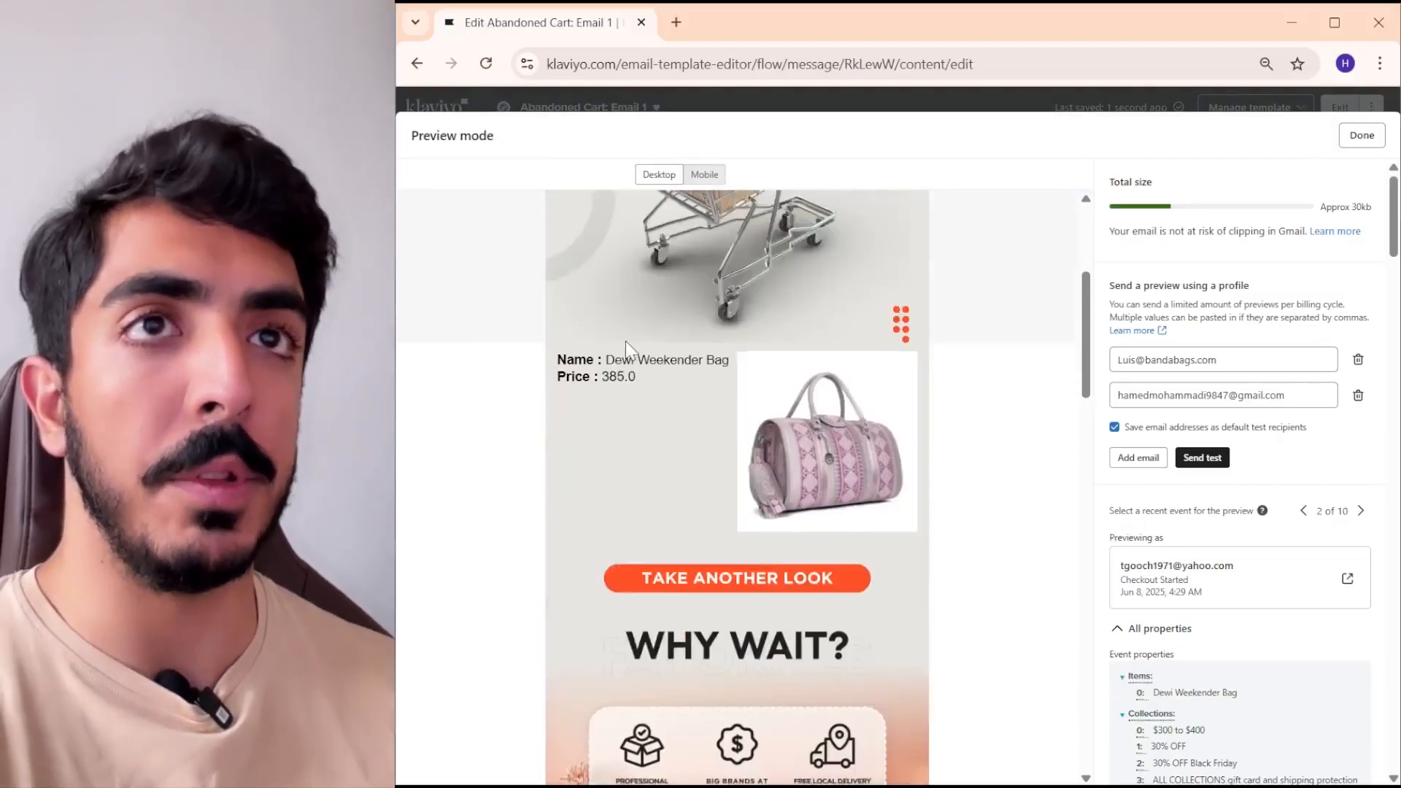
scroll(625, 341, up, 2)
click(1362, 135)
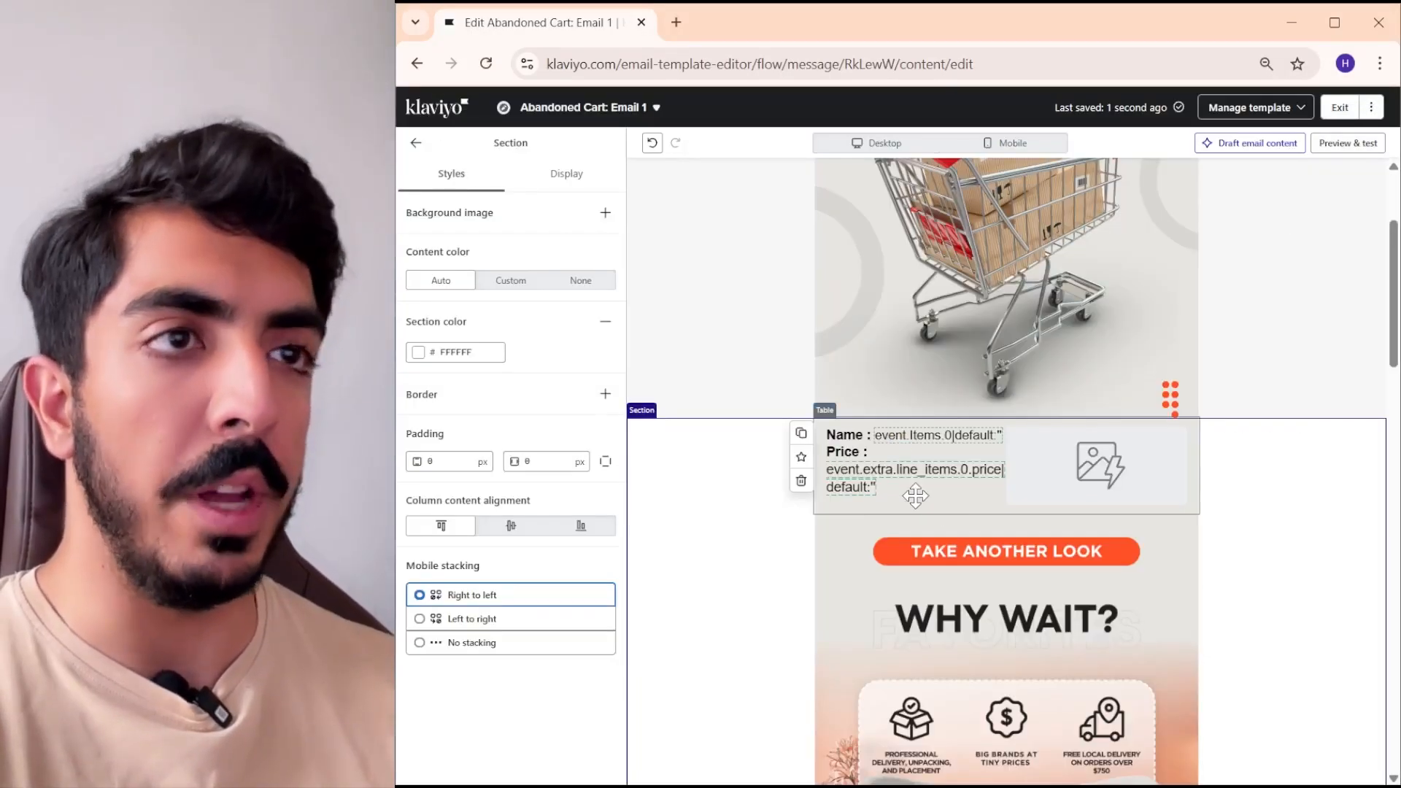
click(915, 496)
click(1347, 143)
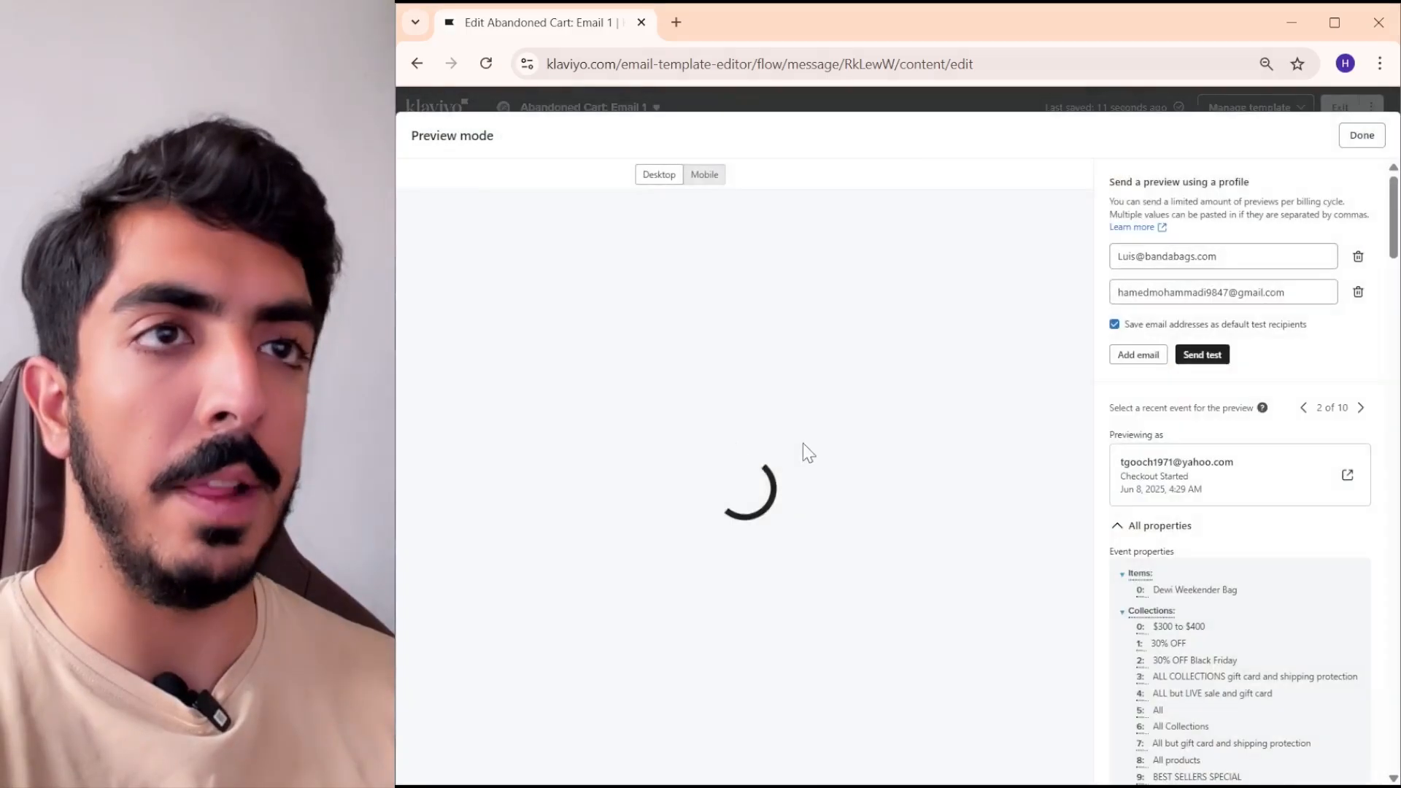
scroll(672, 537, down, 3)
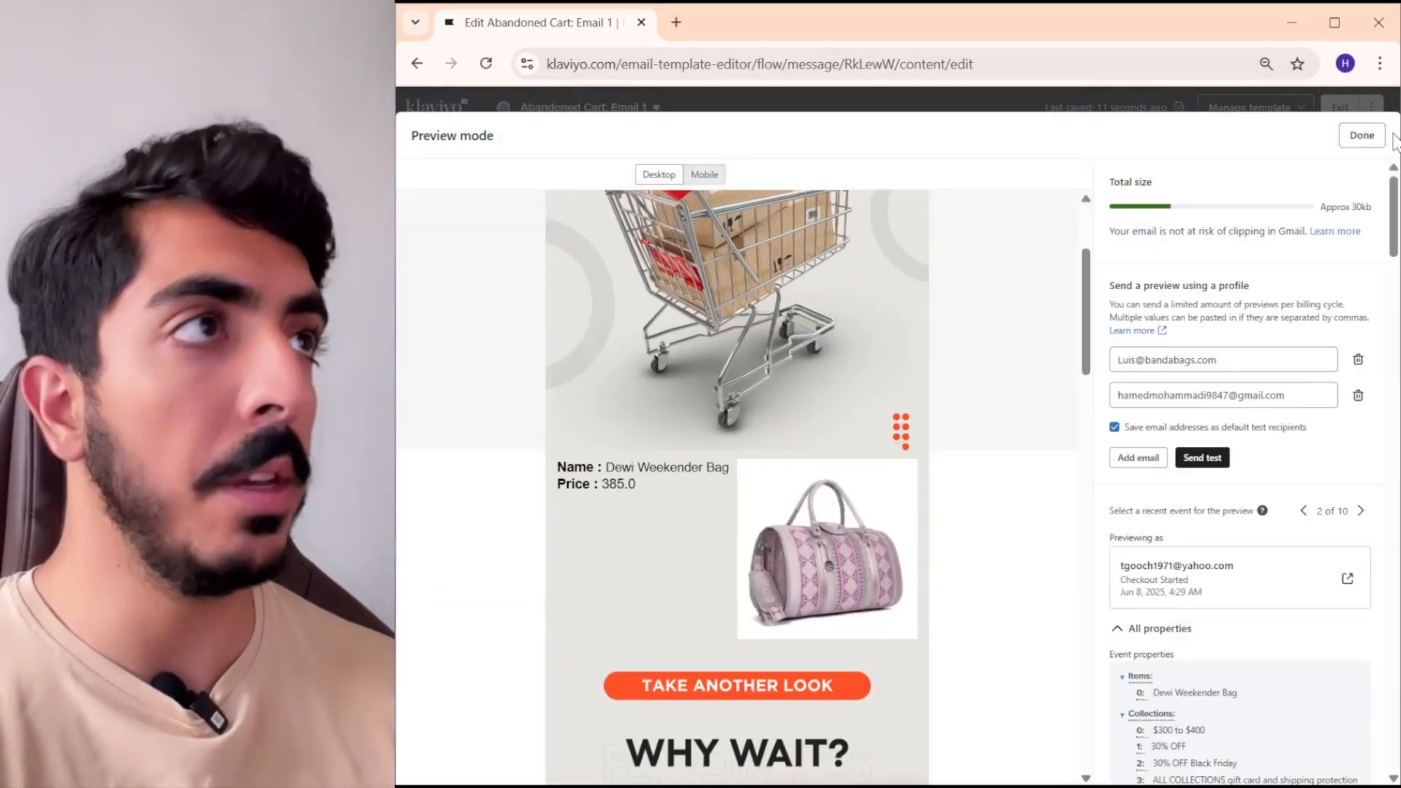
click(1362, 135)
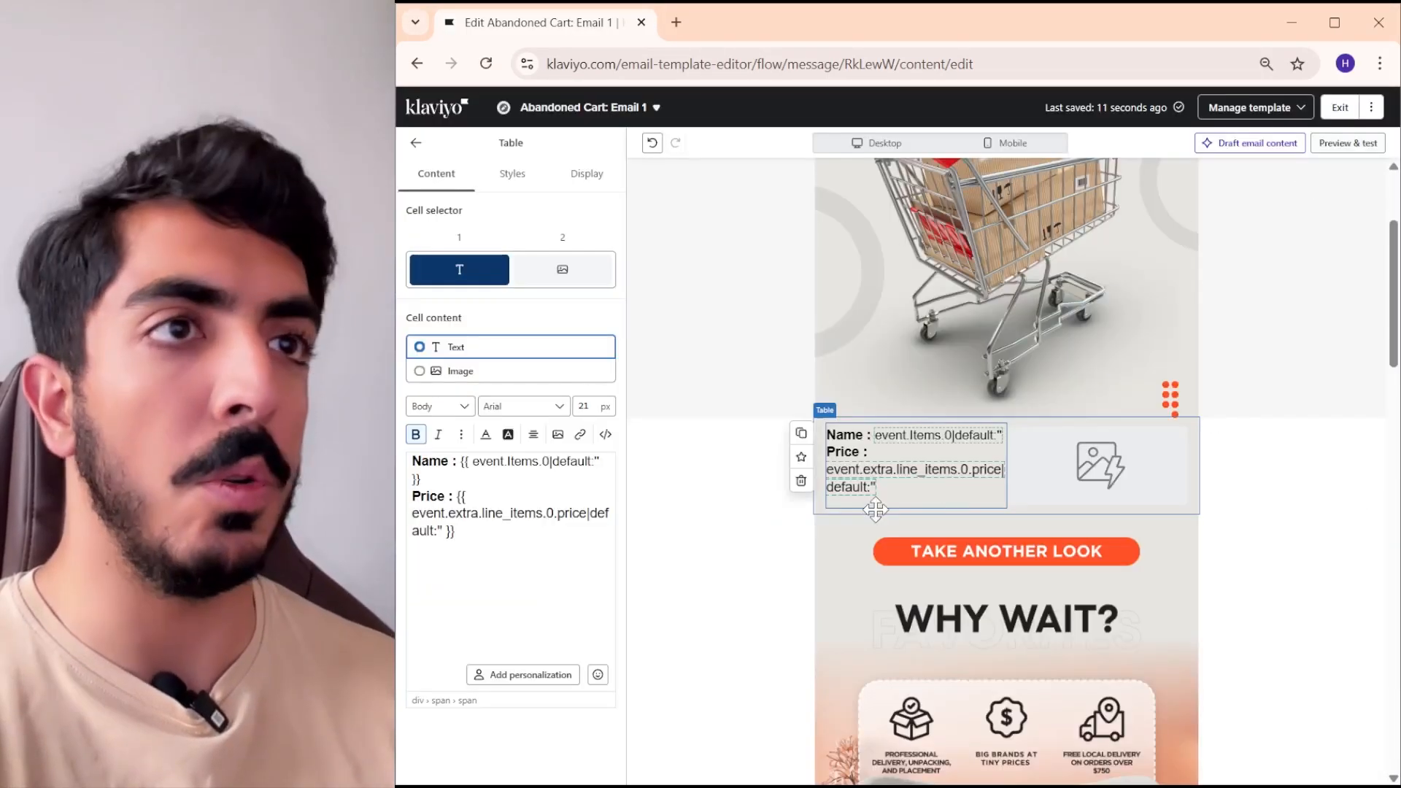
- Align the product table's cell content to the vertical centre and check it in the preview
click(512, 174)
scroll(533, 303, down, 4)
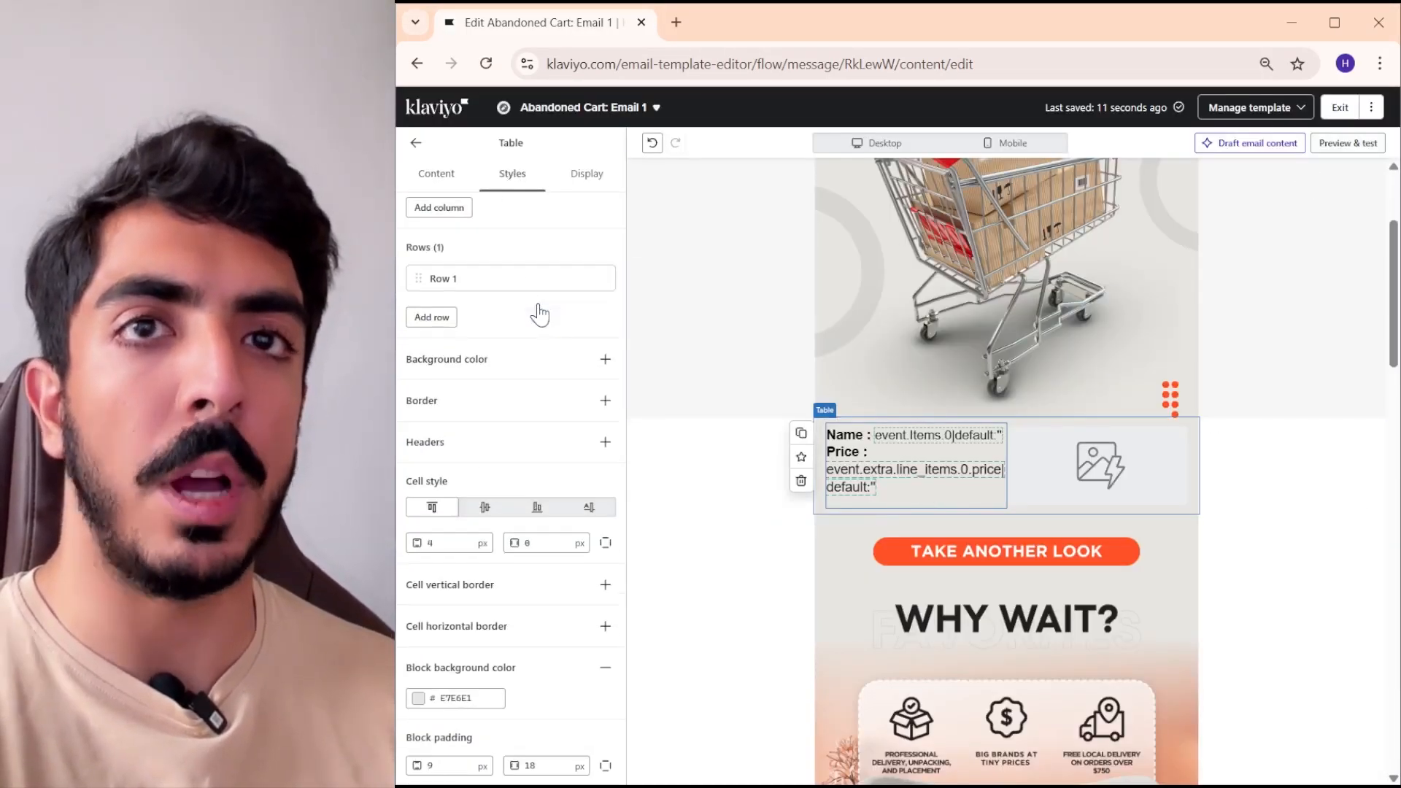
click(487, 507)
click(1348, 143)
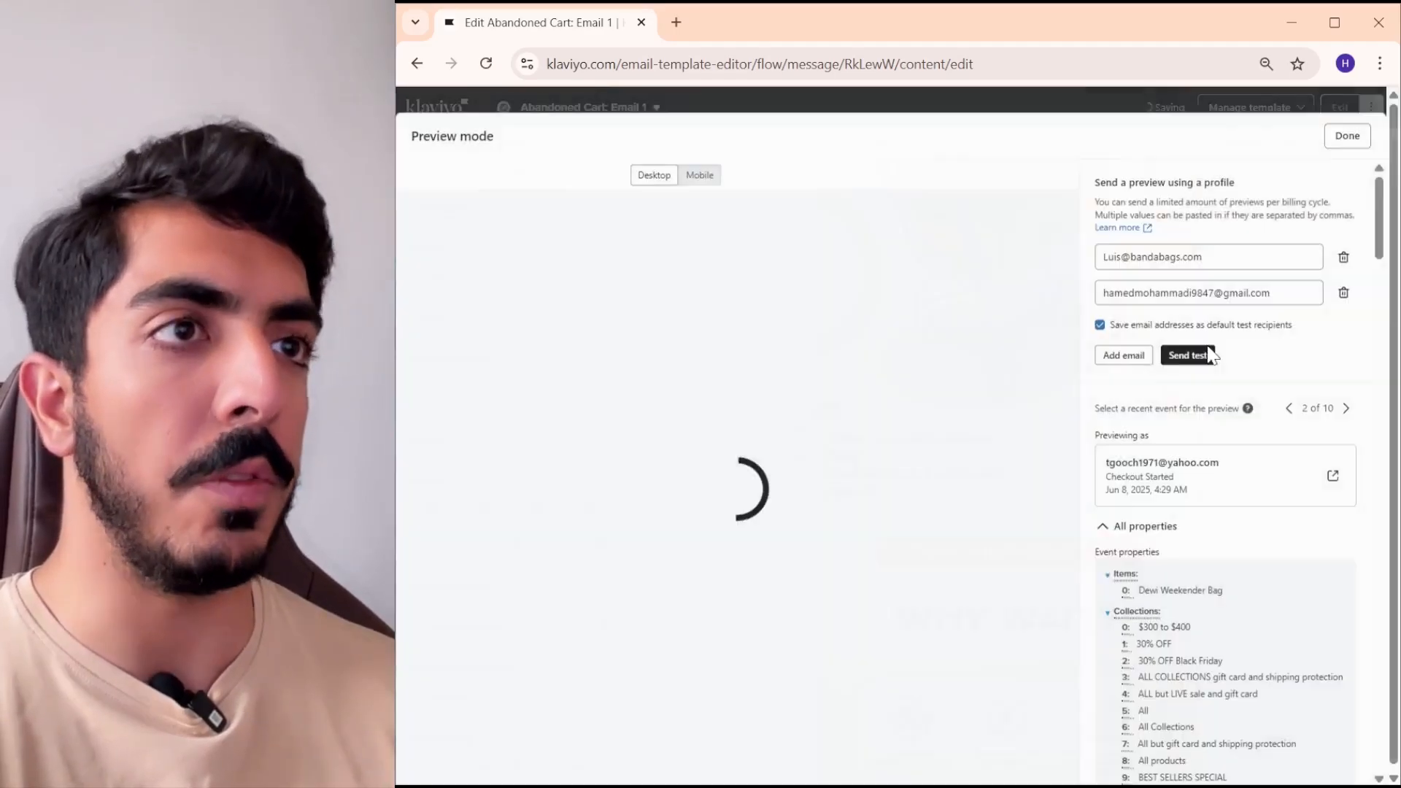
scroll(881, 436, down, 5)
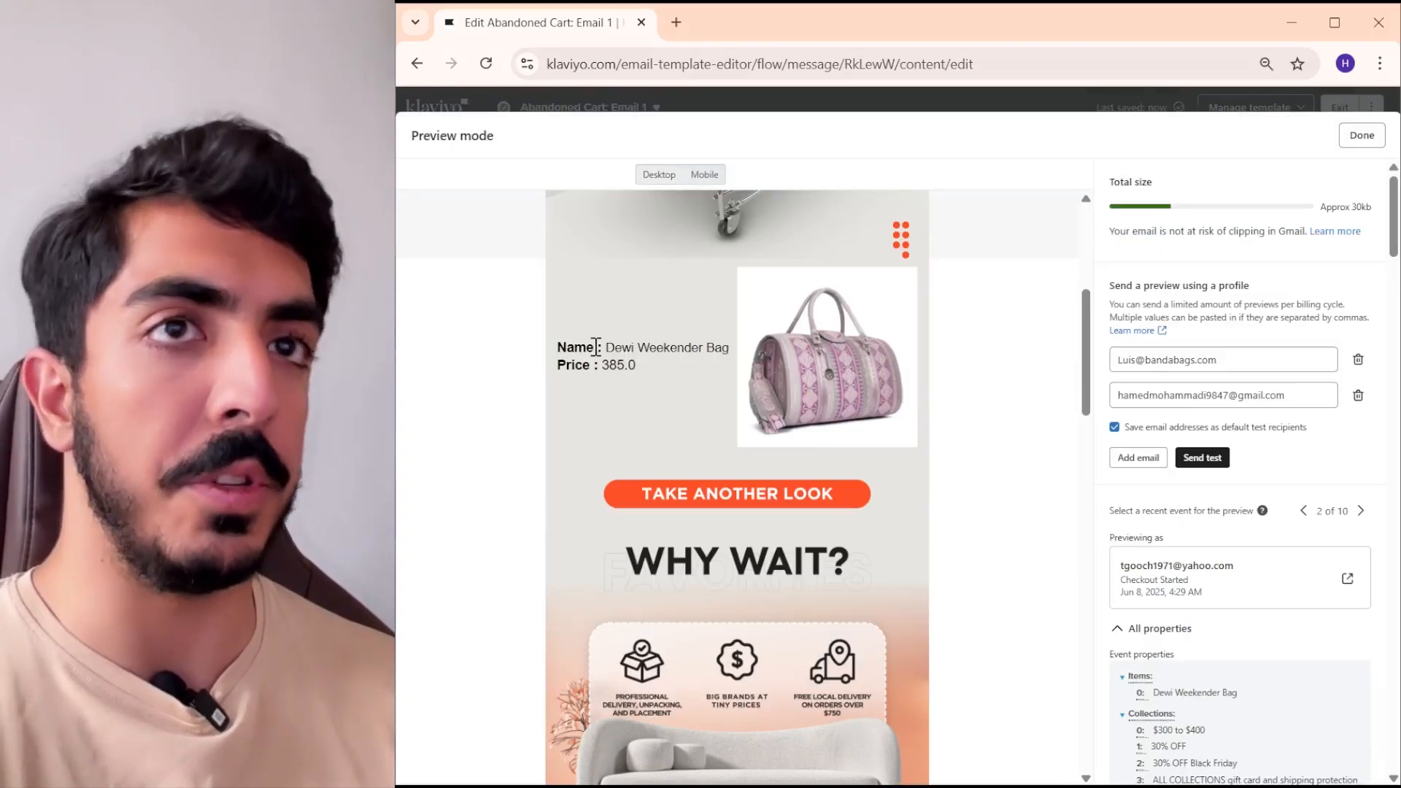
click(1362, 135)
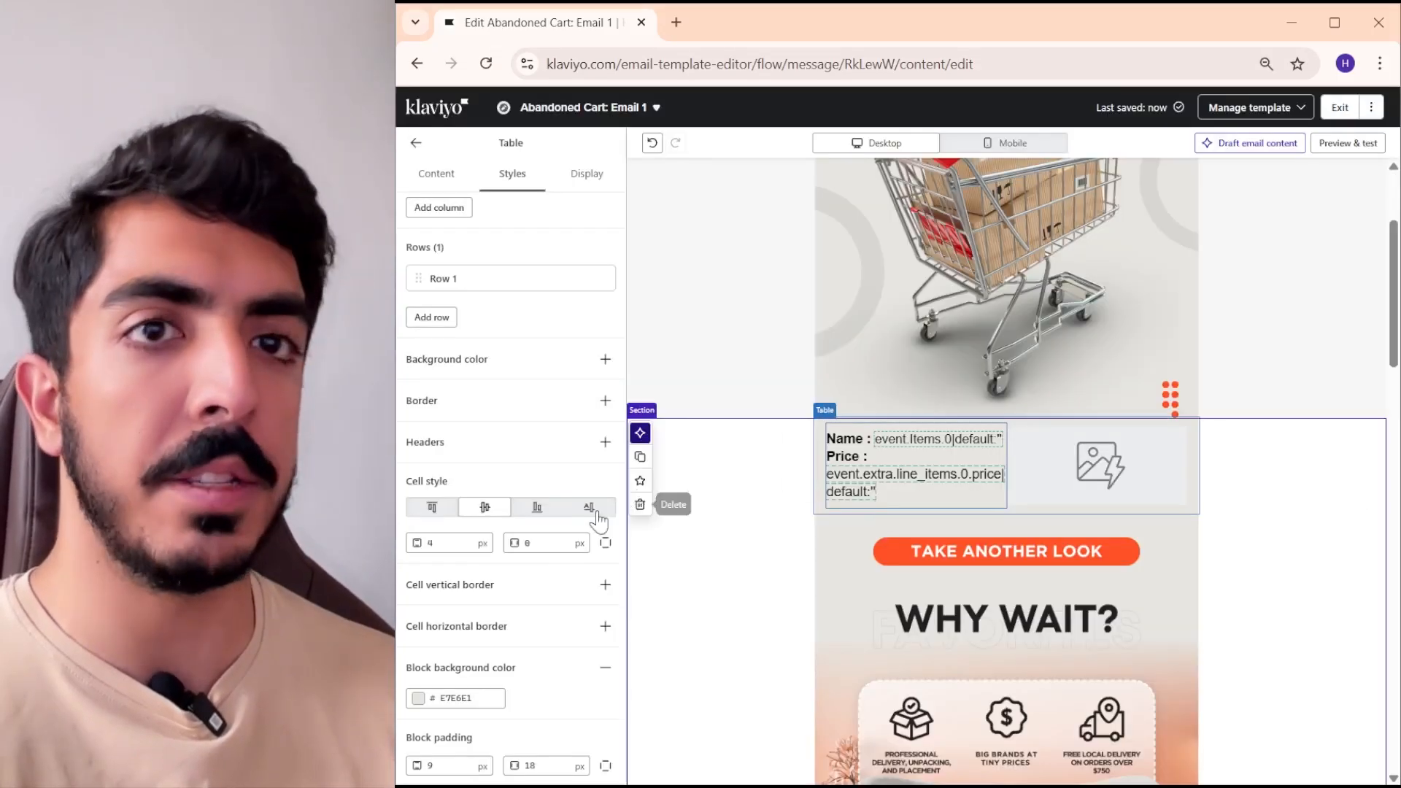
- Increase the product name and price text size to 38 px and check it in the preview
key(Up)
key(Up)
key(Up)
key(Up)
key(Up)
key(Up)
key(Up)
key(Up)
key(Up)
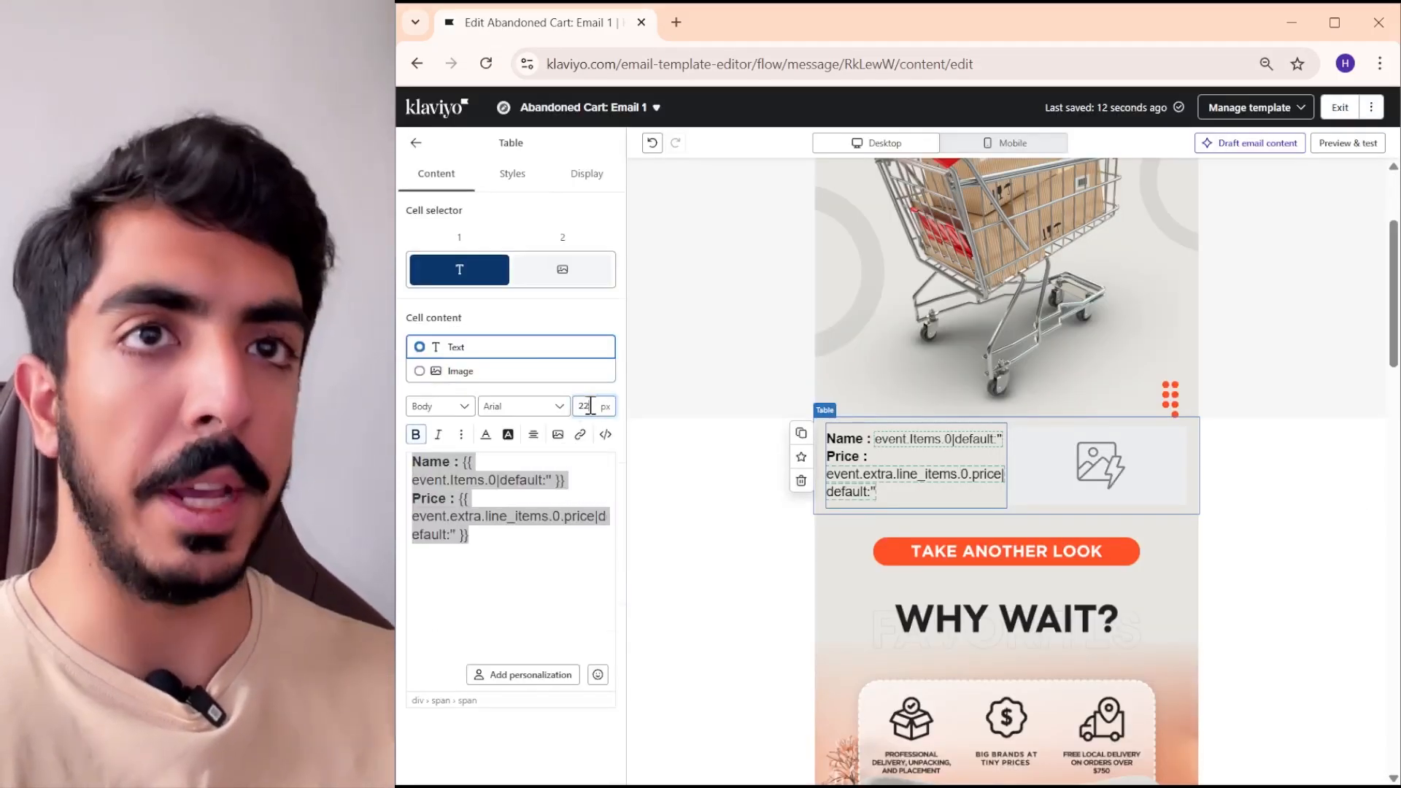
click(1348, 142)
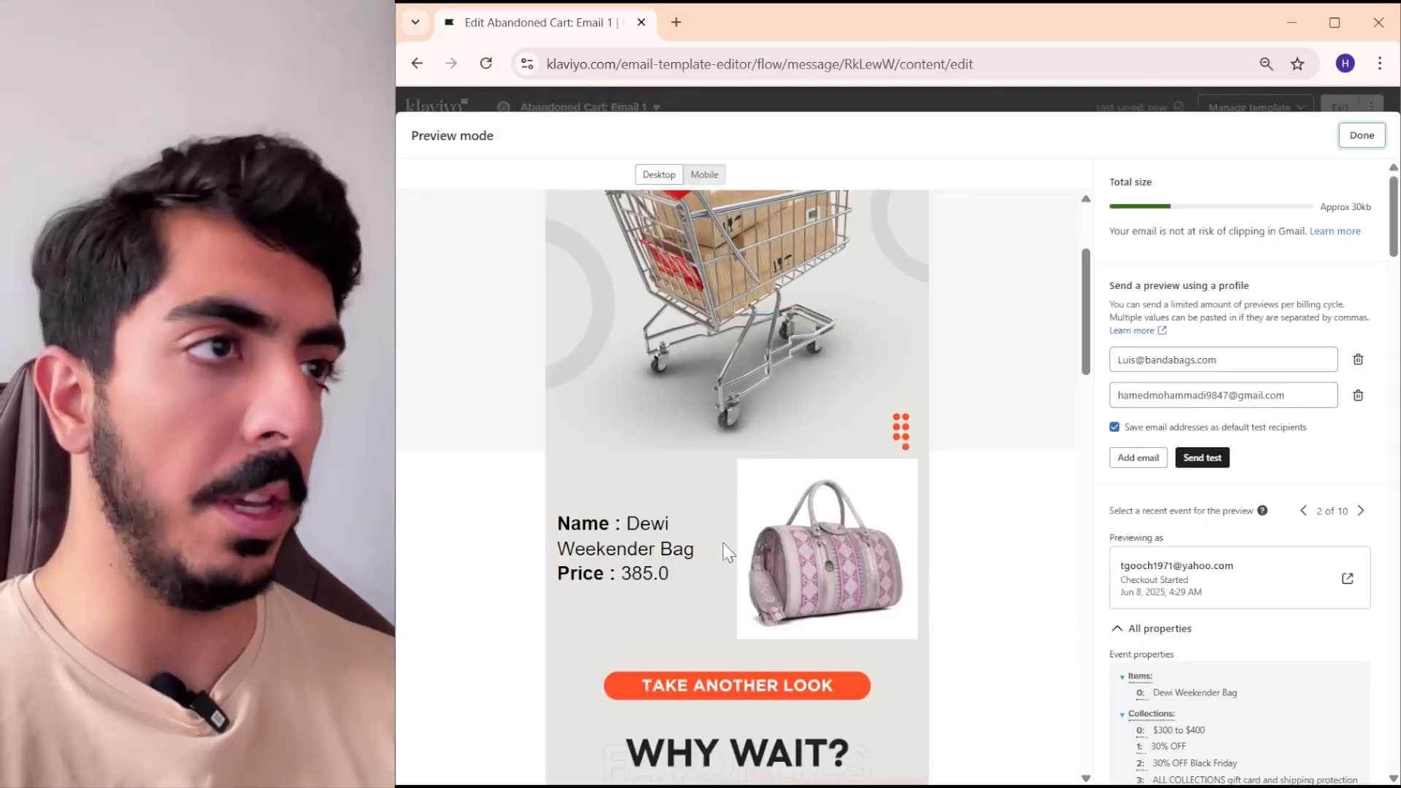
scroll(727, 553, down, 3)
scroll(875, 401, up, 3)
key(Escape)
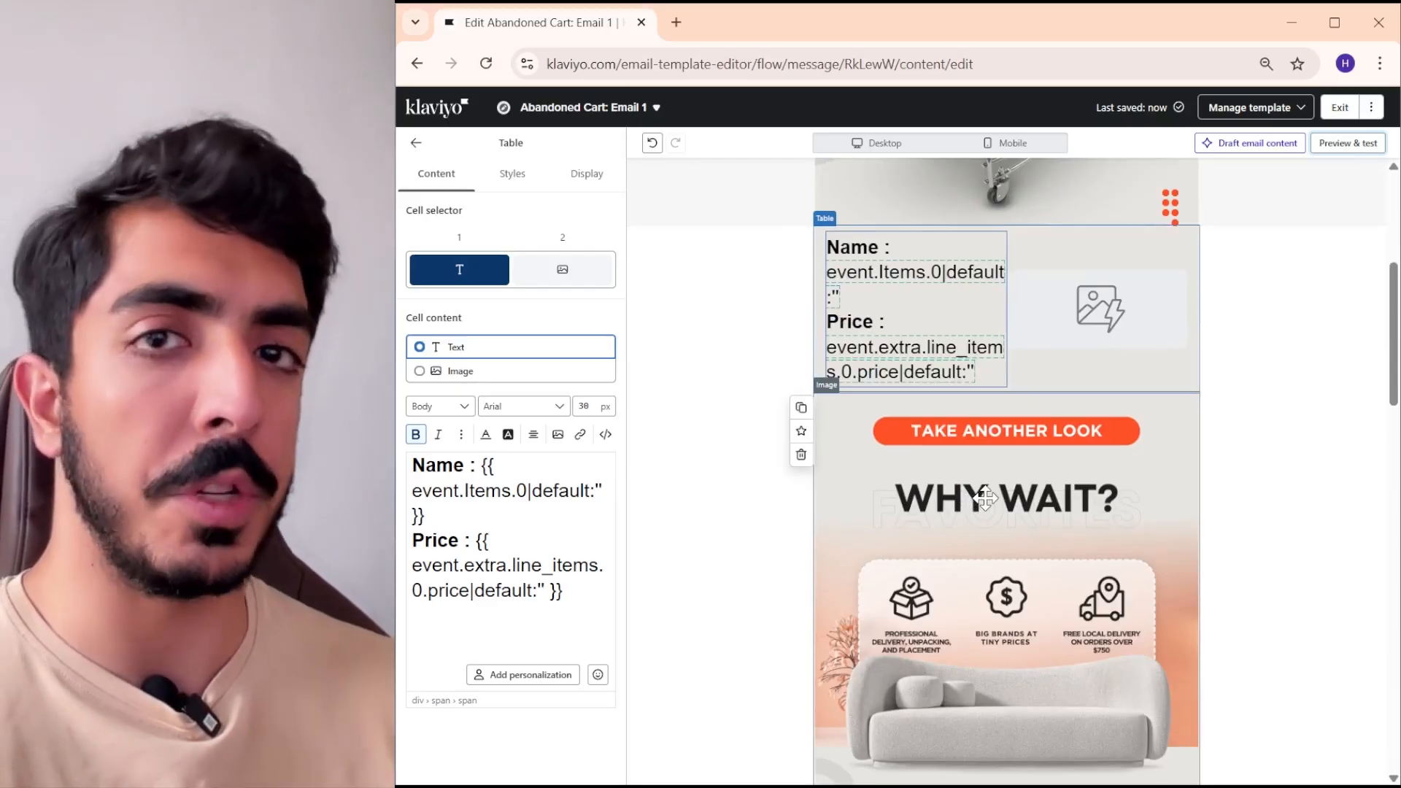
- Open Klaviyo's flows page in a second browser tab and return to the product table in the email
scroll(986, 499, up, 5)
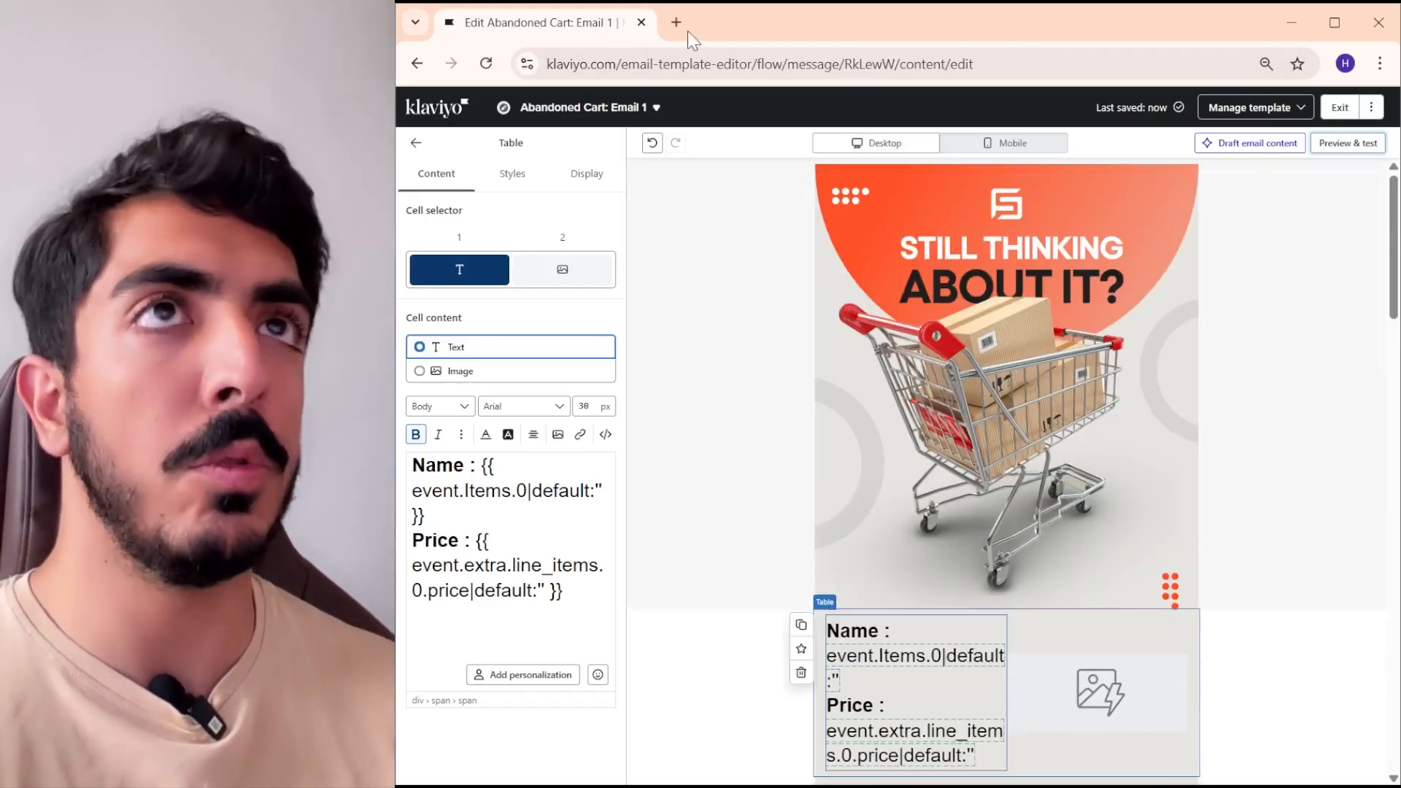
click(676, 22)
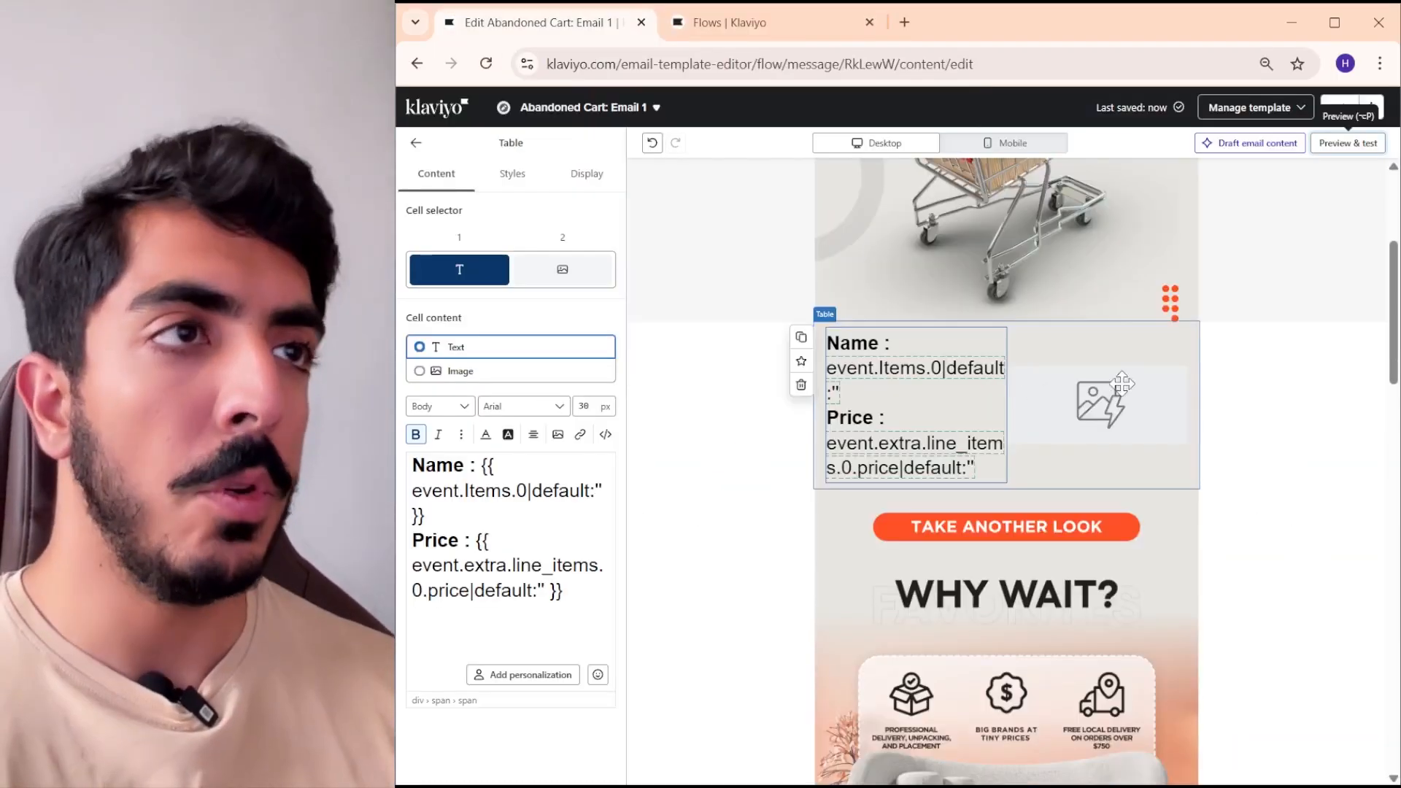
click(1018, 378)
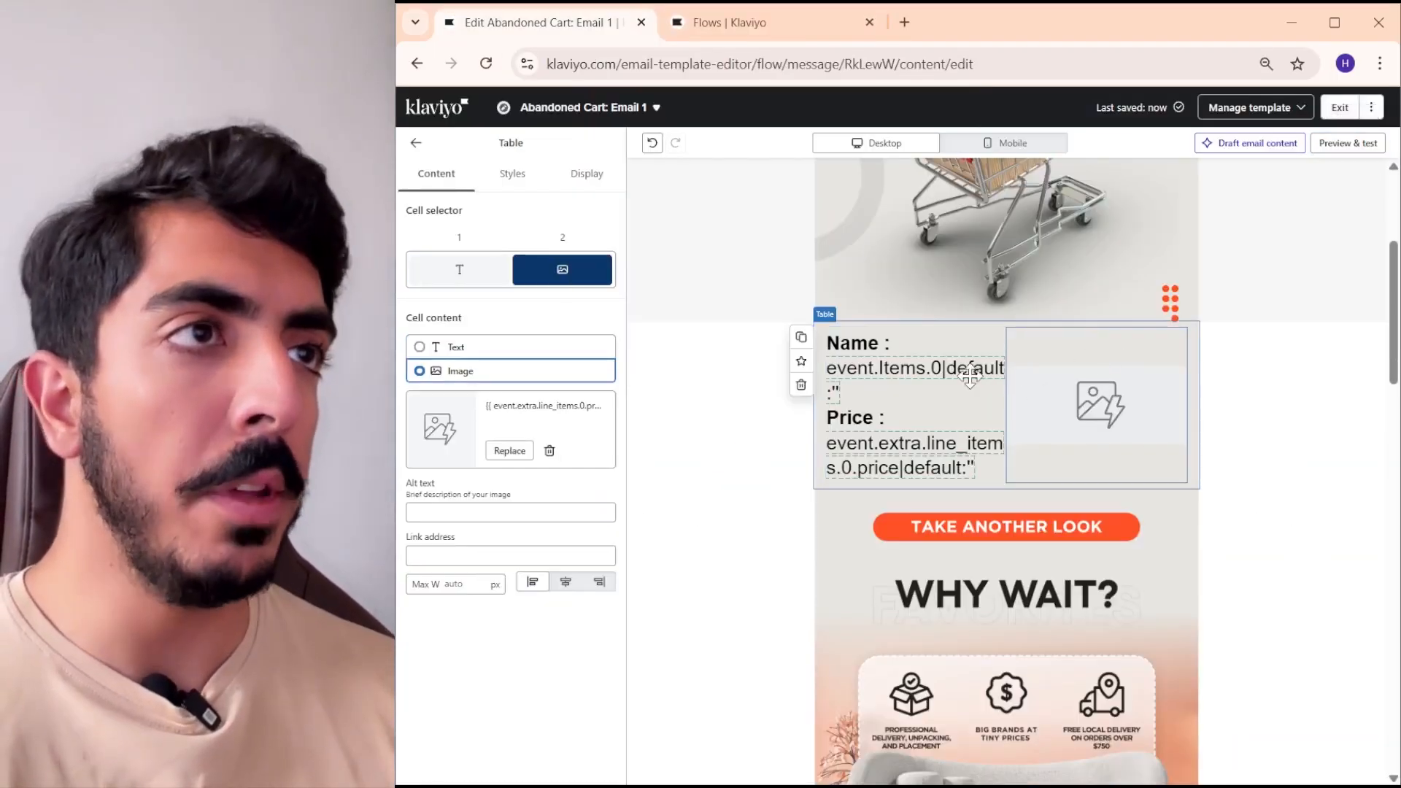
scroll(848, 518, down, 1)
scroll(970, 330, up, 1)
click(970, 332)
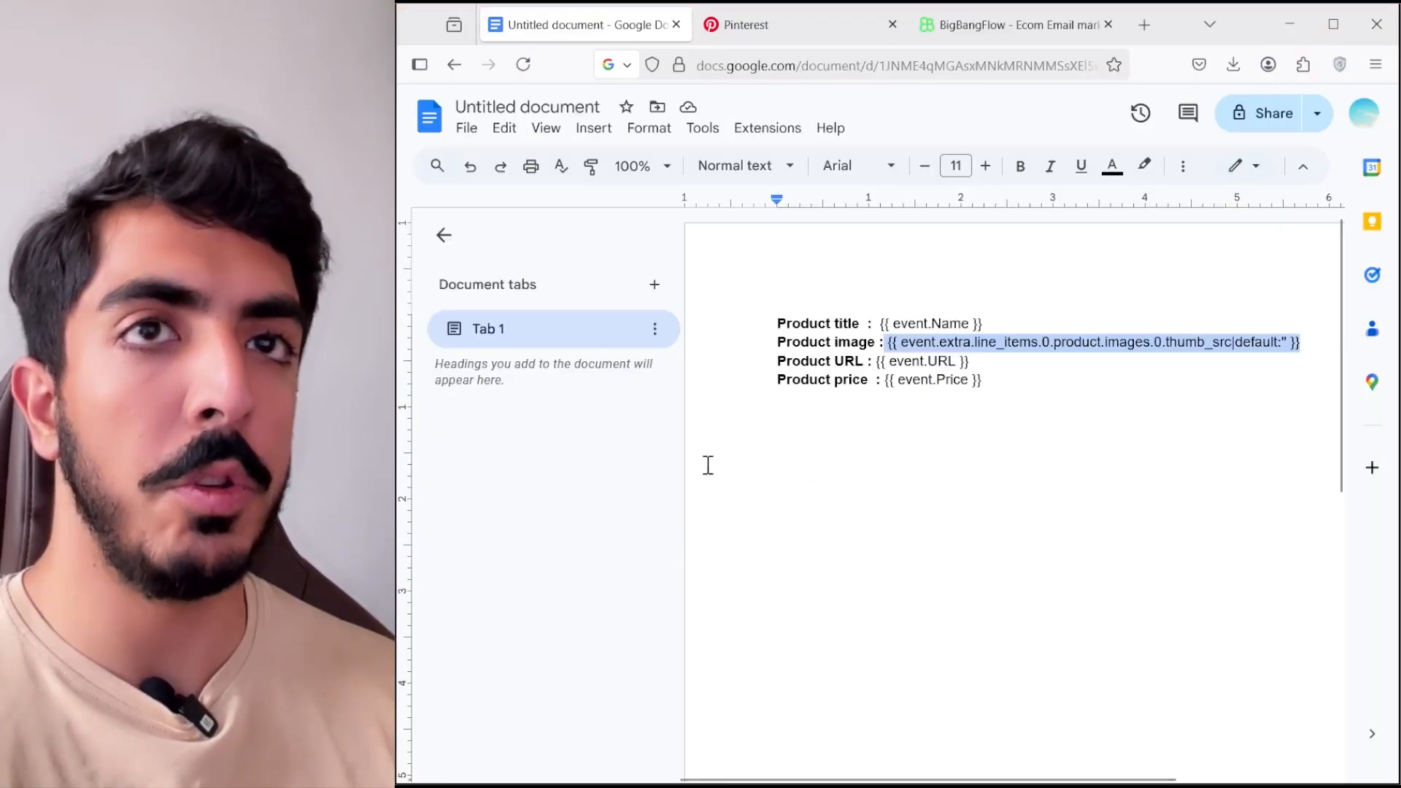
click(984, 362)
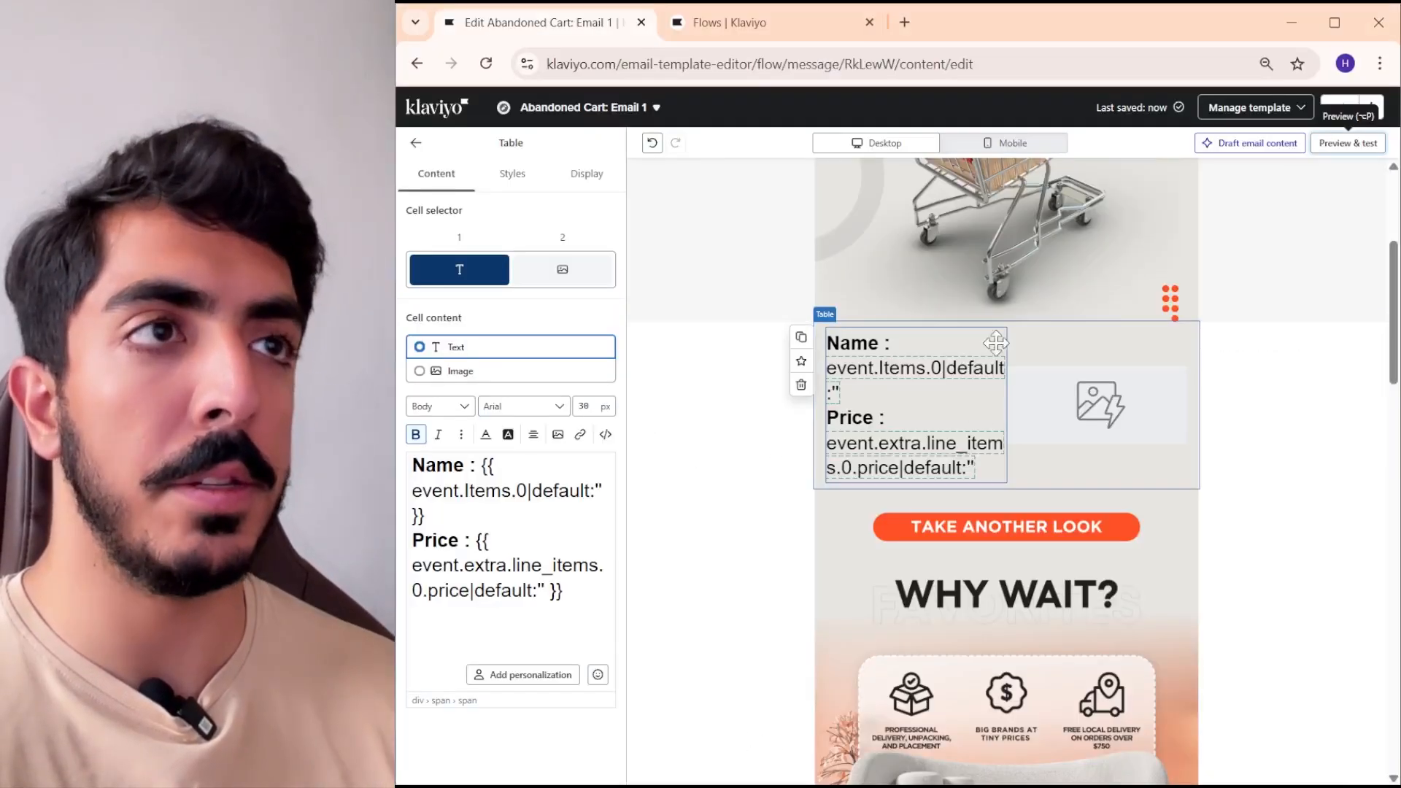
- Set the link address of the product table's image cell to {{ event.URL }}
click(1016, 338)
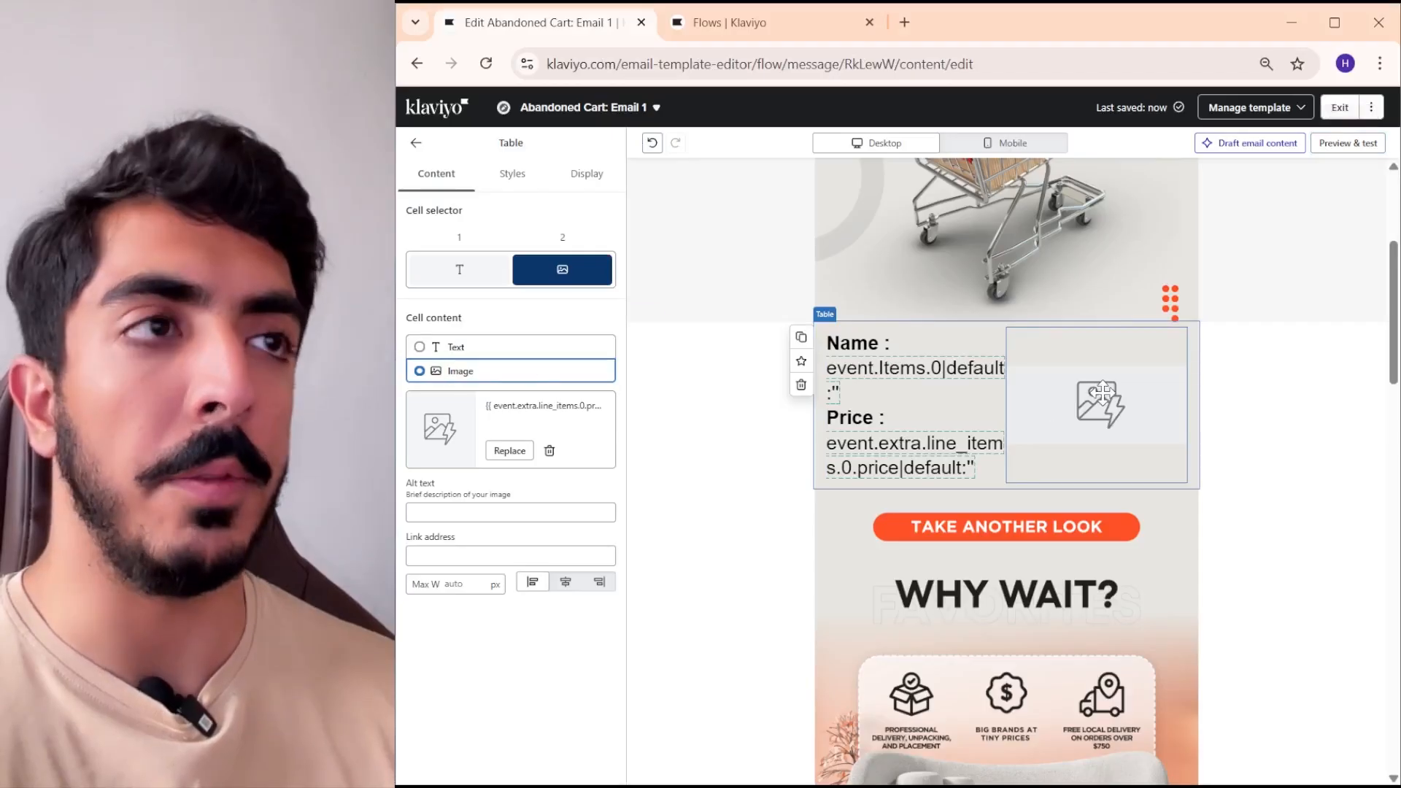
click(575, 557)
right_click(569, 556)
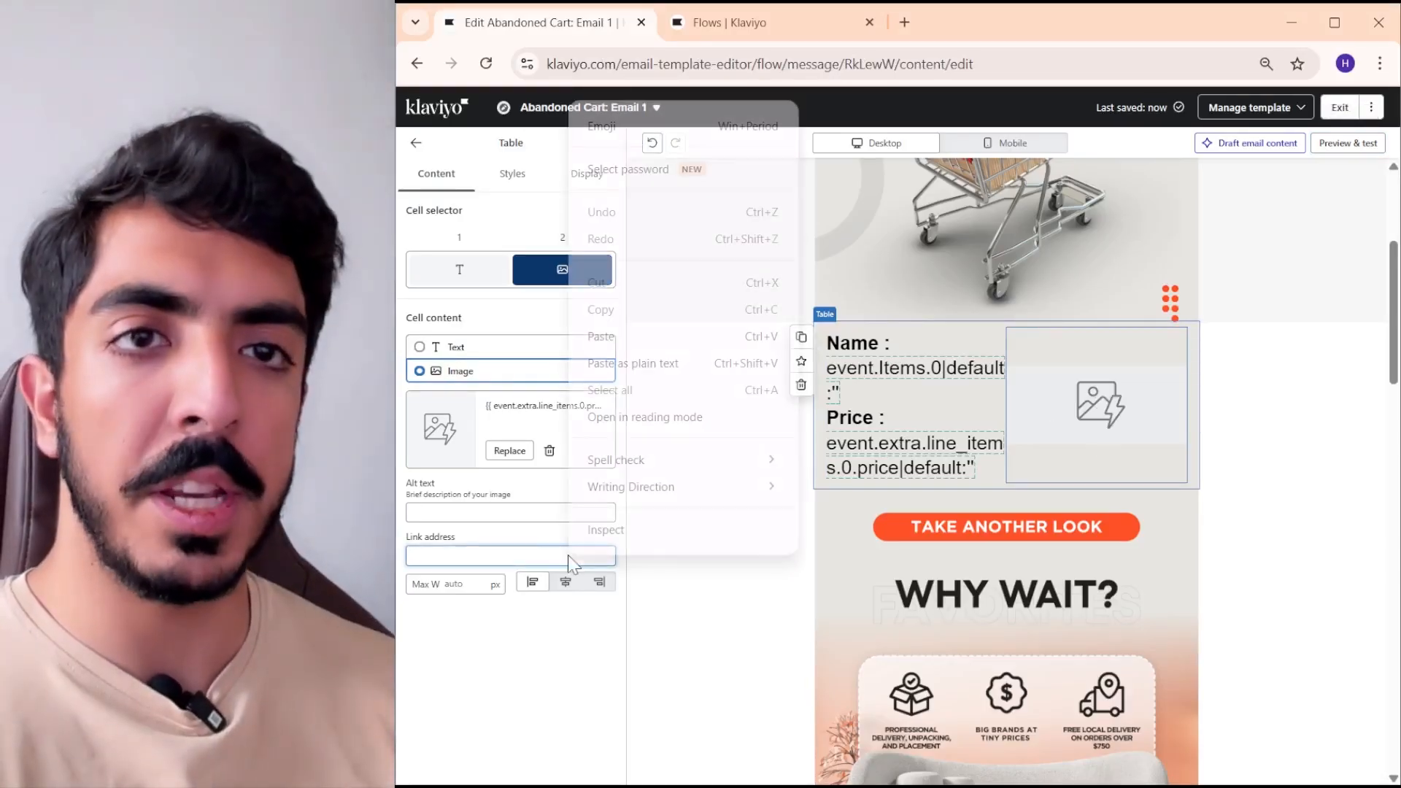
click(635, 340)
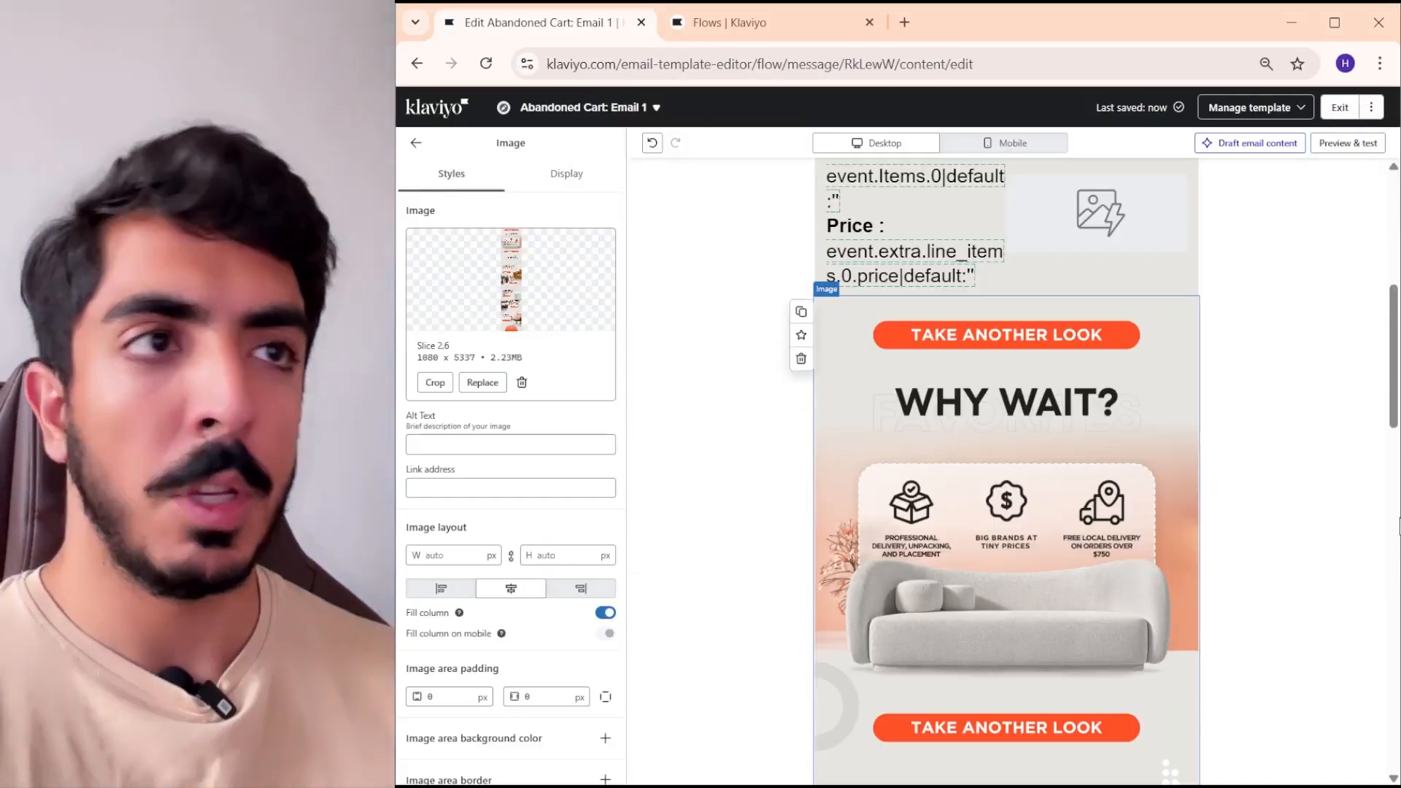
scroll(1086, 371, up, 1)
scroll(1088, 371, up, 1)
click(1091, 456)
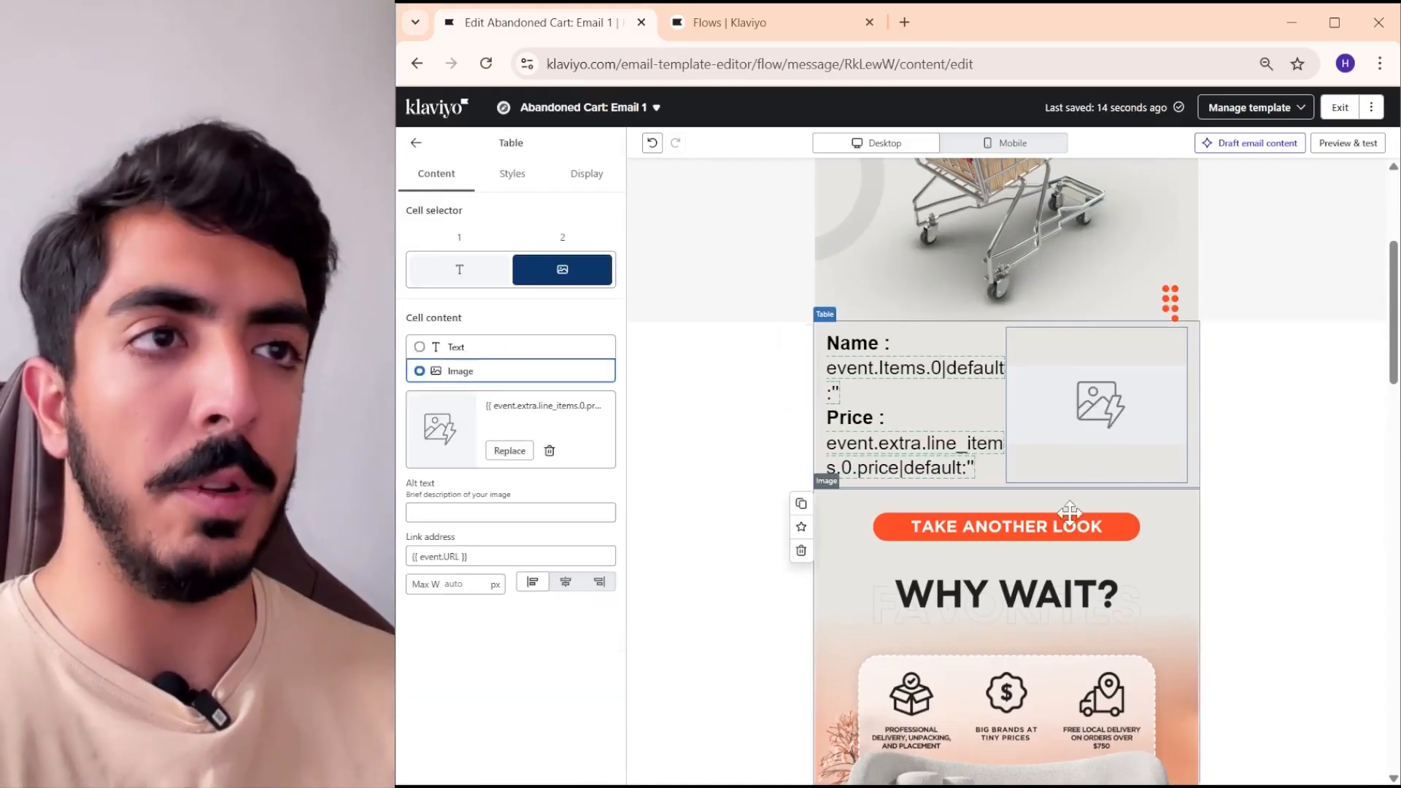
- Set the link address of the Slice 2.6 image below the product table to {{ event.URL }}
click(994, 528)
scroll(1008, 511, down, 3)
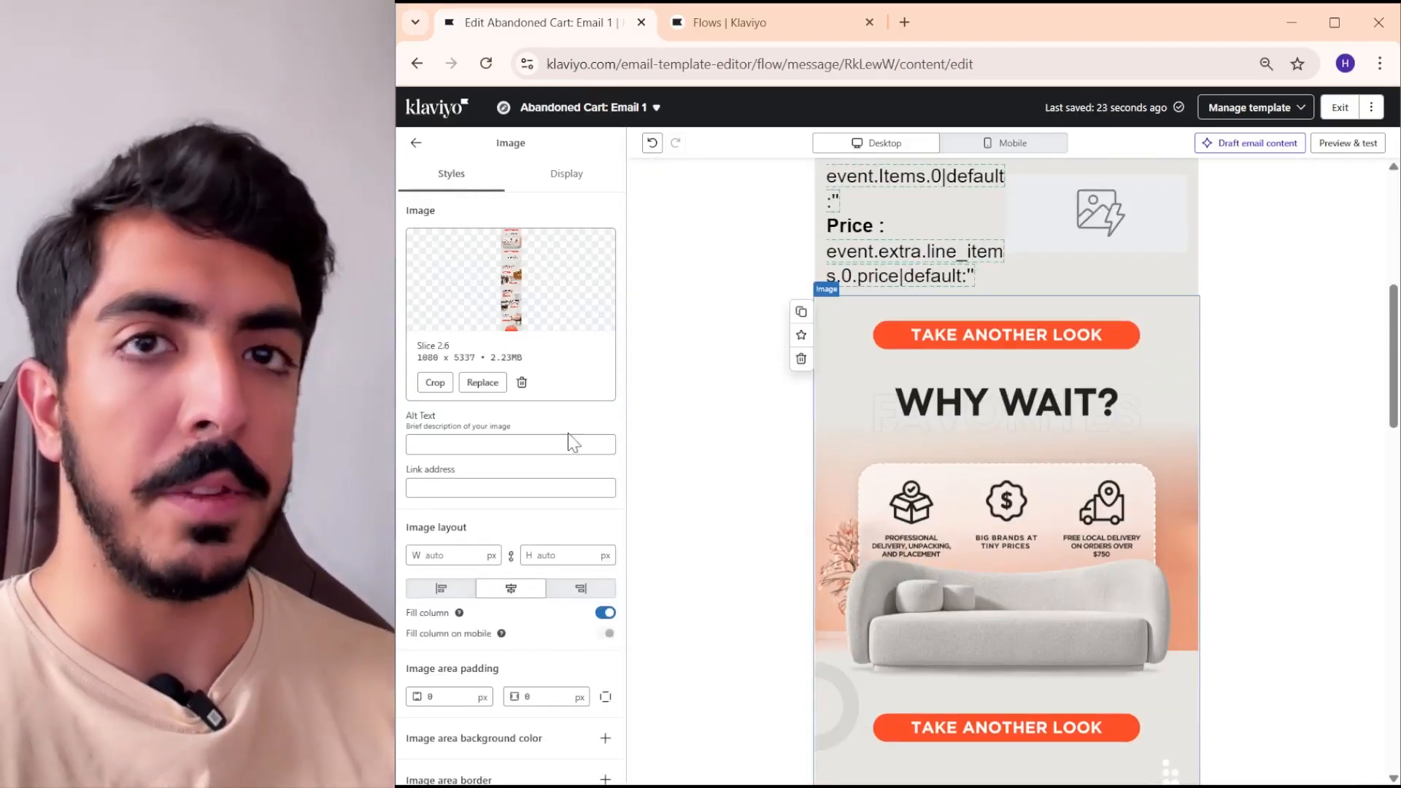
scroll(518, 379, down, 1)
right_click(504, 385)
click(569, 555)
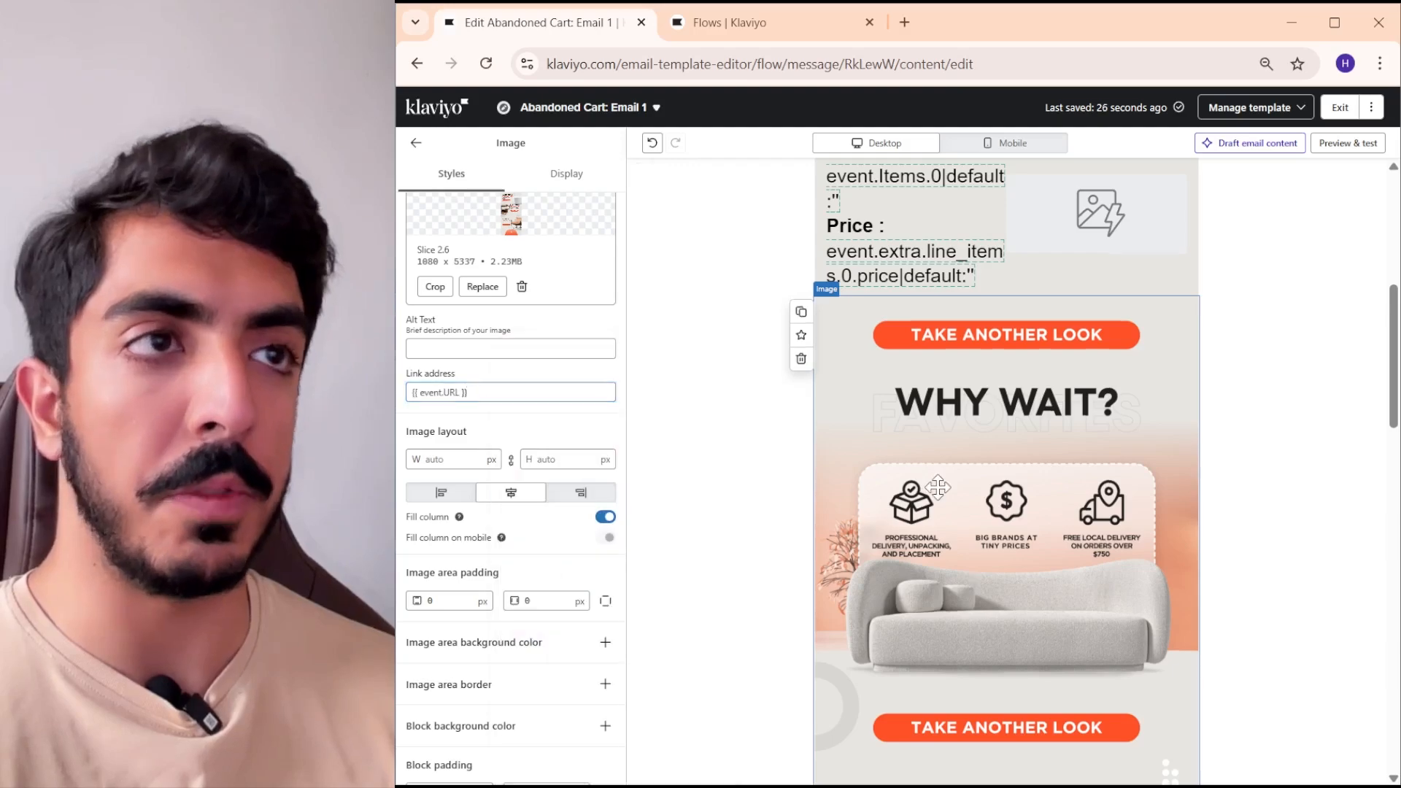
- Paste the {{ event.URL }} link address onto the Slice 1.4 hero image and exit the email editor
right_click(510, 488)
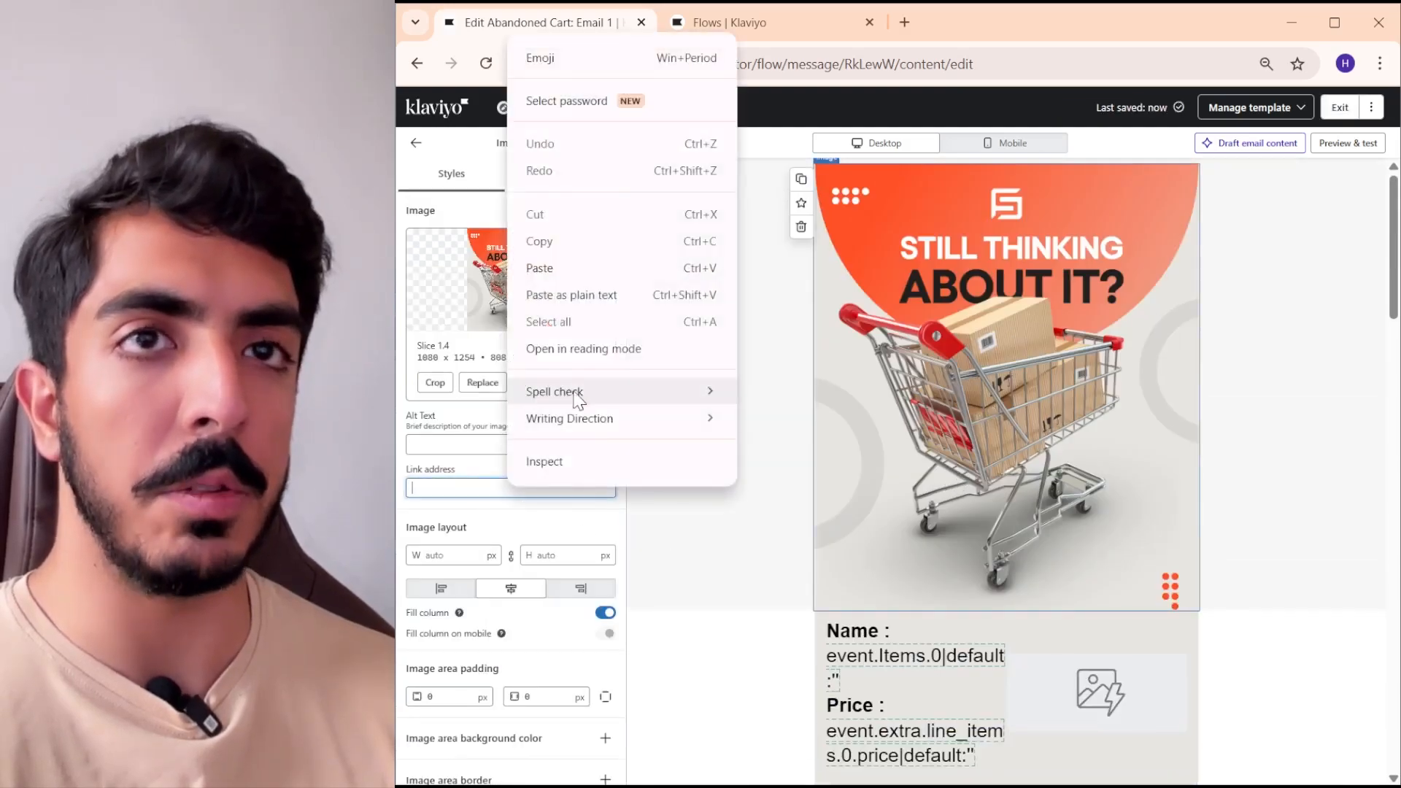
click(533, 295)
click(1340, 109)
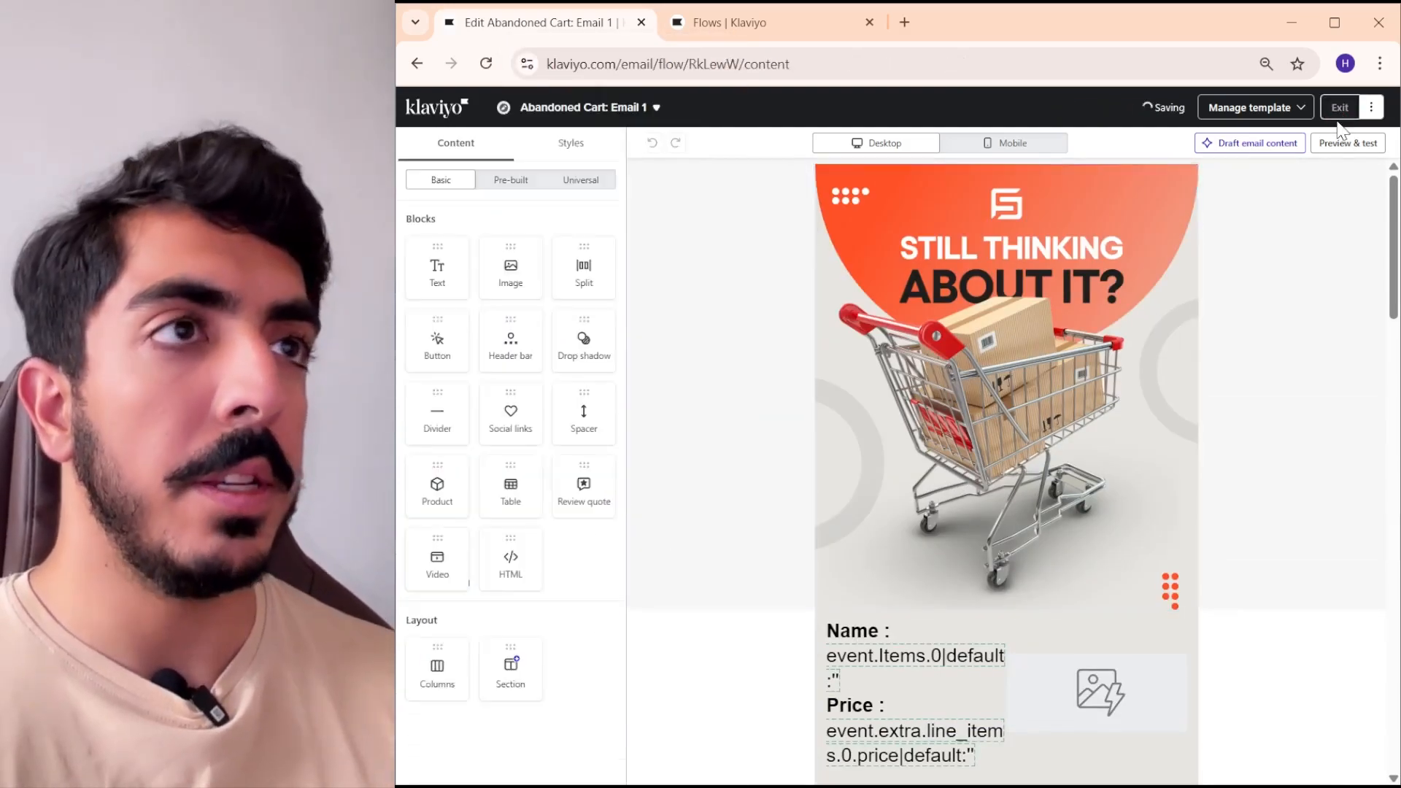
- Create a flow from the Post-Purchase Followup template for order count split and name it "test post purchase"
click(787, 29)
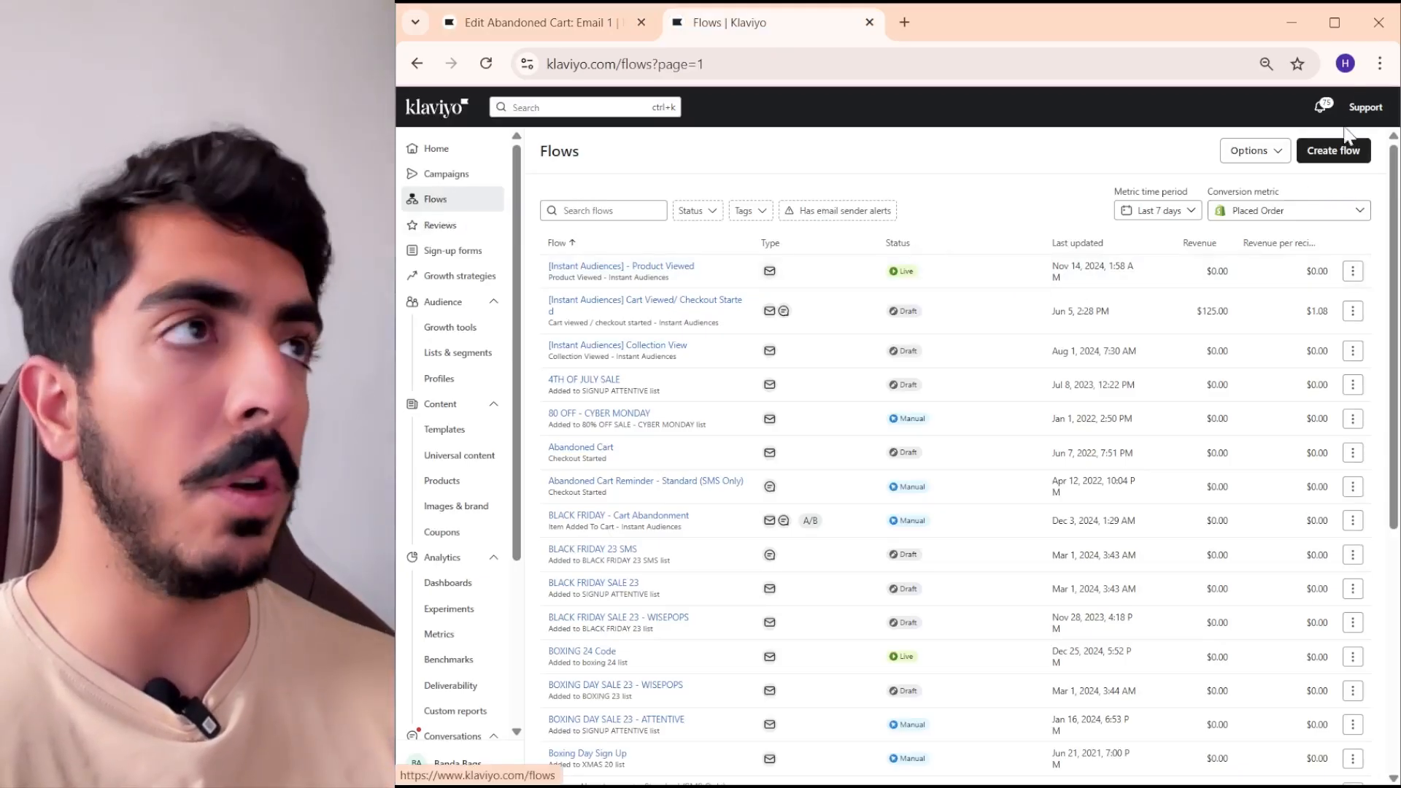
click(1335, 151)
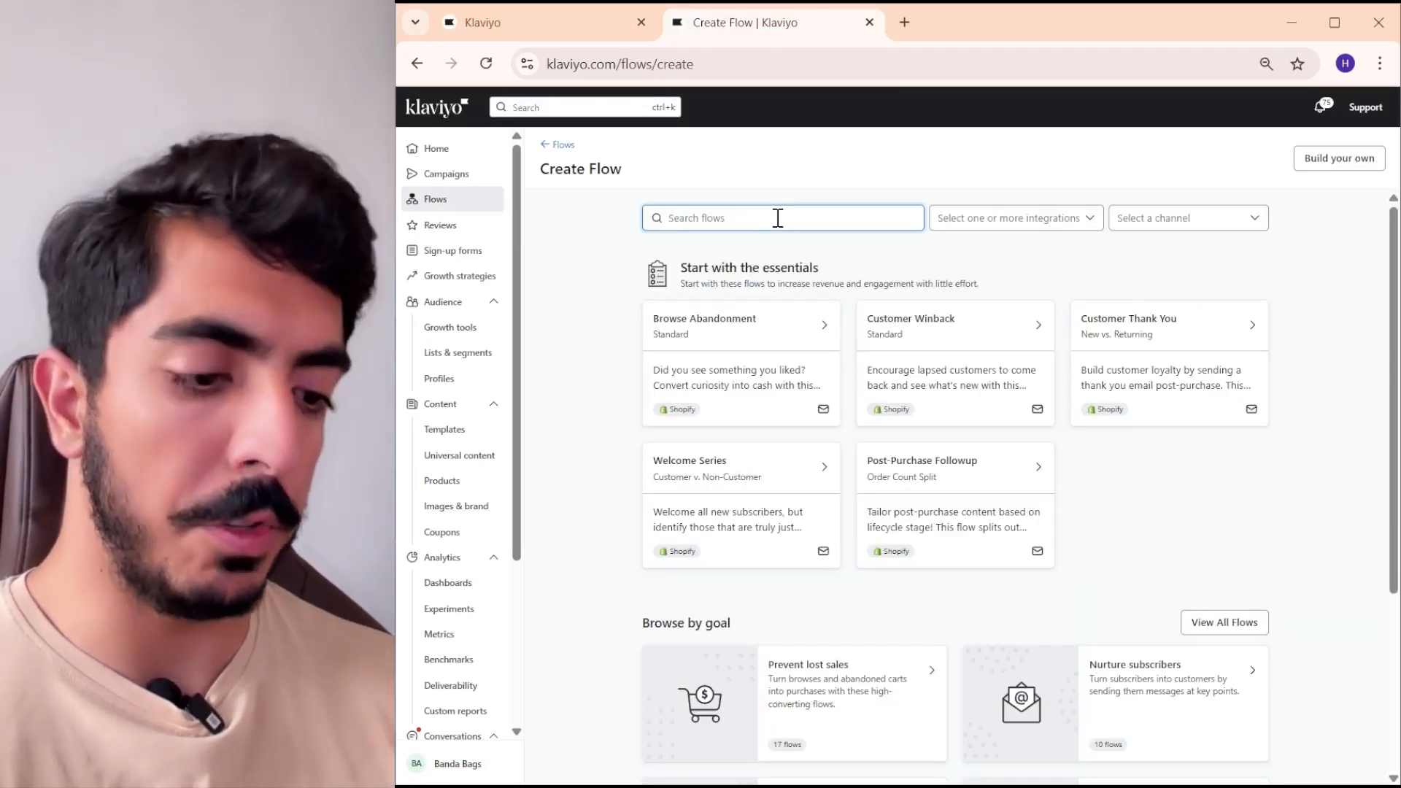
text(post)
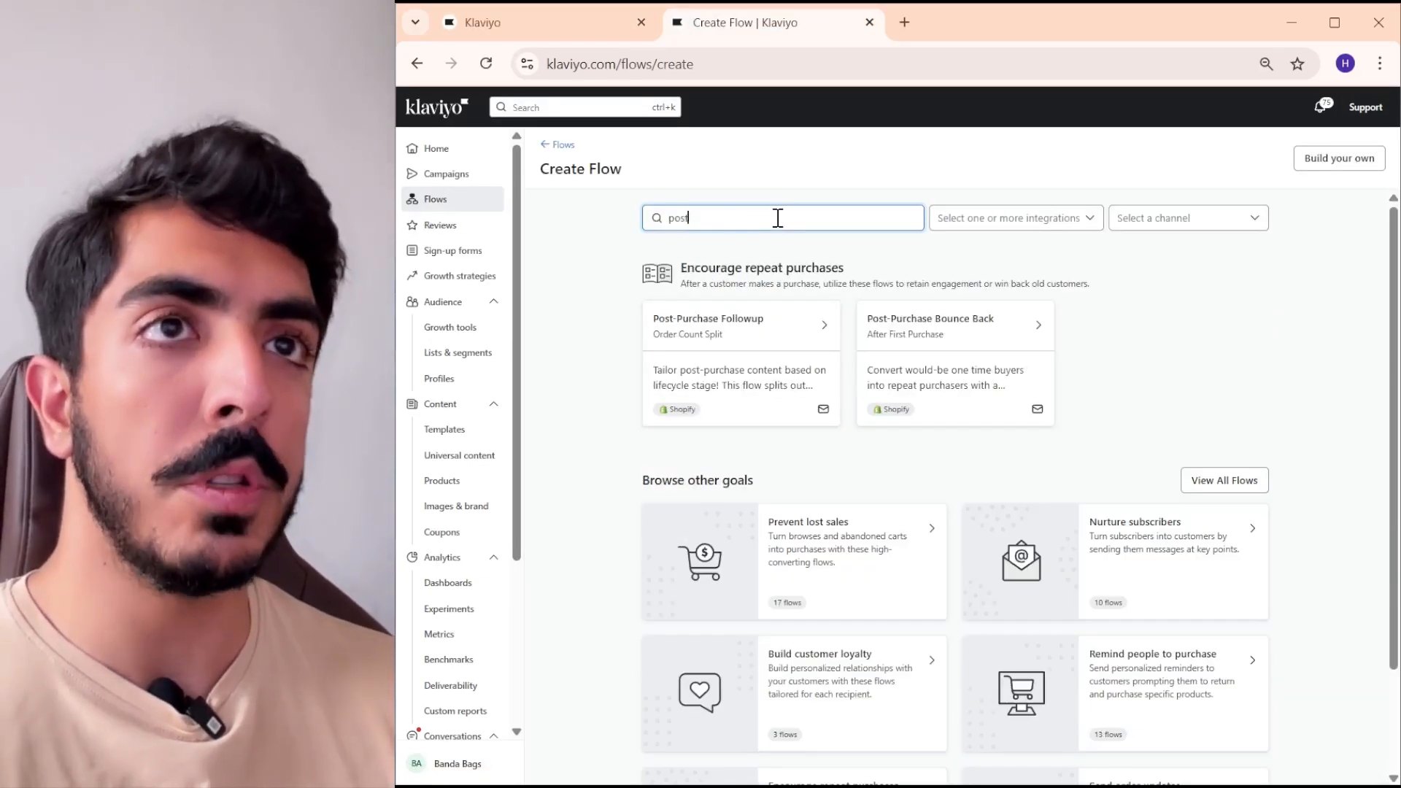
click(767, 334)
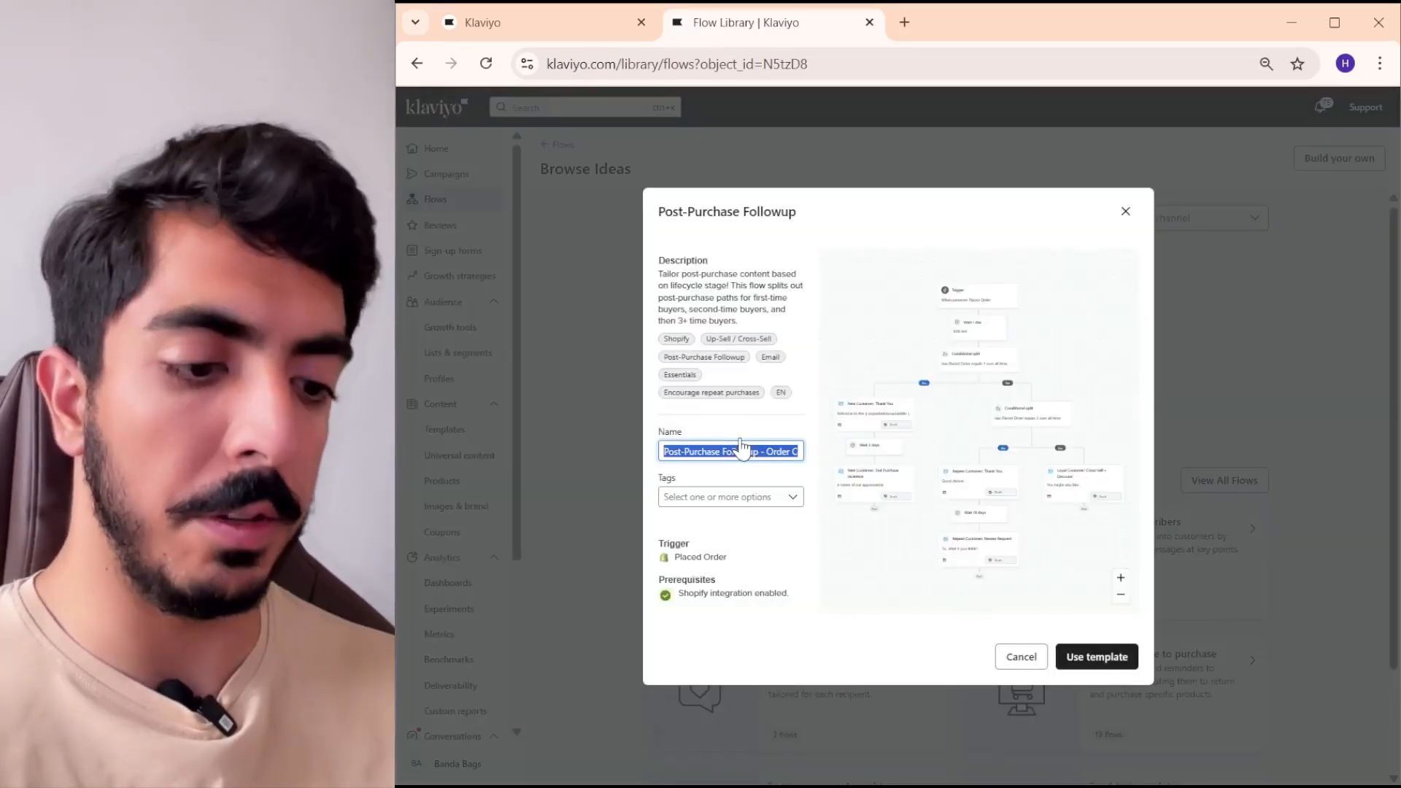
text(test post purchase)
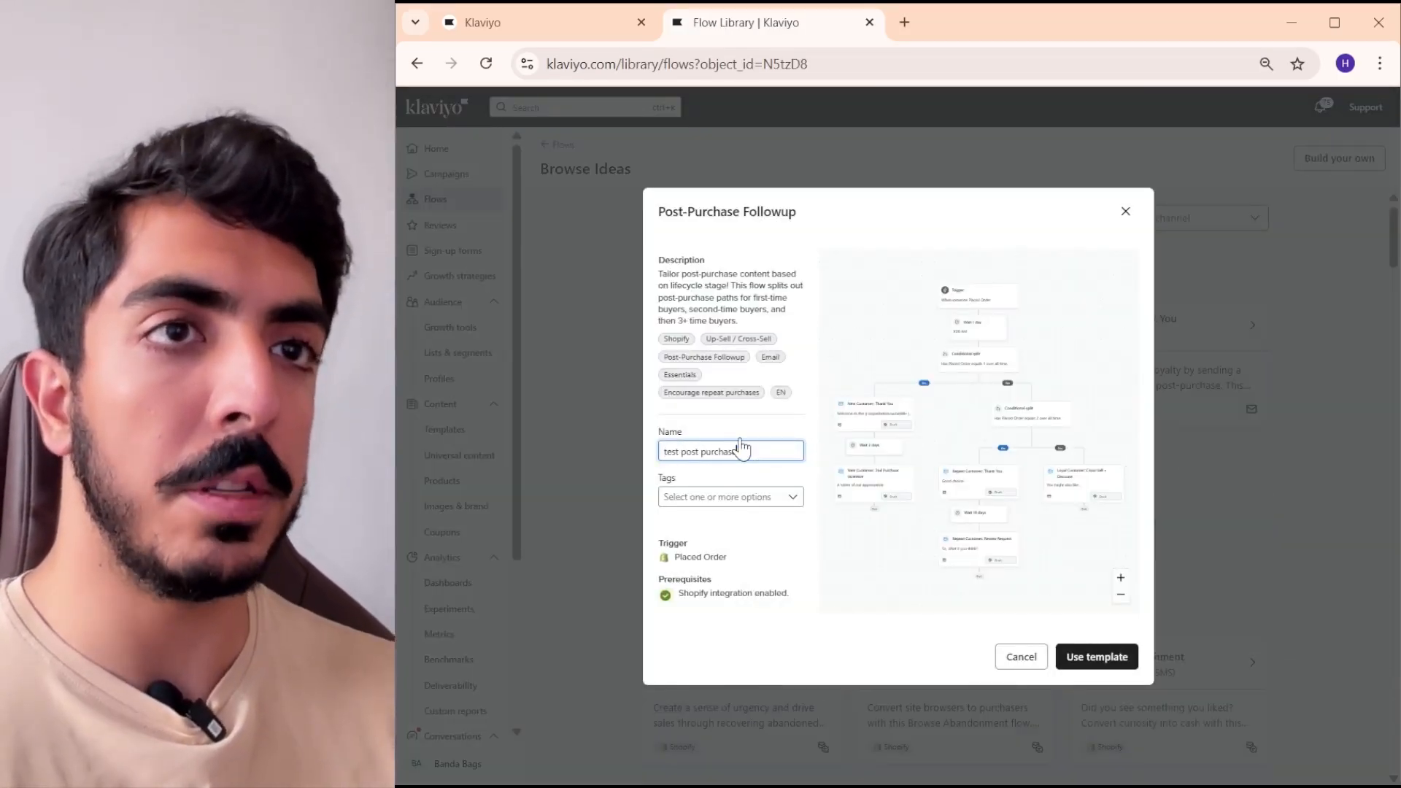
click(1104, 662)
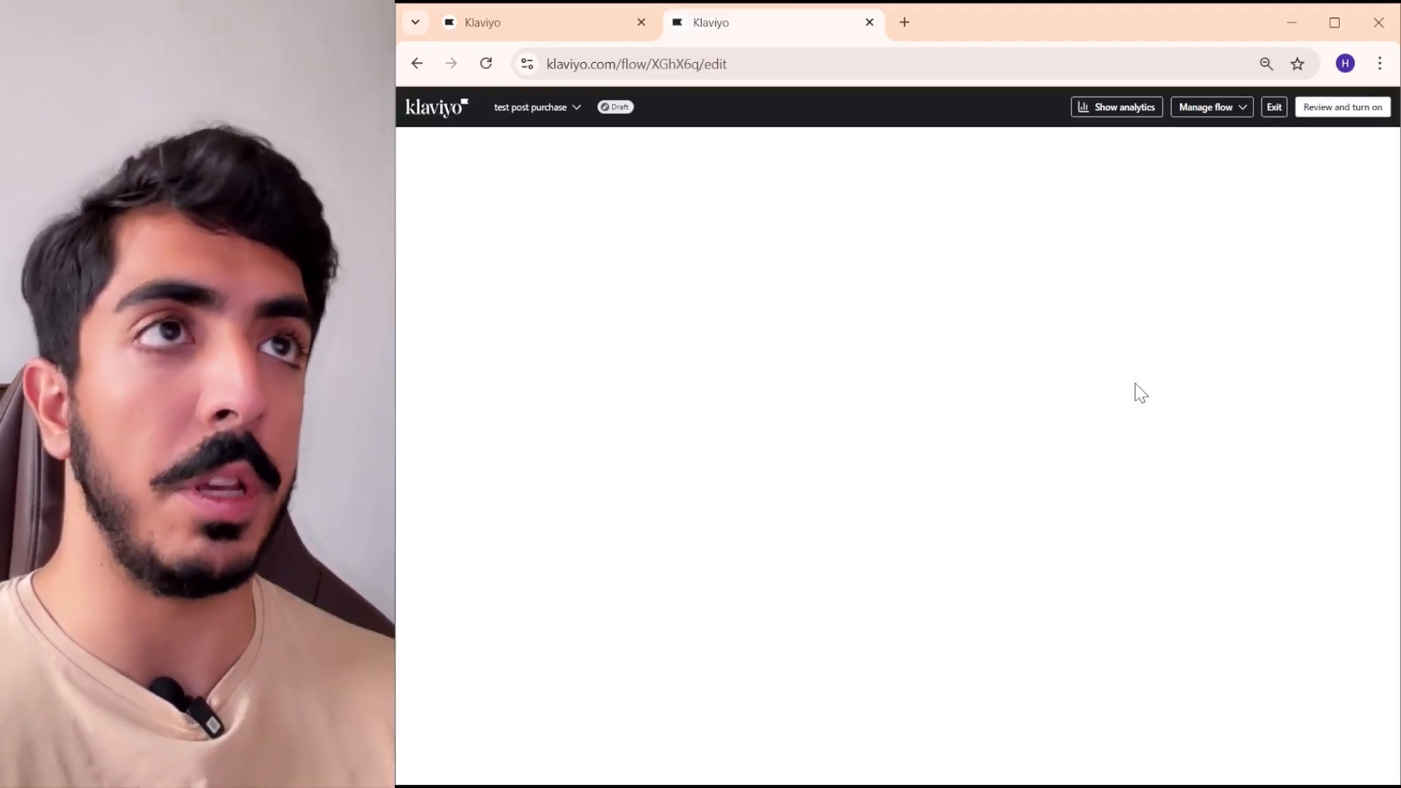
- Move the Repeat Customer: Review Request email directly below the flow's 1-day wait
scroll(956, 425, down, 5)
scroll(957, 426, up, 8)
drag(894, 406, 870, 336)
scroll(869, 363, down, 6)
scroll(870, 336, up, 3)
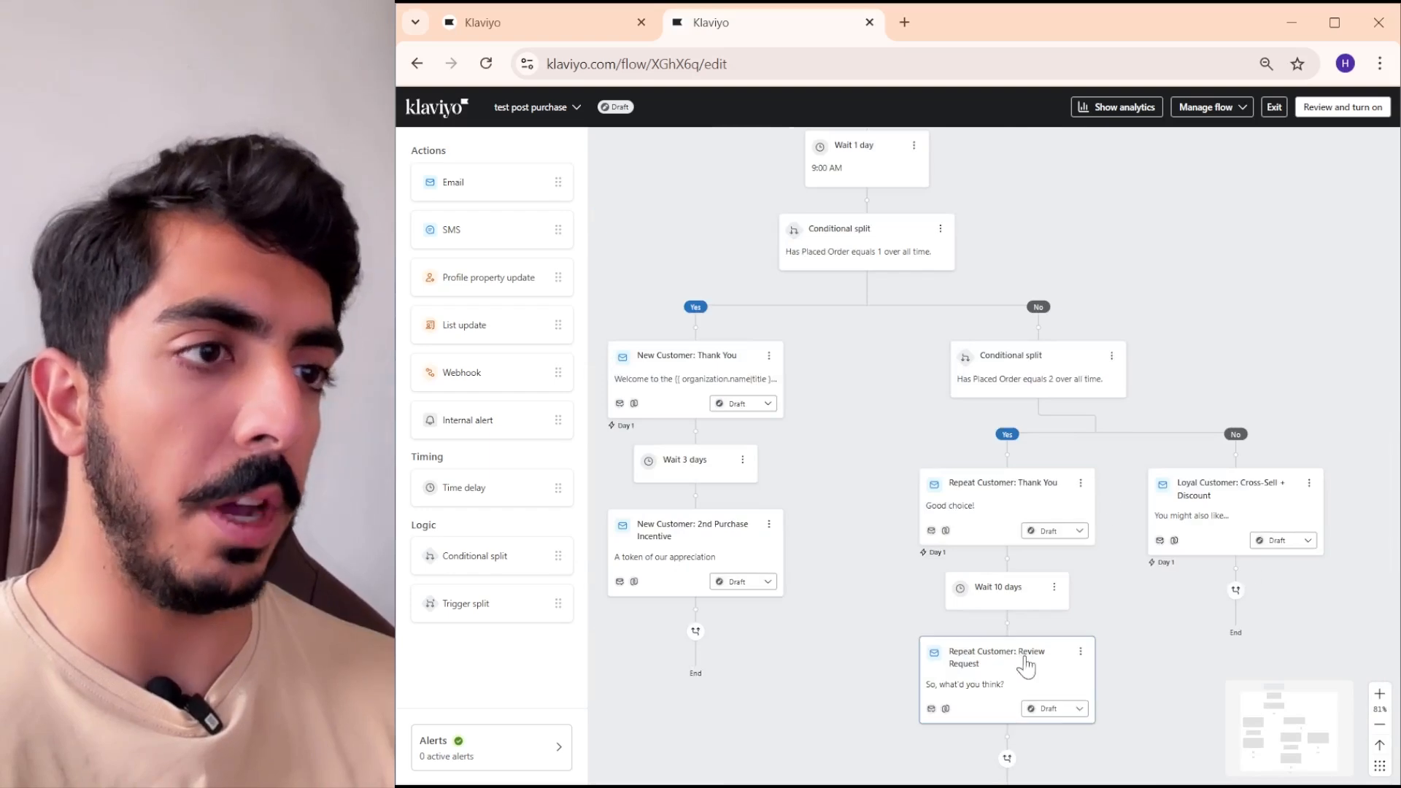
drag(986, 684, 953, 281)
- Delete the conditional split below the Review Request email together with both of its paths
click(866, 383)
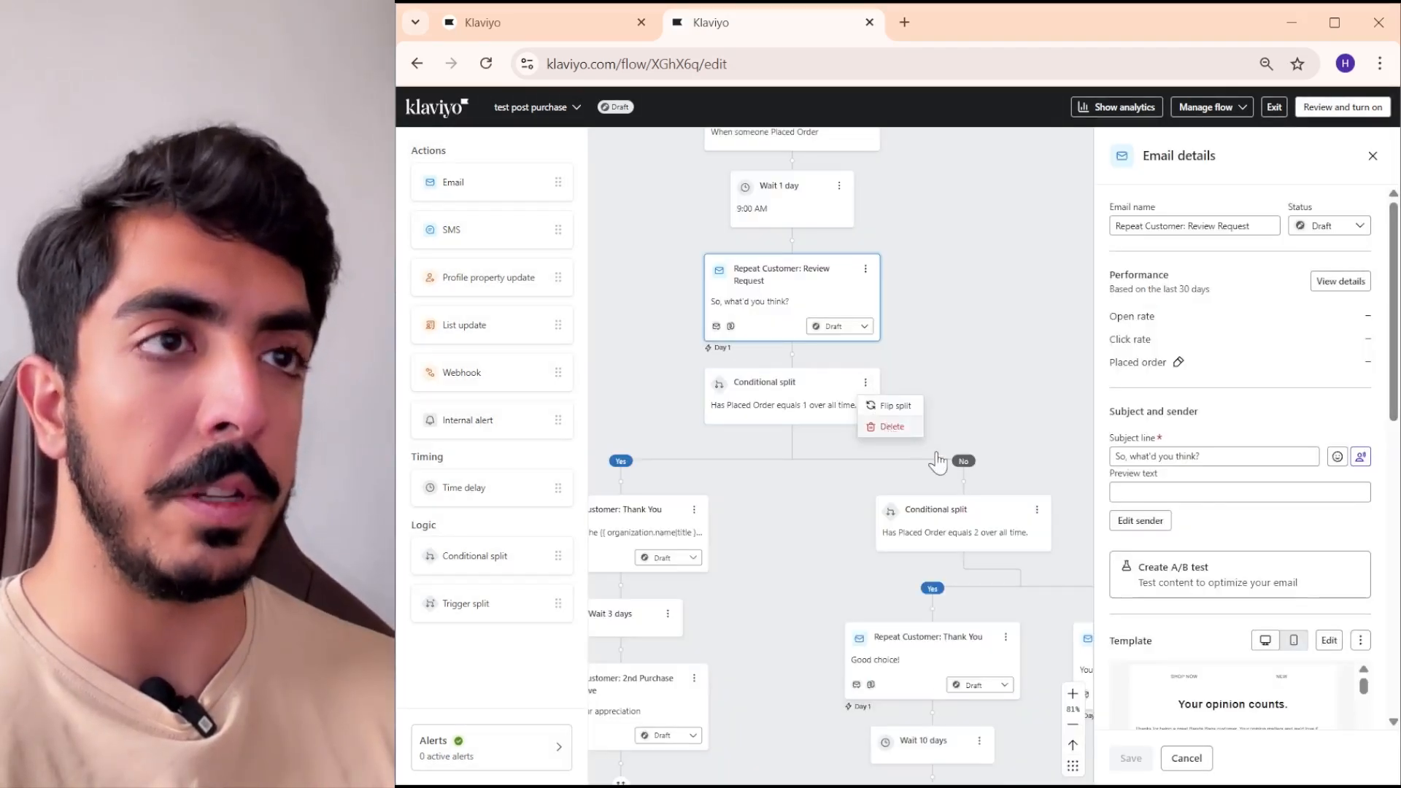
click(894, 421)
click(1057, 443)
click(1036, 497)
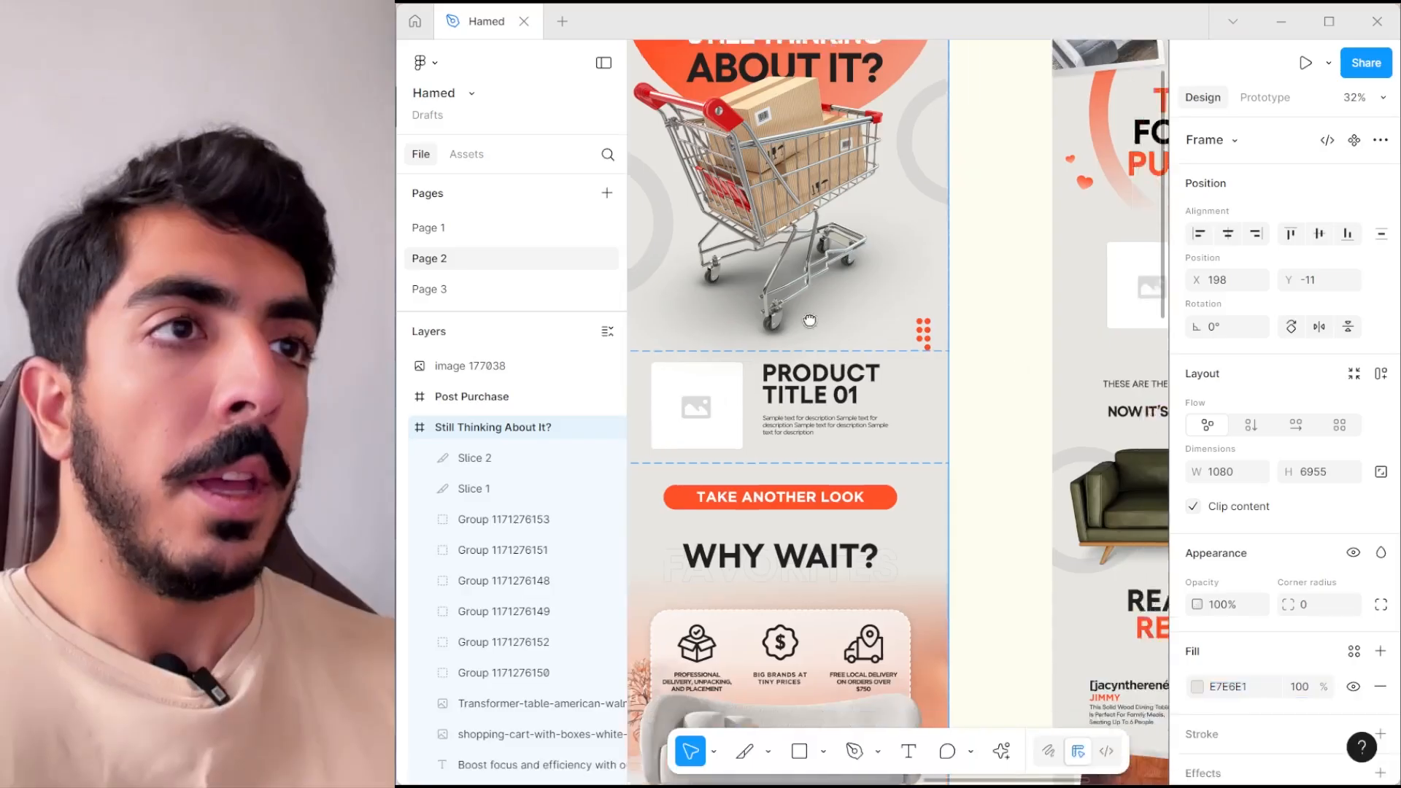
scroll(786, 281, right, 3)
drag(786, 281, 757, 281)
drag(875, 113, 895, 153)
- Switch to Figma and slice the Post Purchase design's "Thanks for your purchase!" header at about 1080 × 882
click(1108, 622)
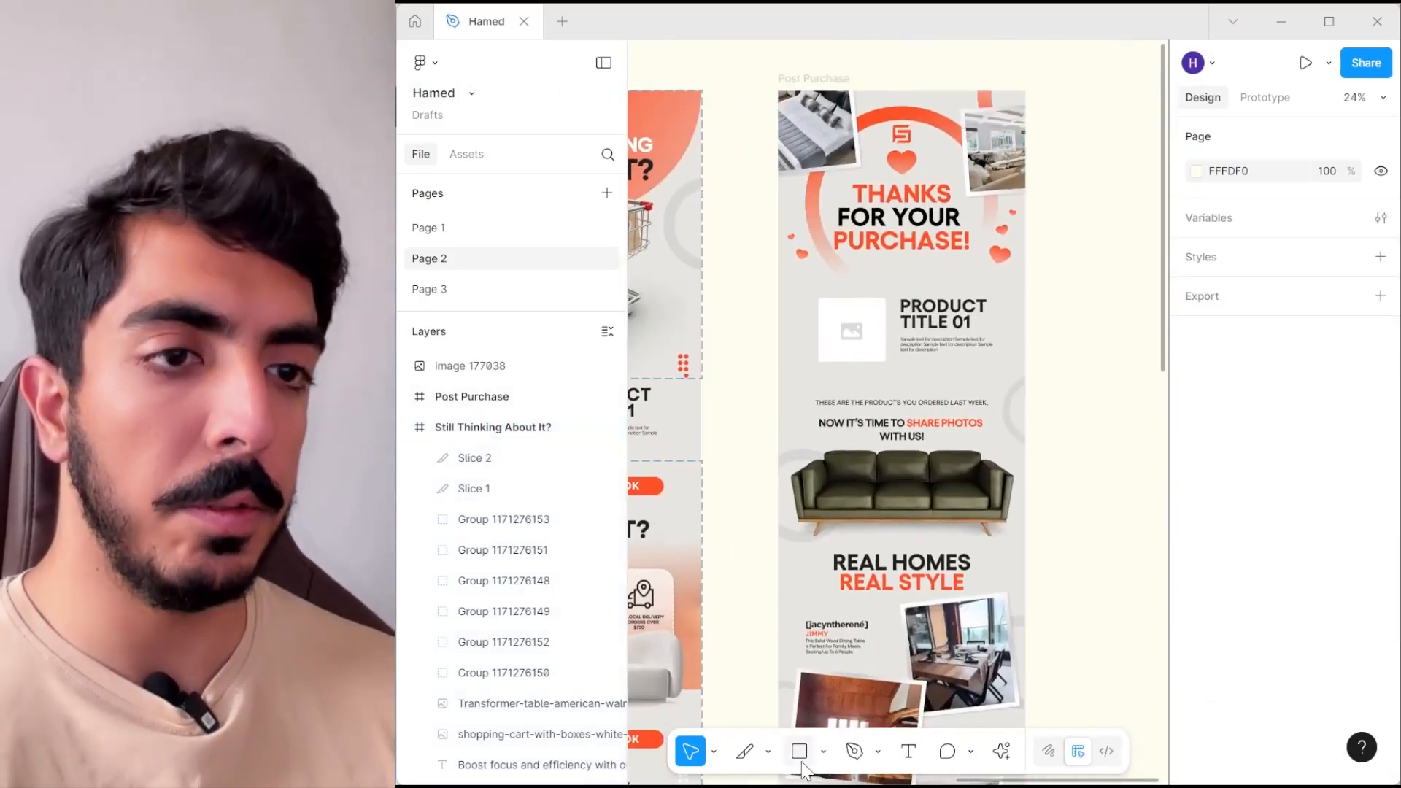
key(s)
mouse_move(778, 90)
mouse_down()
mouse_move(1027, 566)
mouse_move(1010, 373)
mouse_move(1026, 282)
mouse_up()
drag(932, 282, 933, 292)
- Duplicate the header slice and fit the copy over the design below the product section, about 1080 × 4268
drag(969, 342, 940, 167)
key(ctrl+d)
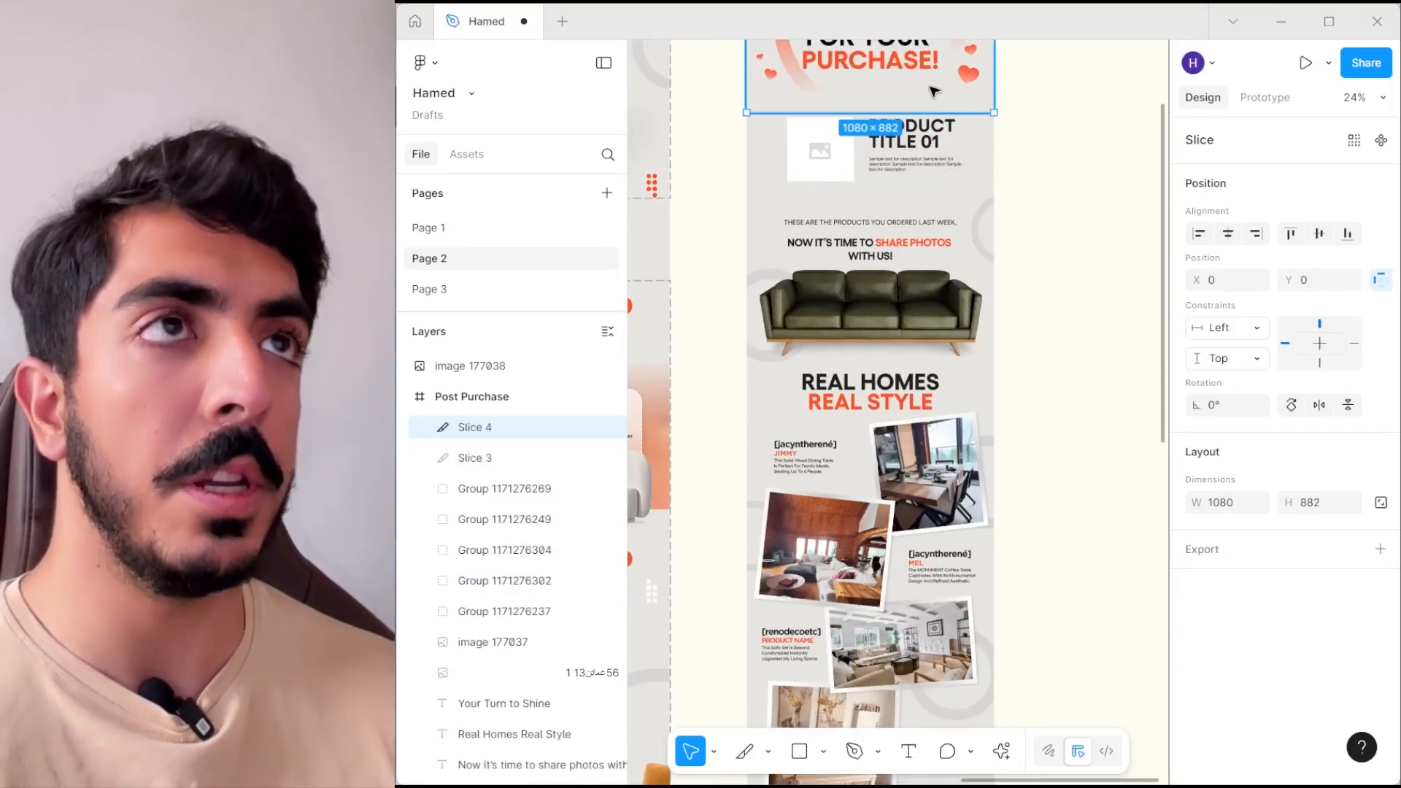
drag(932, 86, 915, 398)
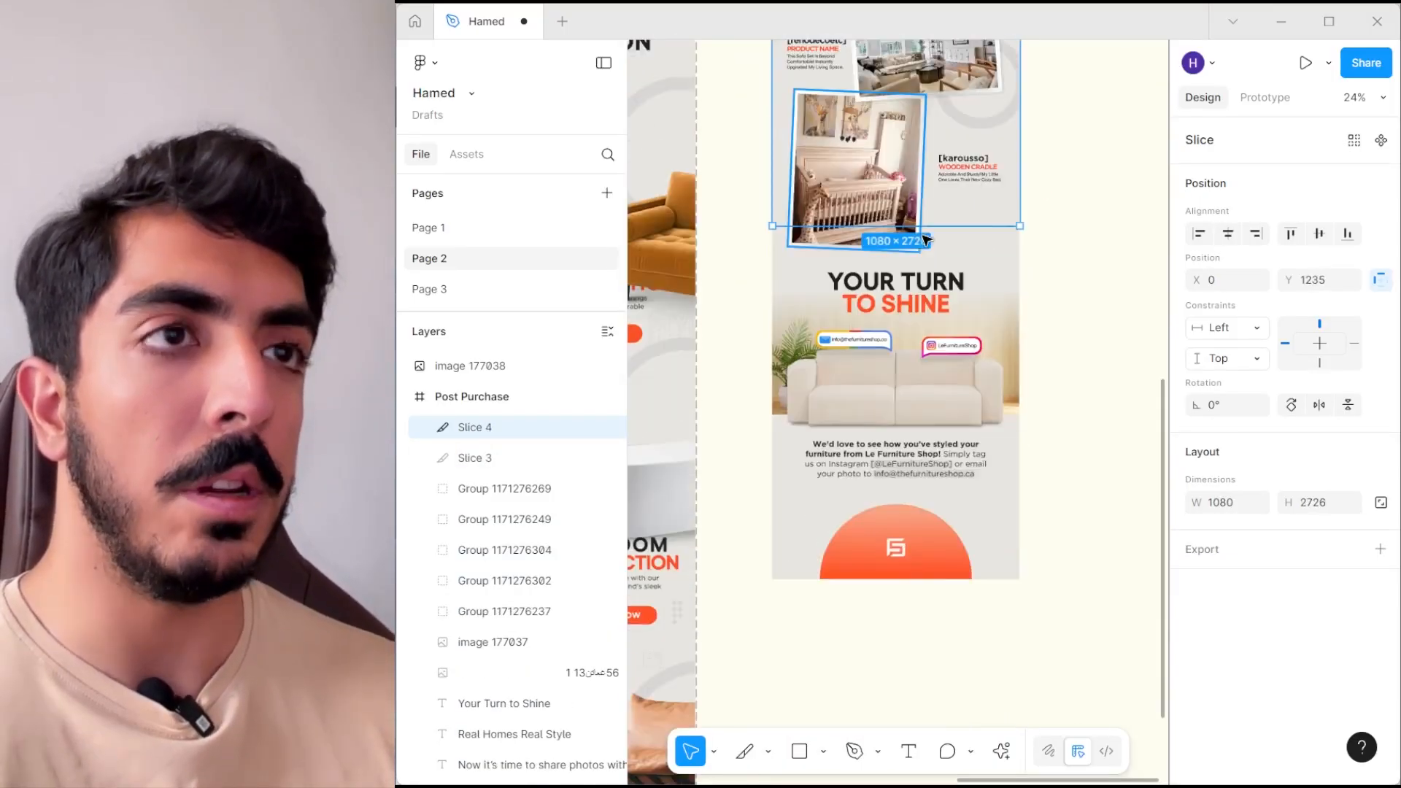
drag(913, 226, 918, 581)
drag(903, 182, 955, 784)
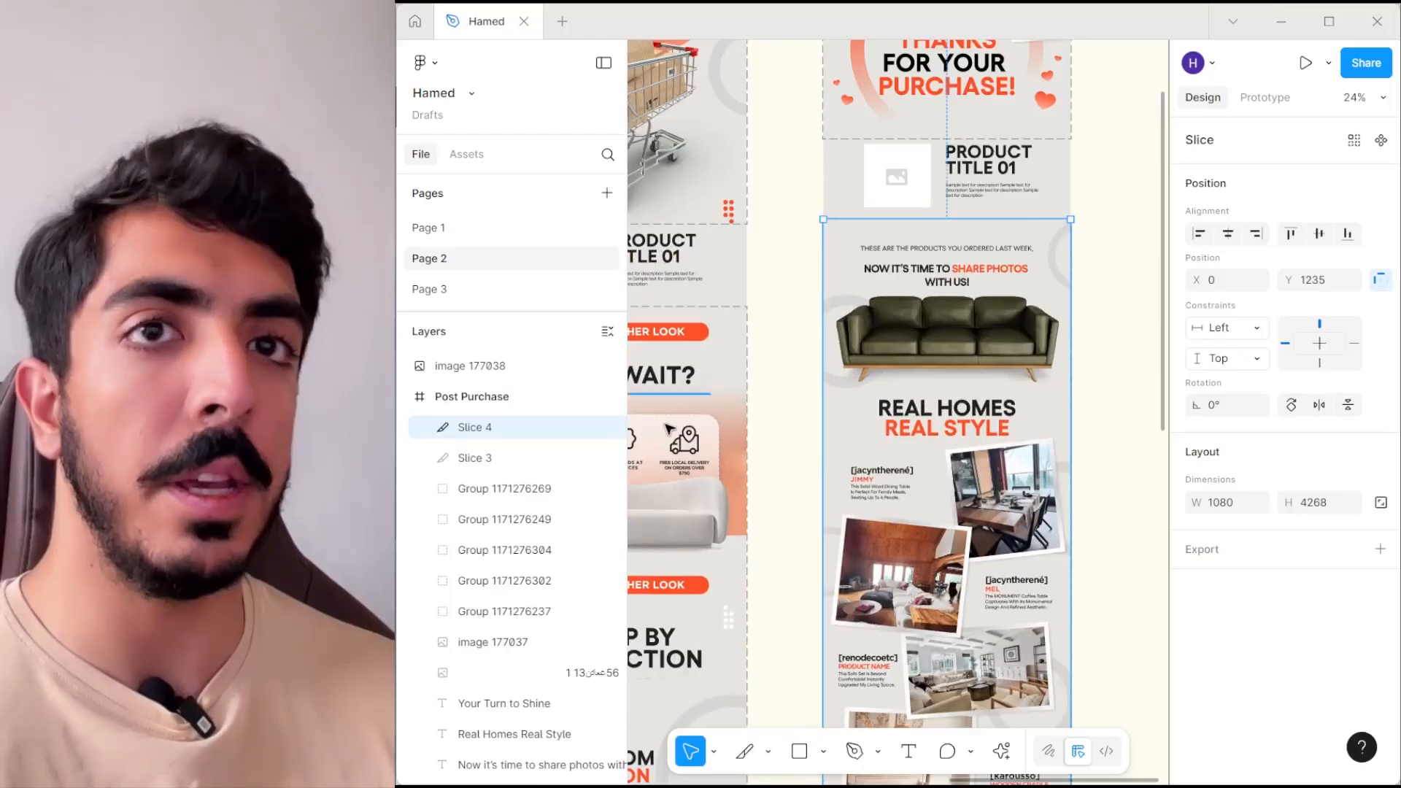
- Export Slice 3 and Slice 4 together as JPG
shift+click(503, 457)
click(1381, 596)
click(1295, 635)
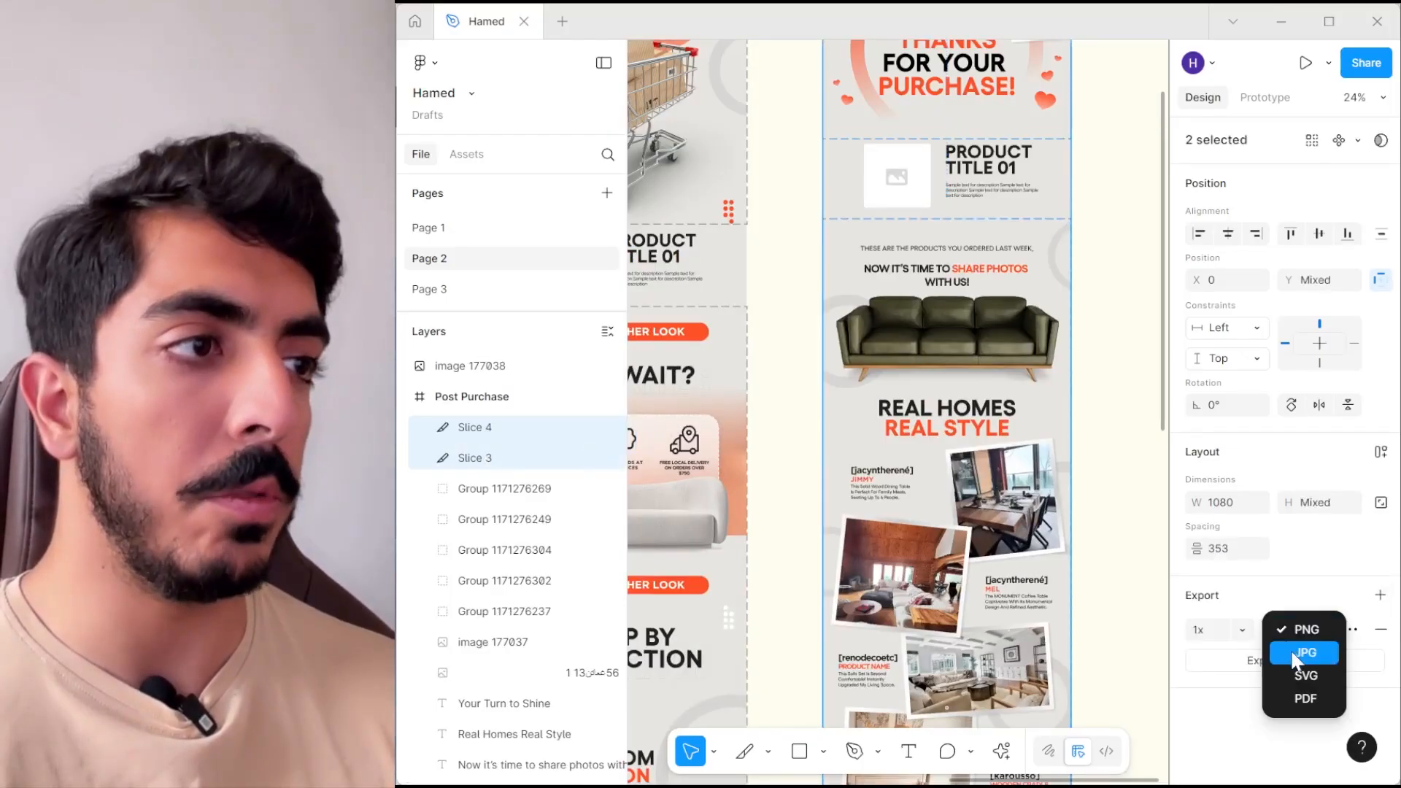
click(1290, 650)
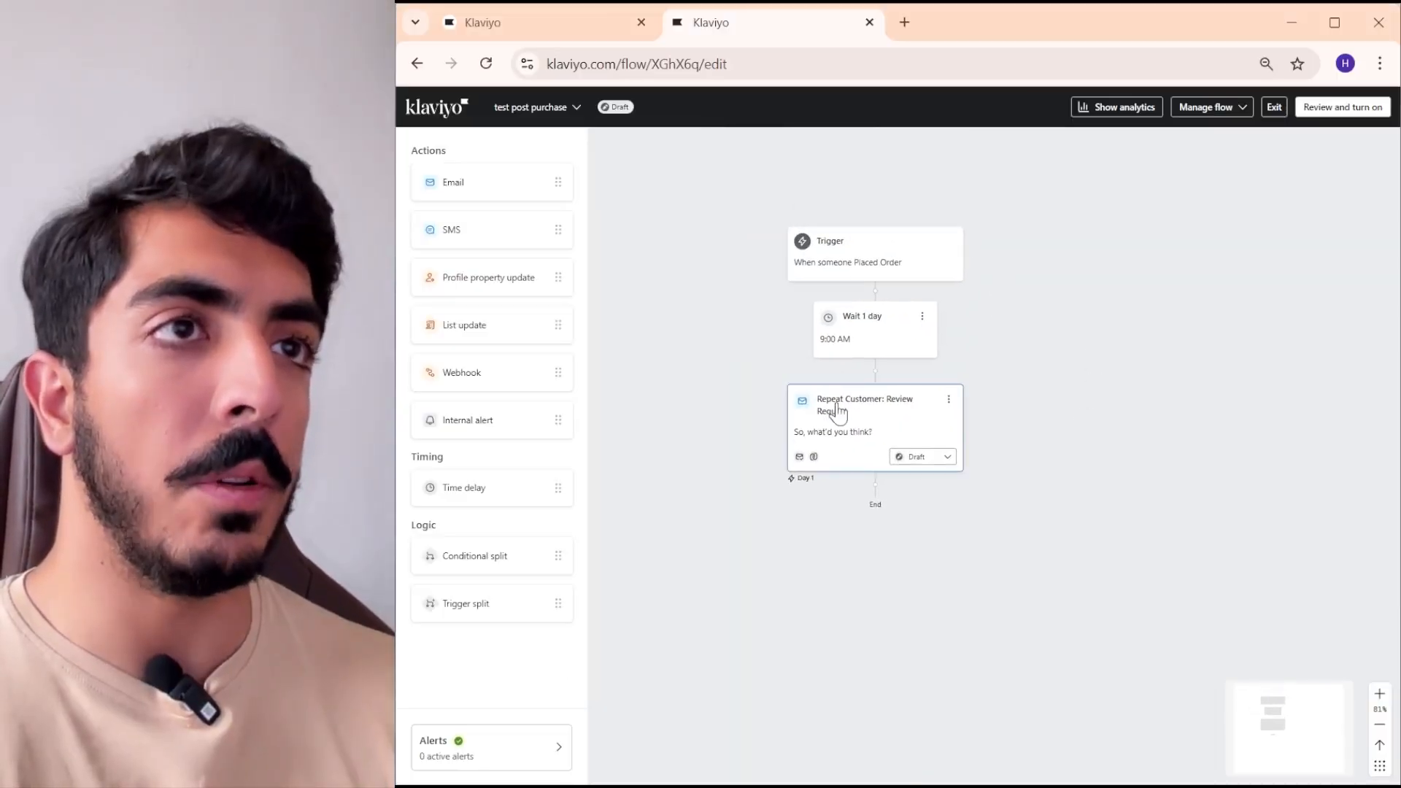
- Return to the Klaviyo flow and open the Review Request email's template for editing
click(837, 413)
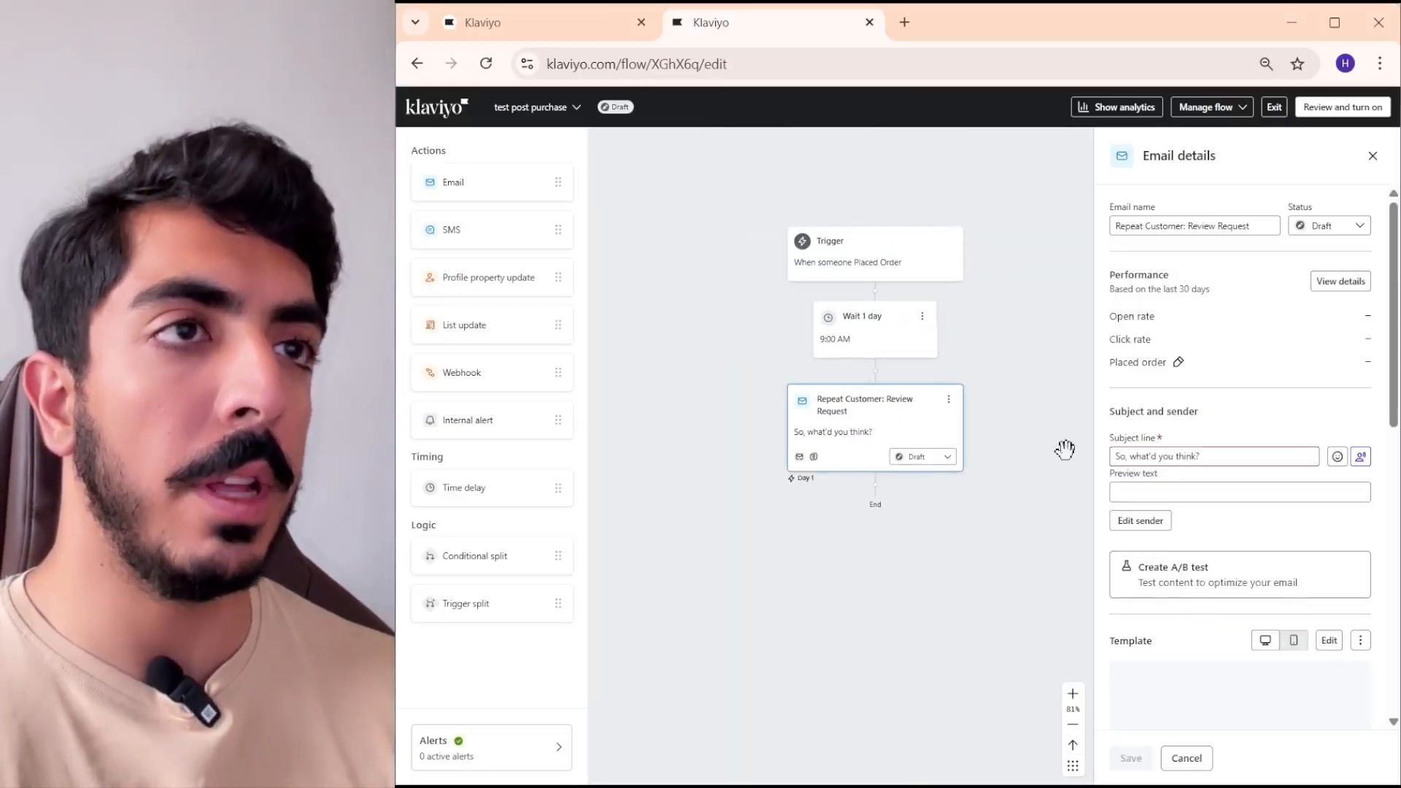
scroll(1300, 380, down, 3)
click(1328, 450)
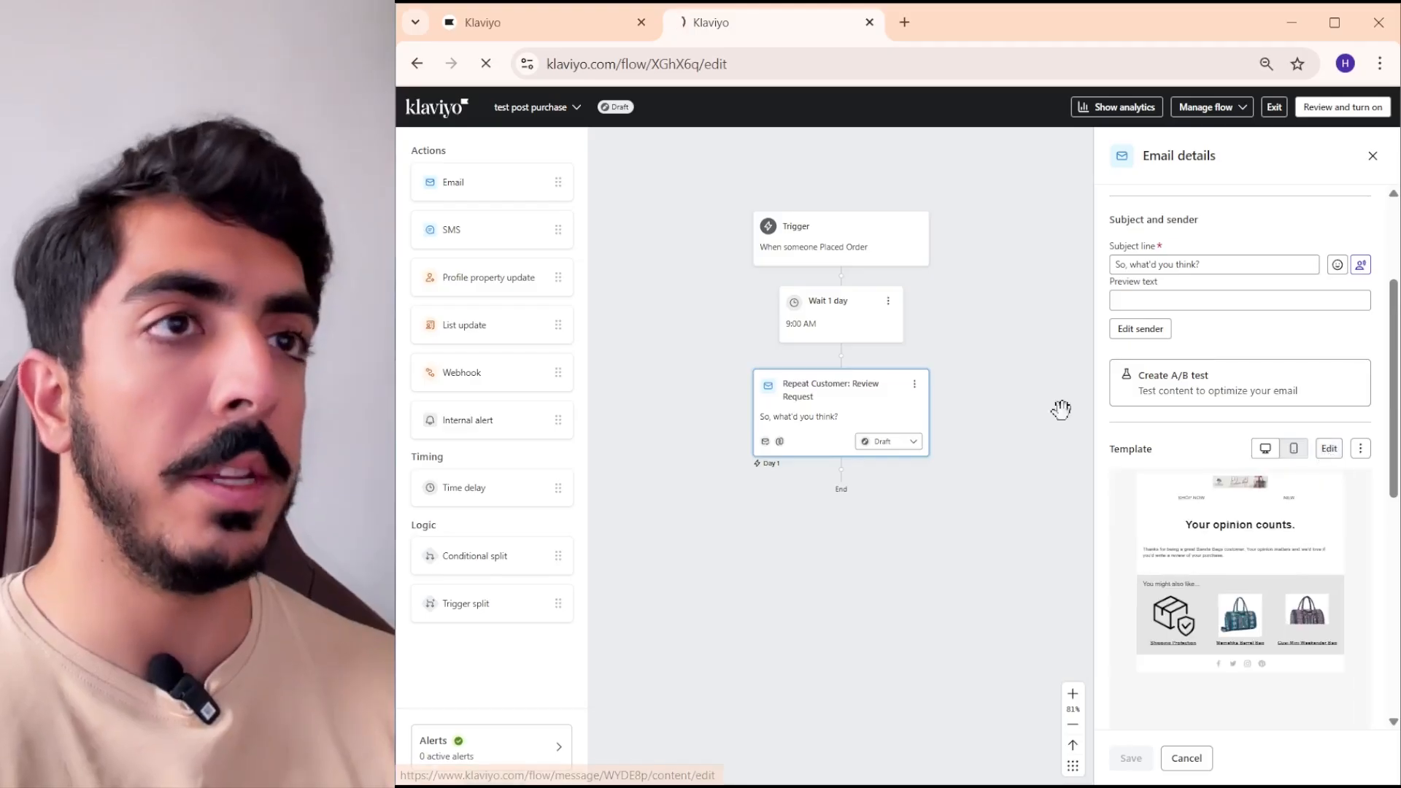
- Delete the template's text blocks, header section and "You might also like" section, keeping the product table and social links
click(811, 376)
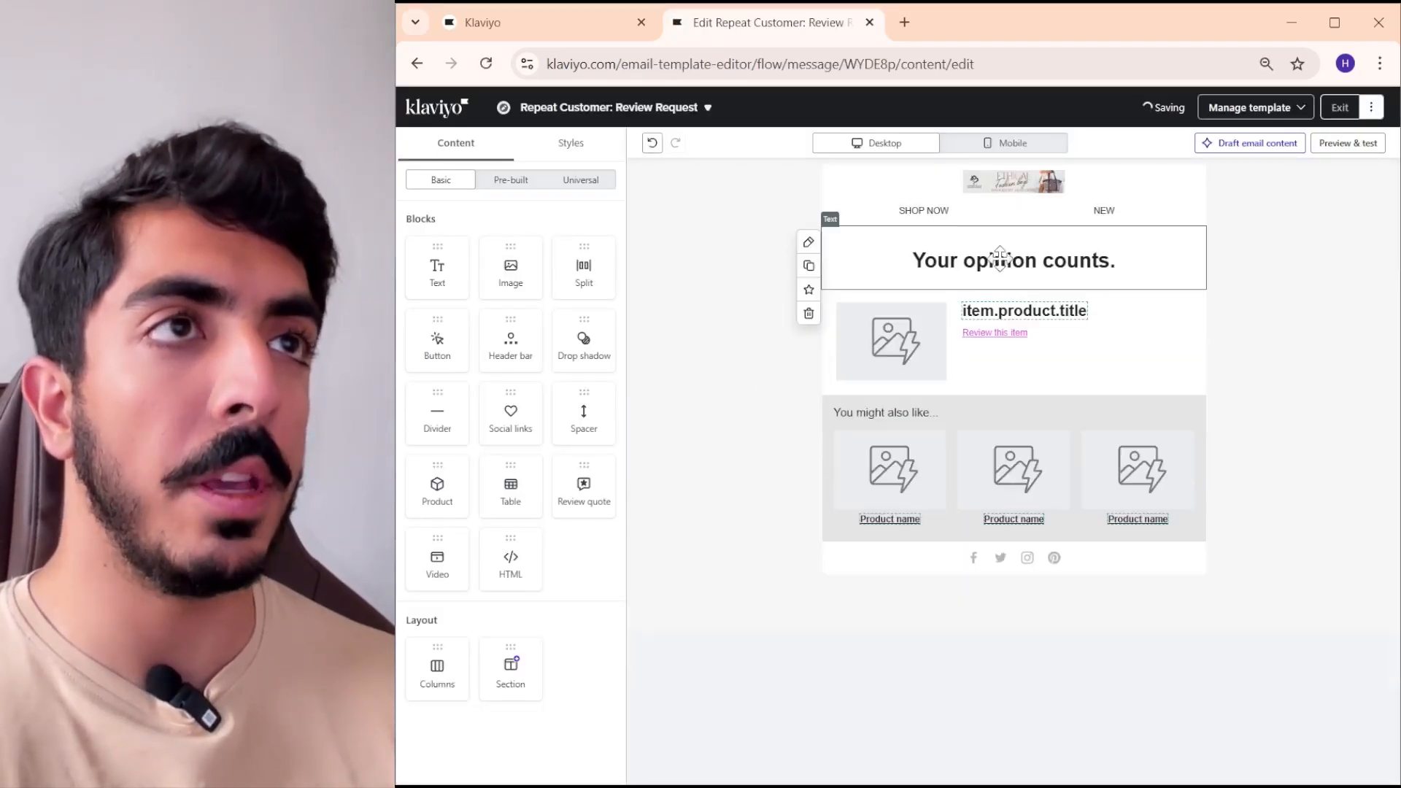
click(810, 311)
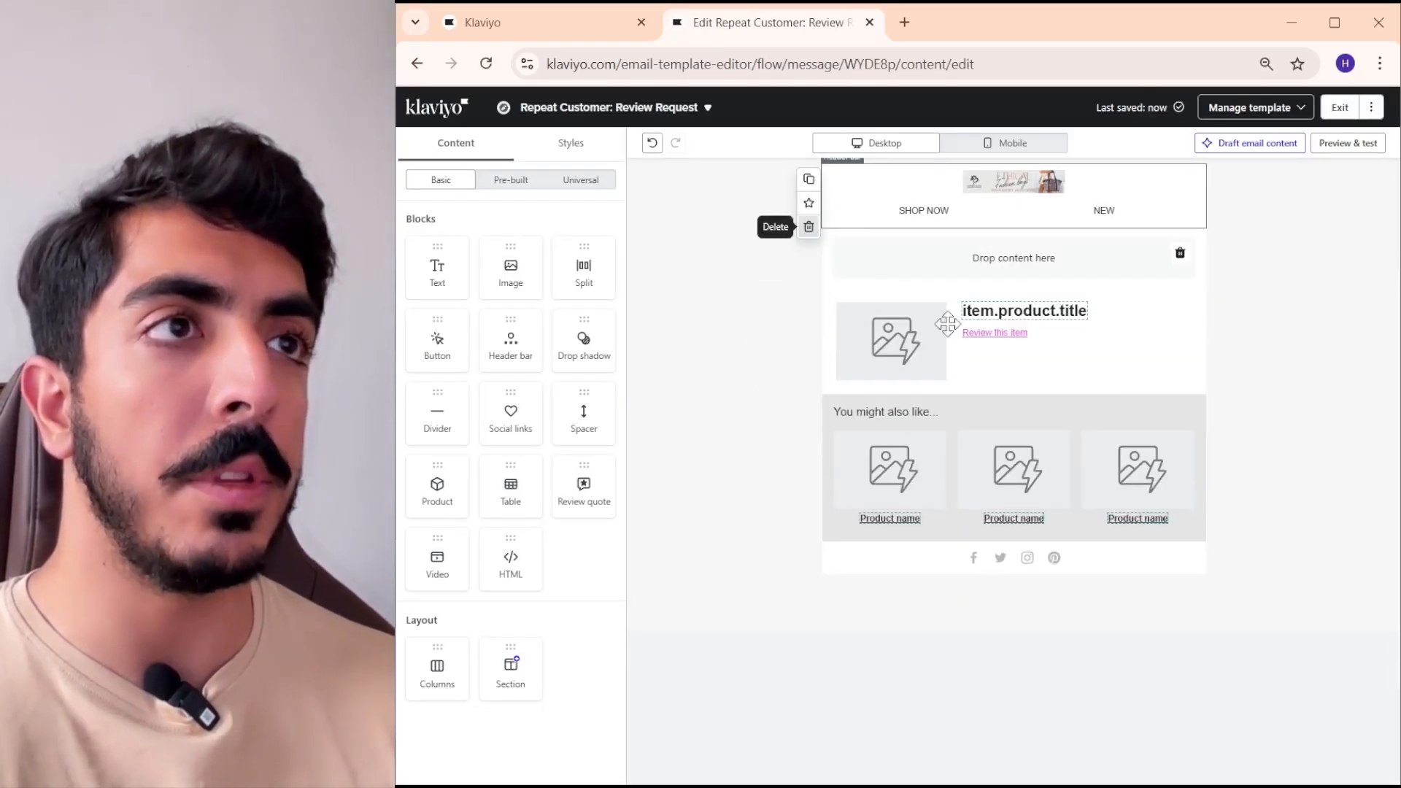
click(808, 225)
click(809, 475)
- Add the Slice 3 header image above the product table and the Slice 4 image below it
drag(511, 266, 983, 252)
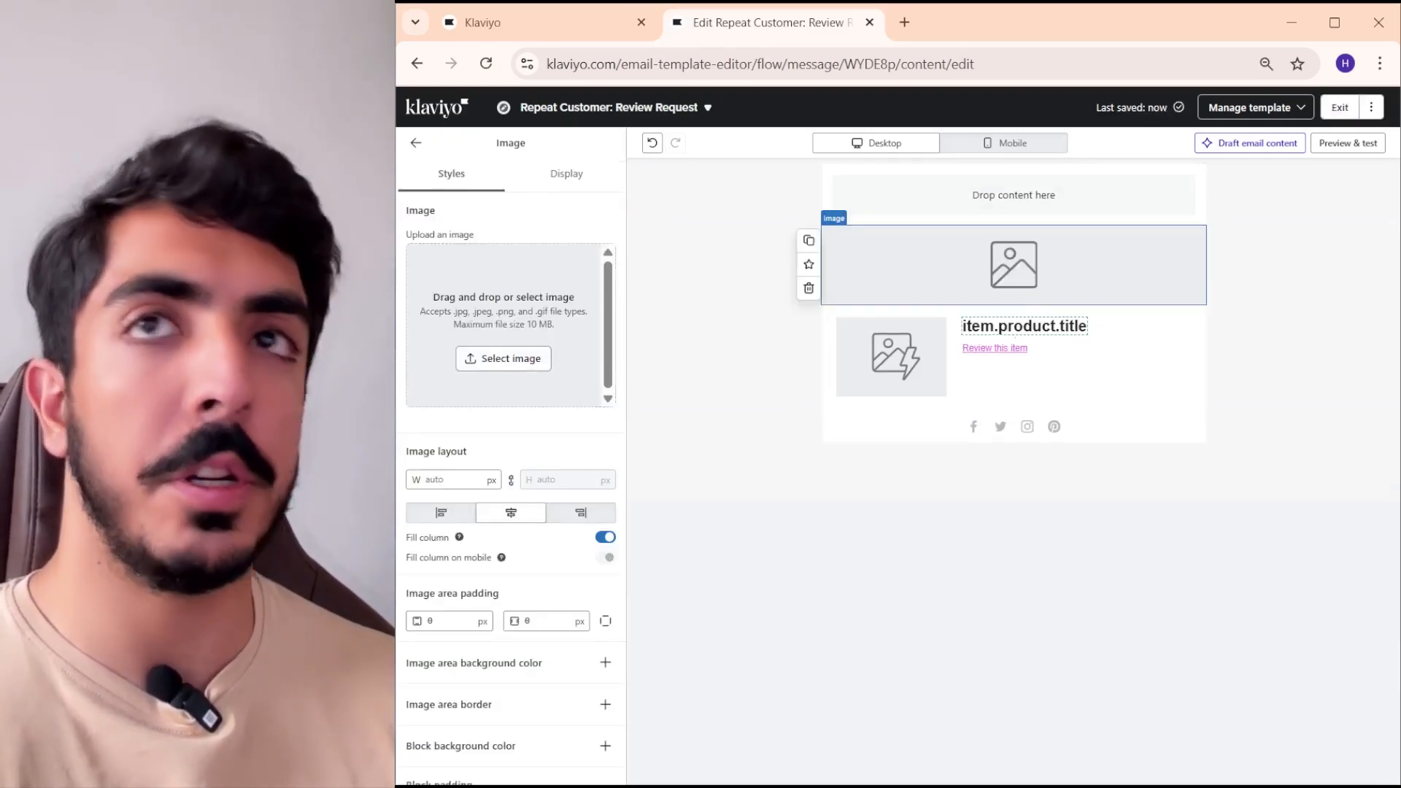
drag(400, 332, 572, 372)
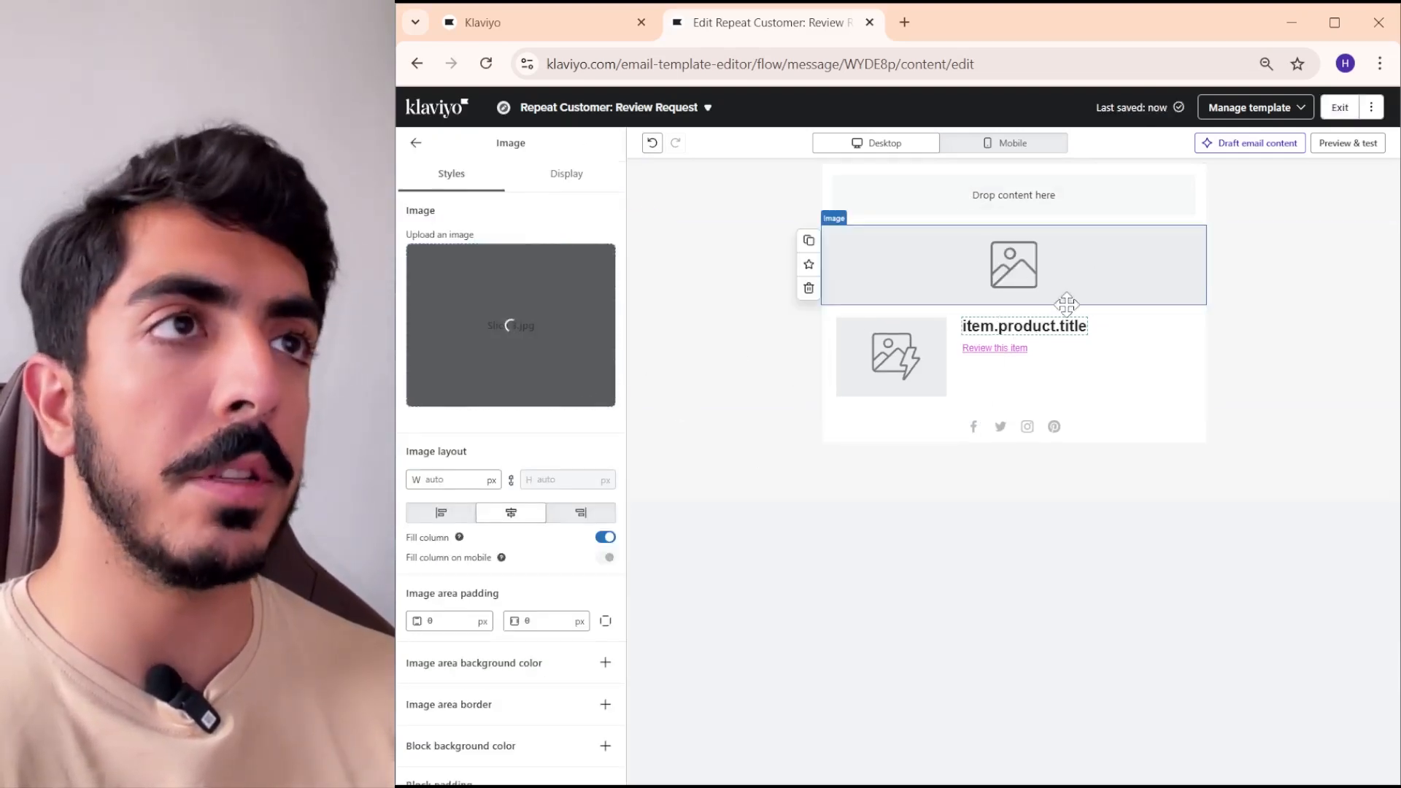
click(641, 250)
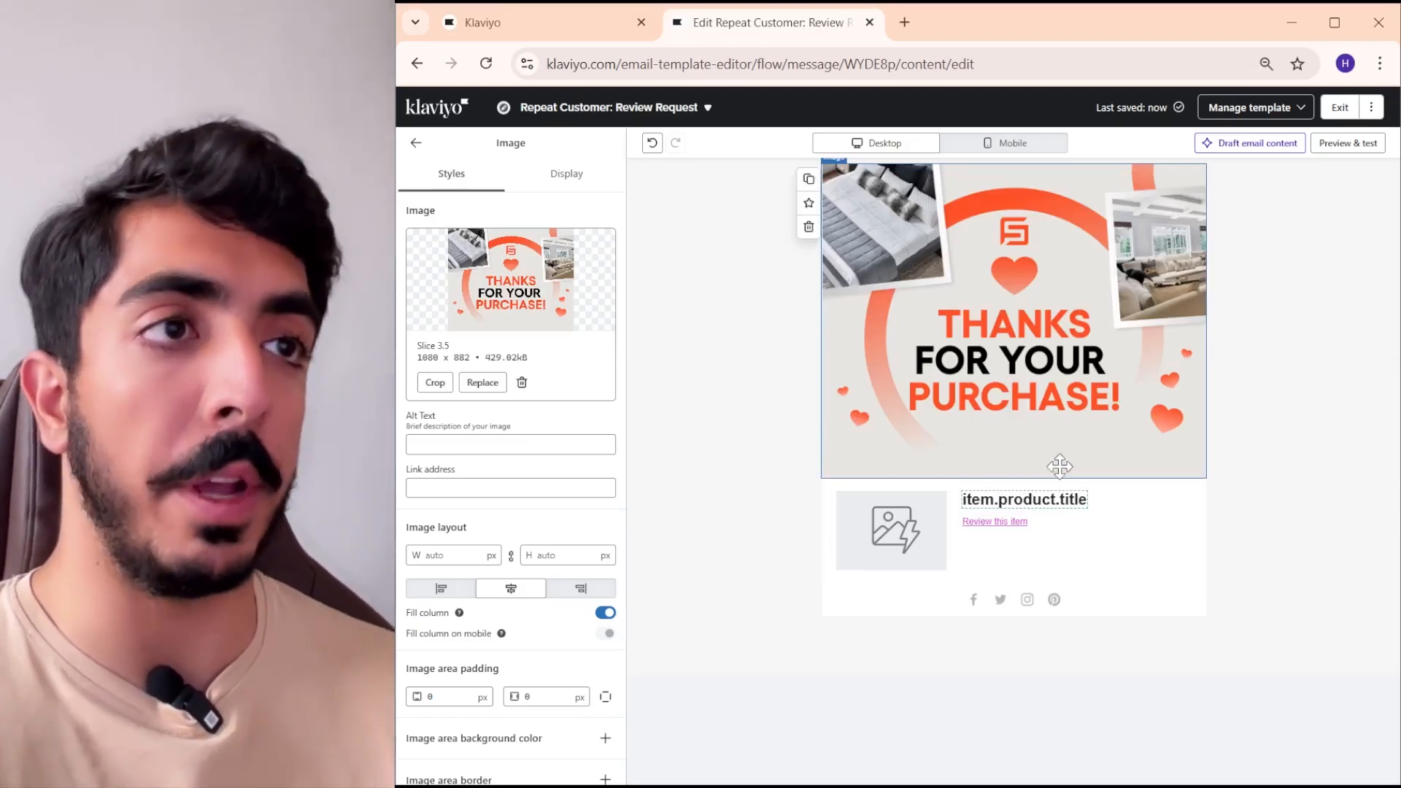
drag(813, 191, 1041, 473)
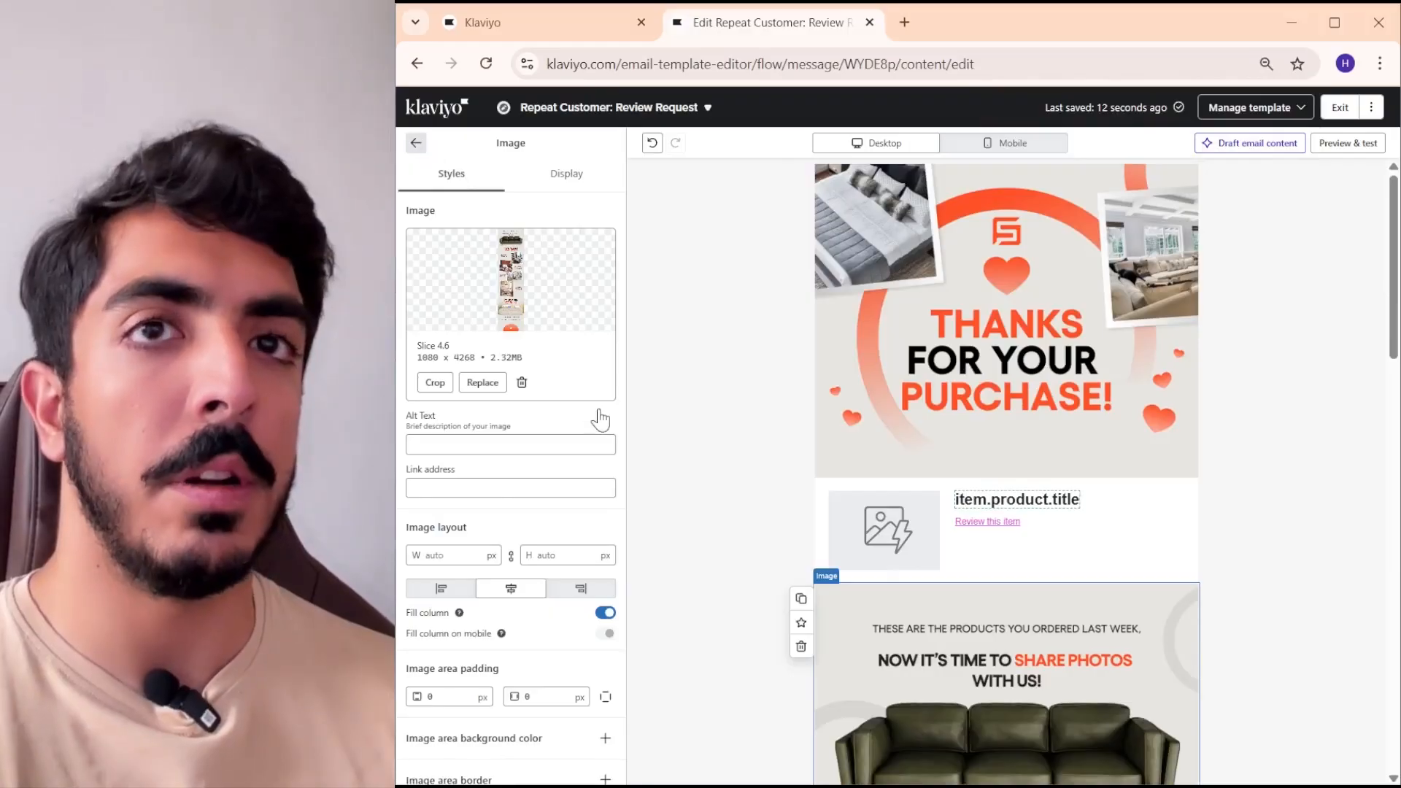
- Insert a new table block between the header image and the template's existing product table
key(Escape)
drag(510, 482, 1037, 527)
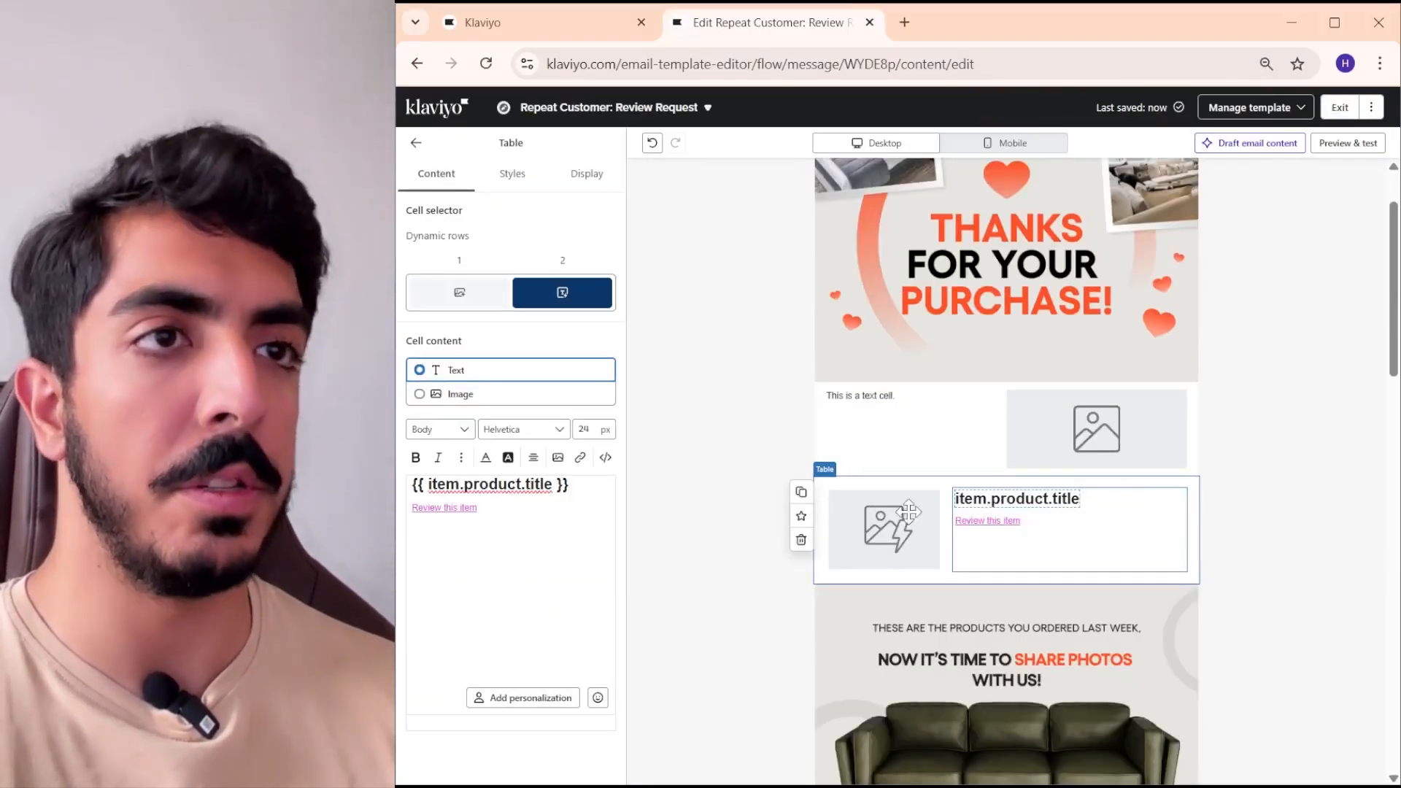
click(942, 460)
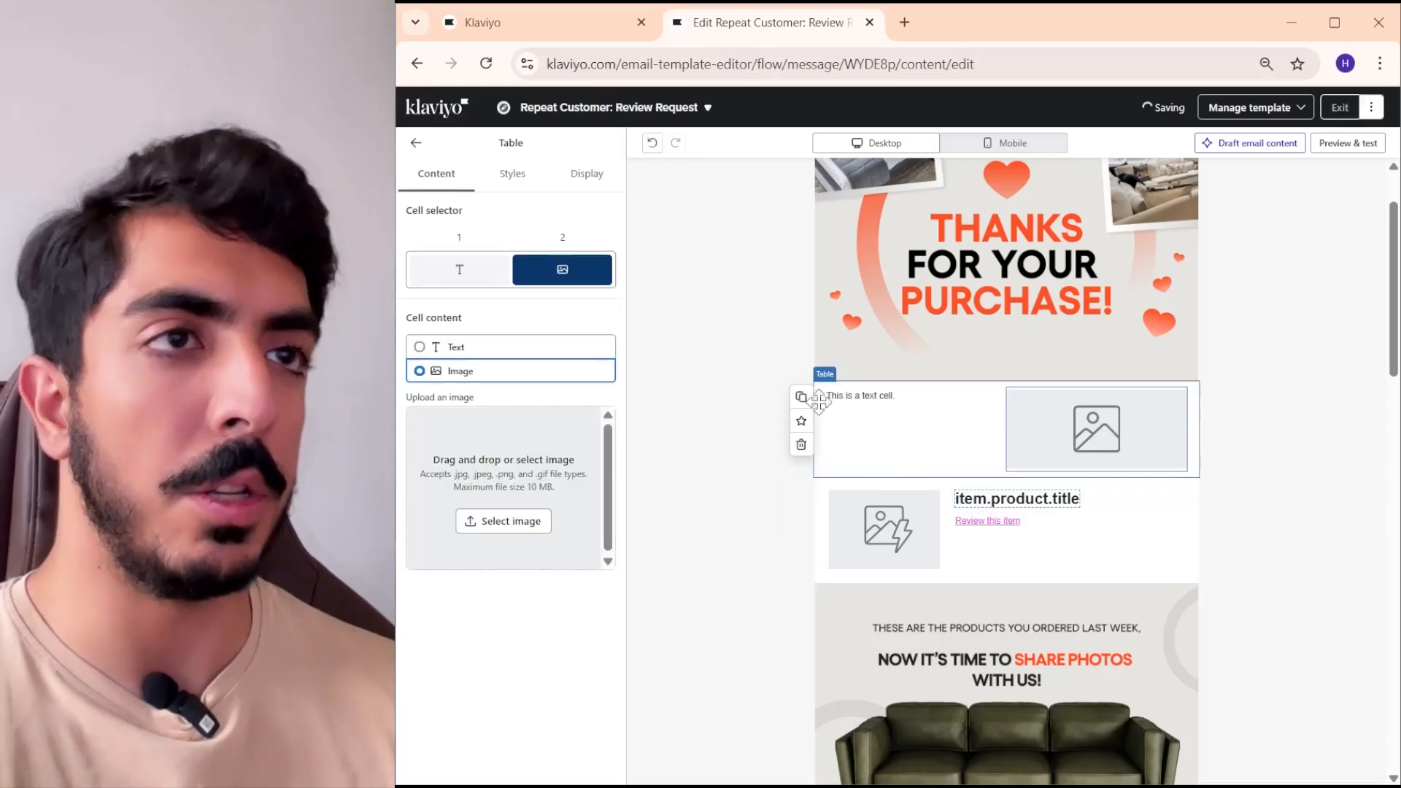
scroll(1005, 442, up, 1)
scroll(1012, 446, down, 1)
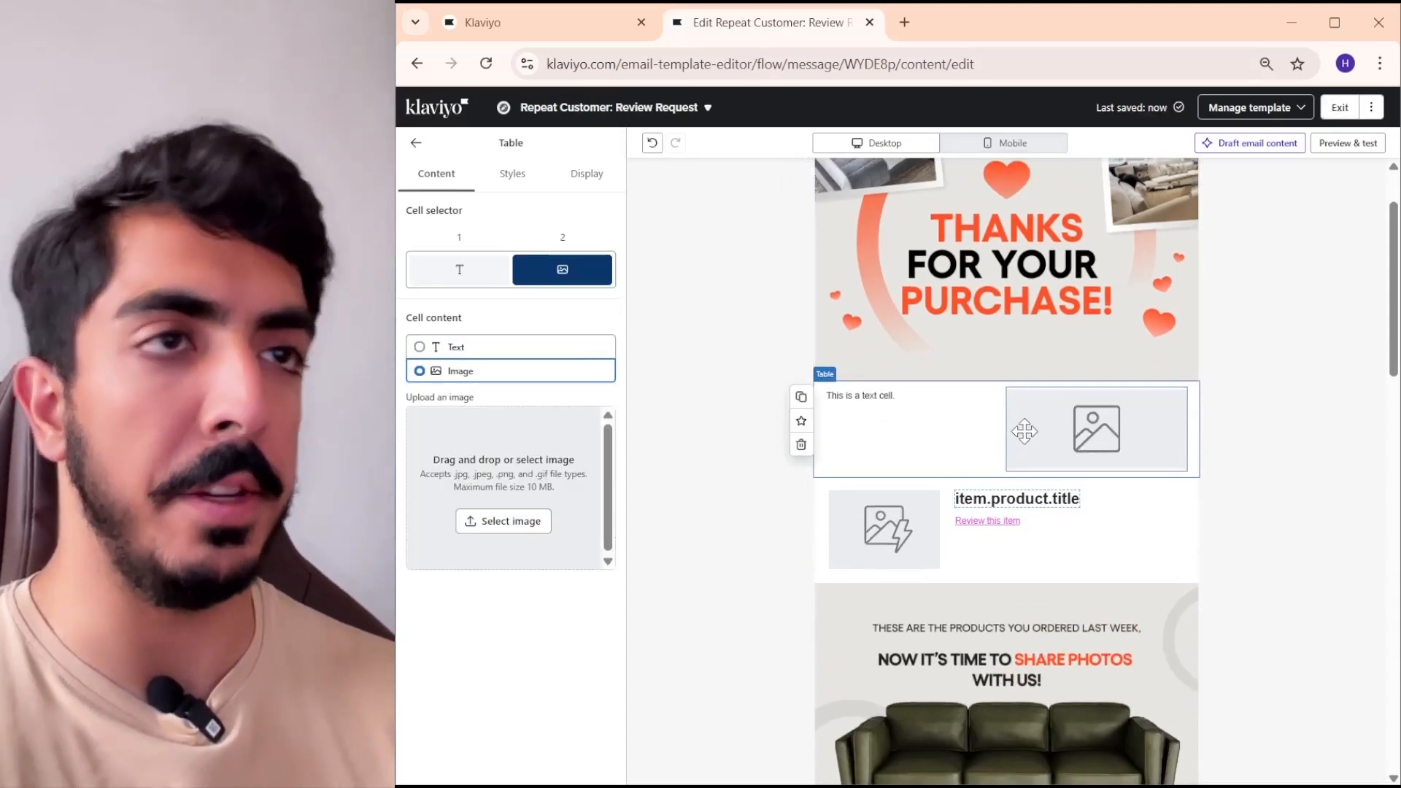
scroll(1025, 431, up, 1)
scroll(989, 447, down, 1)
scroll(1010, 431, up, 1)
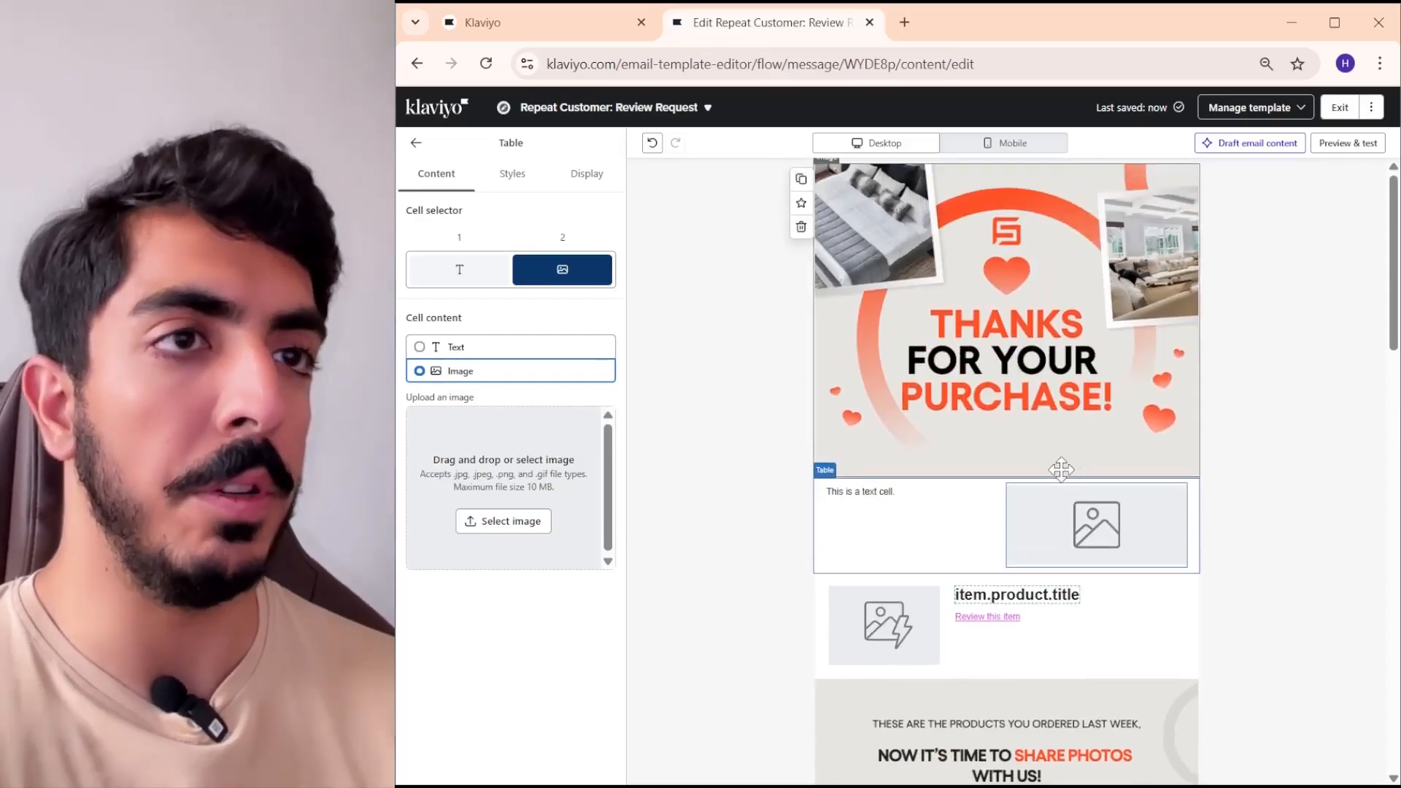
- Copy the first Items property from the email preview and replace the new table's text cell with {{ event.Items.0|default:'' }}
click(957, 518)
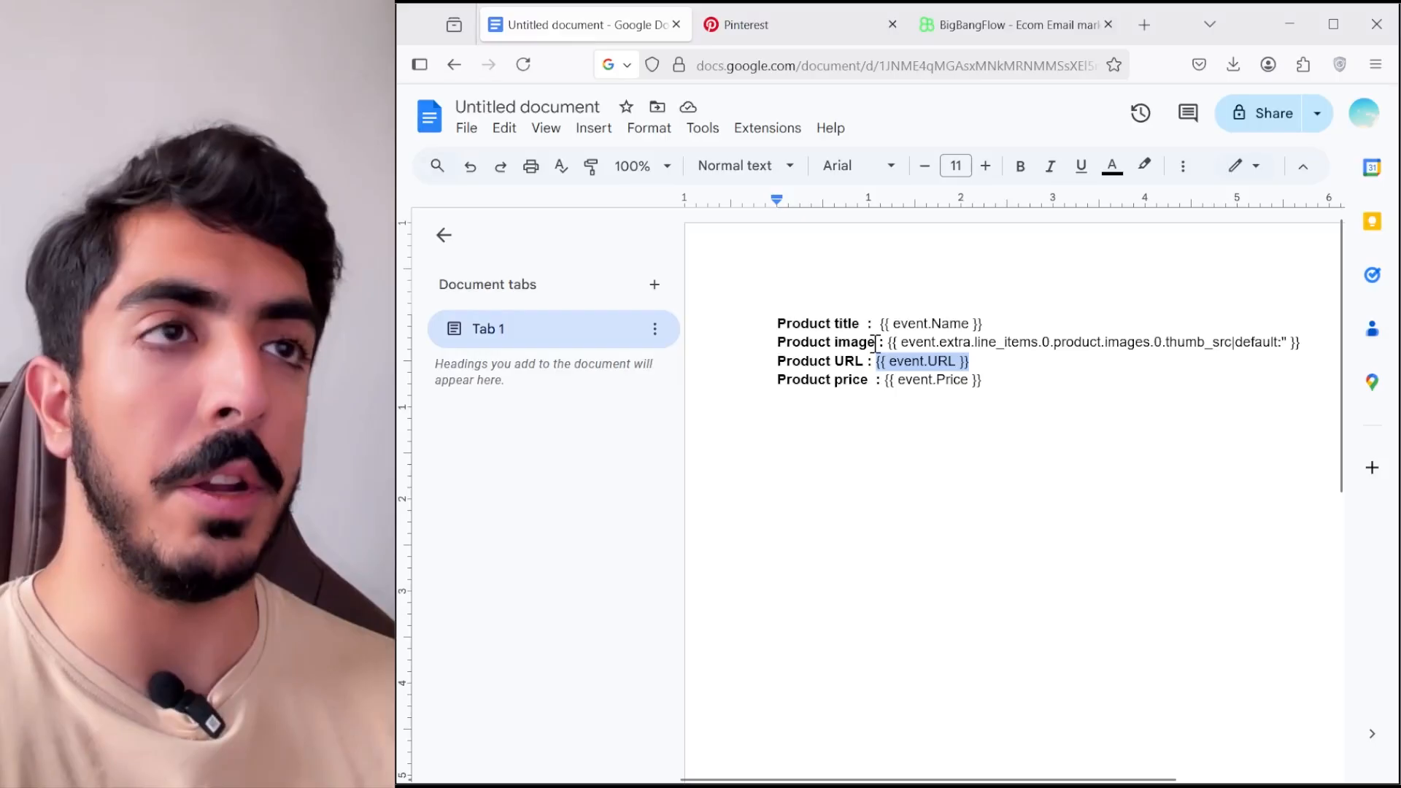
click(994, 322)
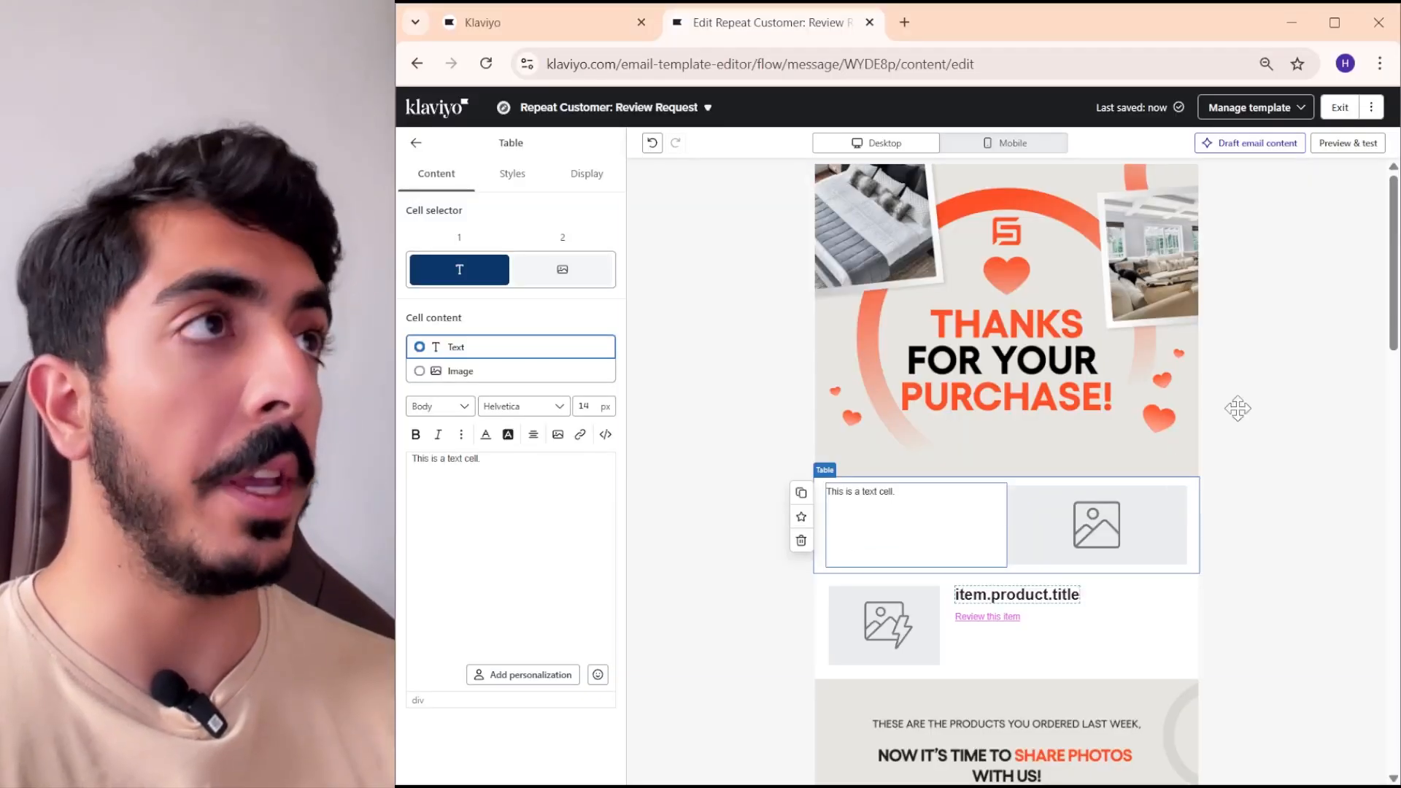
click(1349, 143)
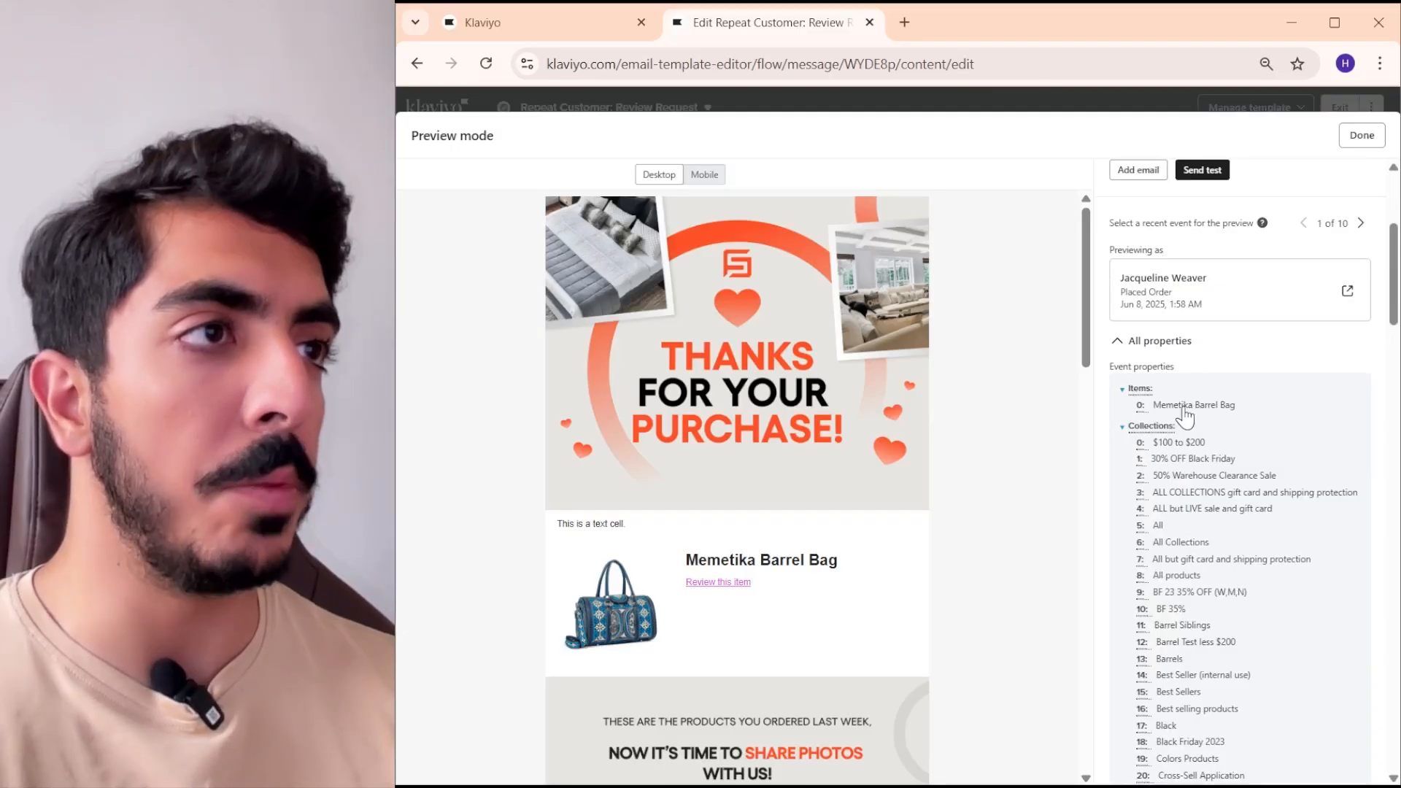
click(1183, 407)
click(1362, 136)
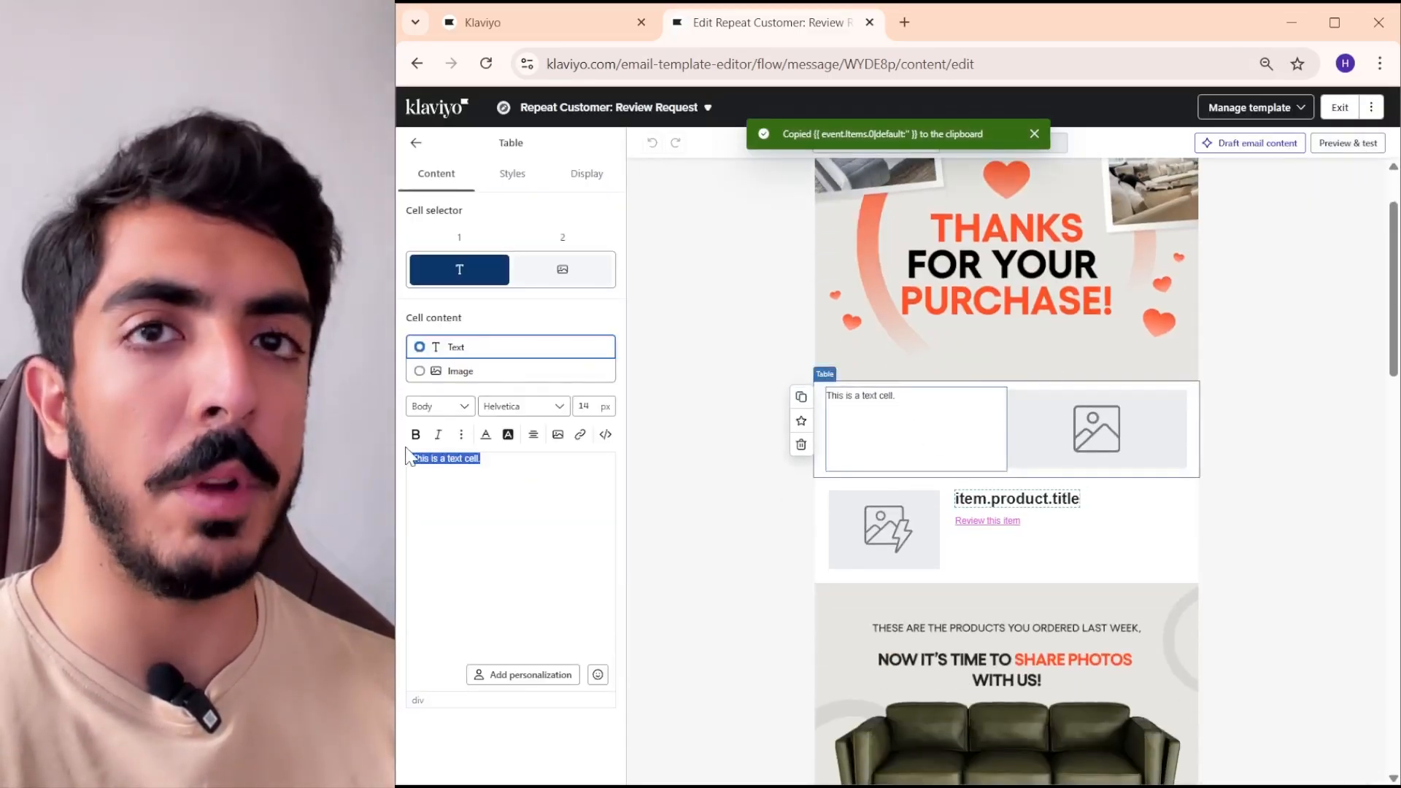
key(ctrl+v)
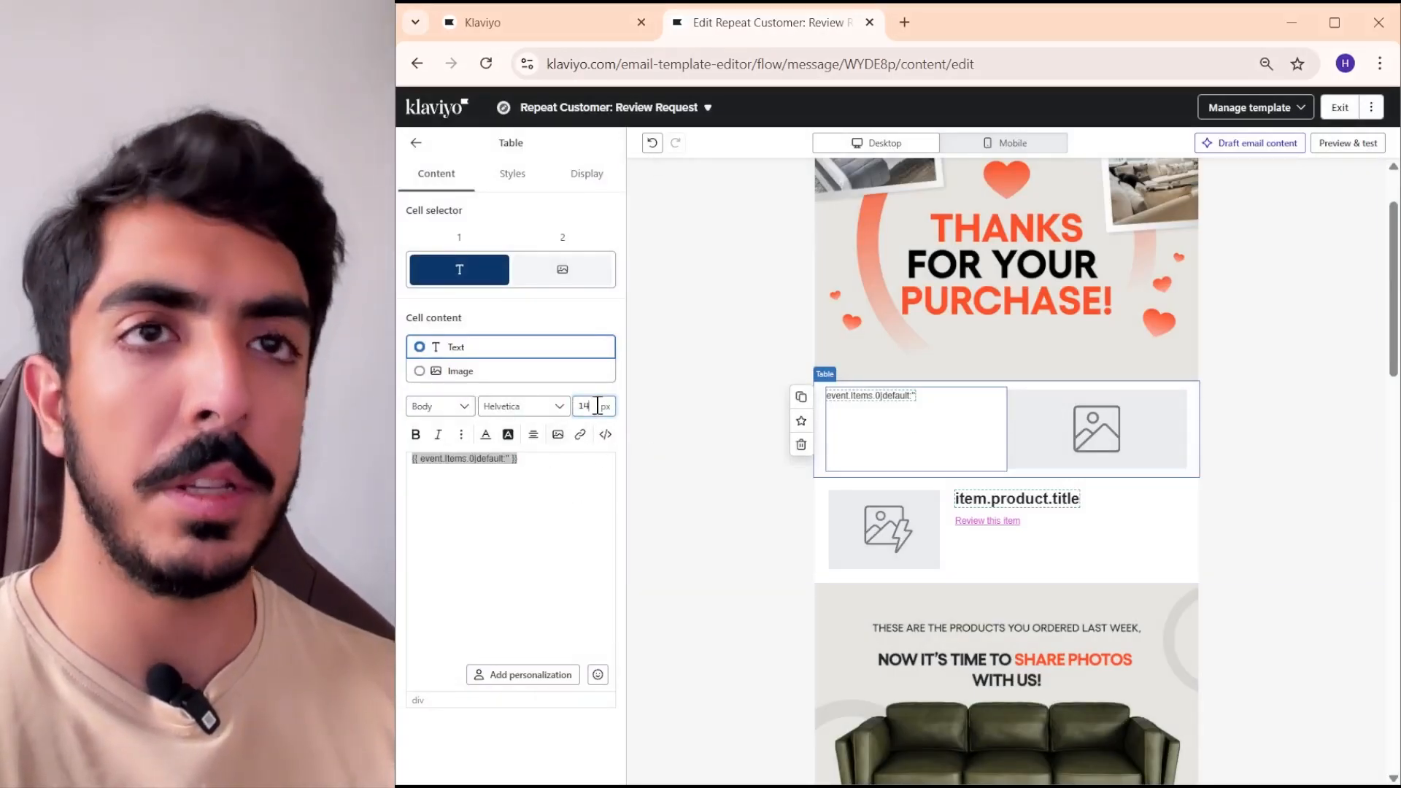
- Set the font size of the new table's product name variable to 22 px
key(Up)
key(Up)
key(Up)
key(Up)
key(Up)
key(Up)
key(Up)
key(Up)
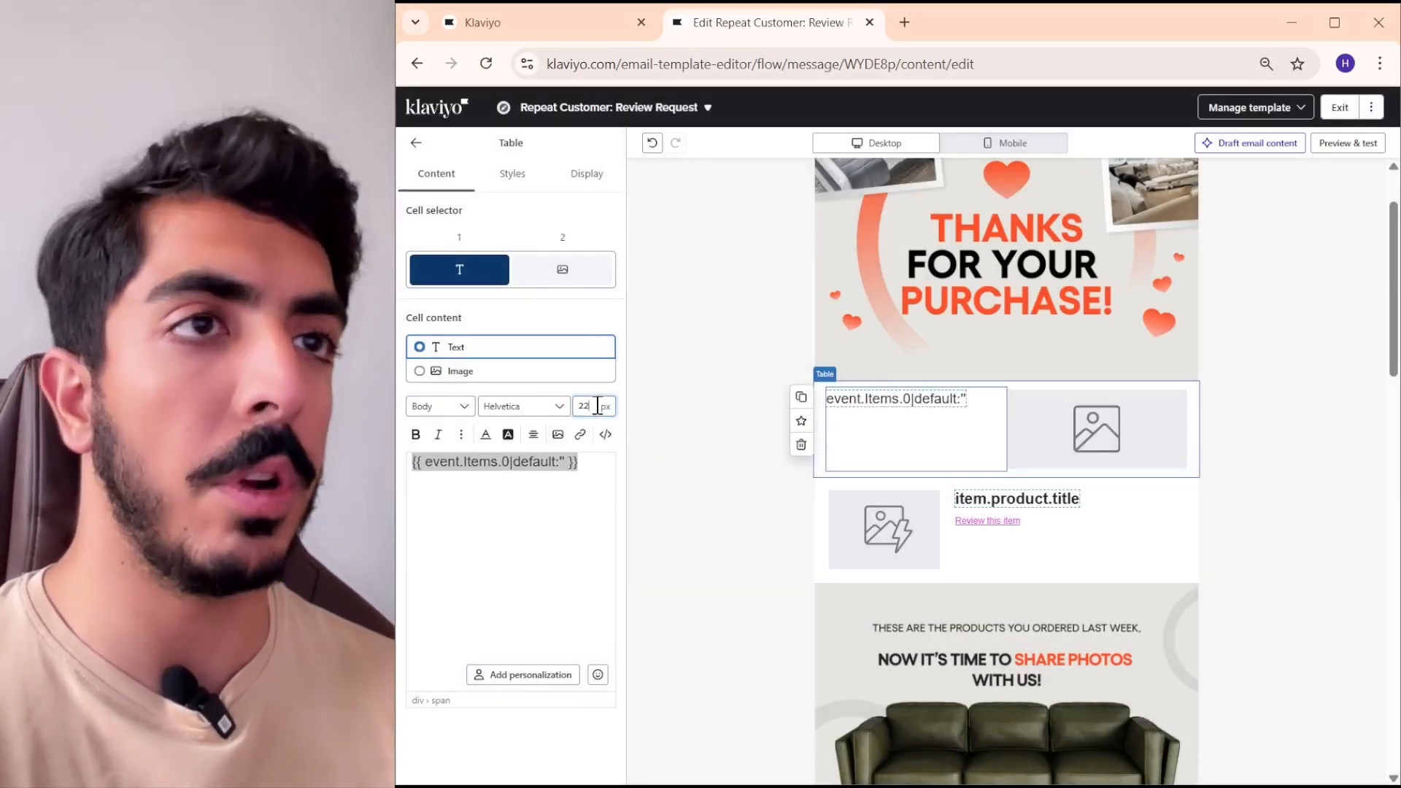
key(Return)
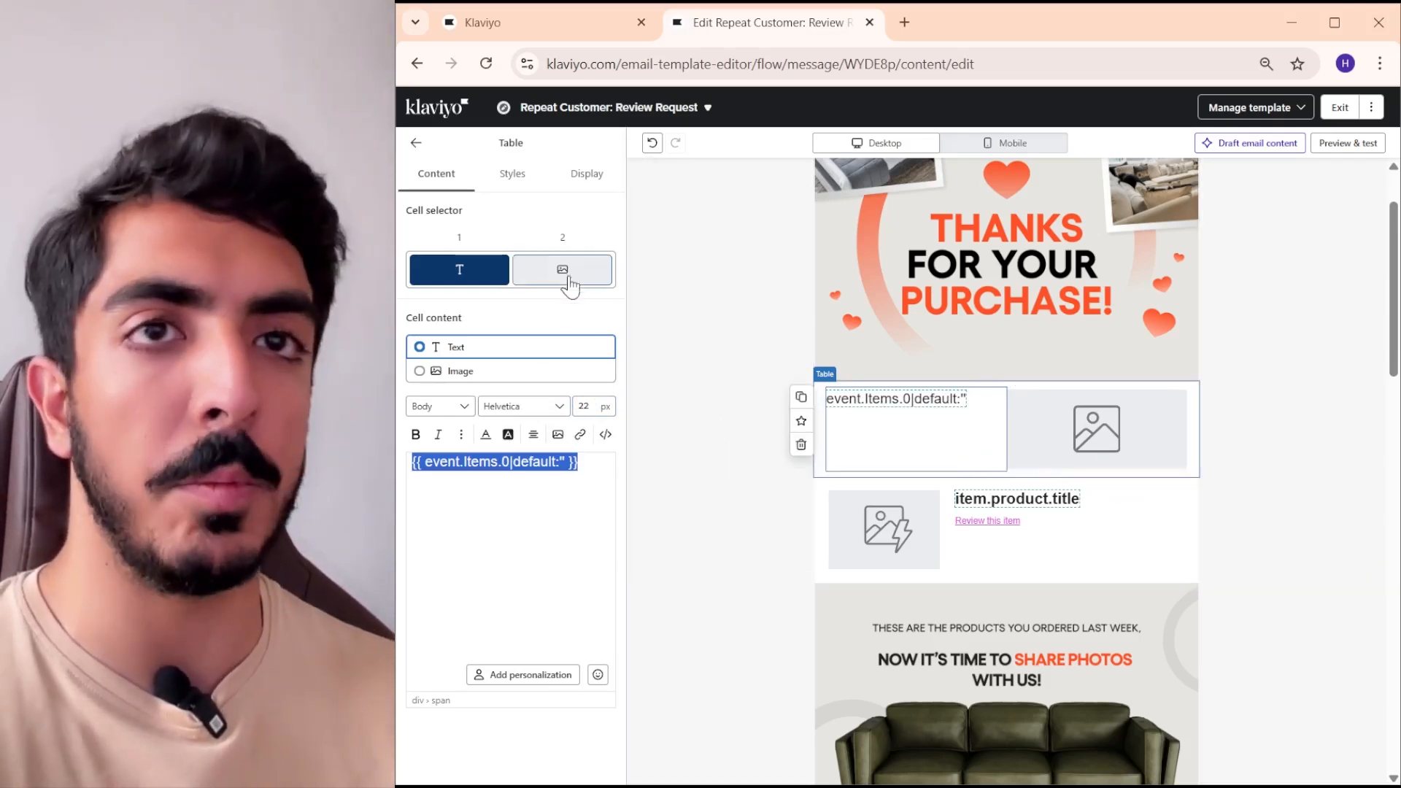
- Align the new table's cell content vertically to the middle
click(512, 173)
scroll(548, 260, down, 3)
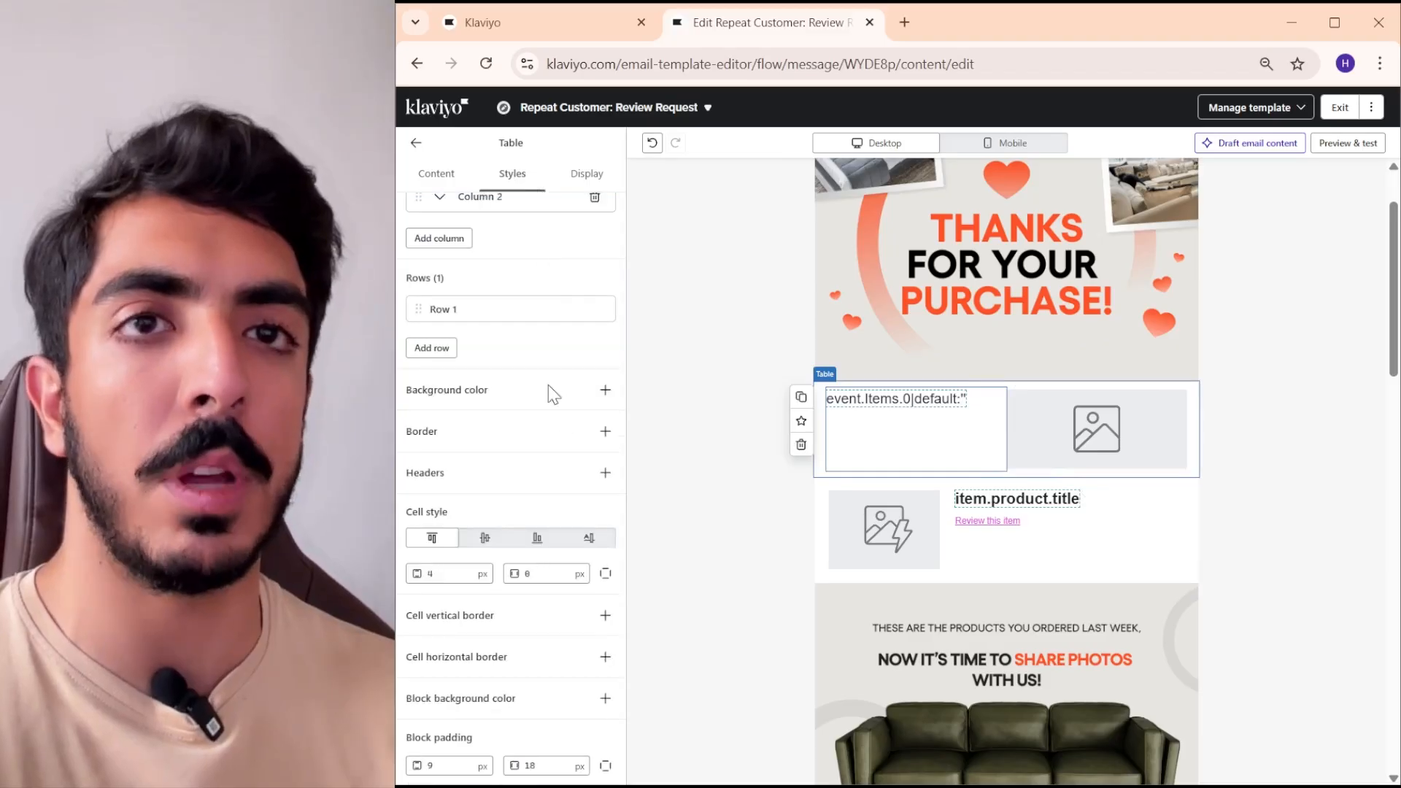
click(485, 538)
scroll(927, 511, up, 1)
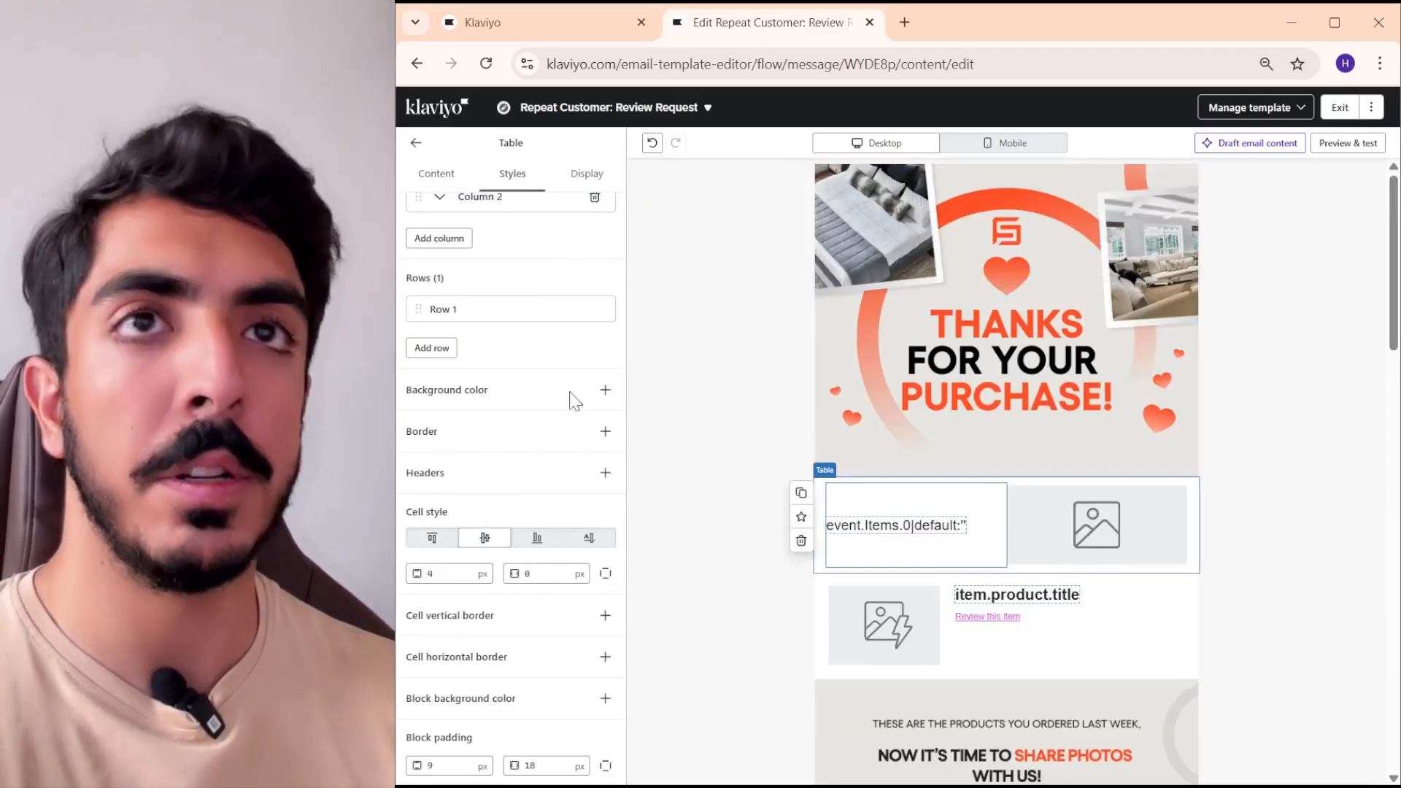
- Make the product name variable in the new table's text cell bold and put Title: in front of it
click(447, 181)
triple_click(549, 481)
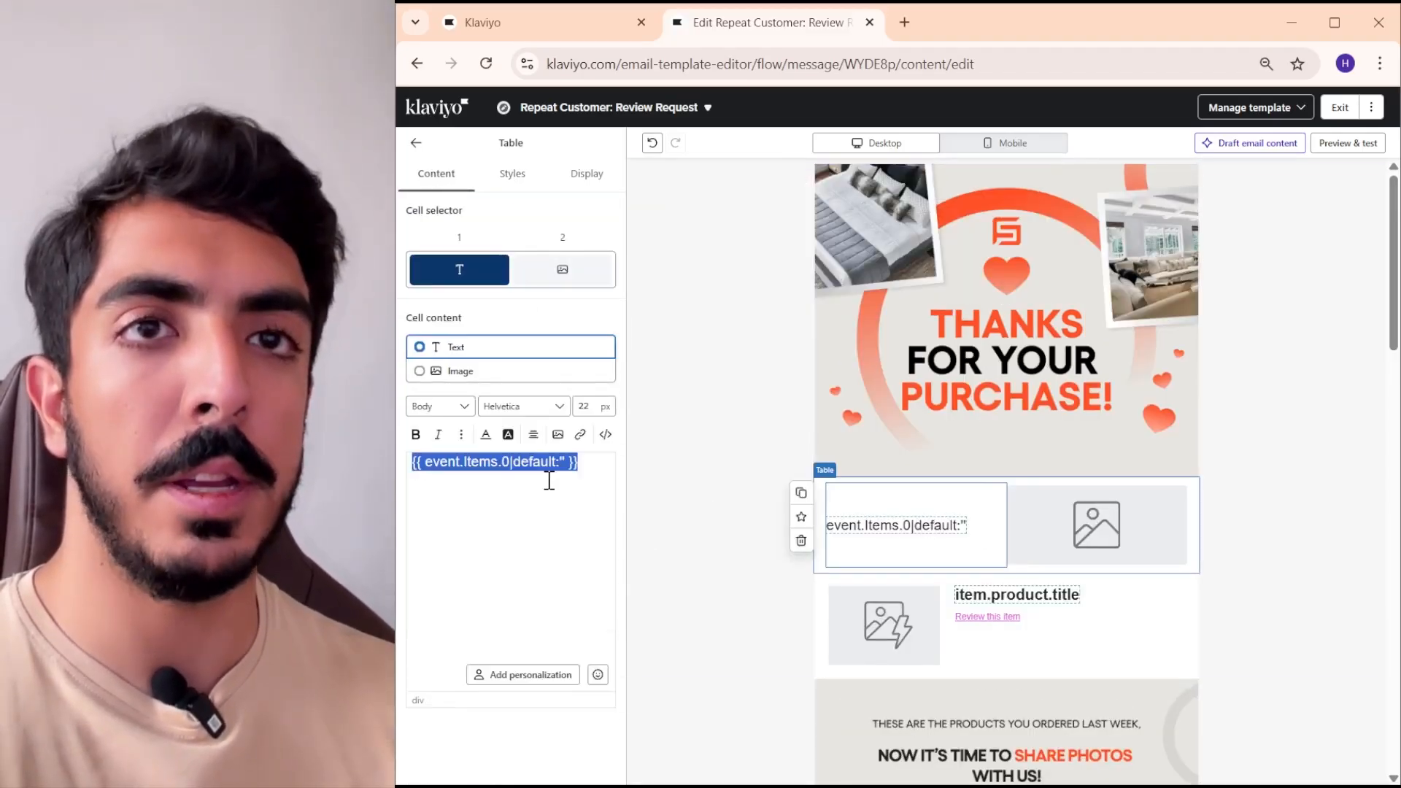
click(416, 435)
text(itle:)
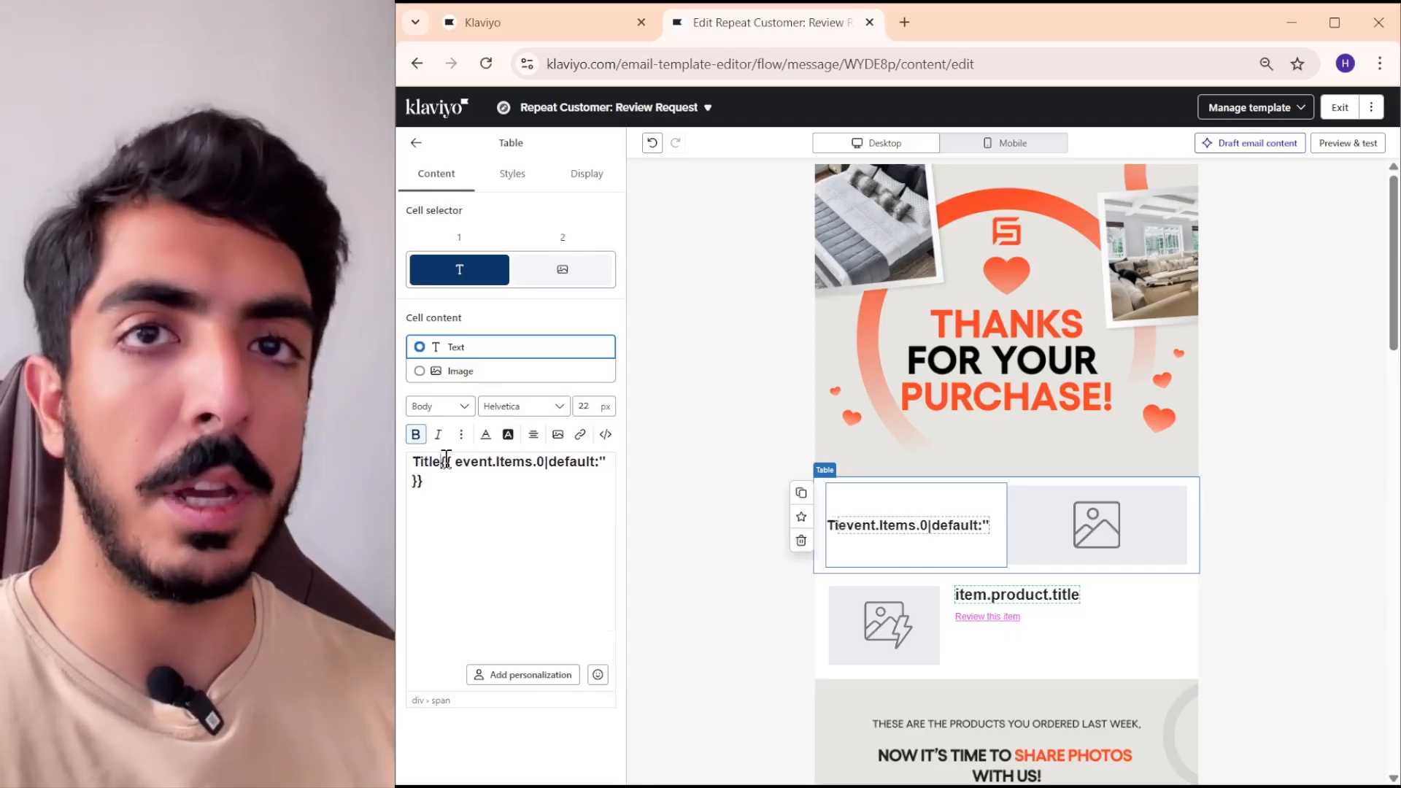
- Set the table's second cell to the dynamic image {{ event.extra.line_items.0.product.images.0.thumb_src|default:'' }} and save it
click(573, 269)
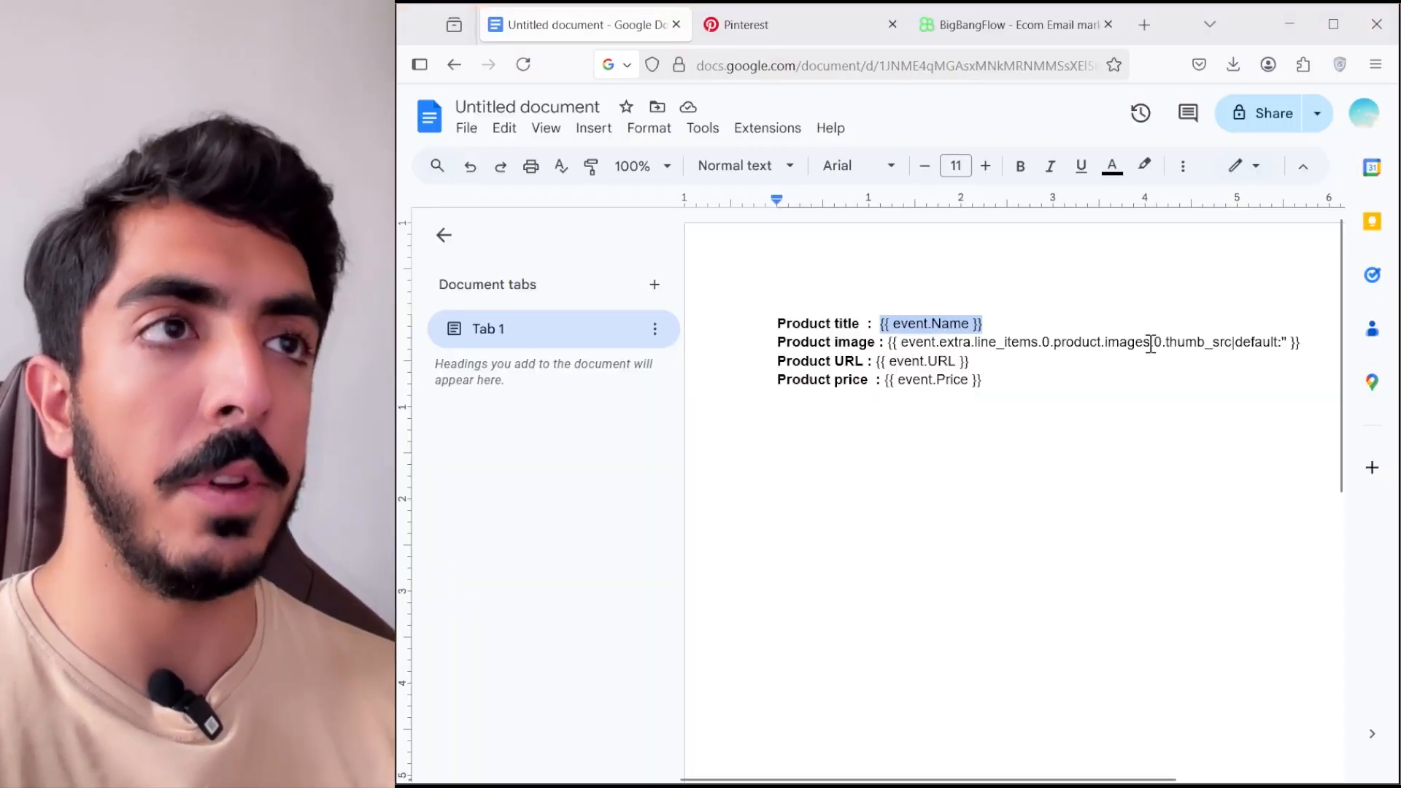
drag(1300, 342, 894, 344)
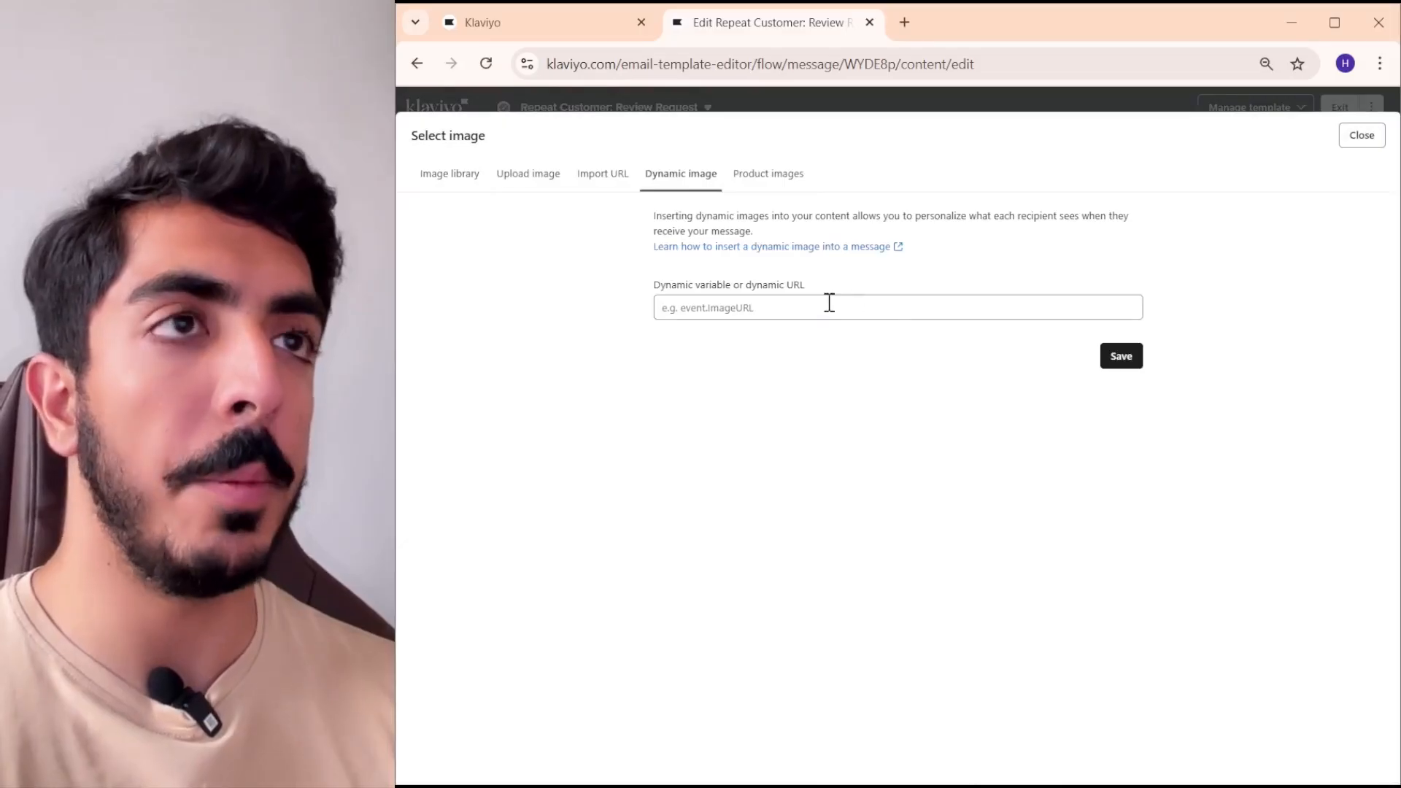
right_click(830, 306)
click(854, 543)
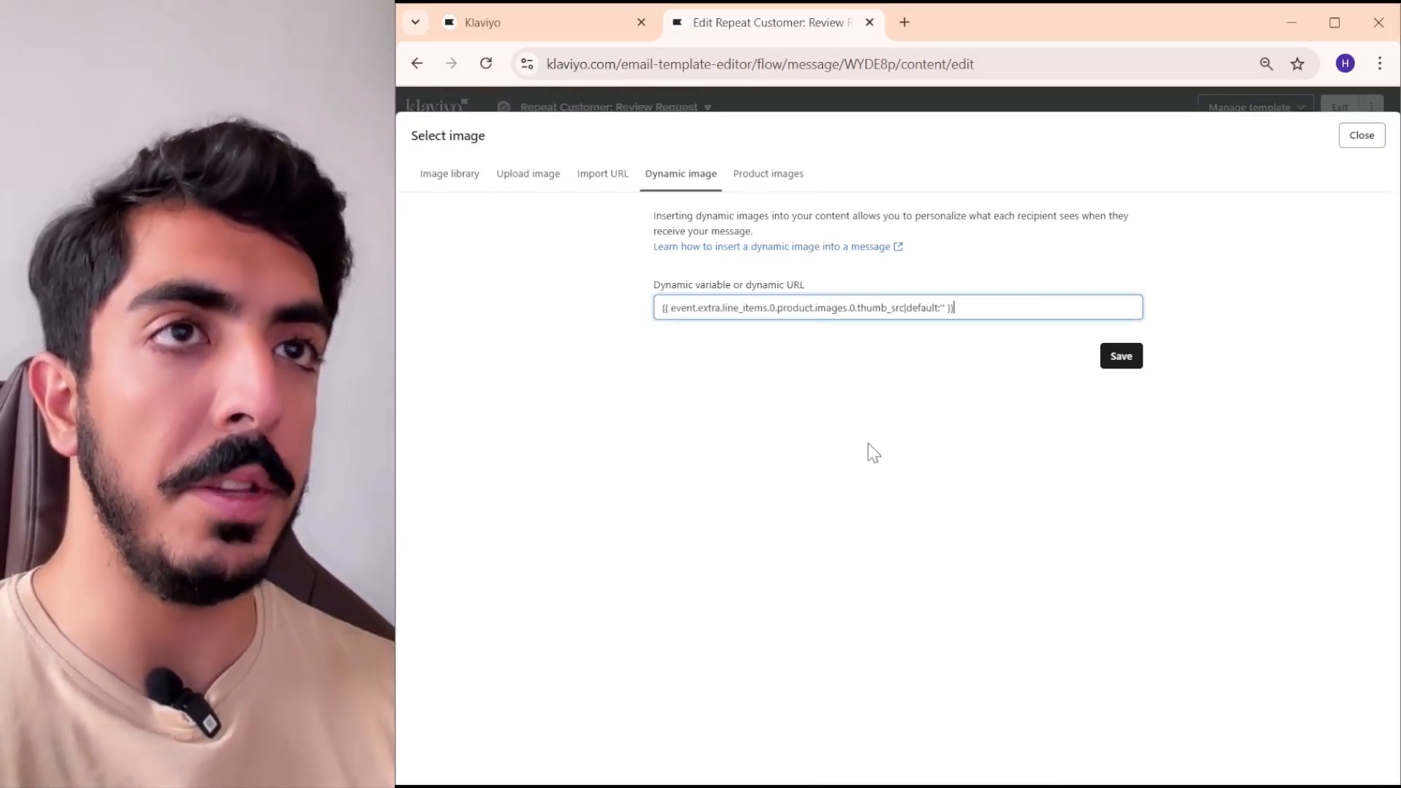
click(1121, 356)
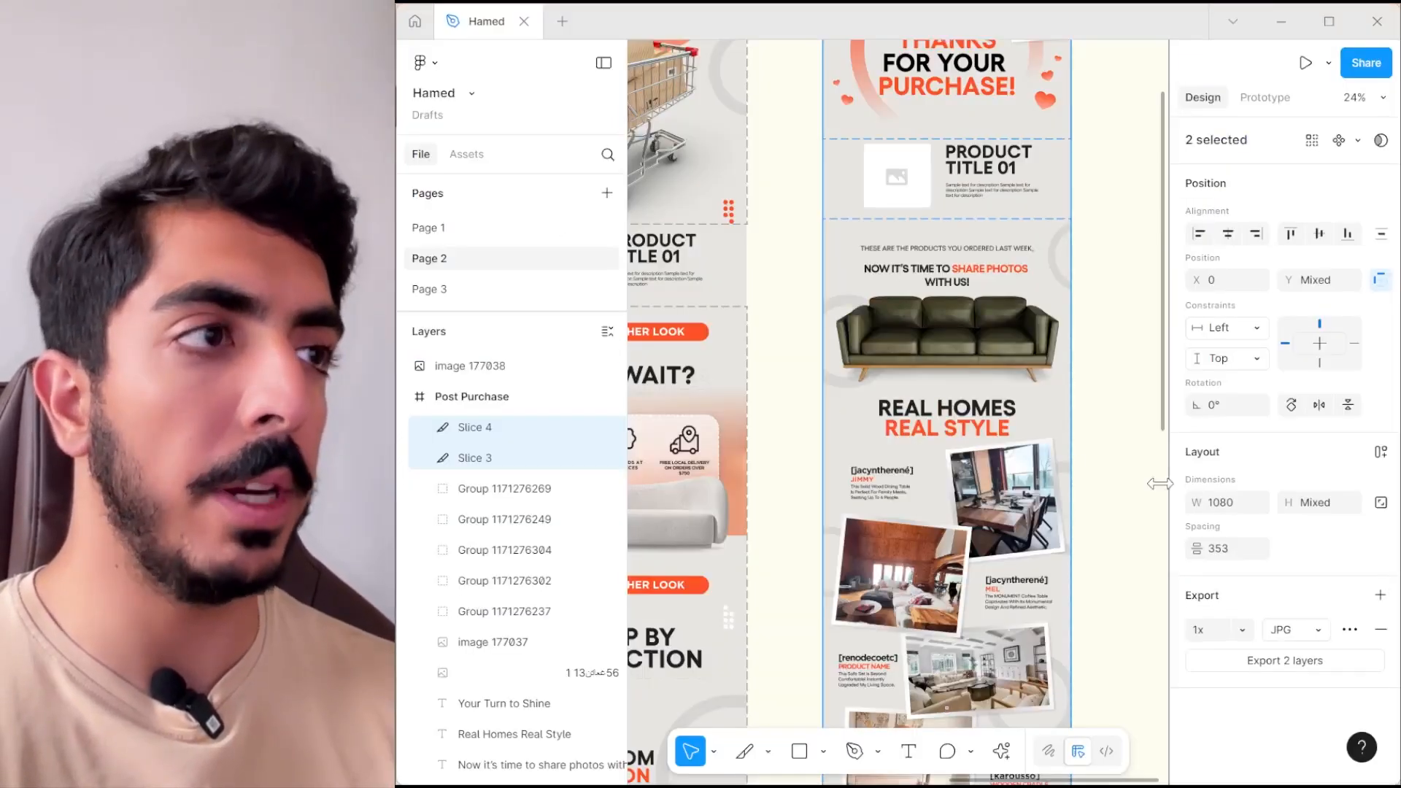
- Set the table's block background color to E7E6E1, copied from the Figma design, and delete the template's old product table below it
click(1056, 407)
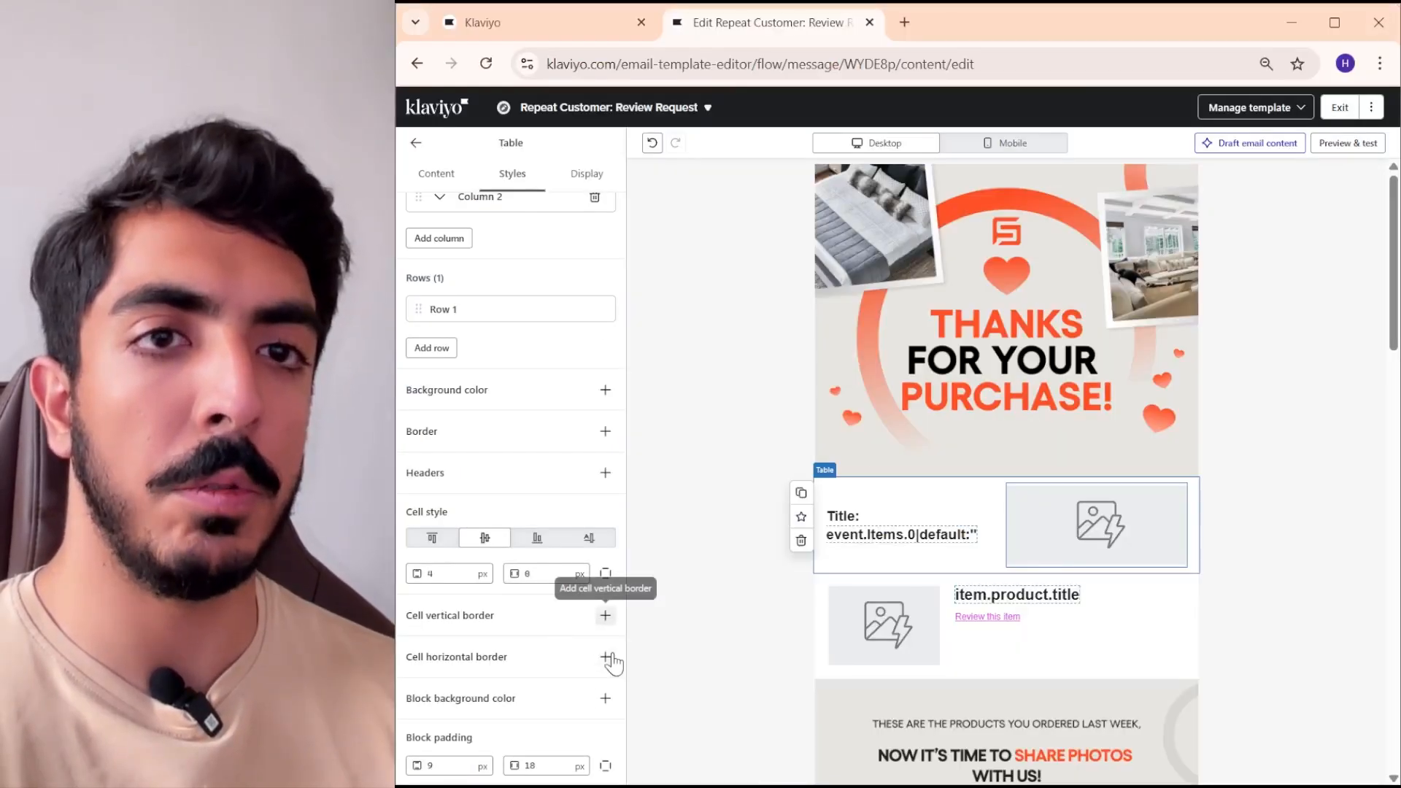
click(607, 699)
click(494, 731)
key(ctrl+a)
text(E7E6E1)
click(564, 737)
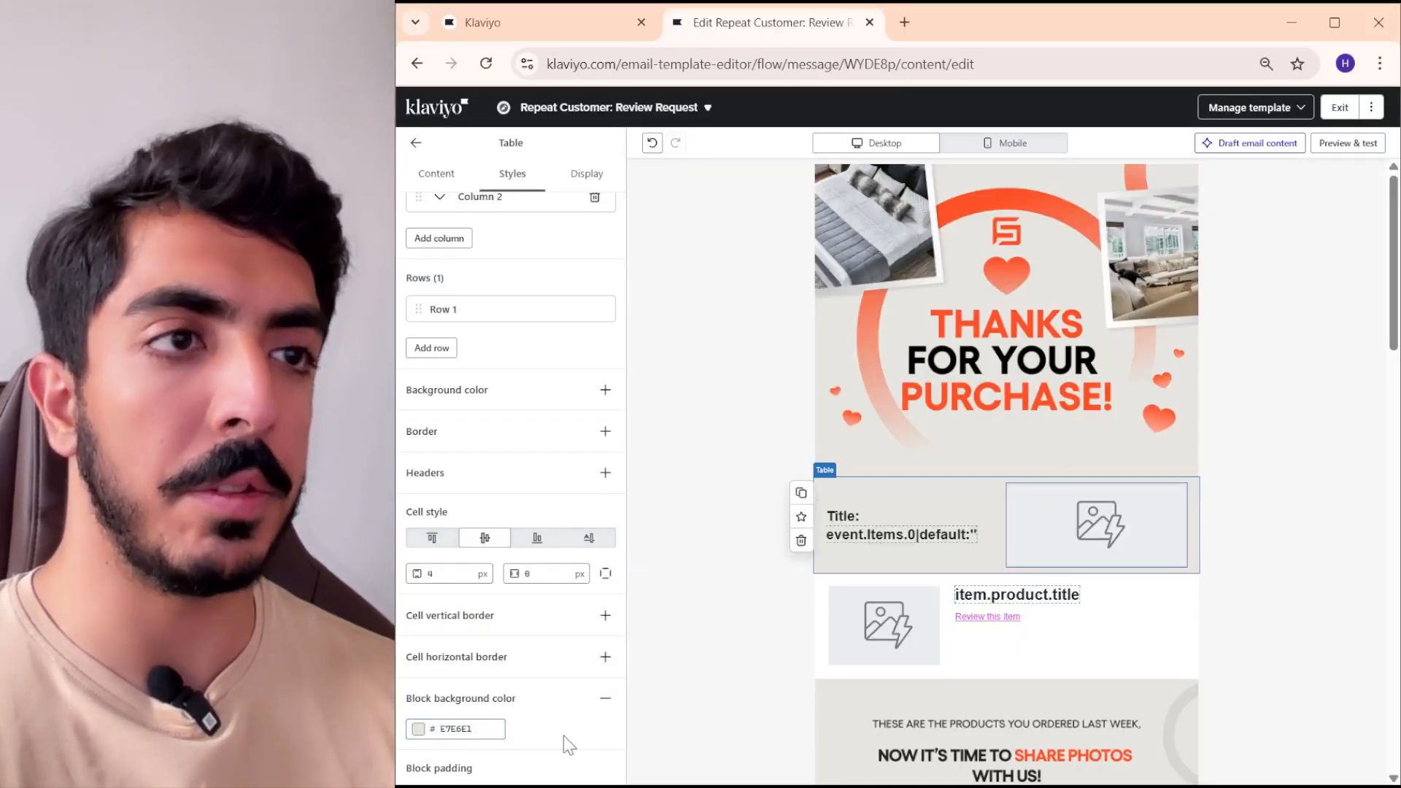
click(801, 635)
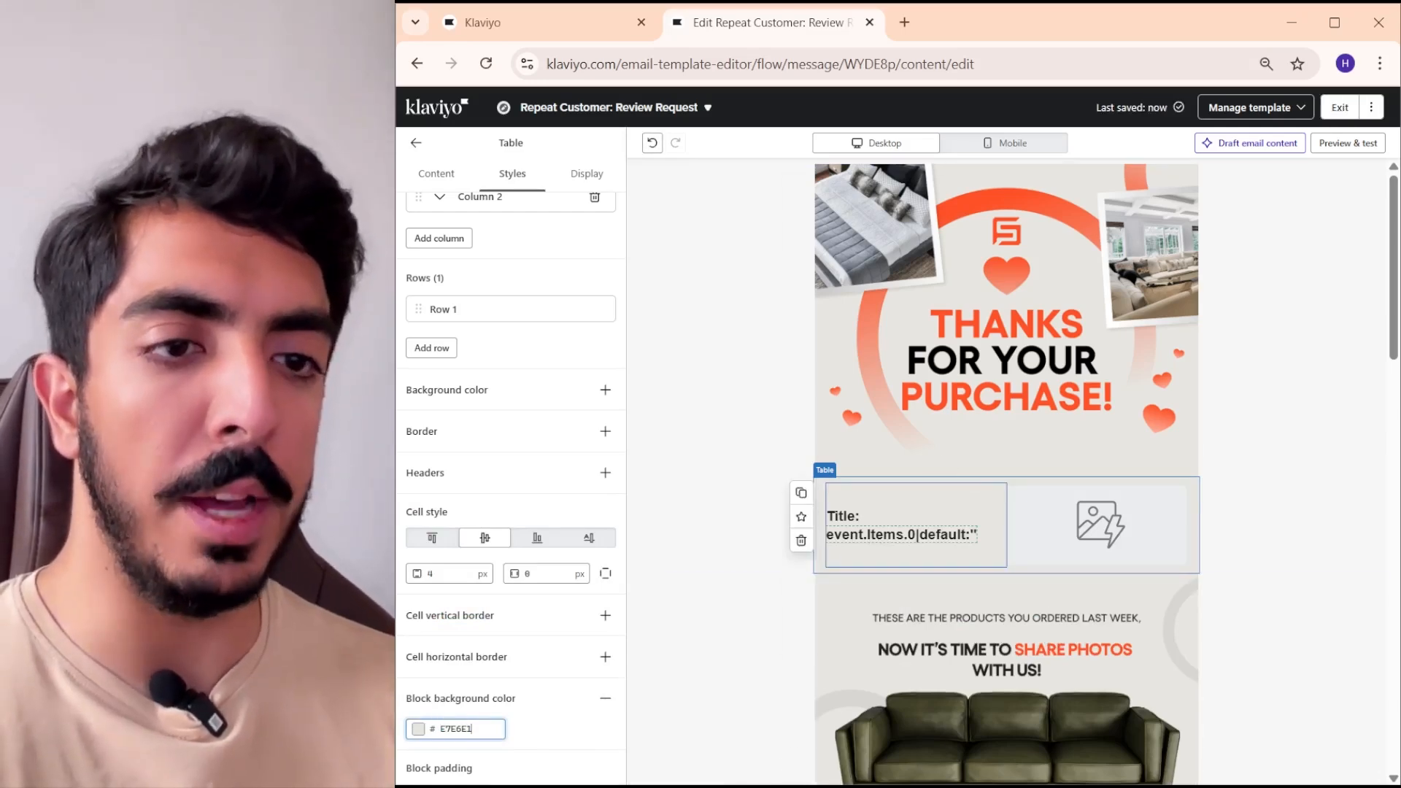
- Switch to the untitled notes document in Firefox, copy the {{ event.URL }} variable and return to the Klaviyo editor
mouse_move(710, 786)
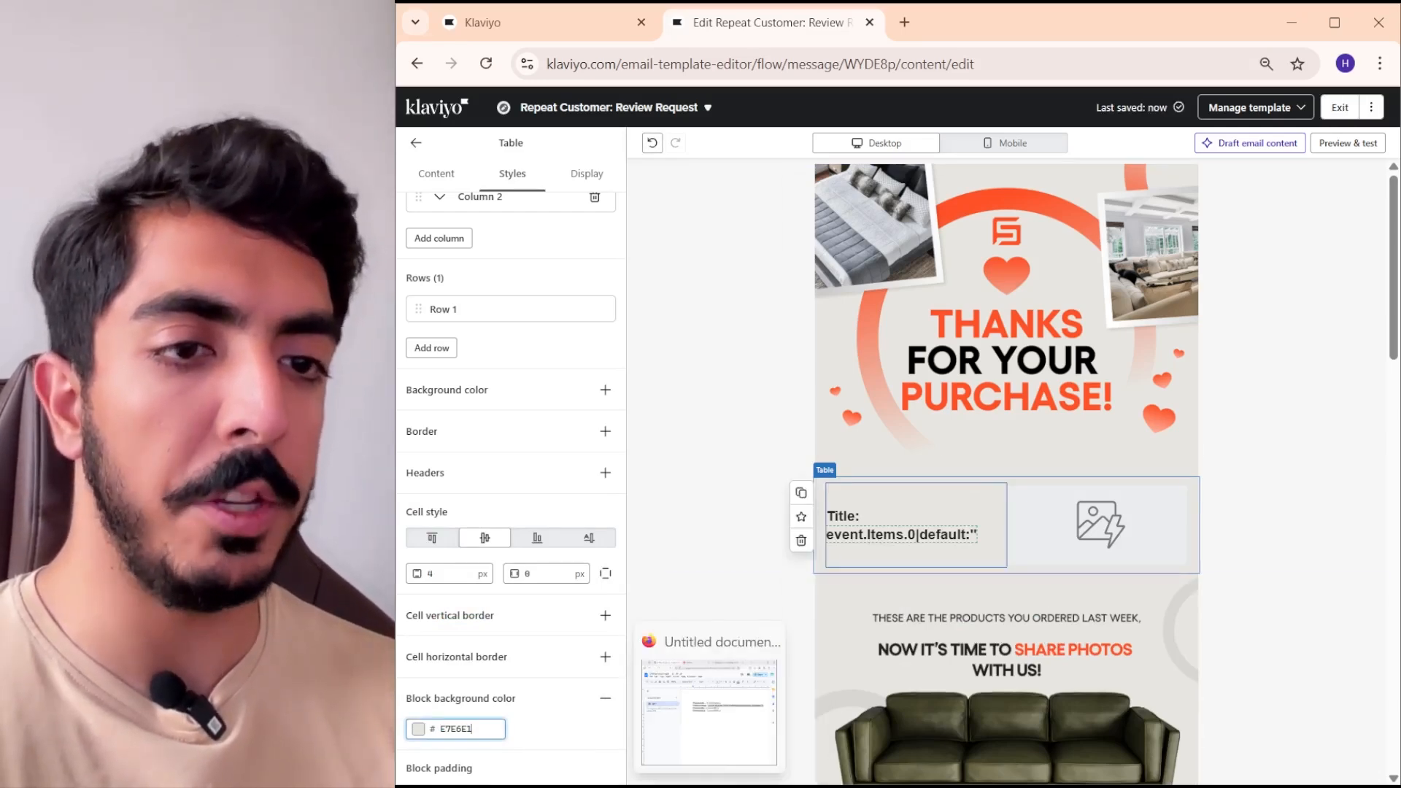
click(719, 755)
scroll(945, 569, down, 1)
click(712, 785)
drag(973, 362, 876, 361)
key(ctrl+c)
click(1288, 25)
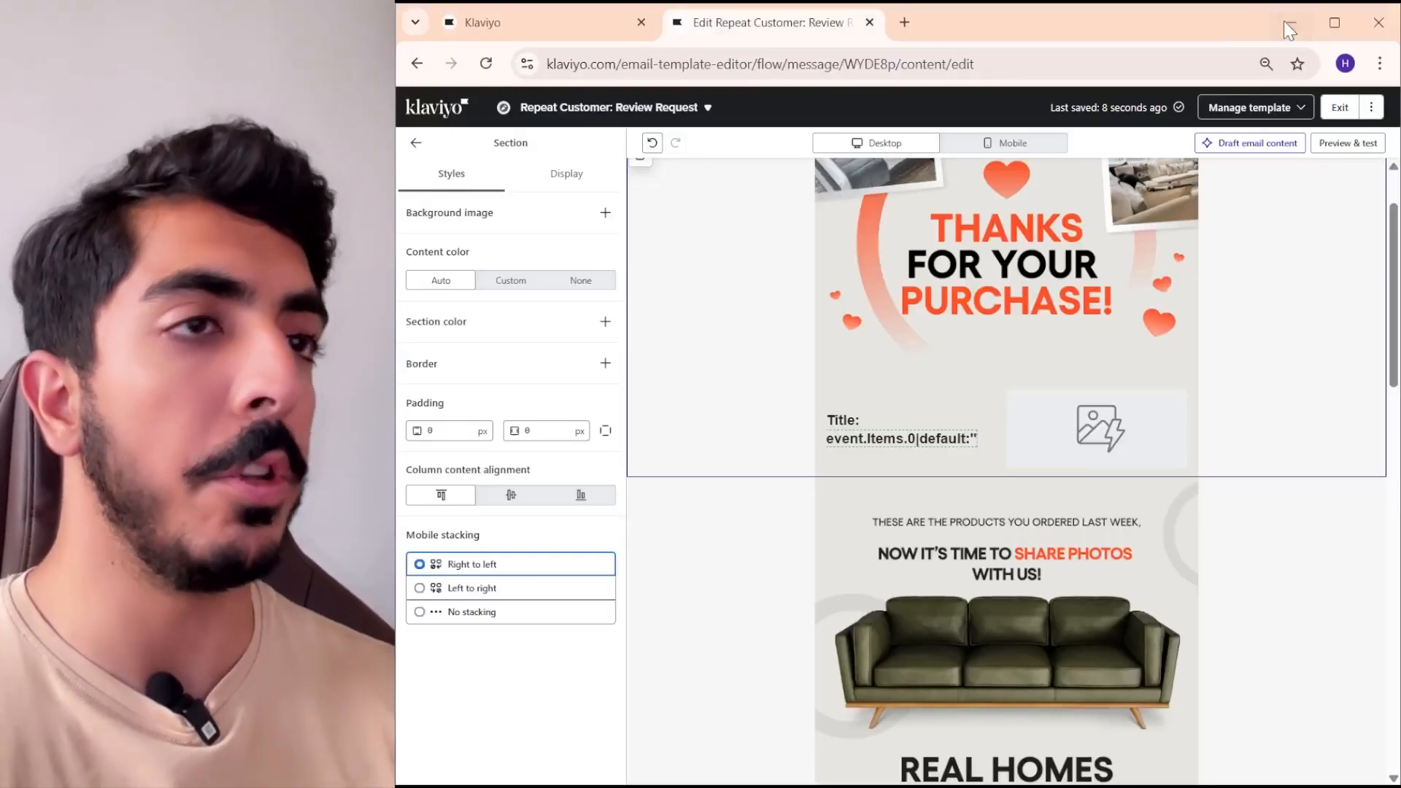
- Paste {{ event.URL }} after the title variable in the new table's text cell
click(898, 417)
click(595, 476)
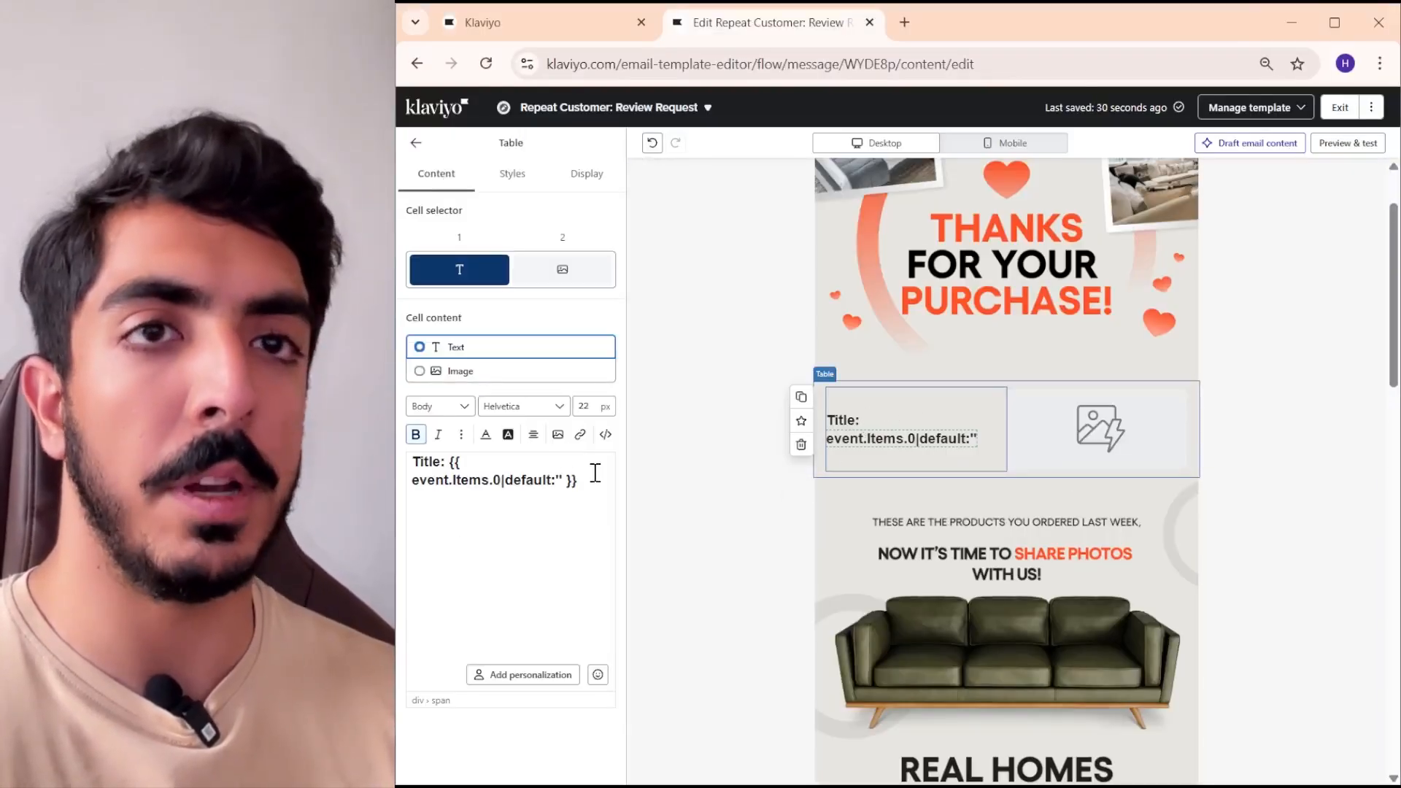
key(Return)
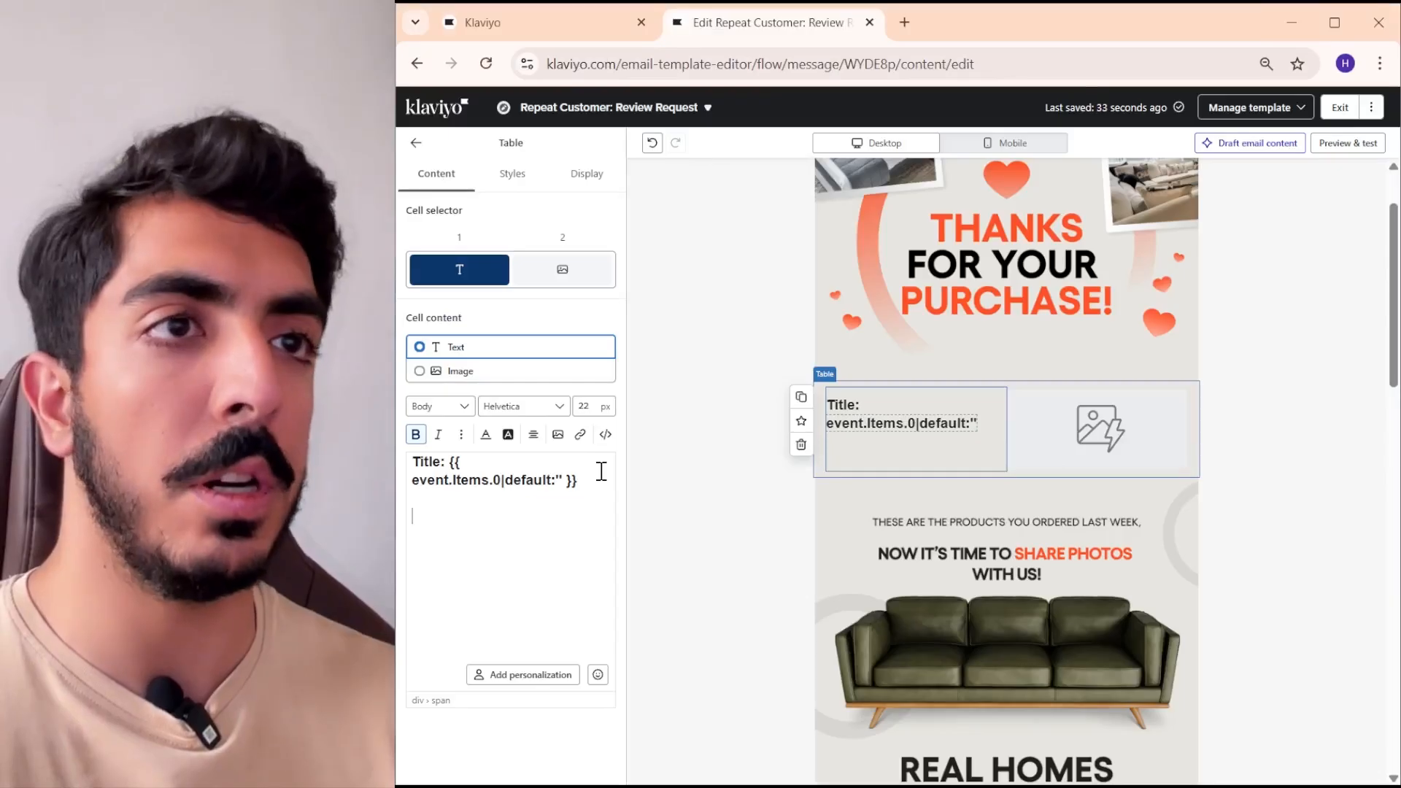
key(ctrl+v)
click(923, 469)
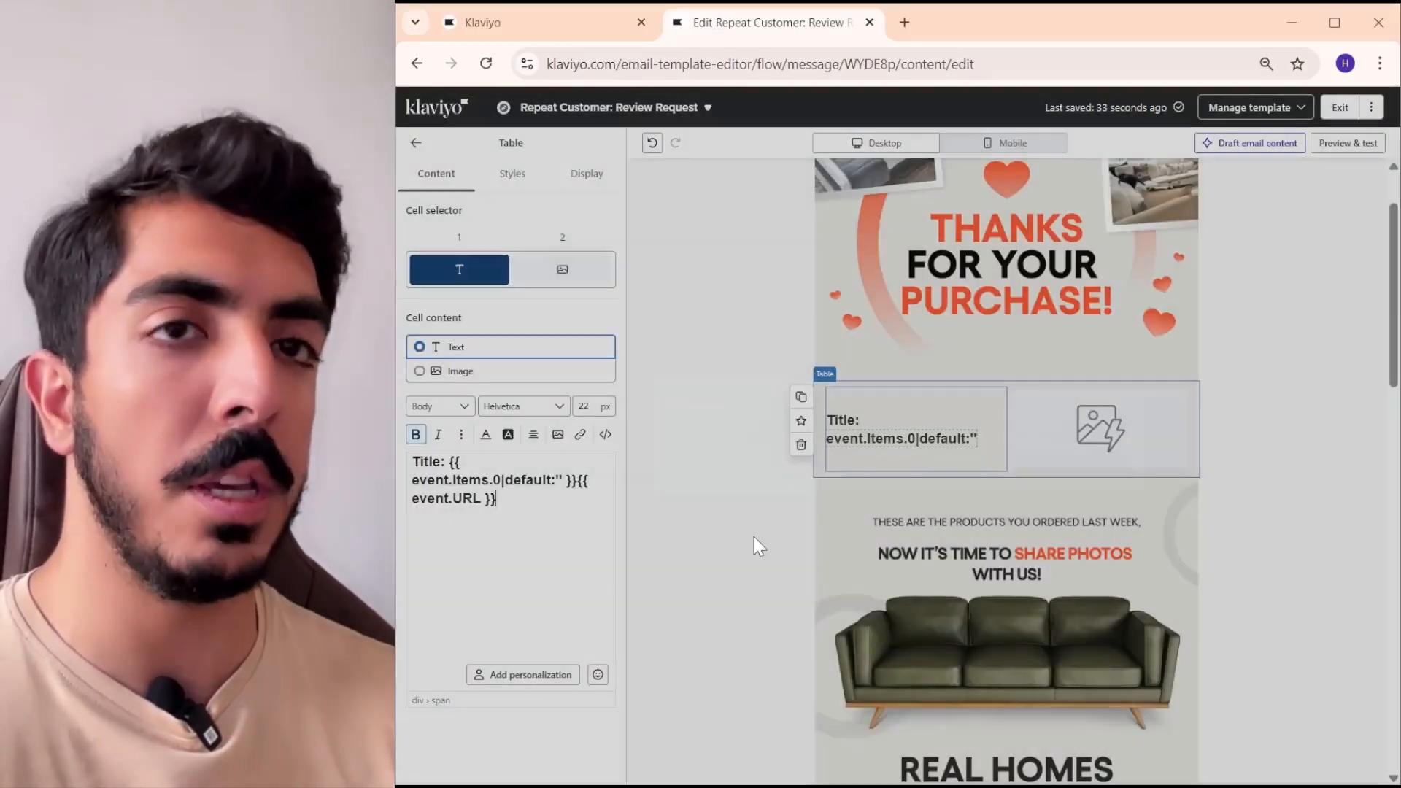
- Replace the pasted URL variable in the text cell with Leave Feedback and link that text to {{ event.URL }}
drag(515, 500, 412, 499)
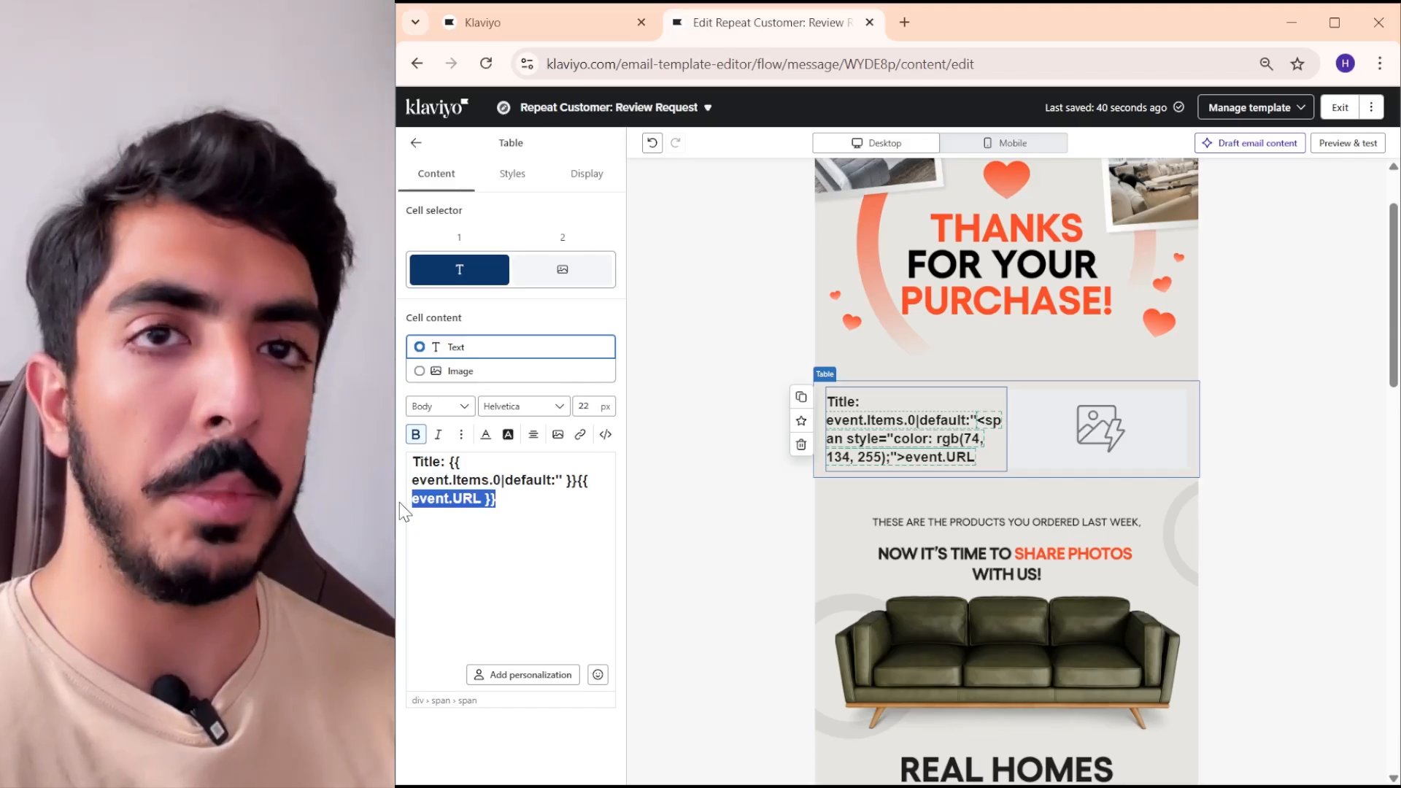
text(Leave Feedback)
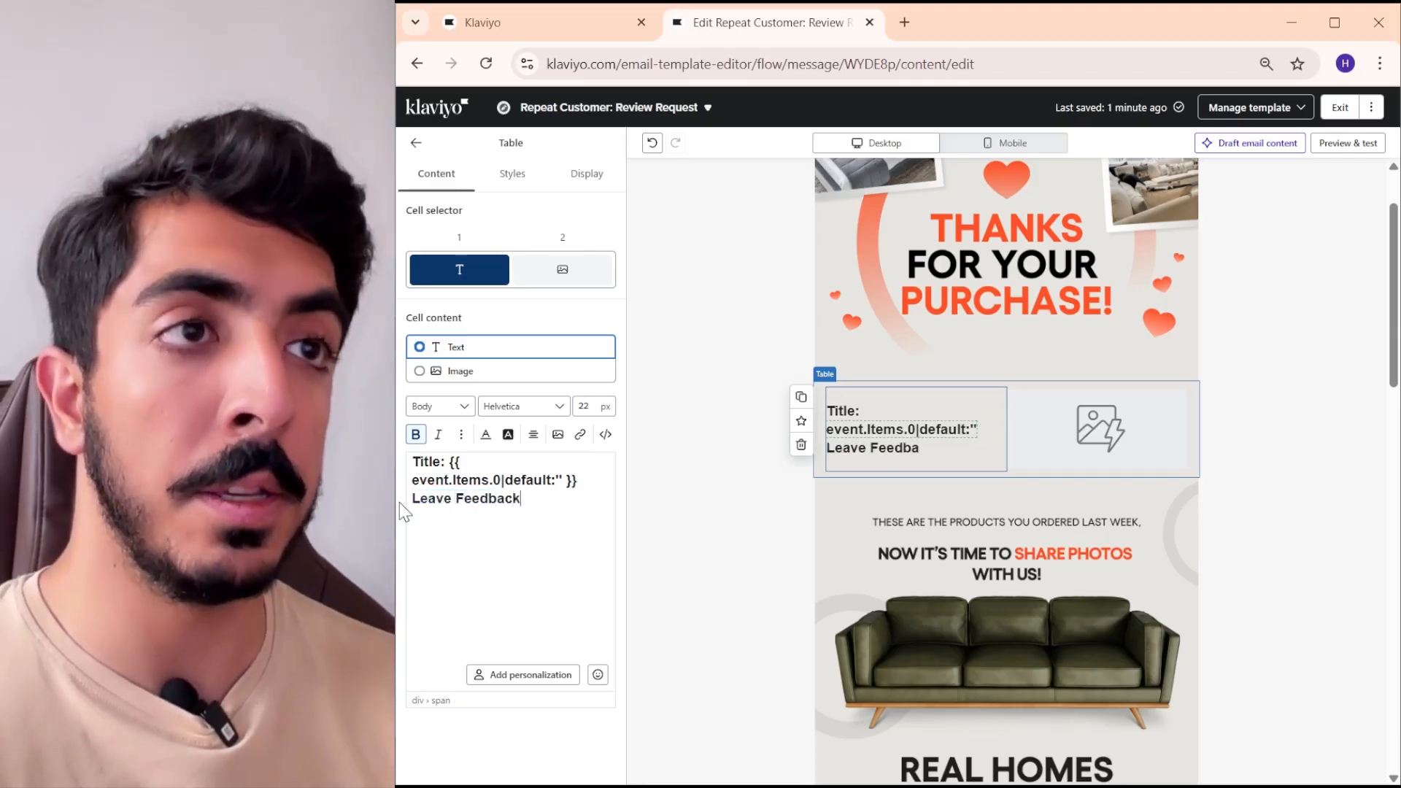
drag(402, 502, 520, 501)
click(581, 435)
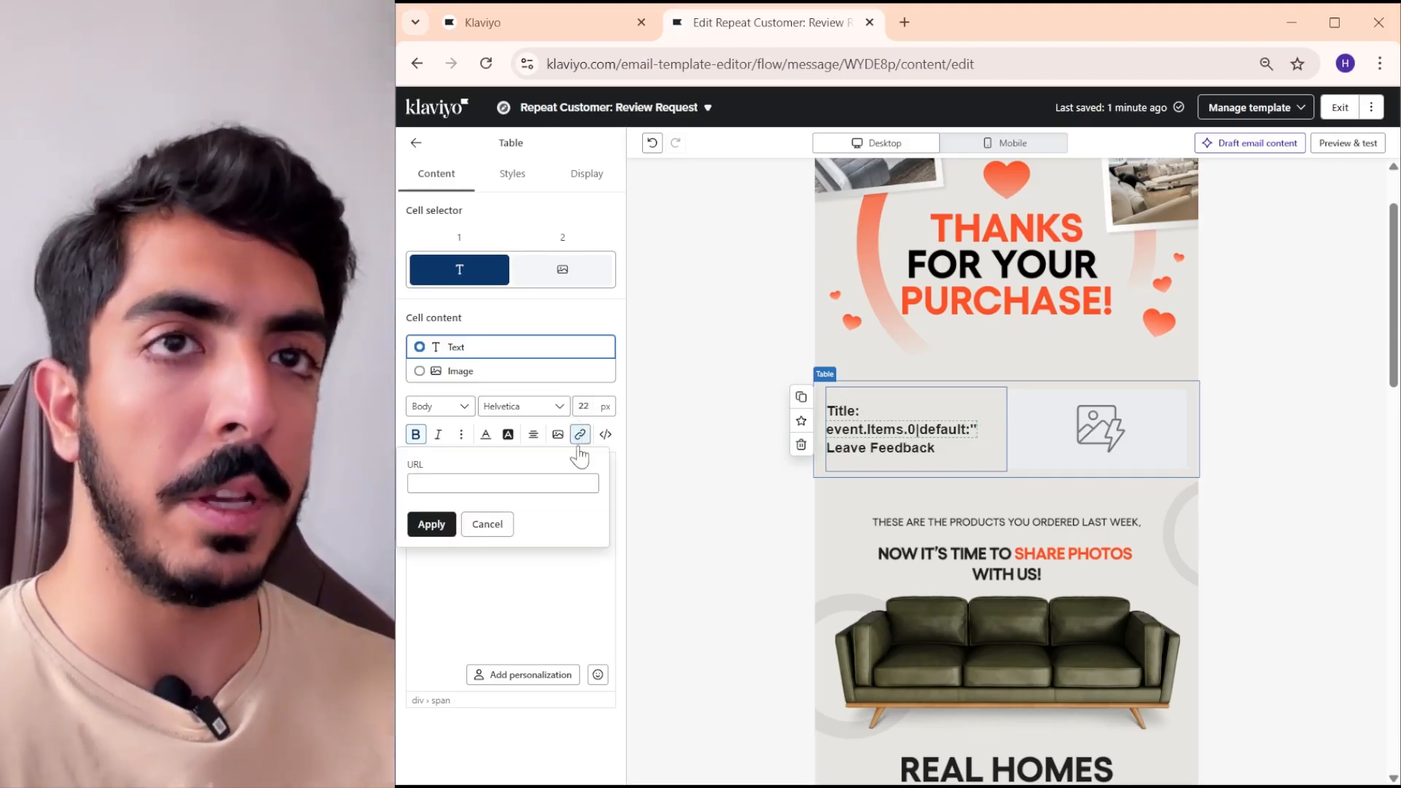
right_click(565, 483)
click(627, 274)
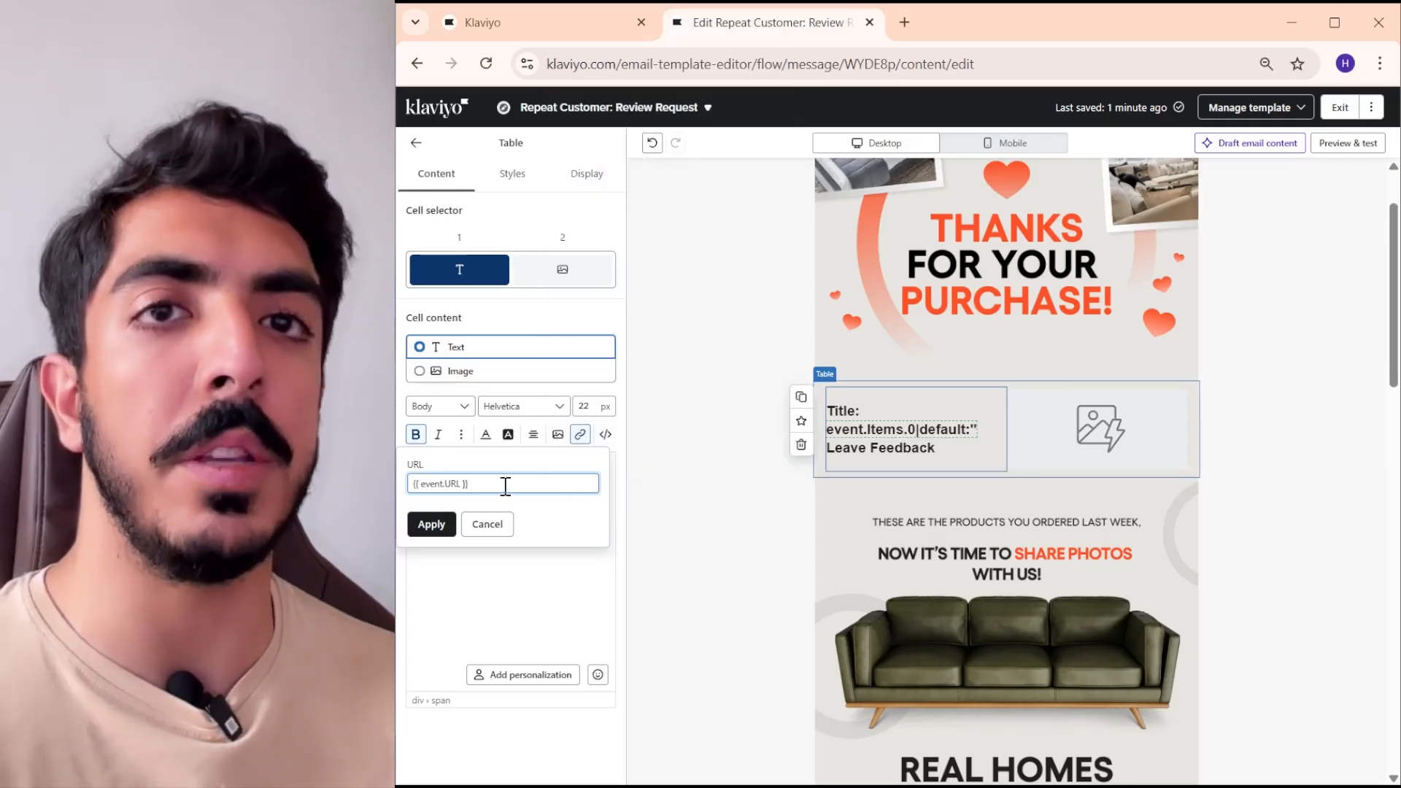
click(432, 526)
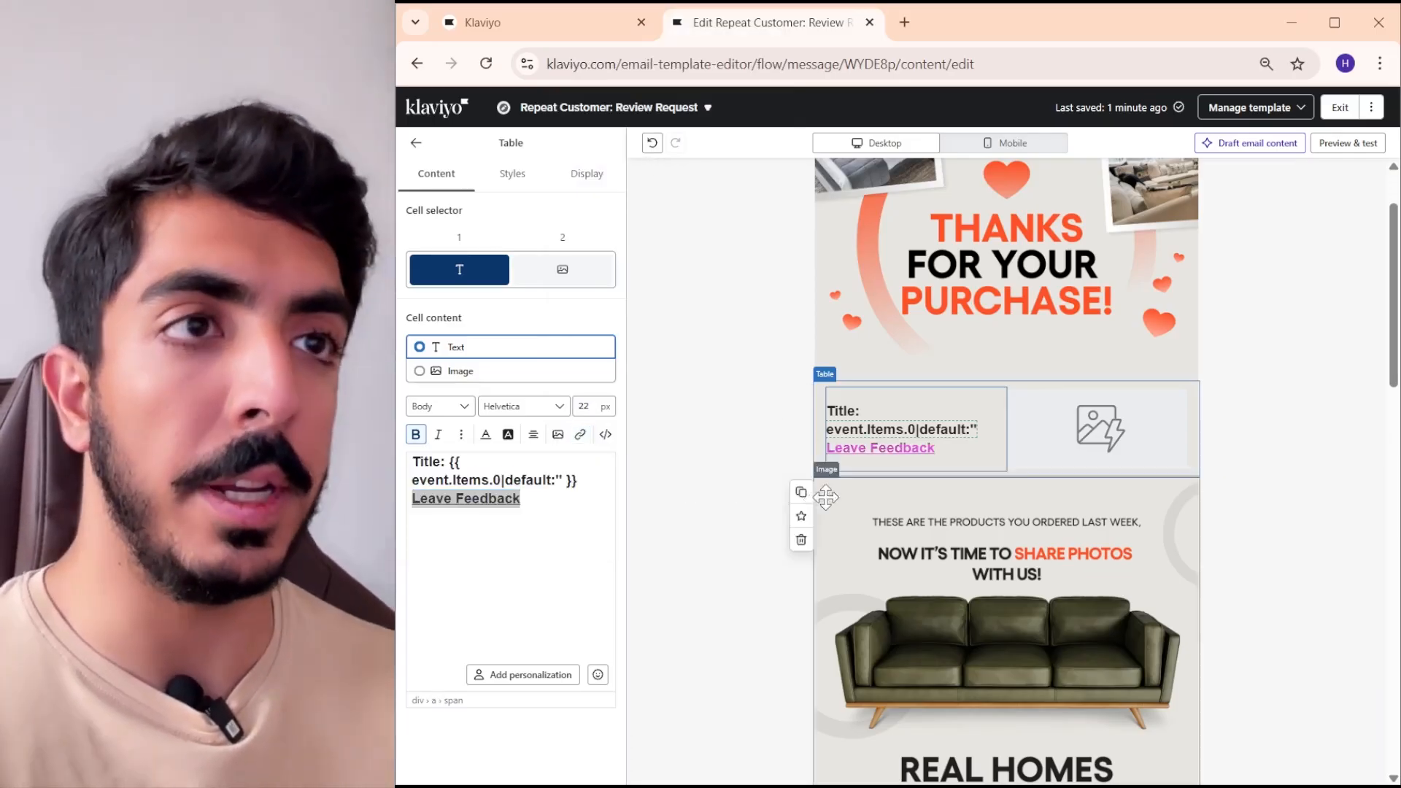
- Preview the email with a recent order event and check the product title, feedback link, product image and sections below
scroll(1203, 431, up, 1)
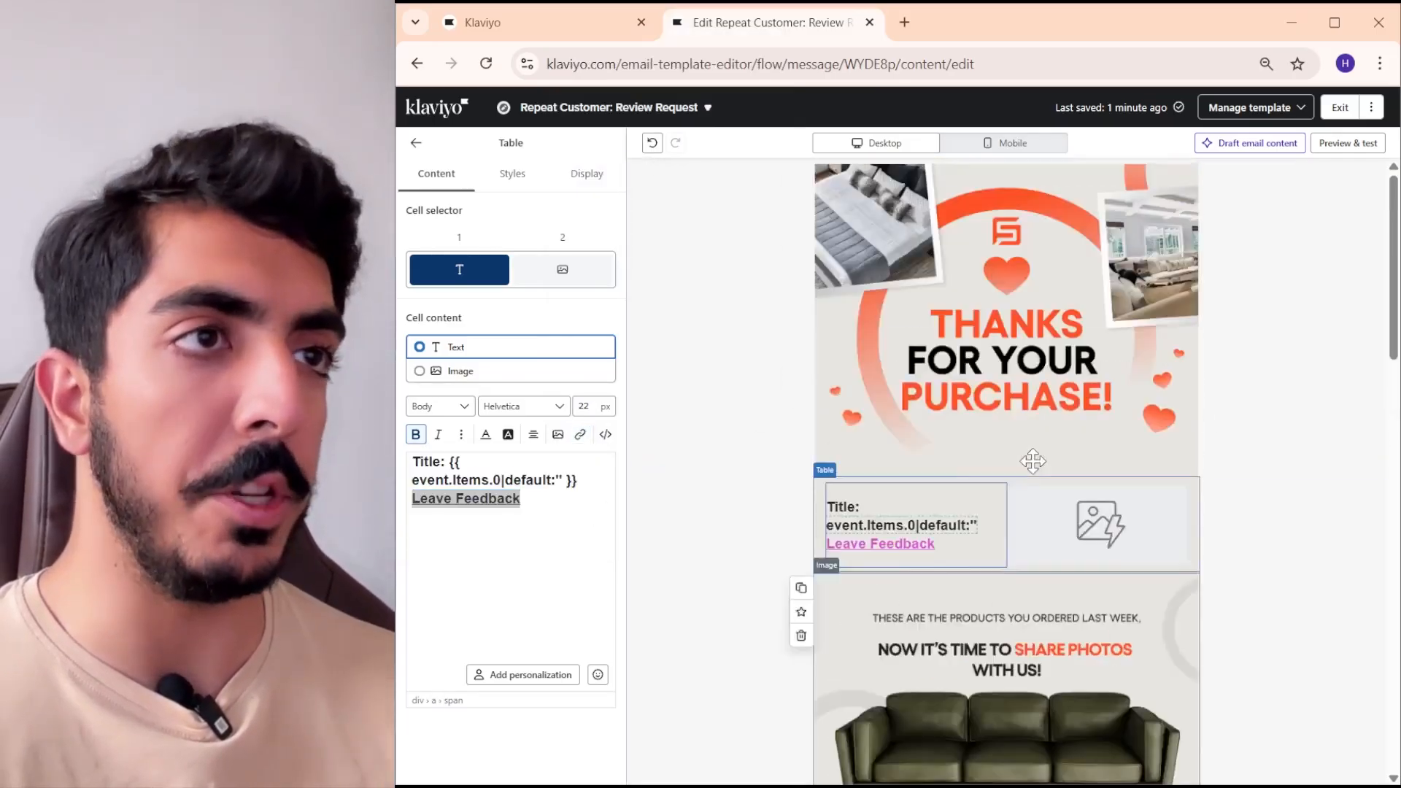
scroll(1029, 438, down, 2)
scroll(1007, 435, up, 1)
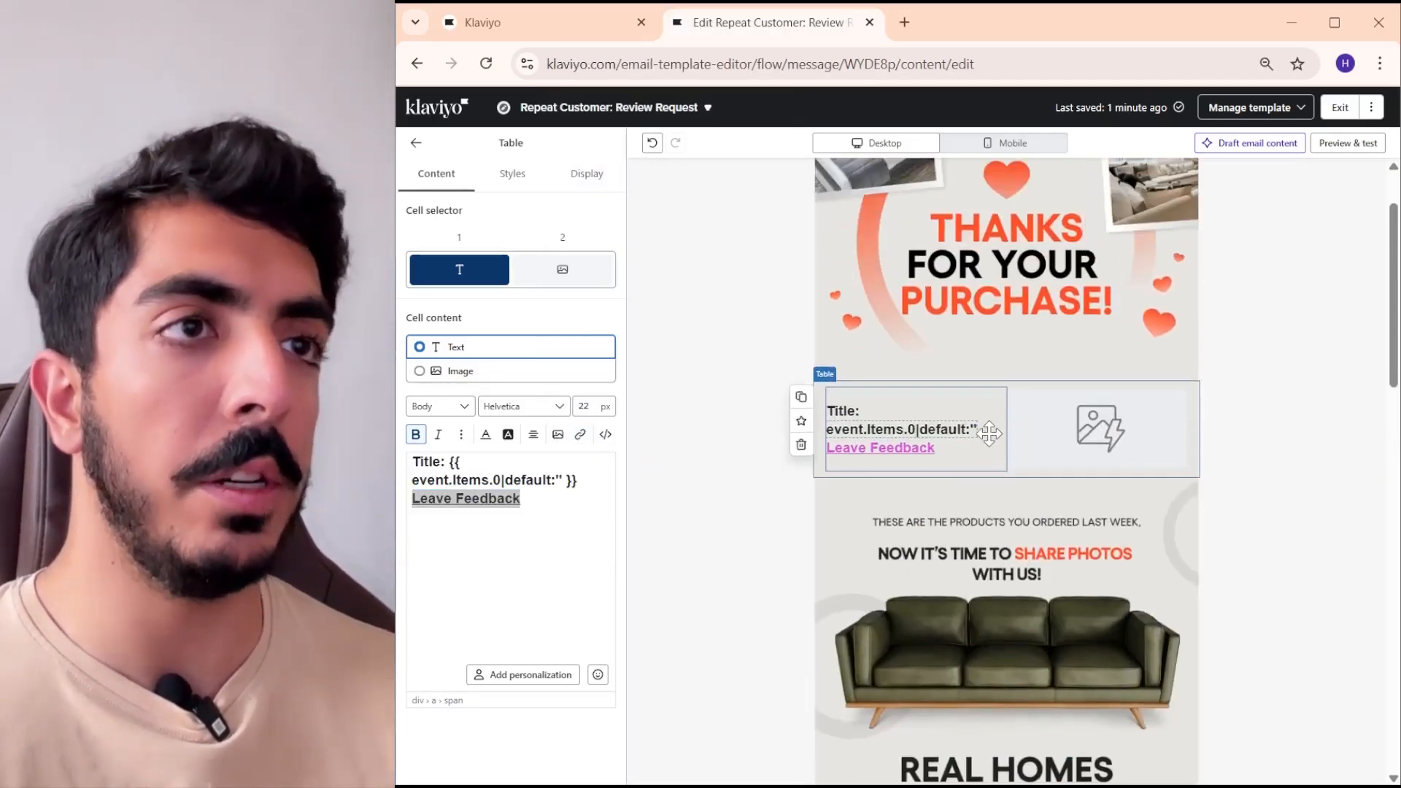
click(1348, 142)
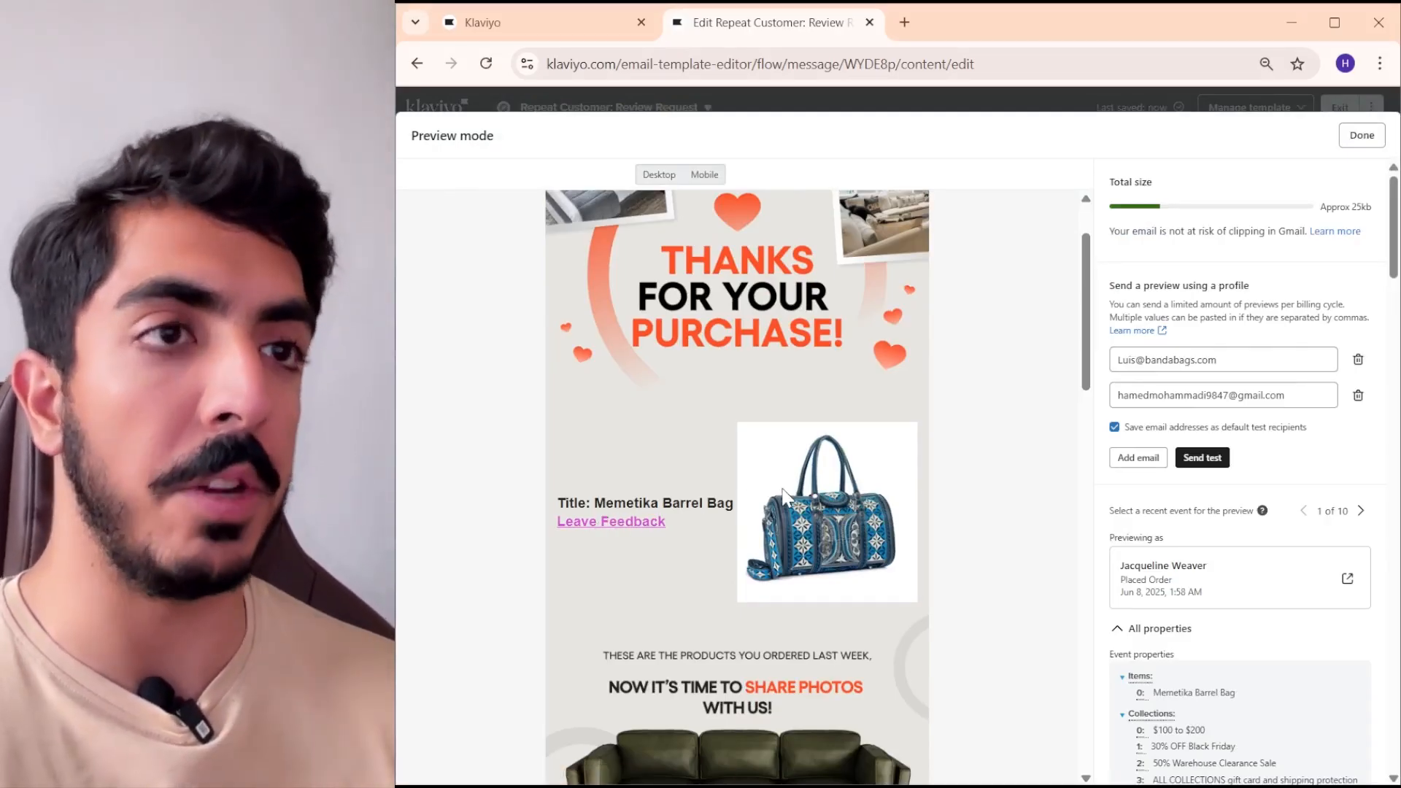
scroll(789, 500, down, 5)
scroll(978, 416, up, 4)
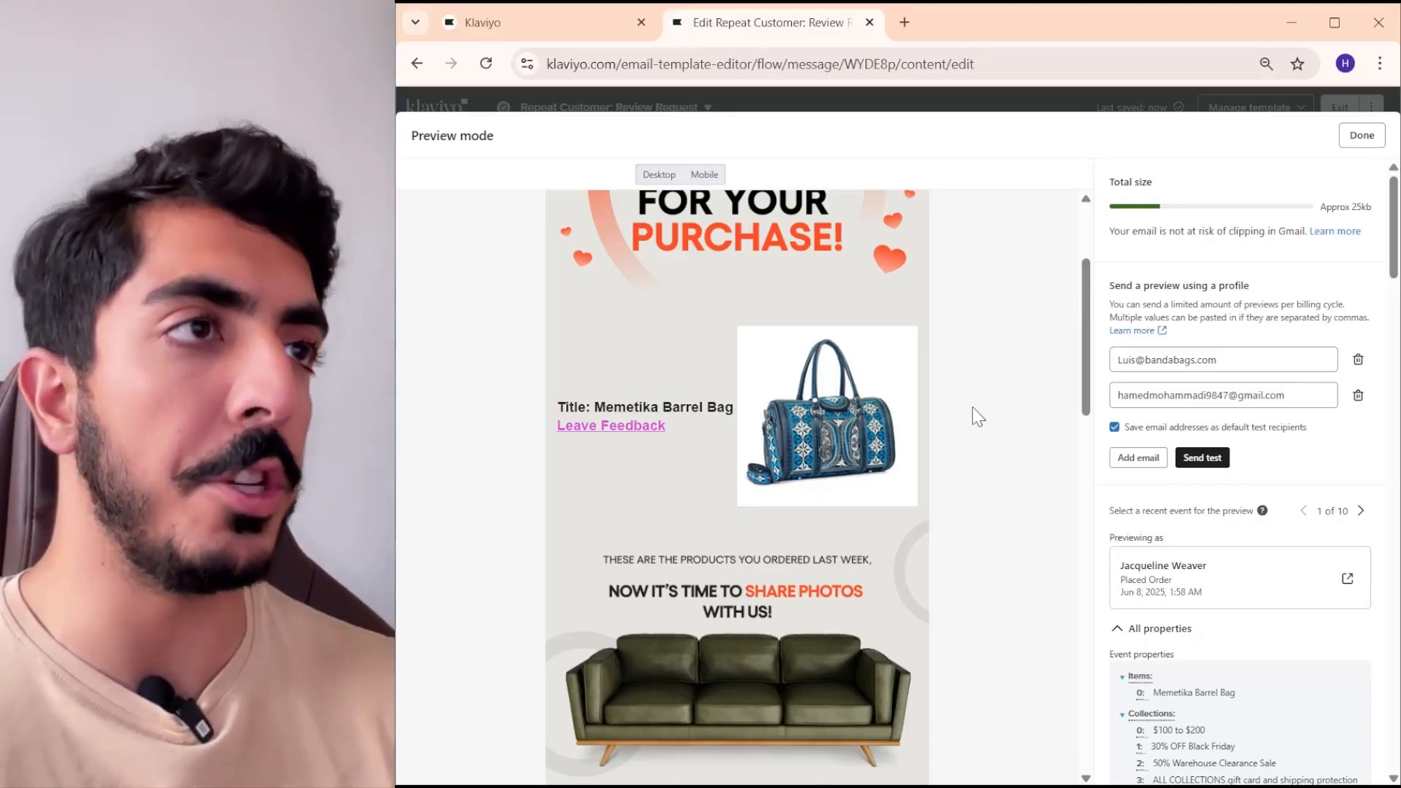
scroll(838, 413, down, 8)
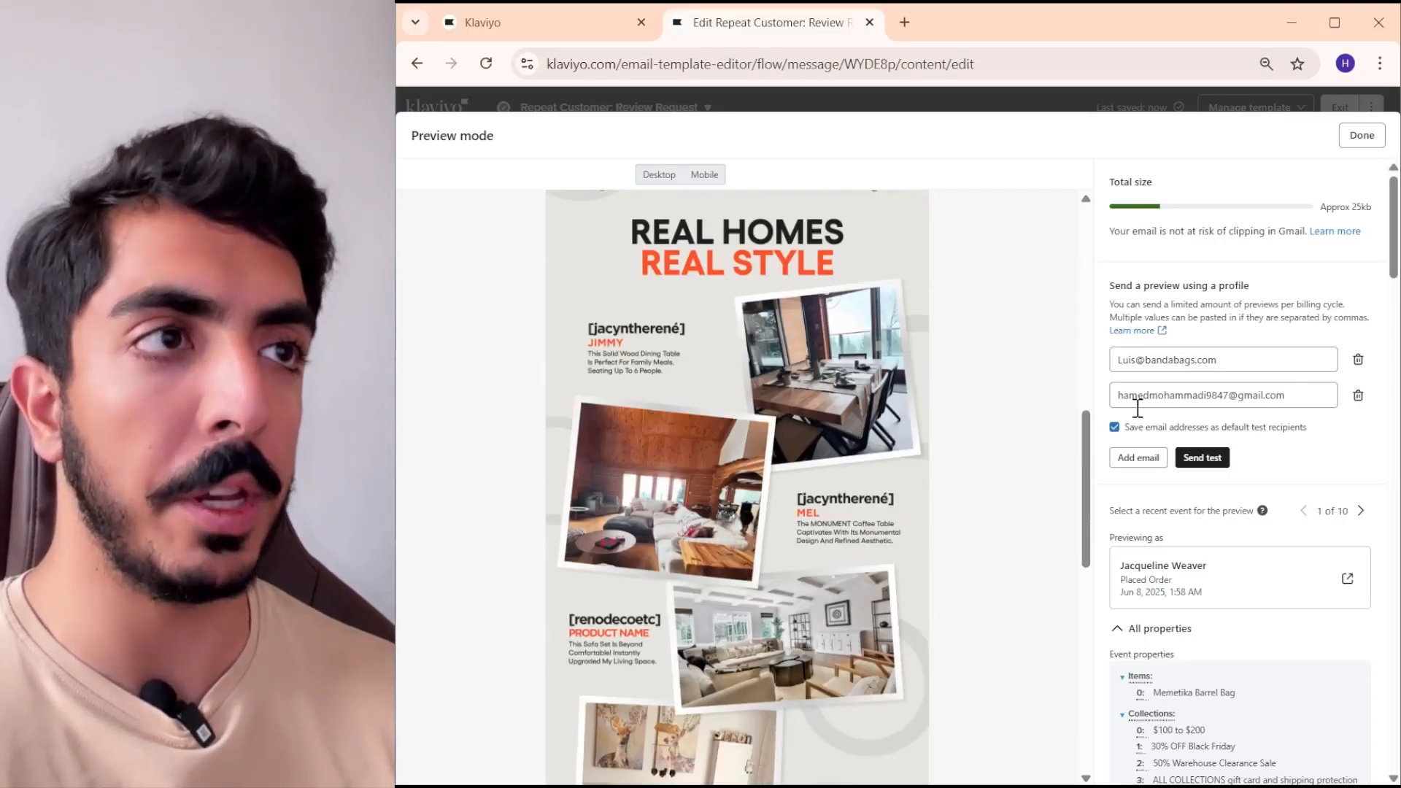